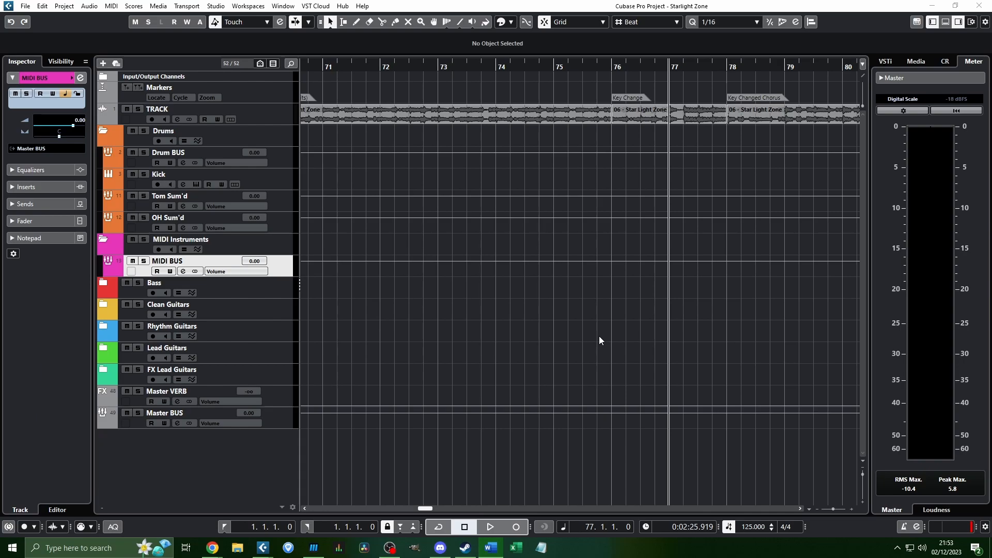
# Step: Draw a MIDI part on the Kick track spanning bar 2 to bar 116
pyautogui.click(605, 146)
pyautogui.scroll(-3, 594, 150)
pyautogui.hscroll(-10, 465, 178)
pyautogui.moveTo(334, 174)
pyautogui.mouseDown()
pyautogui.moveTo(913, 173)
pyautogui.moveTo(568, 177)
pyautogui.mouseUp()
pyautogui.hscroll(-15, 568, 185)
pyautogui.scroll(1, 384, 128)
pyautogui.hscroll(-1, 384, 126)
# Step: Place the project playhead at the start of bar 2, where the Kick part begins
pyautogui.click(344, 62)
pyautogui.scroll(3, 336, 67)
pyautogui.scroll(1, 644, 22)
pyautogui.scroll(-2, 480, 80)
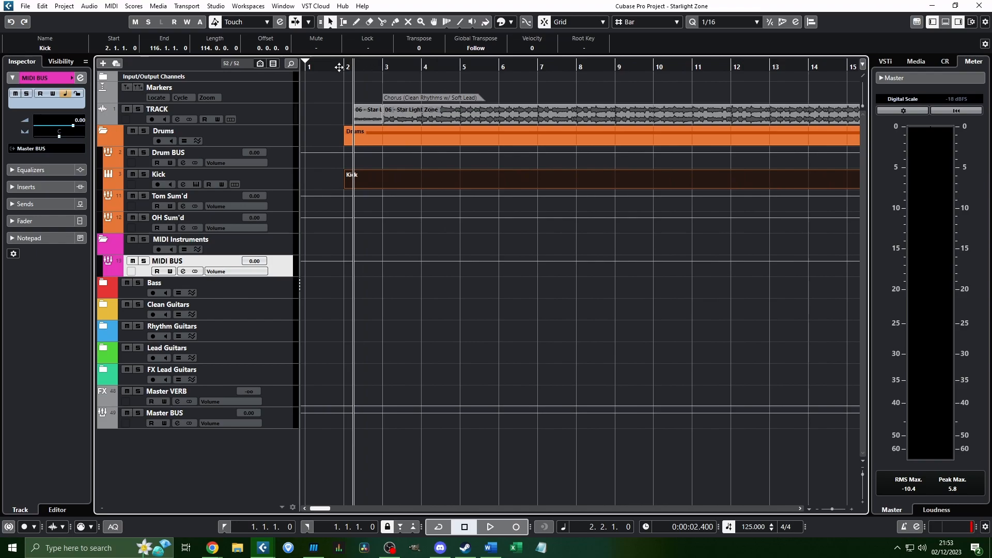
pyautogui.click(351, 66)
# Step: Examine the Kick part along the timeline, from its start through to its end at bar 116
pyautogui.scroll(-4, 417, 103)
pyautogui.hscroll(8, 457, 144)
pyautogui.hscroll(-6, 393, 171)
pyautogui.hscroll(-5, 359, 179)
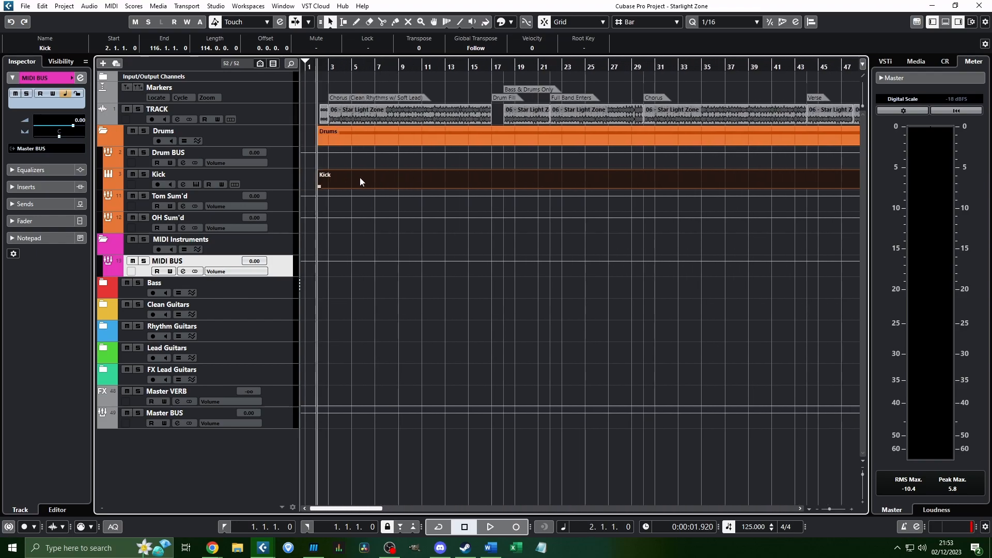
pyautogui.hscroll(15, 691, 181)
pyautogui.hscroll(5, 481, 181)
pyautogui.scroll(-5, 480, 183)
pyautogui.scroll(5, 482, 182)
pyautogui.hscroll(4, 465, 184)
pyautogui.scroll(2, 390, 194)
pyautogui.hscroll(-2, 441, 184)
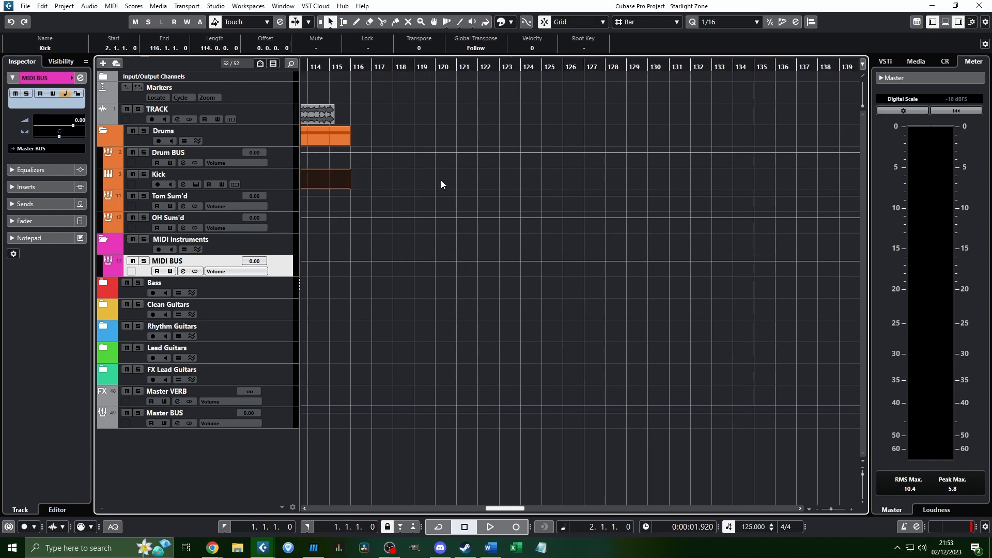
# Step: Try drawing an extra MIDI part on the Kick track after bar 116 and undo it
pyautogui.click(283, 181)
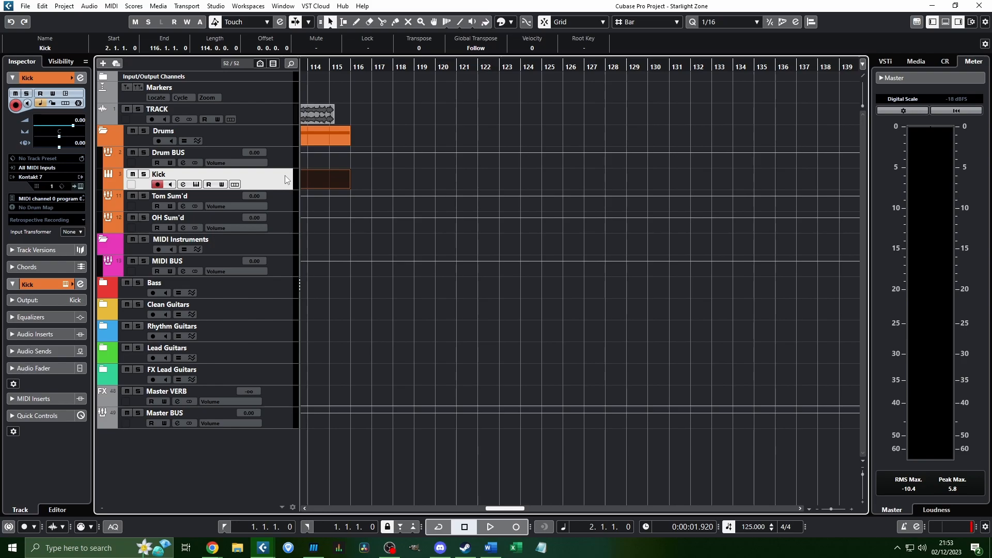
pyautogui.keyDown('alt'); pyautogui.moveTo(378, 172); pyautogui.dragTo(724, 186); pyautogui.keyUp('alt')
pyautogui.hotkey('ctrl', 'z')
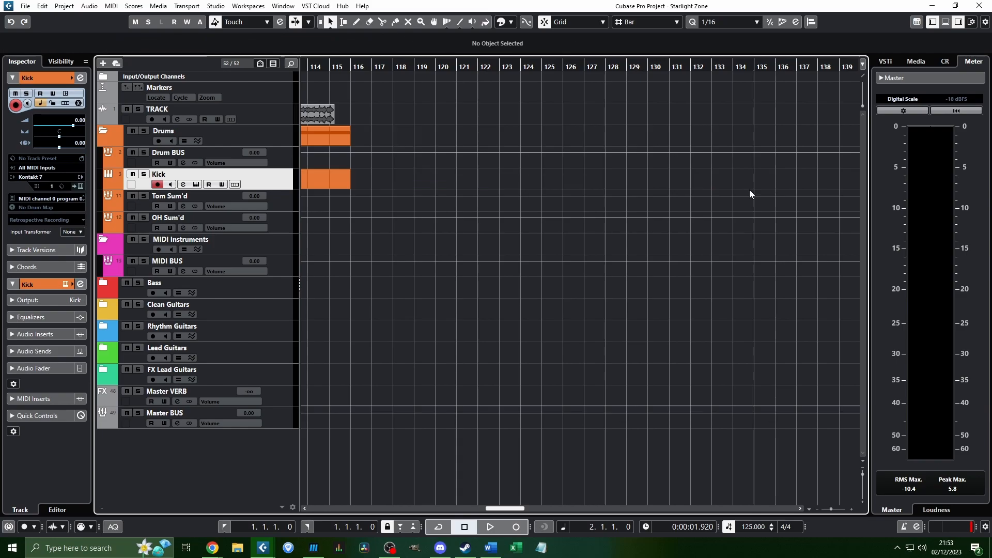
# Step: Draw a trial part with the Draw tool in the empty Kick track area after bar 116, and undo it
pyautogui.click(356, 24)
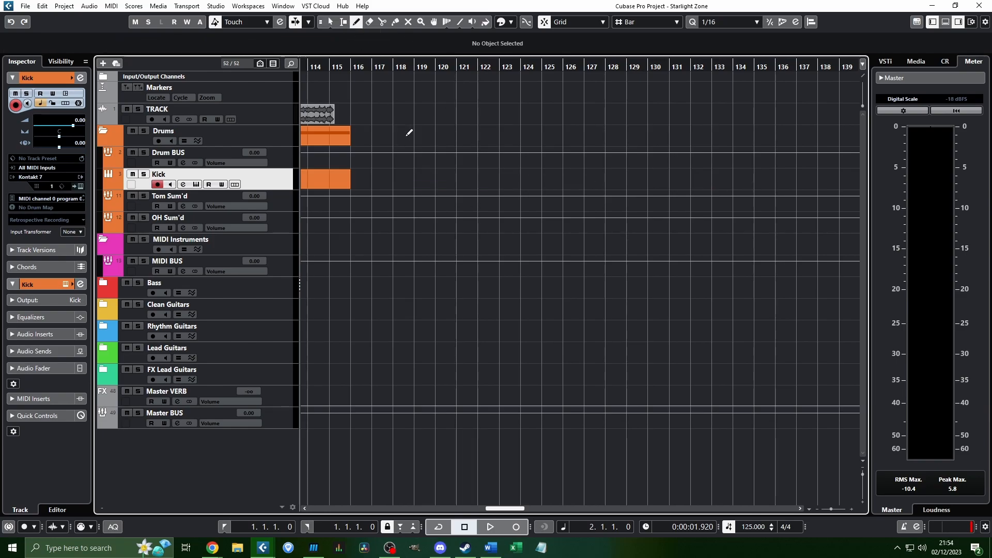
pyautogui.moveTo(387, 177); pyautogui.dragTo(714, 188)
pyautogui.hotkey('ctrl', 'z')
# Step: Switch back to the Object Selection tool and open the Kick part in the Key Editor
pyautogui.hscroll(-15, 480, 131)
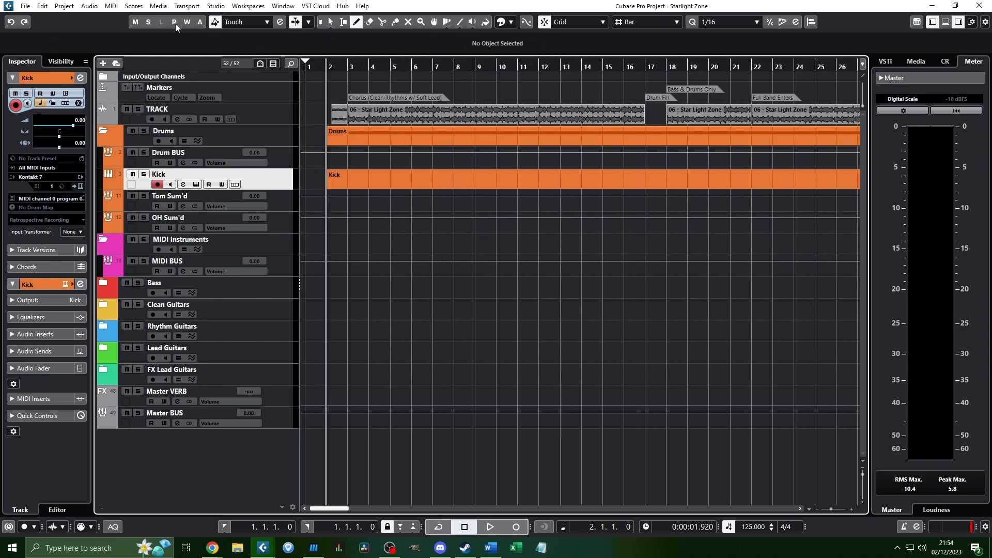
pyautogui.press('1')
pyautogui.click(401, 180)
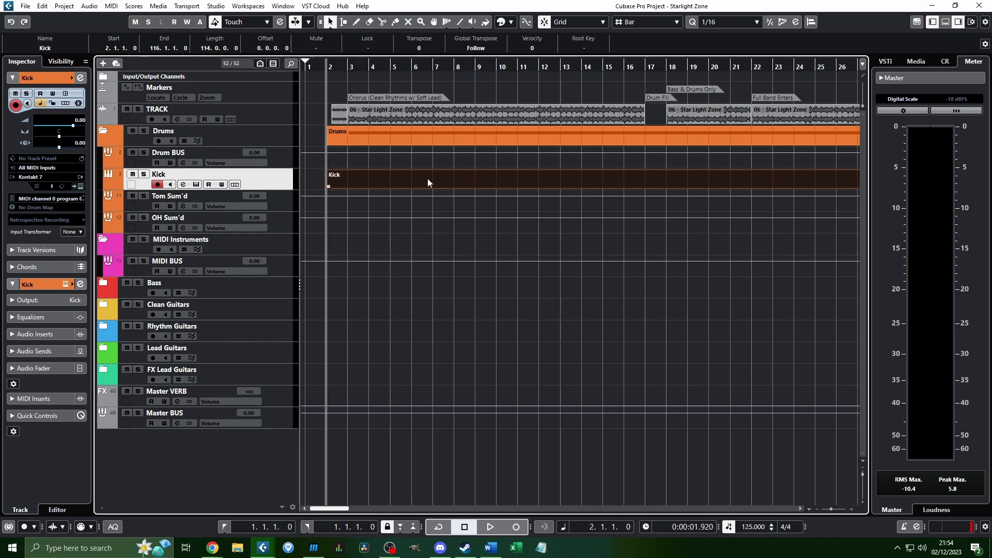
pyautogui.click(111, 7)
pyautogui.click(135, 19)
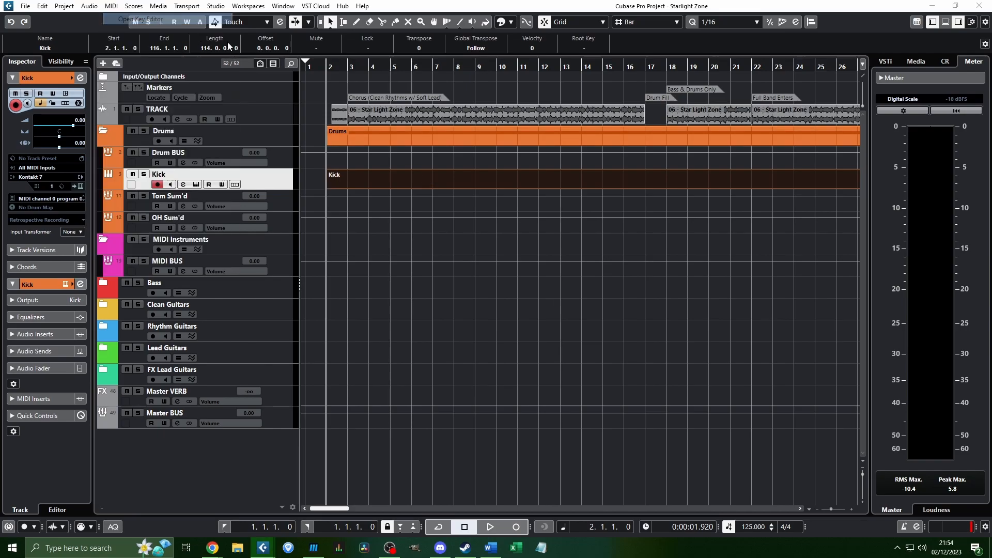
# Step: Move the playhead to the start of bar 17 and show that position around C0 in the Key Editor
pyautogui.scroll(-6, 308, 293)
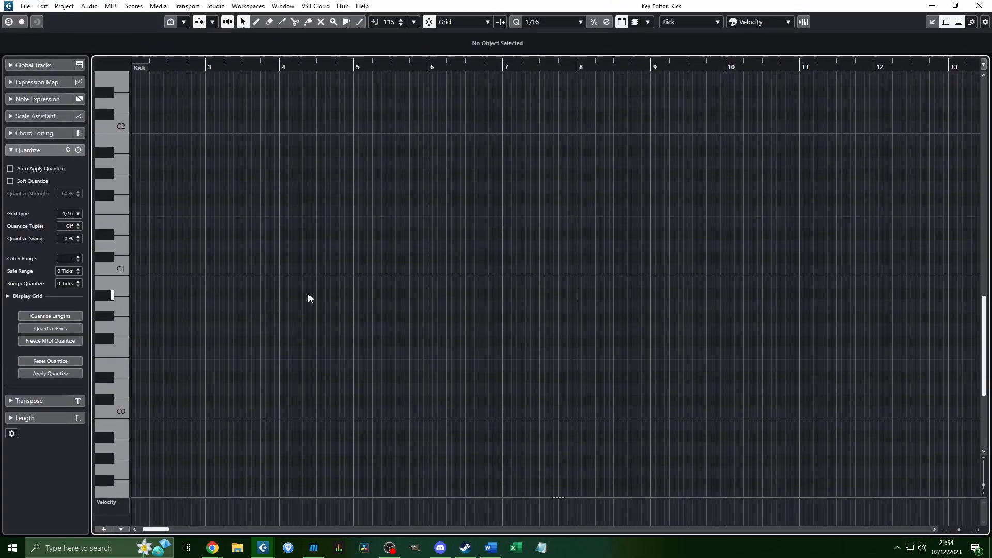
pyautogui.moveTo(205, 65); pyautogui.dragTo(183, 219)
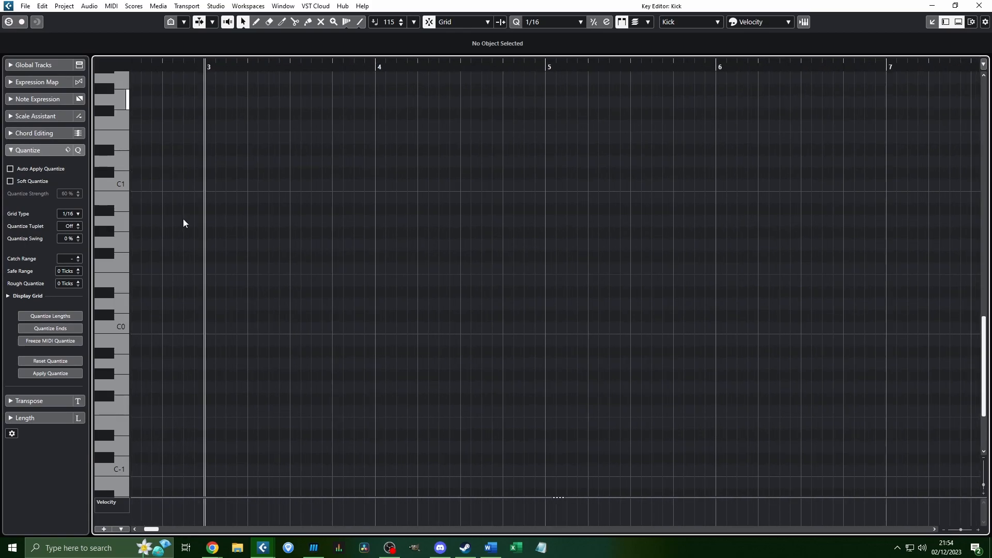
pyautogui.click(263, 548)
pyautogui.click(223, 489)
pyautogui.moveTo(409, 4); pyautogui.dragTo(412, 0)
pyautogui.click(464, 150)
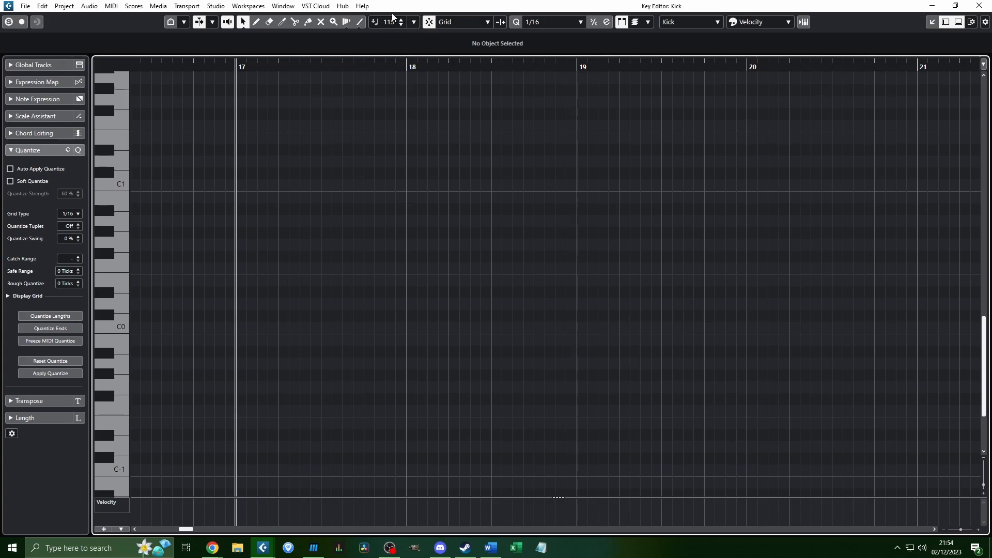
# Step: Insert a C0 note at 17.1.1, lengthen it to one beat and lower its velocity to 109
pyautogui.scroll(-20, 393, 21)
pyautogui.click(241, 327)
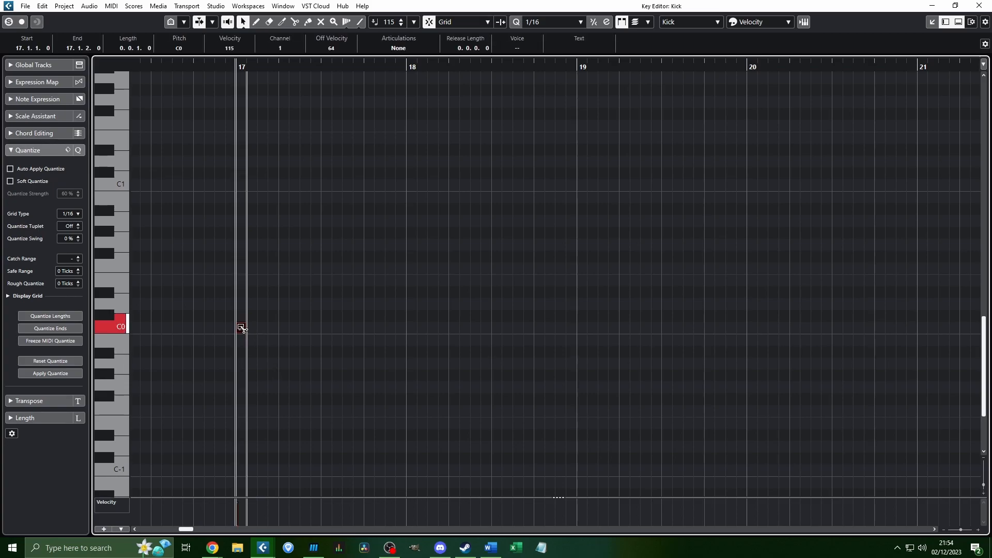
pyautogui.moveTo(247, 328); pyautogui.dragTo(279, 328)
pyautogui.scroll(-6, 239, 48)
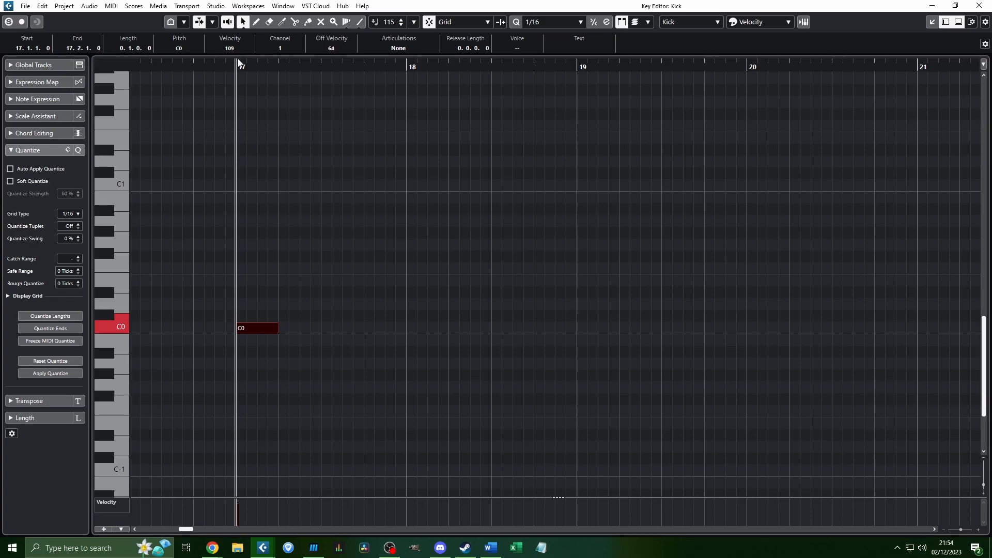
# Step: Select the C0 note at bar 17 and delete it
pyautogui.moveTo(234, 155); pyautogui.dragTo(231, 197)
pyautogui.moveTo(300, 228); pyautogui.dragTo(245, 348)
pyautogui.press('Delete')
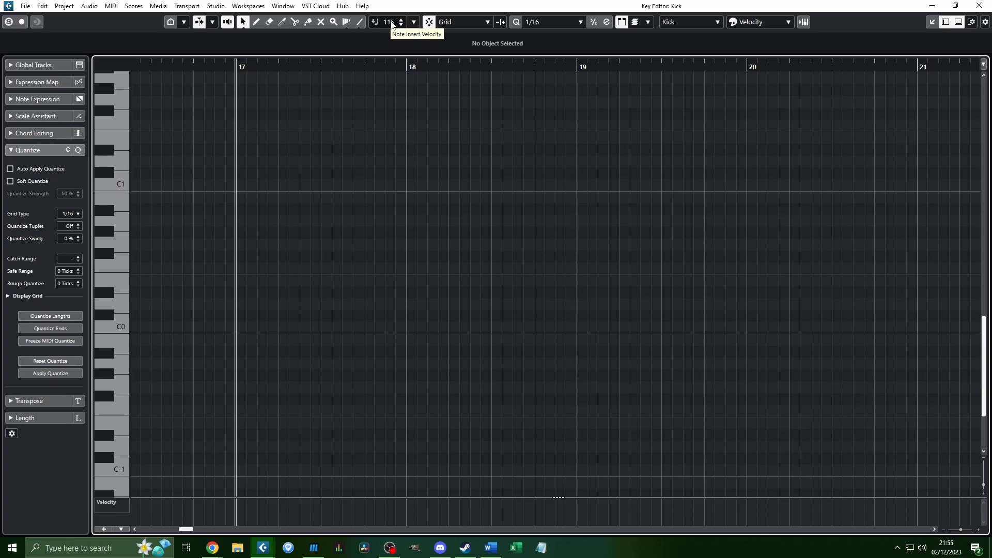
# Step: Try the note insert velocity at 127 and 0, inserting a trial C0 note at 17.1.1 with velocity 0
pyautogui.scroll(12, 391, 21)
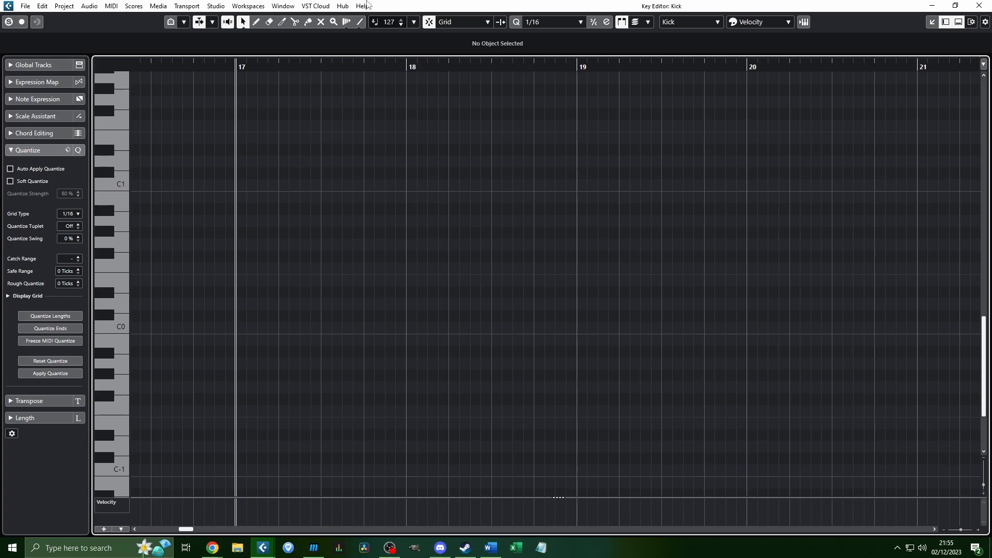
pyautogui.moveTo(385, 23); pyautogui.dragTo(382, 557)
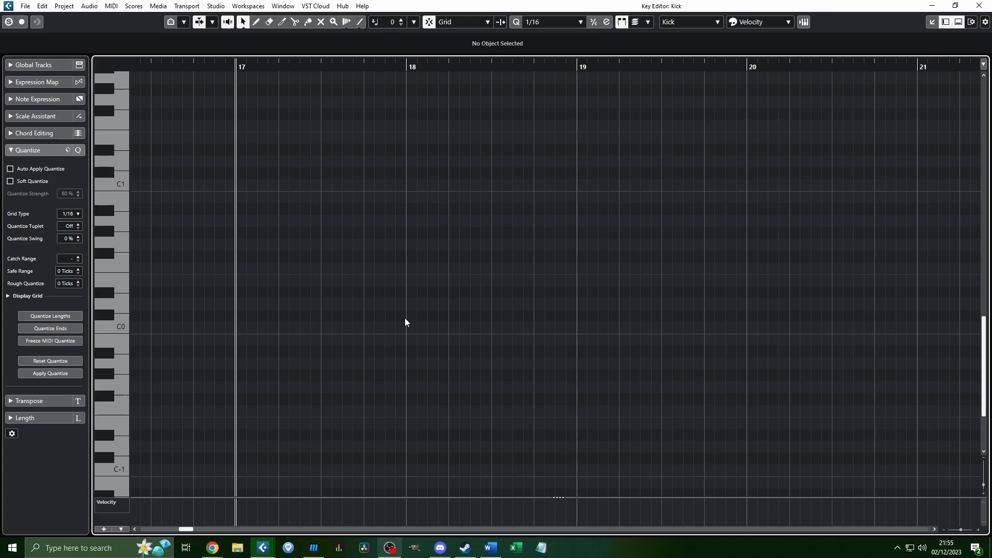
pyautogui.keyDown('alt'); pyautogui.click(244, 326); pyautogui.keyUp('alt')
pyautogui.keyDown('alt'); pyautogui.click(243, 327); pyautogui.keyUp('alt')
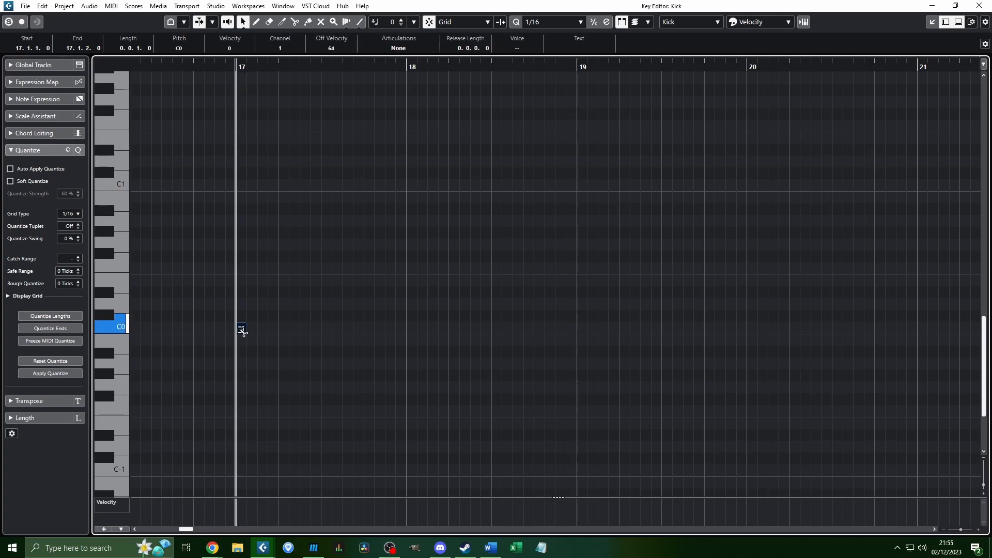
# Step: Set the note insert velocity to 127, insert trial notes after bar 17 and undo them
pyautogui.doubleClick(393, 22)
pyautogui.write('116')
pyautogui.press('Return')
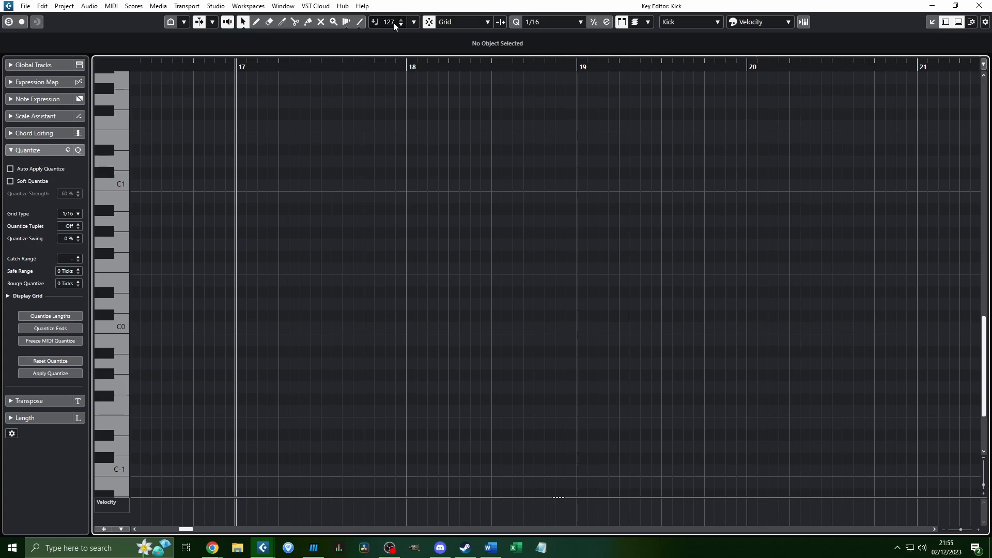
pyautogui.keyDown('alt'); pyautogui.click(243, 328); pyautogui.keyUp('alt')
pyautogui.keyDown('alt'); pyautogui.click(287, 304); pyautogui.keyUp('alt')
pyautogui.hotkey('ctrl', 'z')
pyautogui.hotkey('ctrl', 'z')
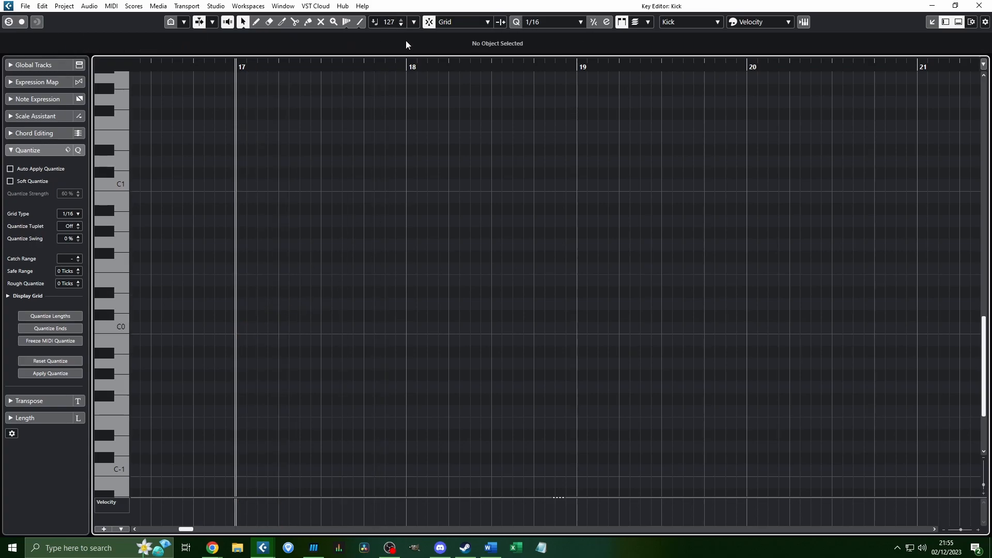
# Step: Set the note insert velocity to 115
pyautogui.click(400, 21)
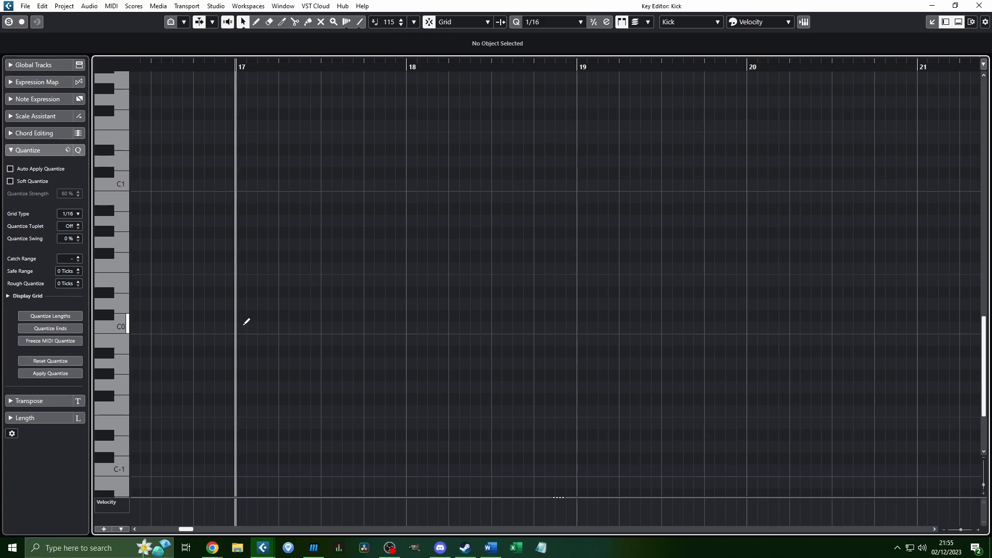
pyautogui.scroll(1, 534, 26)
pyautogui.scroll(2, 322, 190)
pyautogui.scroll(-1, 322, 189)
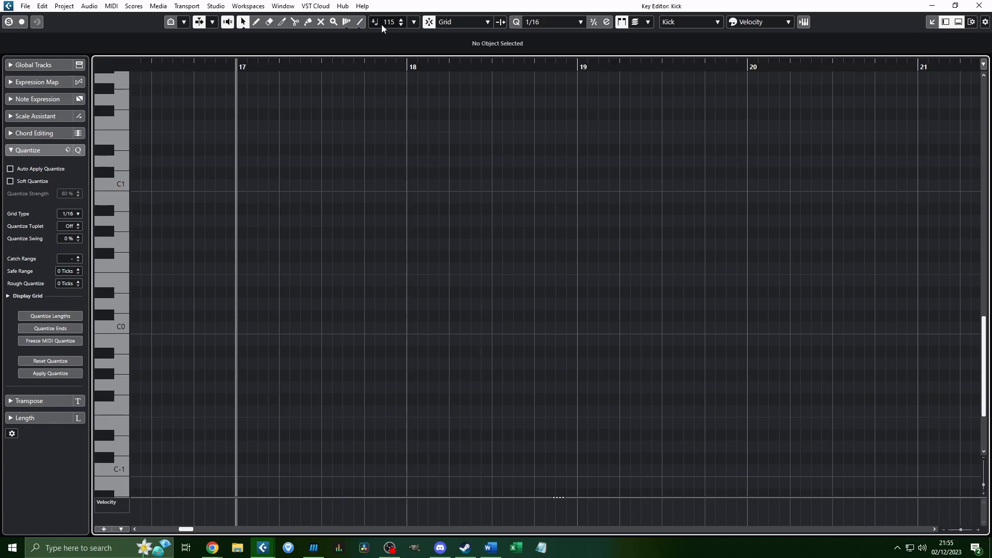
# Step: Insert three consecutive sixteenth D0 notes starting at 17.3.1, undoing the misplaced one at 17.2.2
pyautogui.keyDown('ctrl'); pyautogui.scroll(1, 265, 327); pyautogui.keyUp('ctrl')
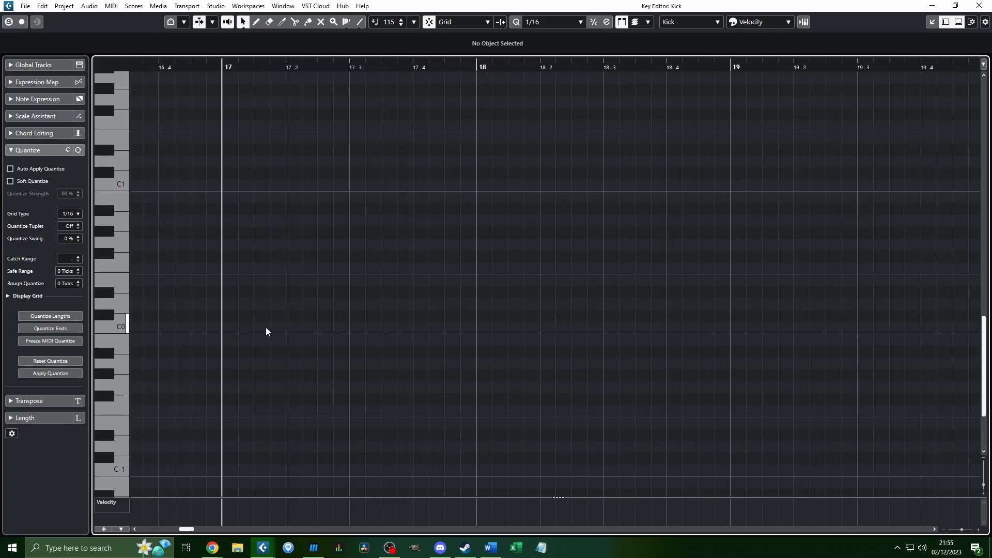
pyautogui.click(304, 303)
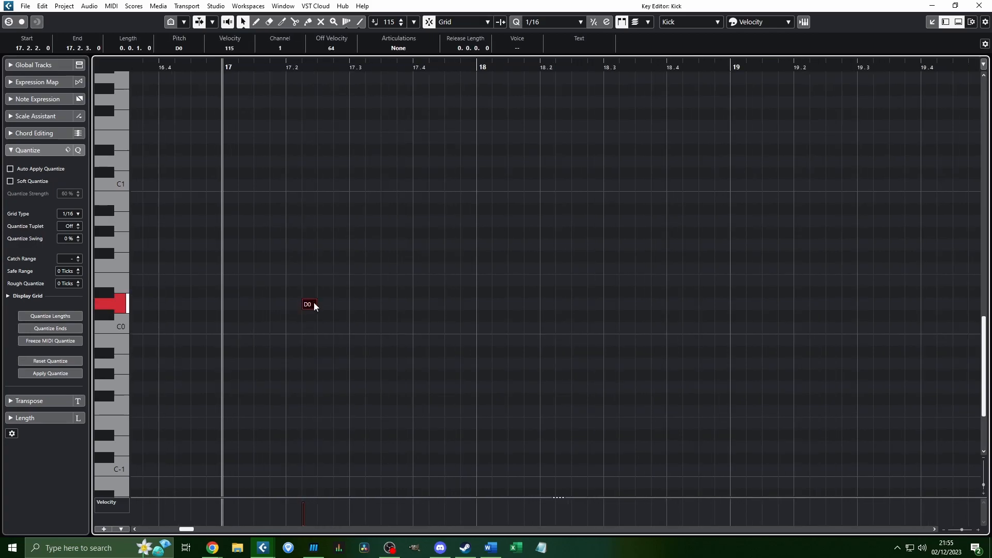
pyautogui.hotkey('ctrl', 'z')
pyautogui.keyDown('alt'); pyautogui.click(353, 305); pyautogui.keyUp('alt')
pyautogui.keyDown('alt'); pyautogui.click(375, 304); pyautogui.keyUp('alt')
pyautogui.keyDown('alt'); pyautogui.click(390, 305); pyautogui.keyUp('alt')
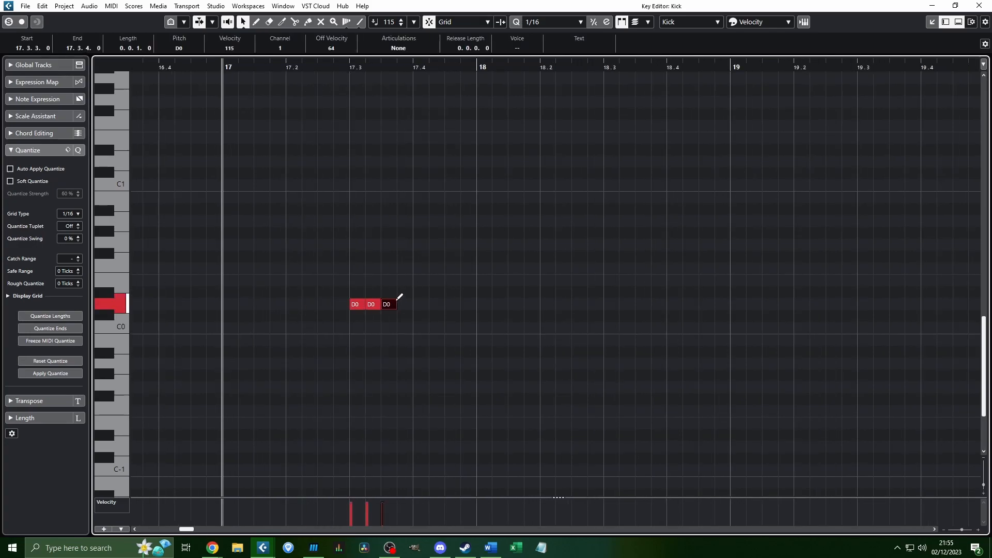
# Step: Continue the fill to bar 18 with three sixteenth A#0 notes followed by two A0 notes
pyautogui.keyDown('alt'); pyautogui.click(405, 210); pyautogui.keyUp('alt')
pyautogui.keyDown('alt'); pyautogui.click(421, 209); pyautogui.keyUp('alt')
pyautogui.keyDown('alt'); pyautogui.click(452, 222); pyautogui.keyUp('alt')
pyautogui.keyDown('alt'); pyautogui.click(469, 221); pyautogui.keyUp('alt')
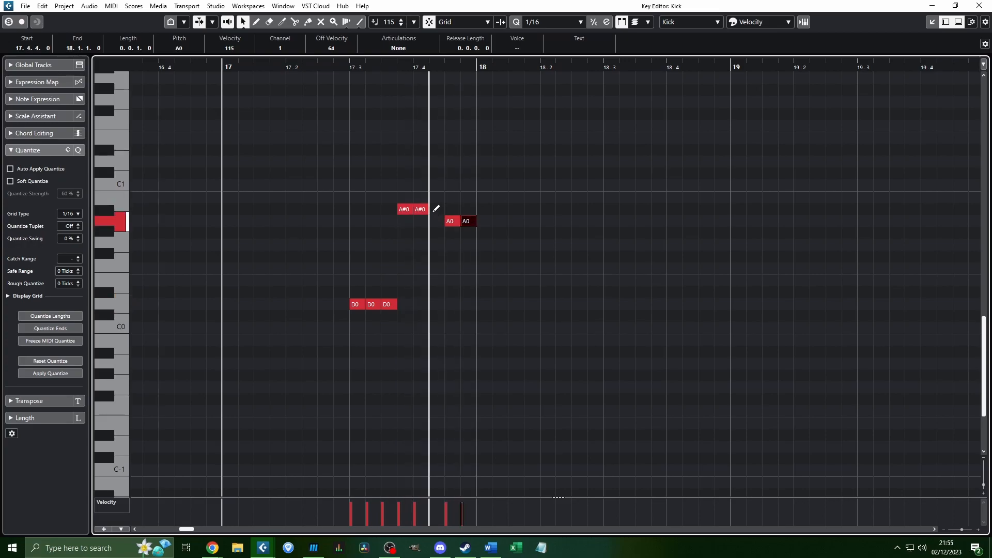
pyautogui.keyDown('alt'); pyautogui.click(436, 209); pyautogui.keyUp('alt')
# Step: Rearrange the upper fill notes so the first two are A0 and the last three are A#0
pyautogui.click(355, 64)
pyautogui.moveTo(437, 213); pyautogui.dragTo(482, 211)
pyautogui.press('Down')
pyautogui.press('Up')
# Step: Play back the fill from bar 17
pyautogui.press('space')
pyautogui.click(223, 65)
pyautogui.press('space')
pyautogui.moveTo(327, 328); pyautogui.dragTo(611, 103)
pyautogui.click(413, 324)
# Step: Select every second note of the fill and lower its velocity to 111
pyautogui.click(371, 304)
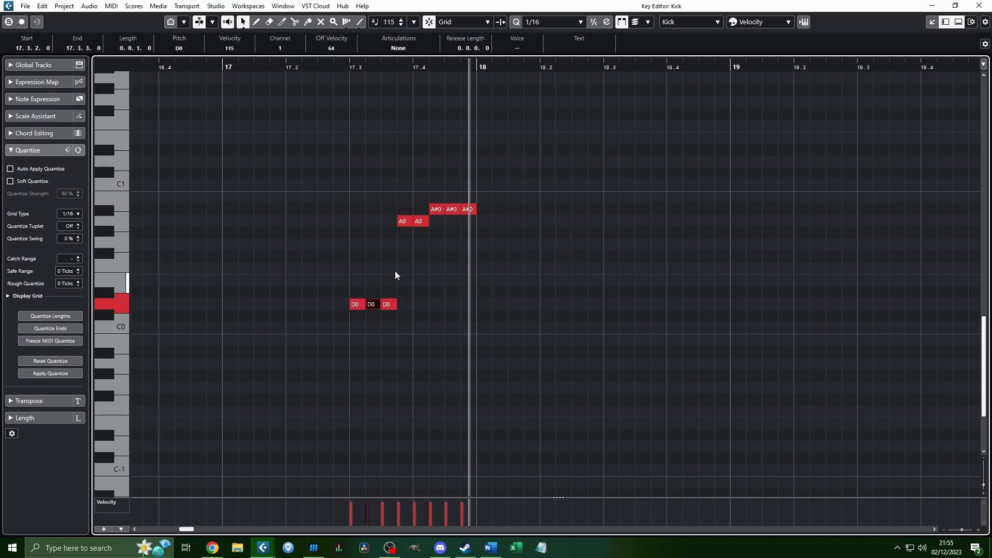
pyautogui.keyDown('shift'); pyautogui.click(402, 221); pyautogui.keyUp('shift')
pyautogui.keyDown('shift'); pyautogui.click(435, 209); pyautogui.keyUp('shift')
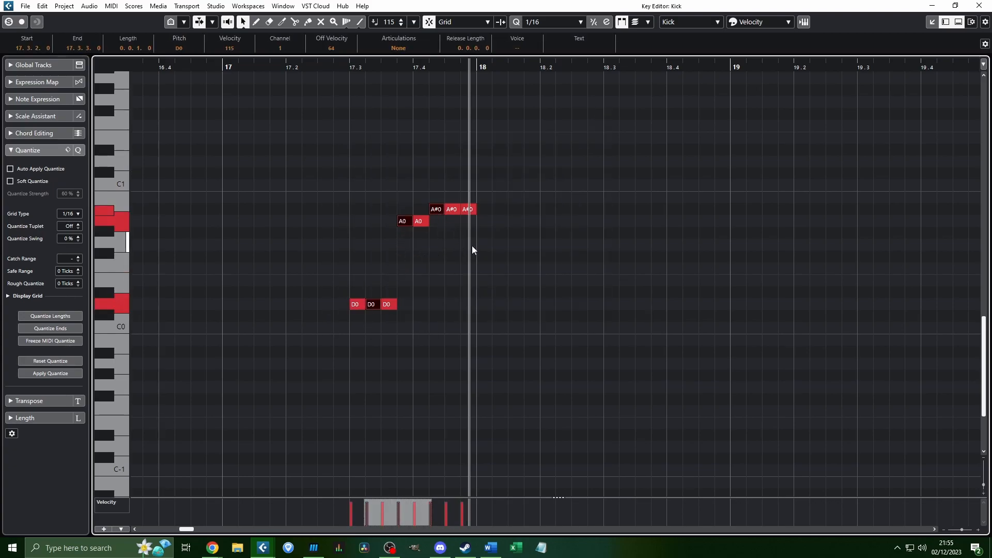
pyautogui.keyDown('shift'); pyautogui.click(468, 209); pyautogui.keyUp('shift')
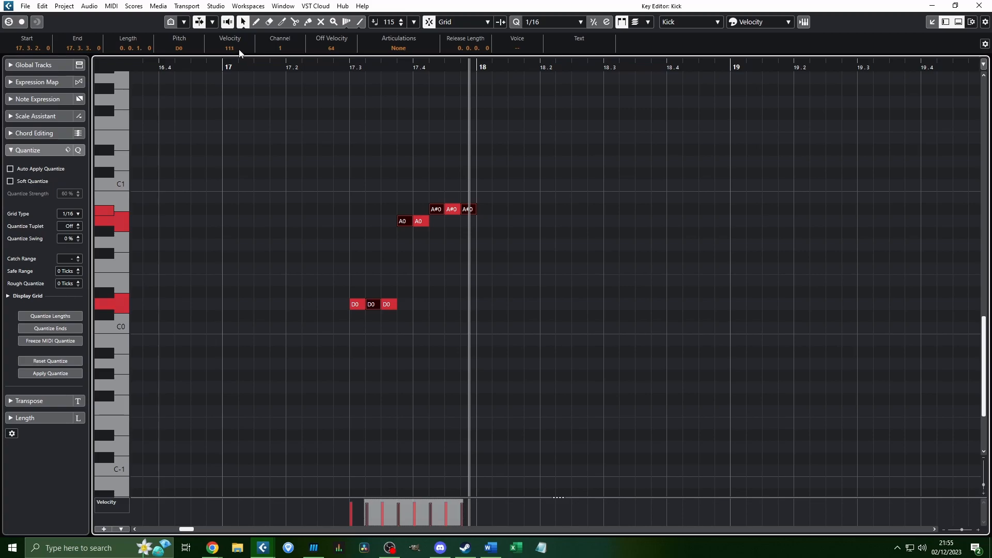
pyautogui.moveTo(638, 129); pyautogui.dragTo(342, 339)
pyautogui.click(404, 265)
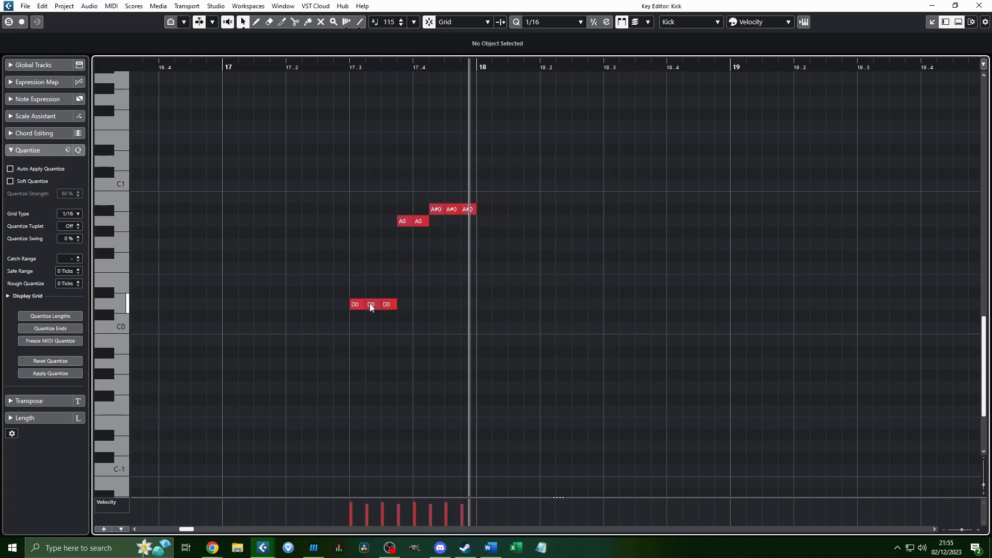
# Step: Lower the velocity of all fill notes together, bringing the first to 110, and play the fill from bar 17
pyautogui.moveTo(499, 115); pyautogui.dragTo(295, 308)
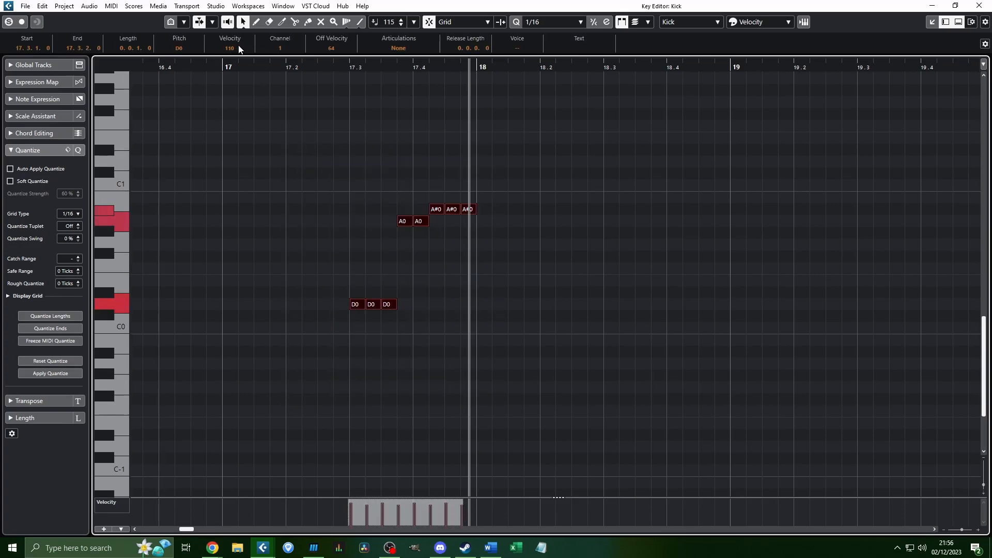
pyautogui.click(223, 66)
pyautogui.click(329, 140)
pyautogui.press('space')
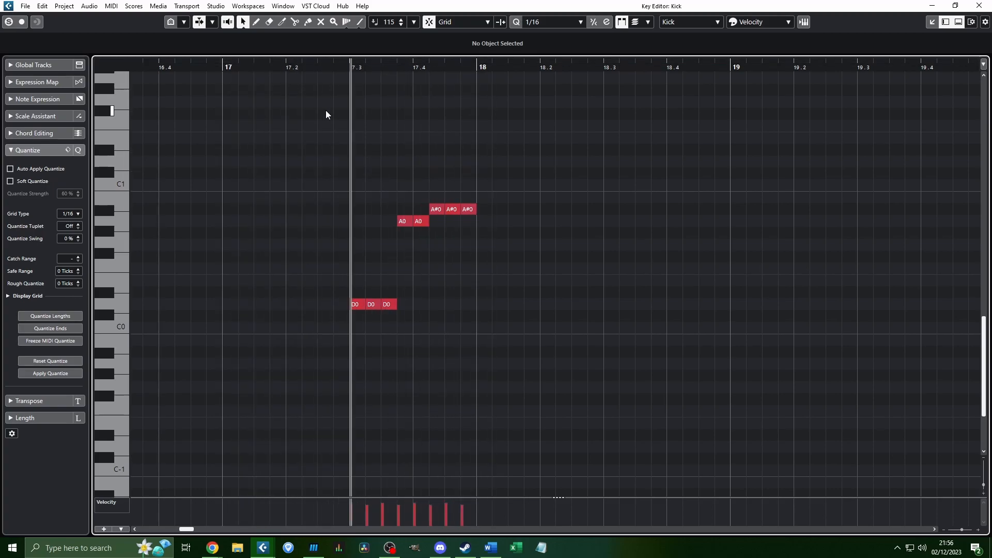
pyautogui.press('space')
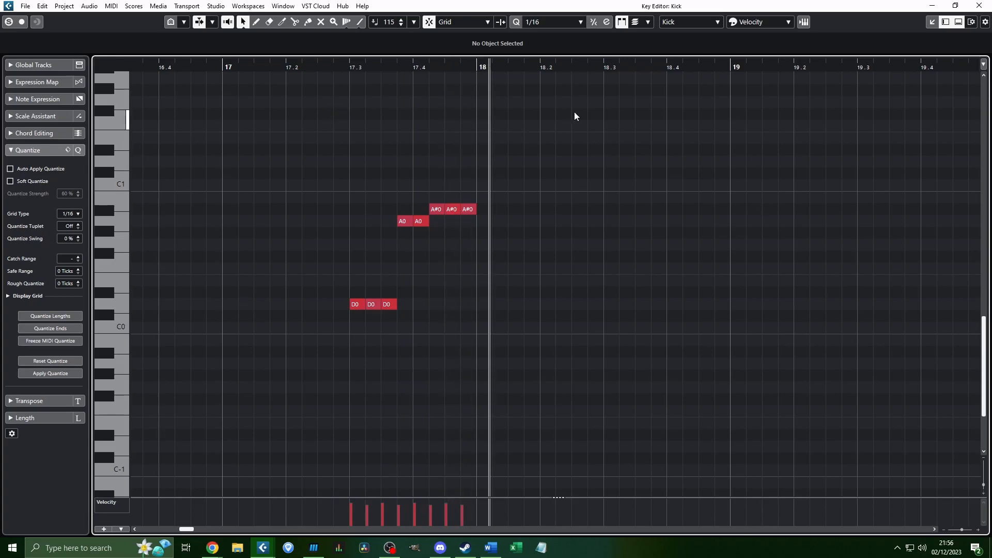
# Step: Delete all the fill notes and return the playhead to bar 17
pyautogui.moveTo(576, 107); pyautogui.dragTo(245, 392)
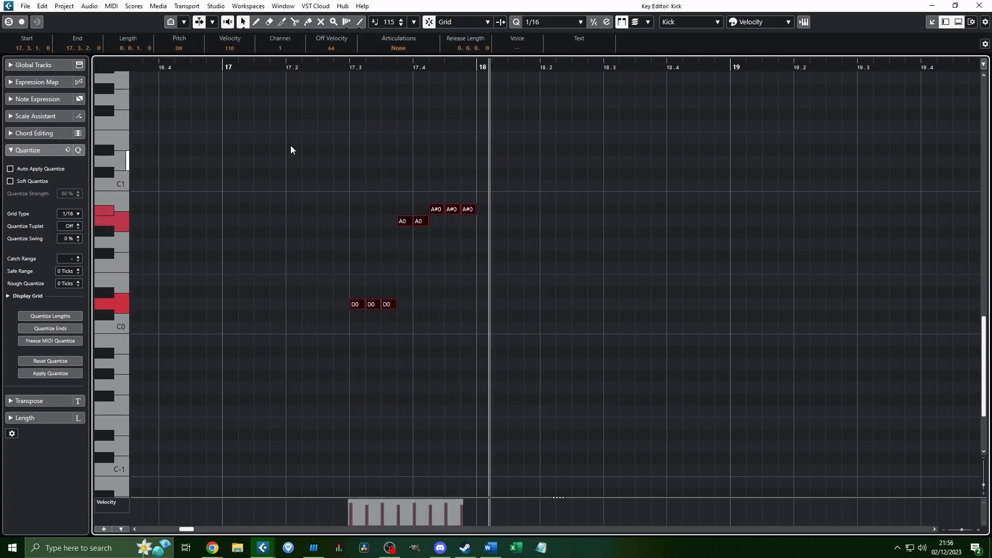
pyautogui.press('Delete')
pyautogui.click(222, 66)
# Step: Set the quantize grid to 1/8 and move the playhead to bar 18
pyautogui.scroll(-1, 424, 164)
pyautogui.hscroll(1, 423, 164)
pyautogui.scroll(1, 552, 22)
pyautogui.click(383, 66)
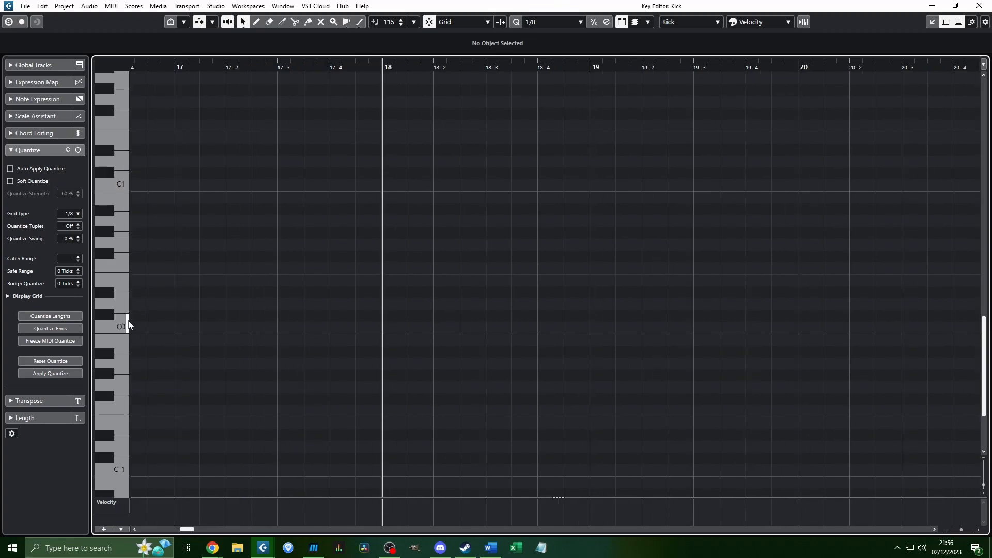
# Step: Enter eighth-note C0 hits on all four beats of bar 18 and D0 hits on beats 2 and 4
pyautogui.keyDown('alt'); pyautogui.click(404, 329); pyautogui.keyUp('alt')
pyautogui.keyDown('alt'); pyautogui.click(447, 306); pyautogui.keyUp('alt')
pyautogui.keyDown('alt'); pyautogui.click(448, 329); pyautogui.keyUp('alt')
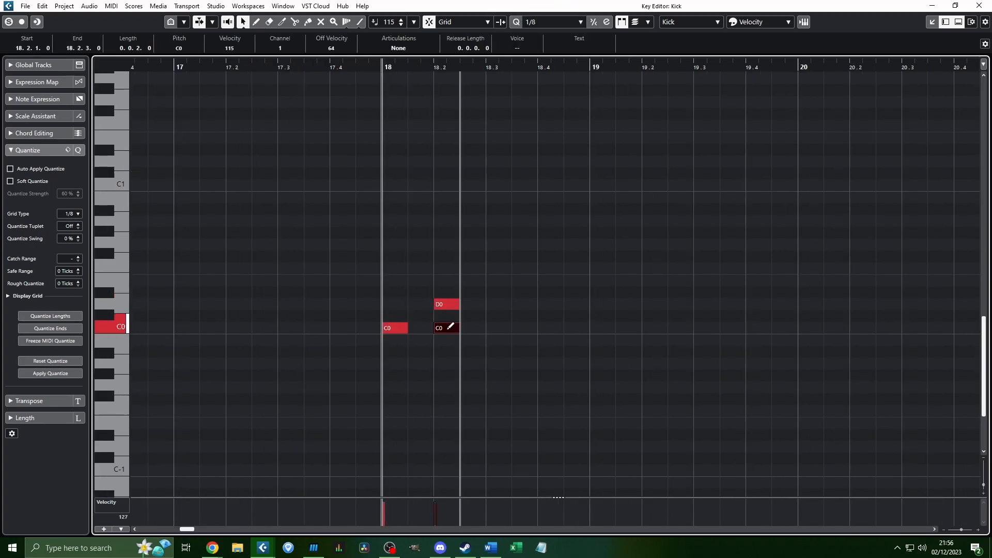
pyautogui.keyDown('alt'); pyautogui.click(498, 328); pyautogui.keyUp('alt')
pyautogui.keyDown('alt'); pyautogui.click(551, 305); pyautogui.keyUp('alt')
pyautogui.keyDown('alt'); pyautogui.click(551, 328); pyautogui.keyUp('alt')
# Step: Play bar 18 from its start to hear the C0 and D0 pattern
pyautogui.press('space')
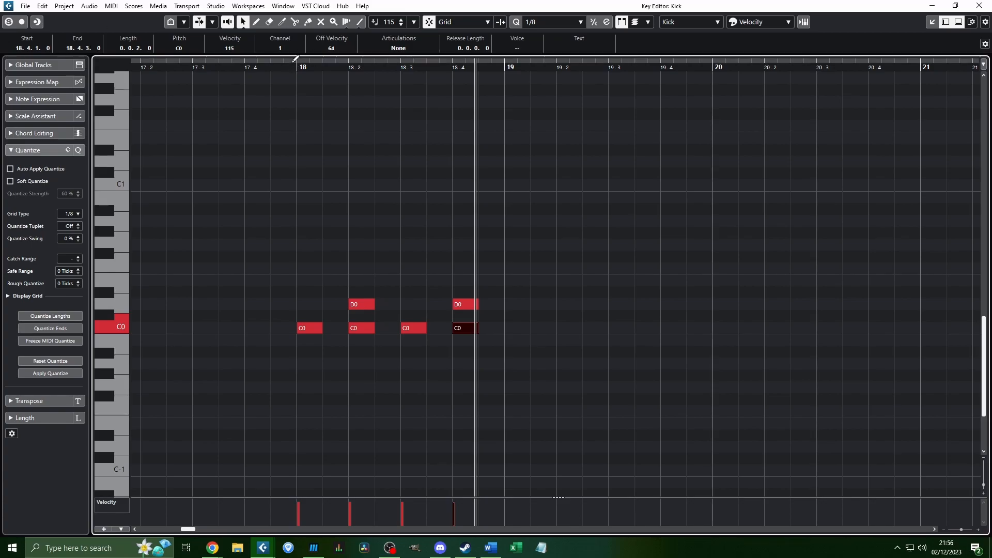
pyautogui.press('space')
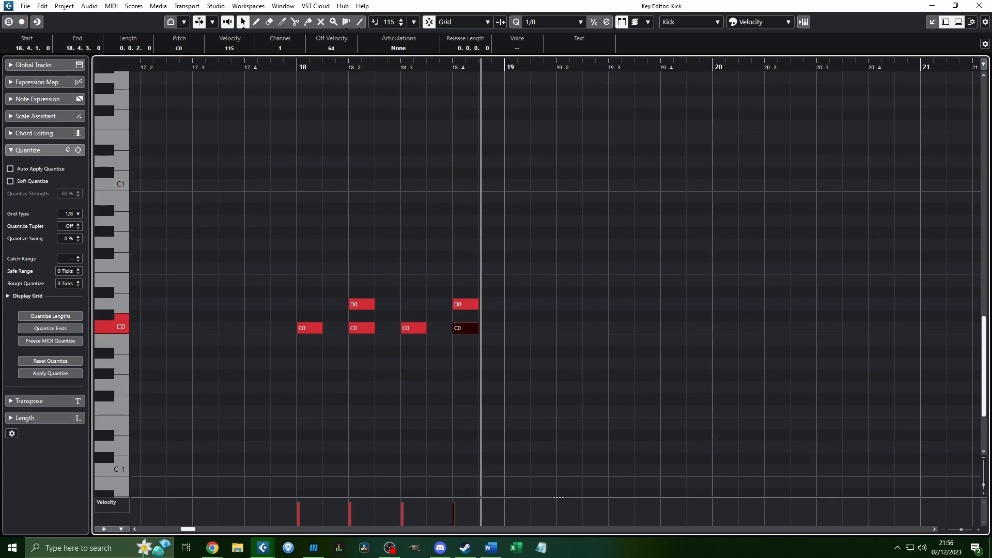
pyautogui.click(308, 67)
pyautogui.press('space')
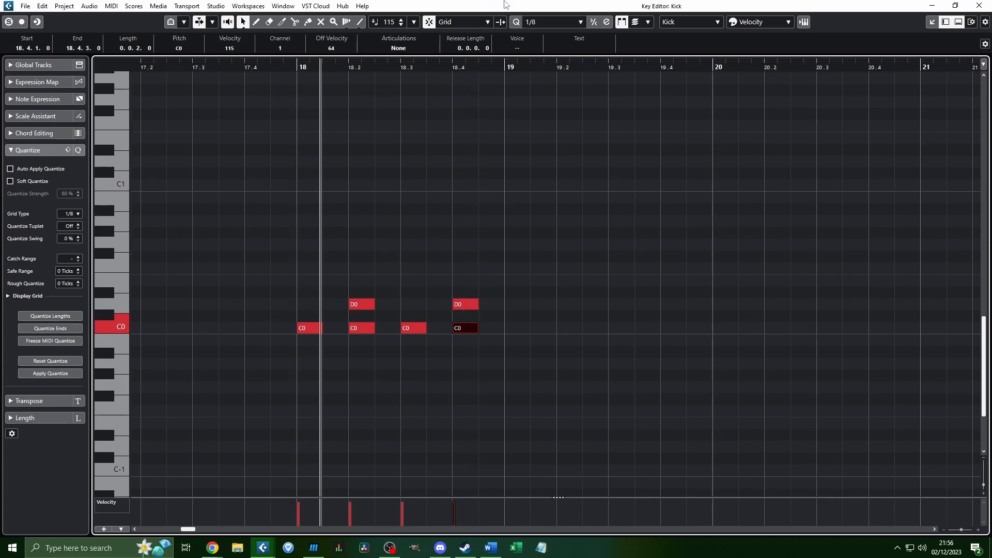
pyautogui.keyDown('ctrl'); pyautogui.scroll(2, 380, 244); pyautogui.keyUp('ctrl')
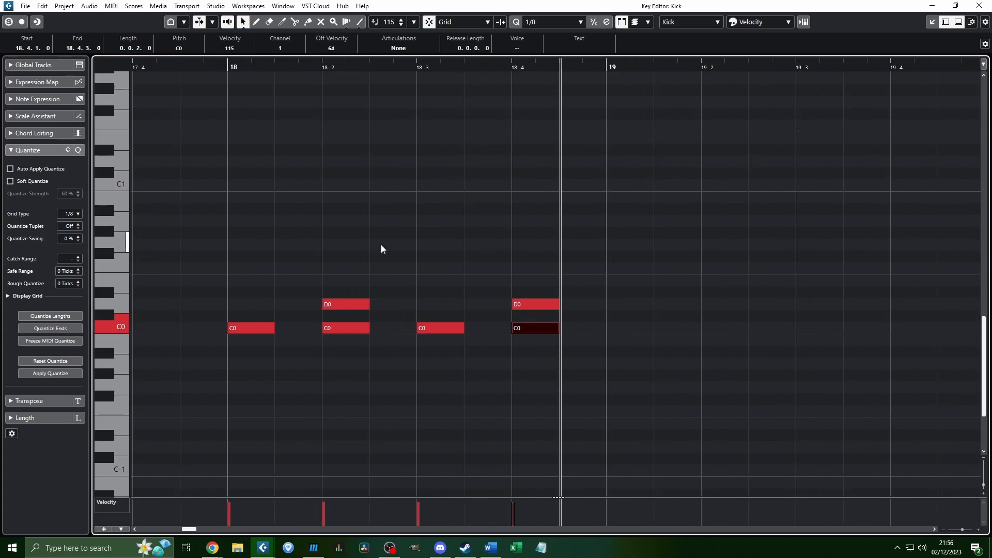
pyautogui.scroll(3, 381, 248)
pyautogui.keyDown('ctrl'); pyautogui.scroll(-1, 381, 248); pyautogui.keyUp('ctrl')
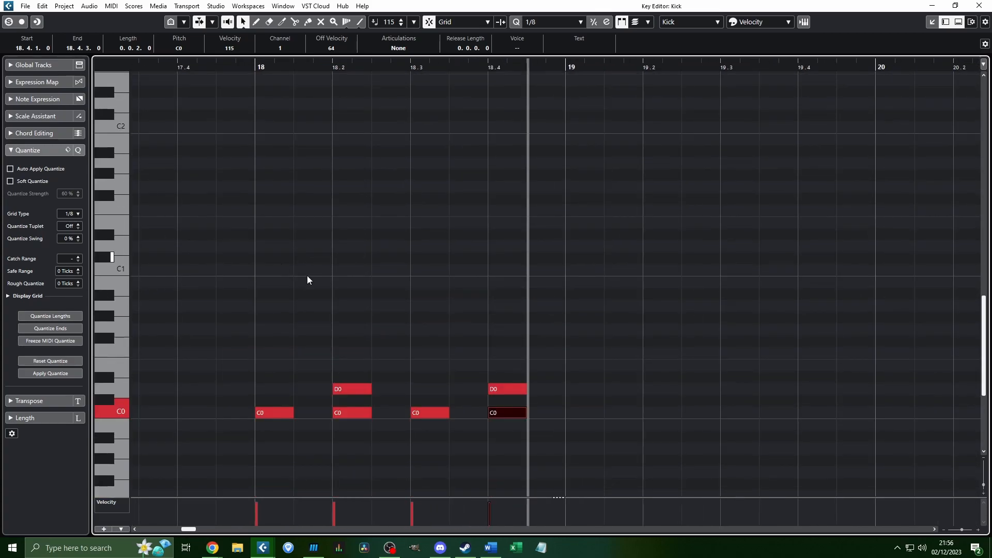
# Step: Audition the D0 notes on beats 2 and 4 of bar 18 one at a time
pyautogui.click(348, 346)
pyautogui.moveTo(267, 443); pyautogui.dragTo(503, 351)
pyautogui.click(473, 337)
pyautogui.click(351, 388)
pyautogui.click(415, 326)
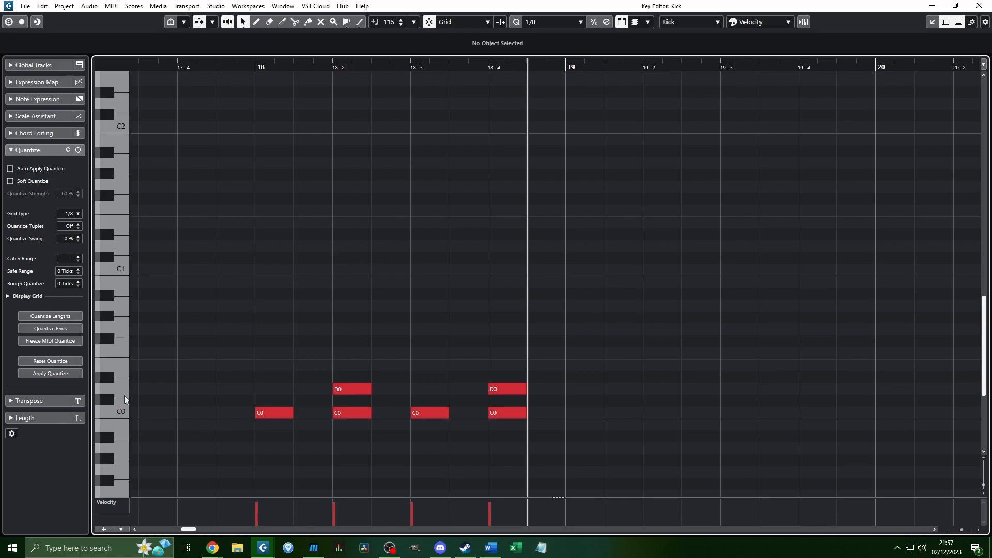
pyautogui.click(355, 388)
pyautogui.click(509, 392)
pyautogui.click(362, 390)
pyautogui.click(502, 390)
pyautogui.click(370, 391)
pyautogui.click(512, 390)
pyautogui.click(351, 389)
pyautogui.click(368, 319)
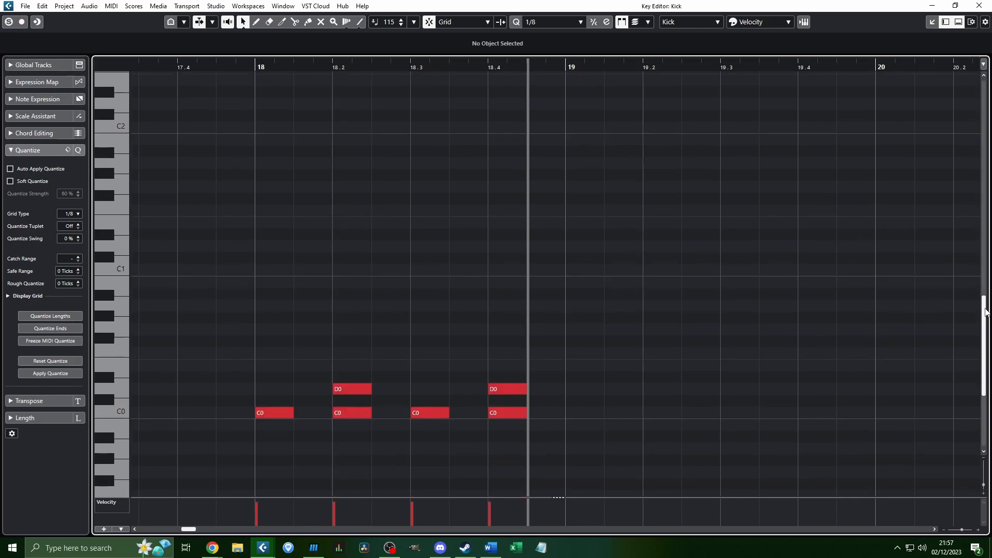
# Step: Place an E2 eighth note on beat 1 of bar 18, set its velocity to 122 and play the bar
pyautogui.scroll(3, 963, 313)
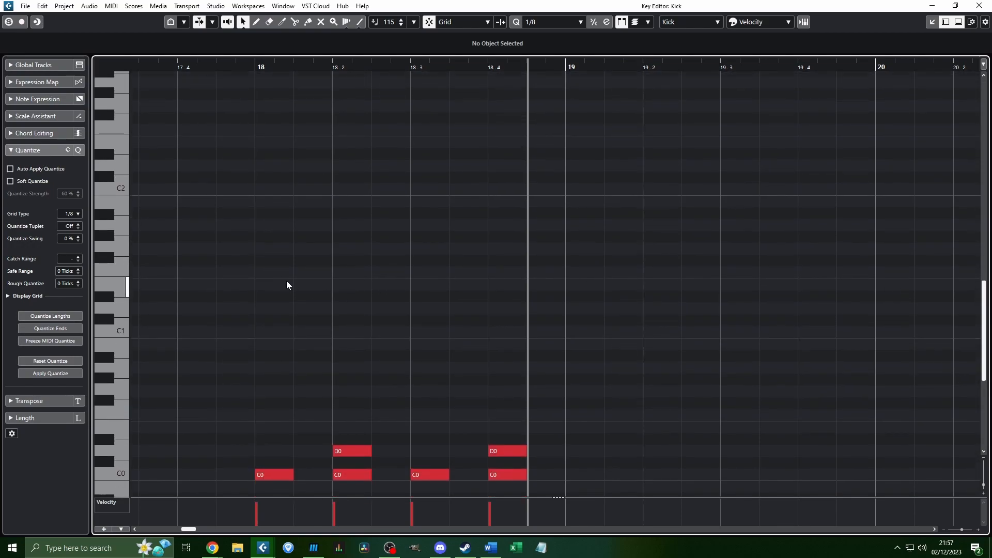
pyautogui.click(279, 278)
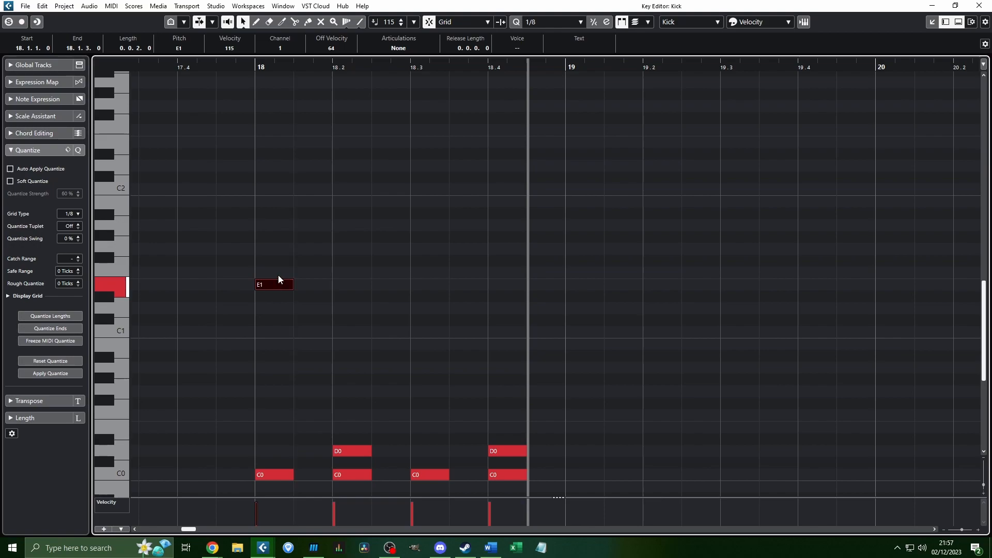
pyautogui.click(277, 277)
pyautogui.click(279, 141)
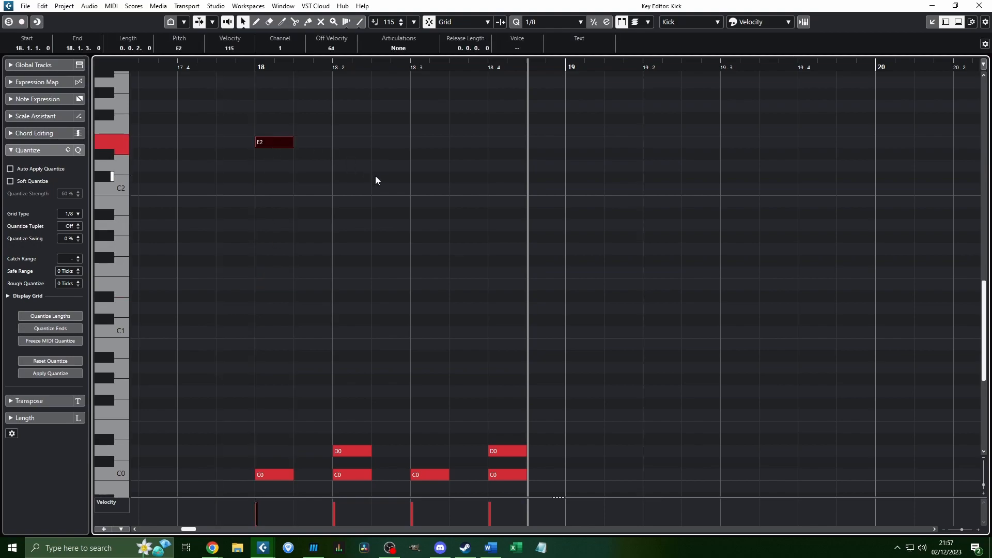
pyautogui.click(342, 144)
pyautogui.moveTo(383, 102); pyautogui.dragTo(266, 151)
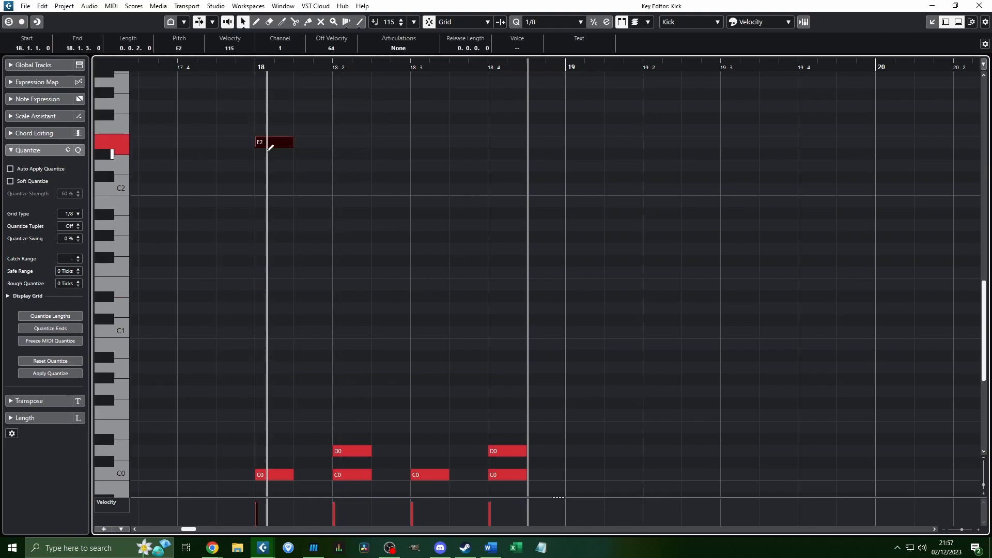
pyautogui.click(251, 67)
pyautogui.press('space')
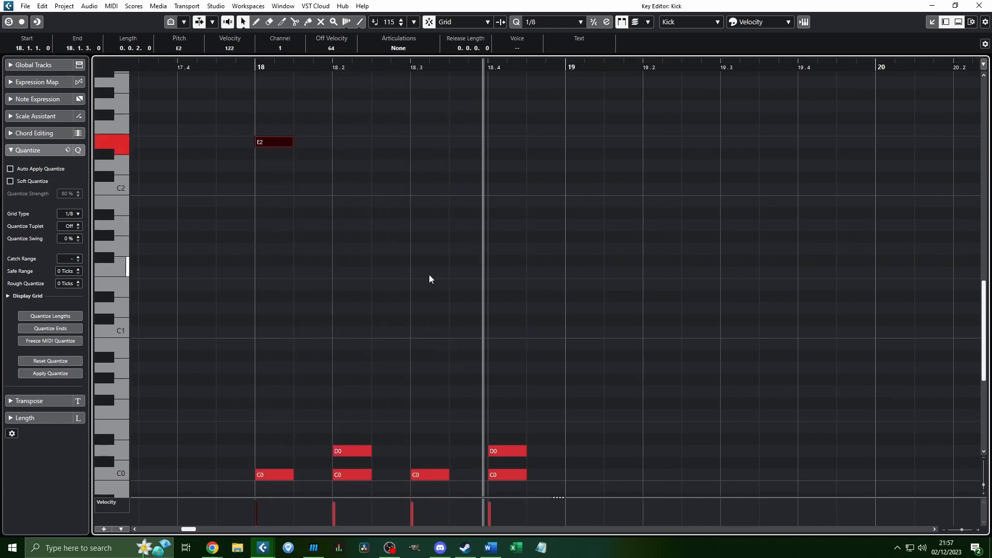
# Step: Fill bar 18 after the E2 note with eighth notes, A#1 on beats 2, 3 and 4 and A1 on every offbeat
pyautogui.scroll(2, 383, 277)
pyautogui.scroll(-3, 378, 276)
pyautogui.scroll(4, 372, 274)
pyautogui.scroll(-3, 322, 253)
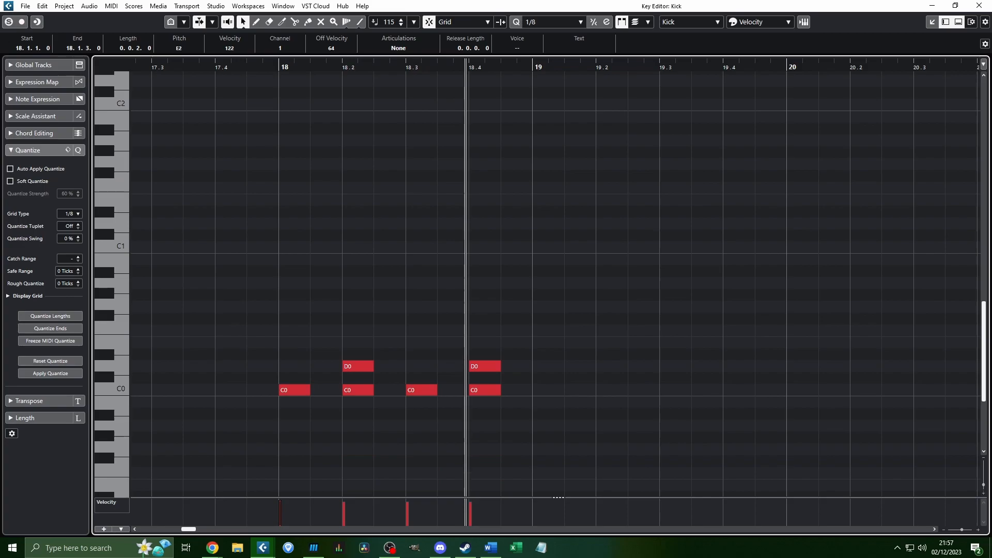
pyautogui.scroll(1, 231, 163)
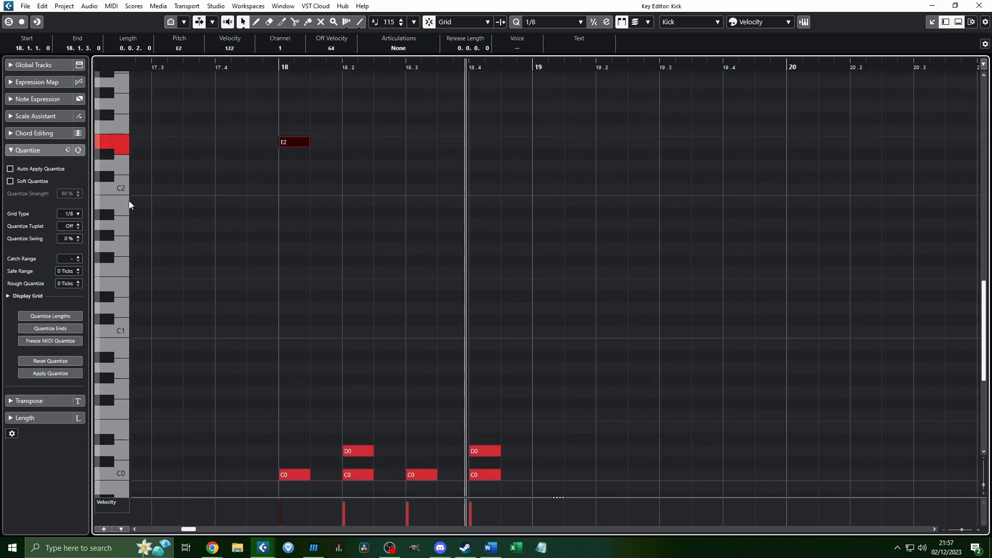
pyautogui.scroll(3, 124, 202)
pyautogui.scroll(-3, 129, 171)
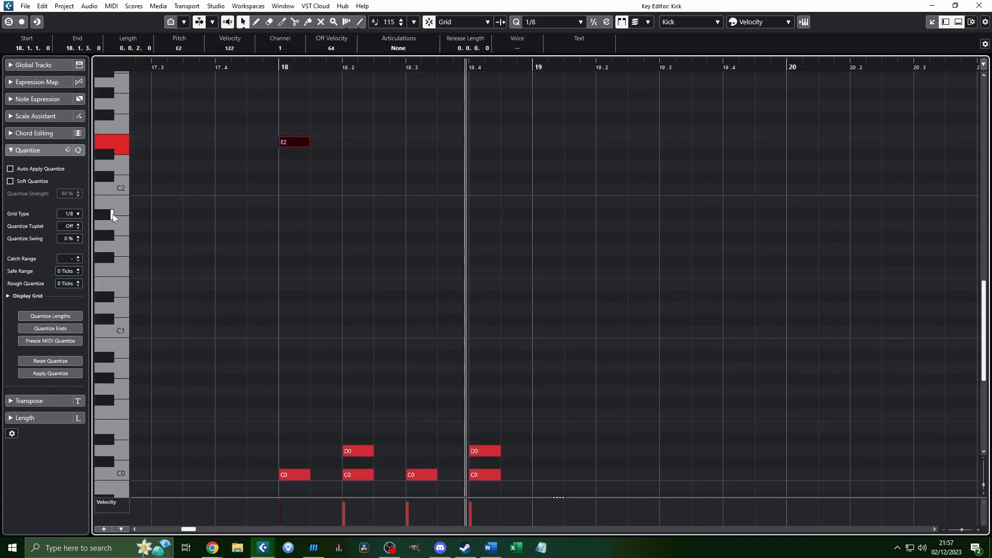
pyautogui.keyDown('ctrl'); pyautogui.scroll(1, 355, 228); pyautogui.keyUp('ctrl')
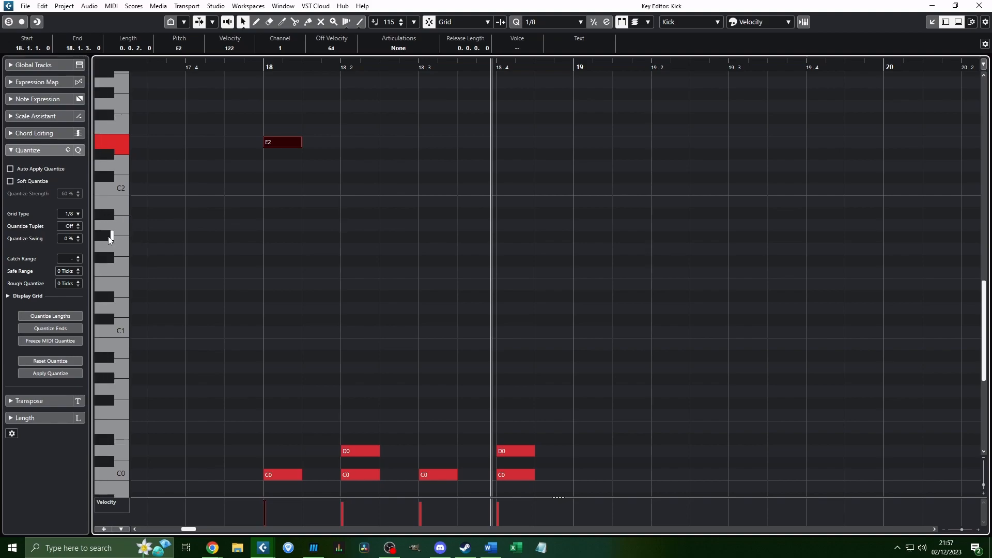
pyautogui.click(361, 213)
pyautogui.click(399, 226)
pyautogui.click(438, 213)
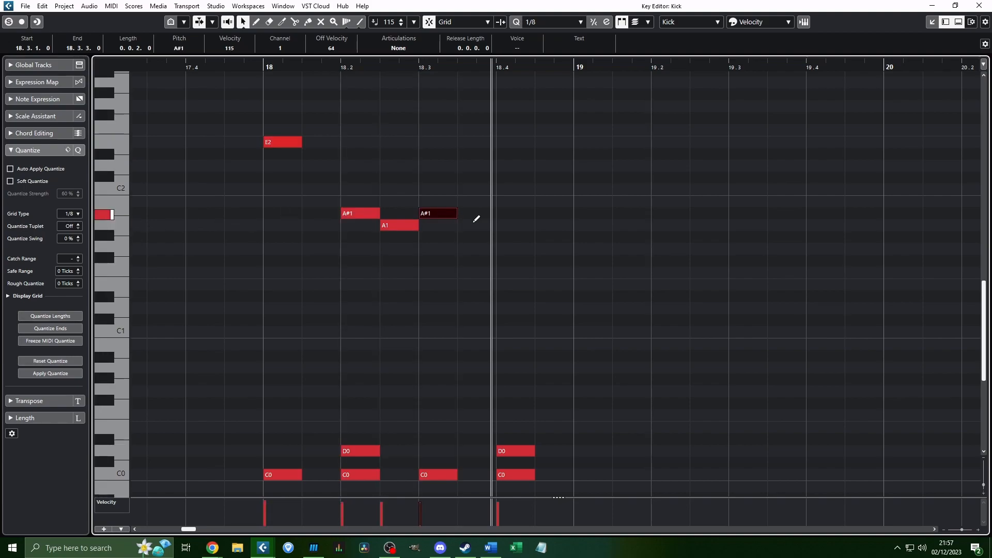
pyautogui.click(477, 225)
pyautogui.click(515, 212)
pyautogui.click(544, 225)
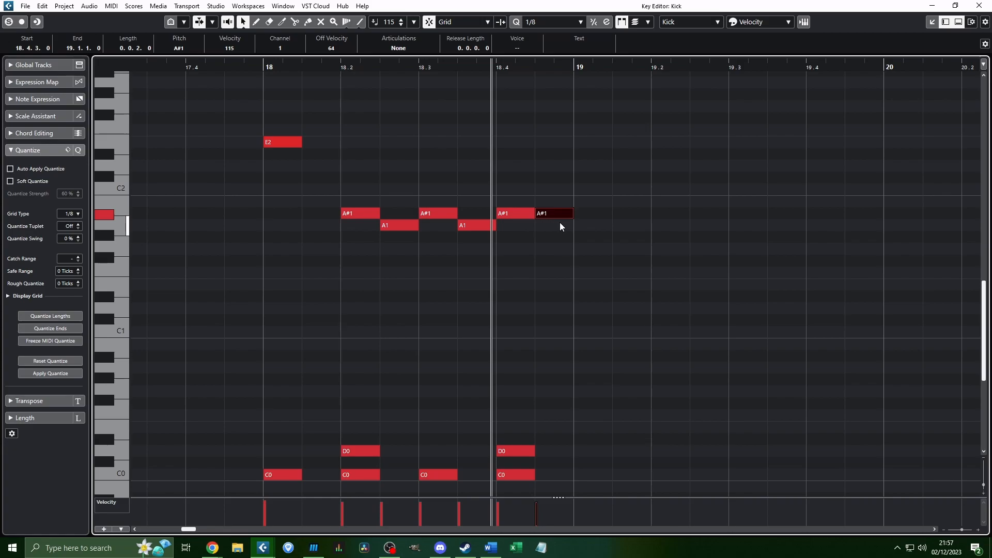
pyautogui.click(318, 223)
# Step: Select the offbeat A1 notes in bar 18 and lower their velocity to 75
pyautogui.moveTo(212, 277); pyautogui.dragTo(877, 81)
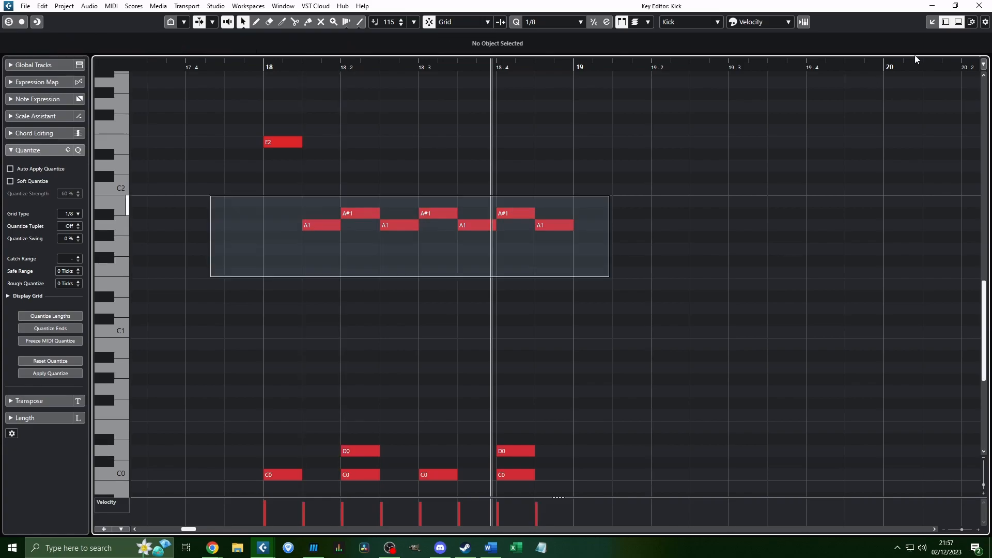
pyautogui.scroll(-3, 723, 238)
pyautogui.scroll(2, 693, 228)
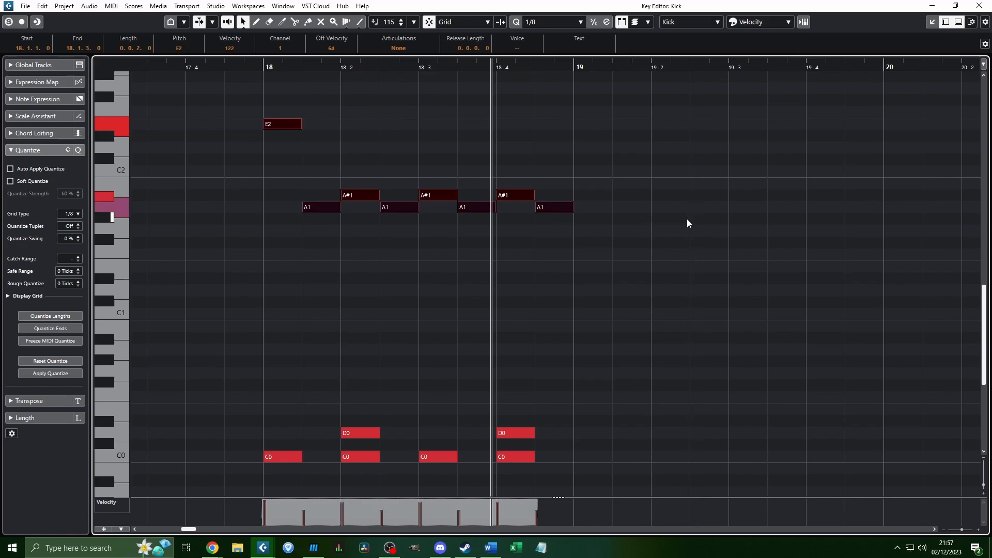
# Step: Select all A#1 and A1 notes and lower their velocities together, bringing the first A1 to 55
pyautogui.click(284, 228)
pyautogui.moveTo(284, 245); pyautogui.dragTo(734, 150)
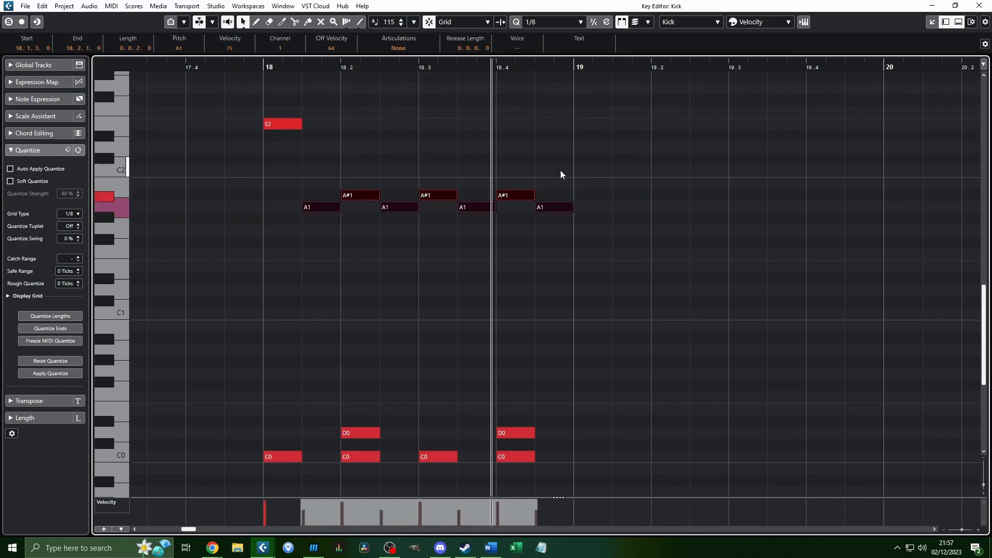
pyautogui.click(355, 197)
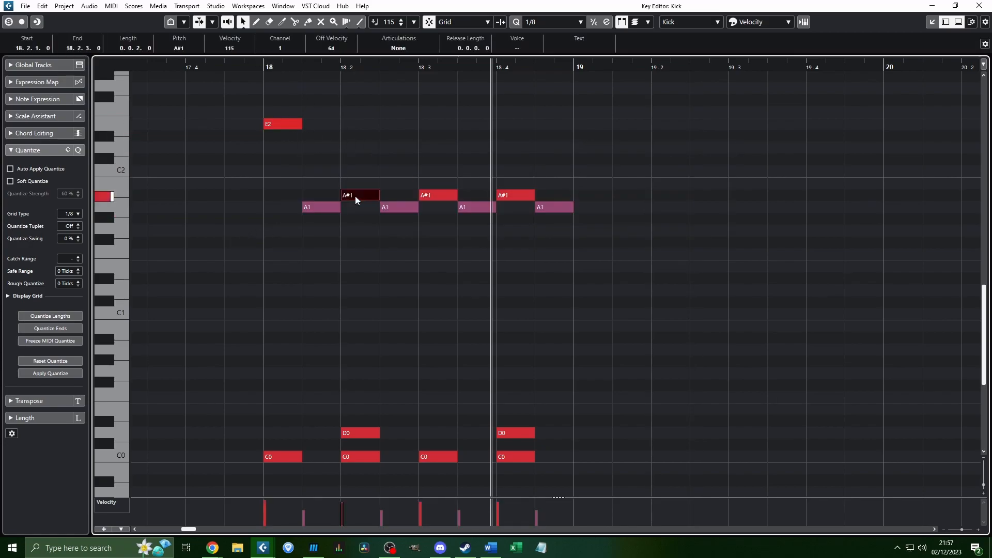
pyautogui.click(320, 207)
pyautogui.click(368, 199)
pyautogui.moveTo(309, 240); pyautogui.dragTo(657, 173)
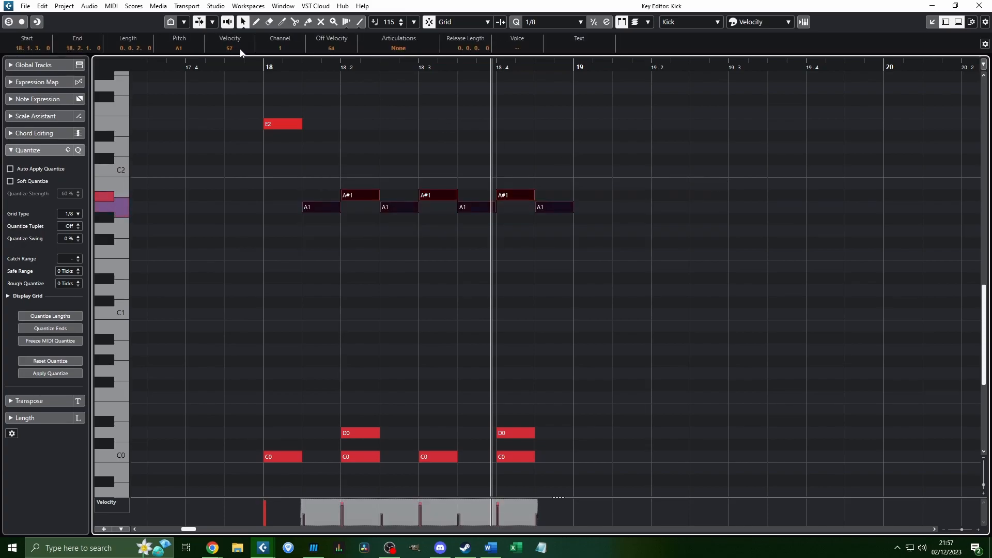
# Step: Deselect the notes and play the pattern from the start of bar 18
pyautogui.click(265, 65)
pyautogui.click(383, 105)
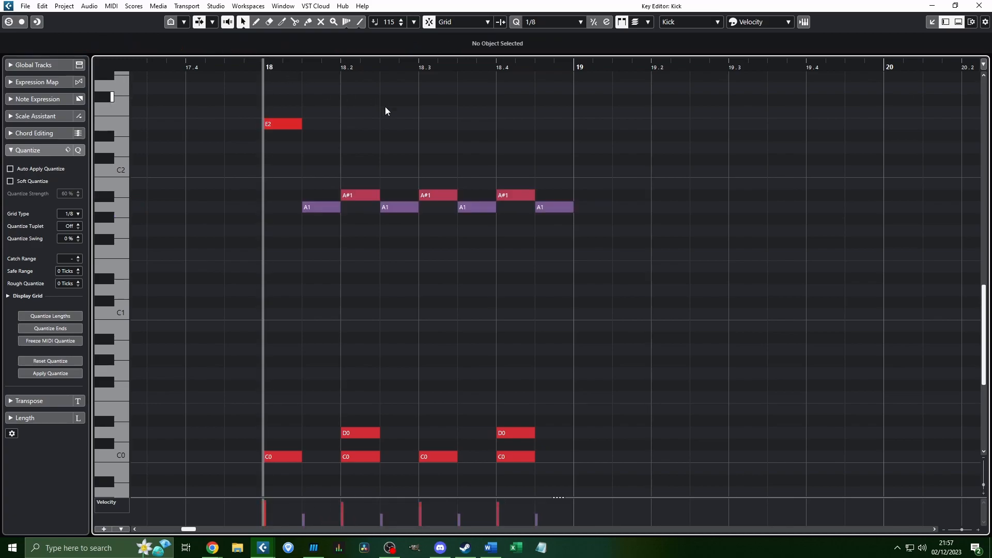
pyautogui.press('g')
pyautogui.press('g')
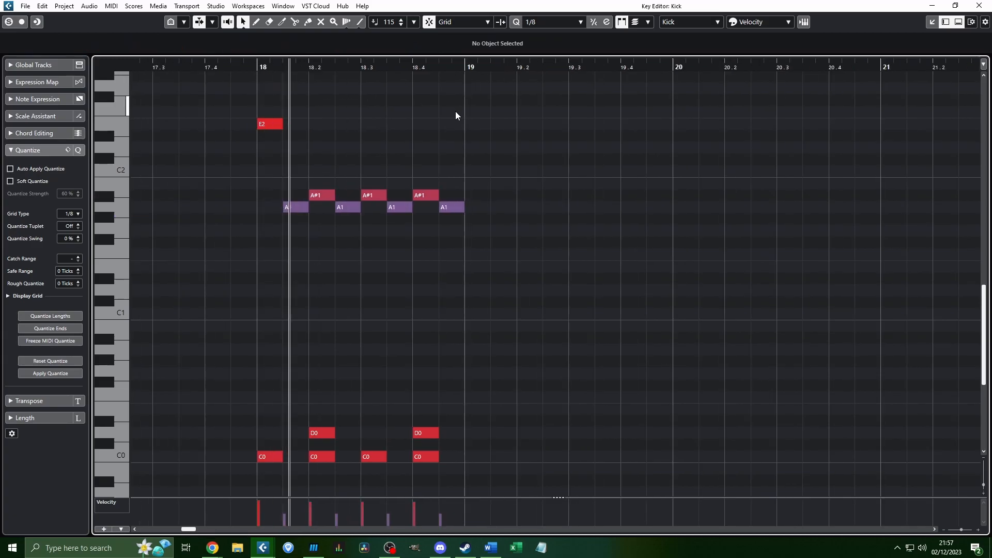
pyautogui.press('space')
# Step: Transpose the A#1 and A1 notes down three semitones to G1 and F#1, and play from bar 18
pyautogui.scroll(2, 495, 190)
pyautogui.moveTo(492, 221); pyautogui.dragTo(165, 175)
pyautogui.press('Down')
pyautogui.press('Down')
pyautogui.press('Down')
pyautogui.press('Down')
pyautogui.press('Up')
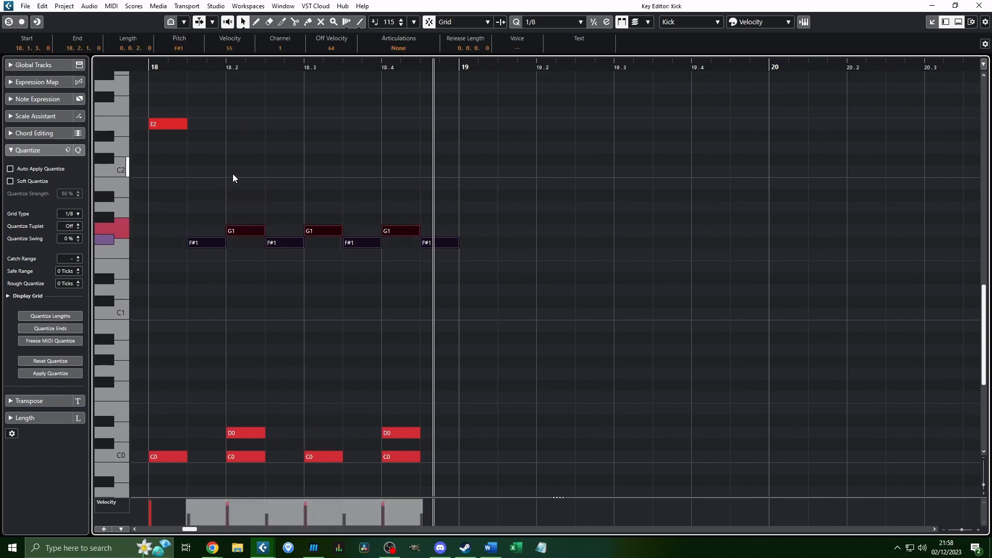
pyautogui.click(150, 62)
pyautogui.press('space')
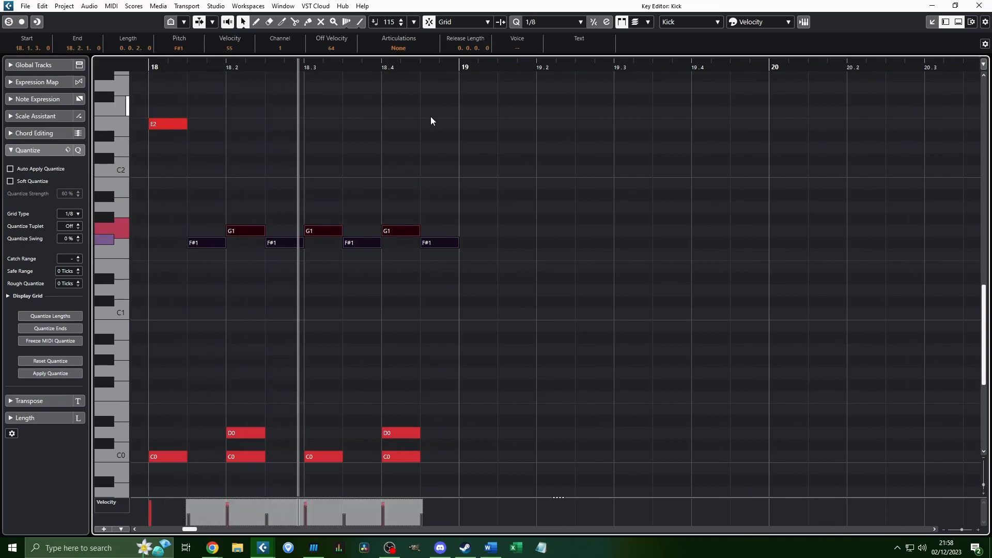
# Step: Transpose the G1 and F#1 notes up four semitones to B1 and A#1
pyautogui.moveTo(502, 207); pyautogui.dragTo(191, 260)
pyautogui.press('Up')
pyautogui.press('Up')
pyautogui.press('Up')
pyautogui.press('Up')
# Step: Raise only the offbeat A#1 notes to B1 and play from bar 18
pyautogui.click(237, 243)
pyautogui.moveTo(173, 214); pyautogui.dragTo(557, 196)
pyautogui.press('Up')
pyautogui.click(153, 64)
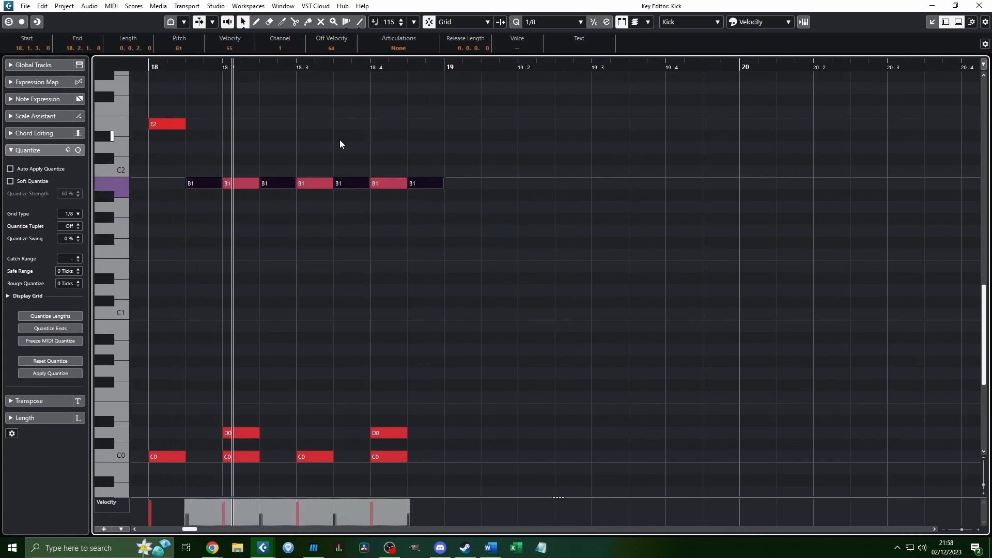
# Step: Lower the offbeat B1 notes to A#1 and return the playhead to bar 18
pyautogui.keyDown('ctrl'); pyautogui.scroll(-2, 316, 145); pyautogui.keyUp('ctrl')
pyautogui.press('Down')
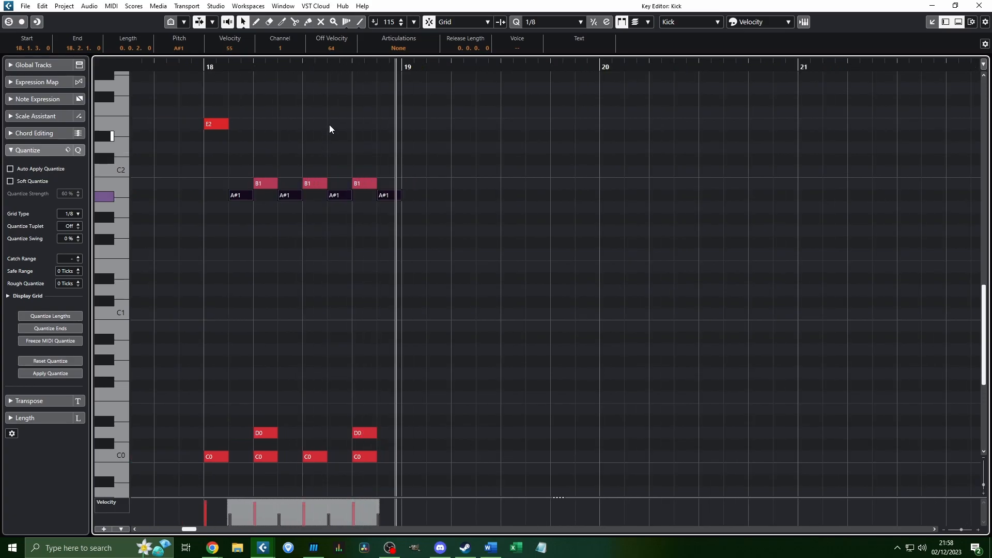
pyautogui.scroll(2, 196, 174)
pyautogui.scroll(-2, 208, 113)
pyautogui.click(208, 62)
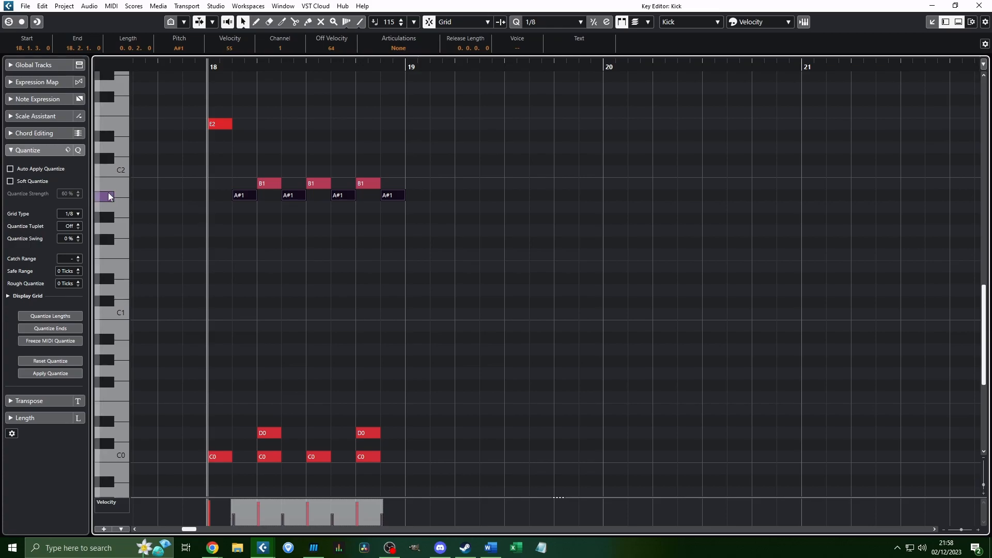
# Step: Open the Kick track's drum instrument and view its articulation mappings to check the hat notes
pyautogui.click(803, 22)
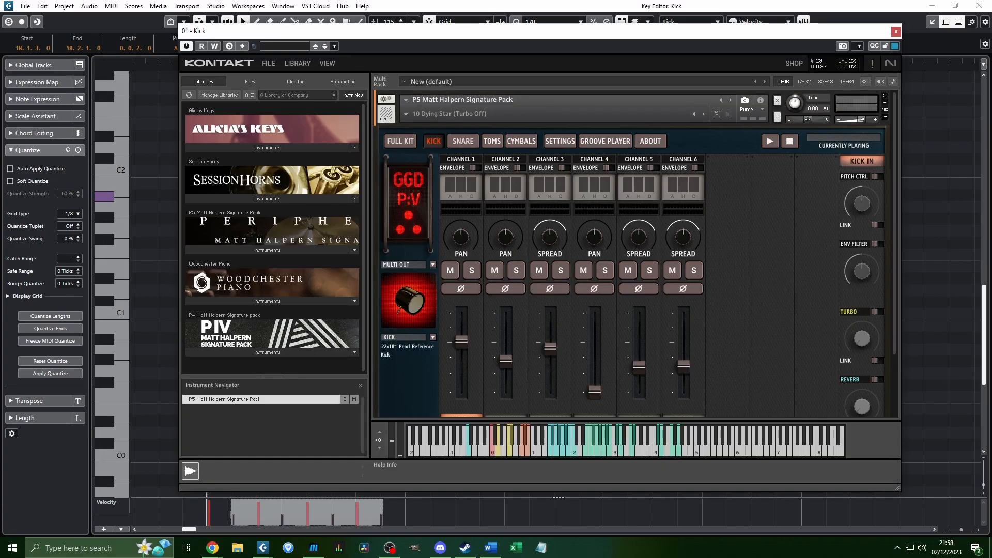
pyautogui.click(551, 142)
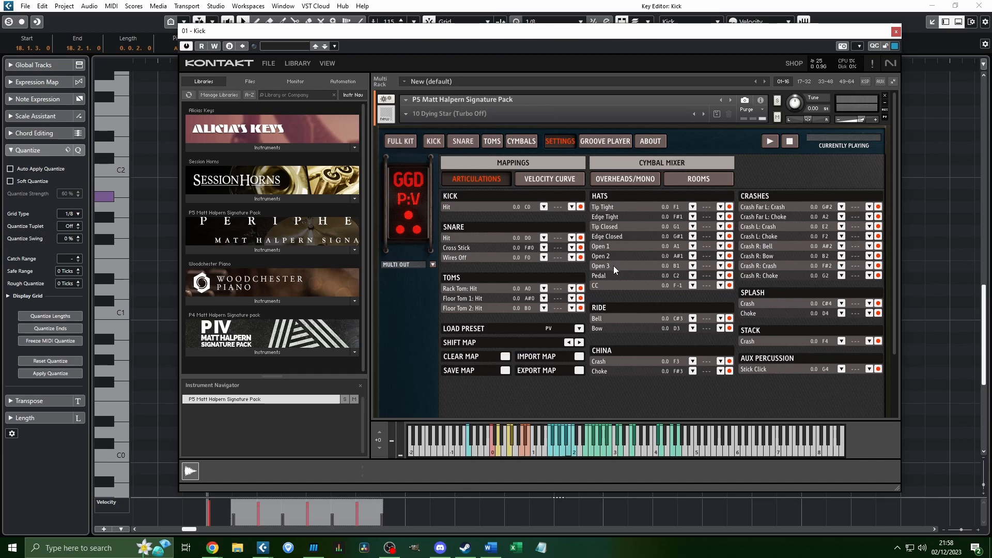
pyautogui.moveTo(817, 33); pyautogui.dragTo(0, 133)
# Step: Transpose all the B1 and A#1 notes down one semitone to A#1 and A1, and play from bar 18
pyautogui.moveTo(495, 138); pyautogui.dragTo(219, 221)
pyautogui.click(168, 232)
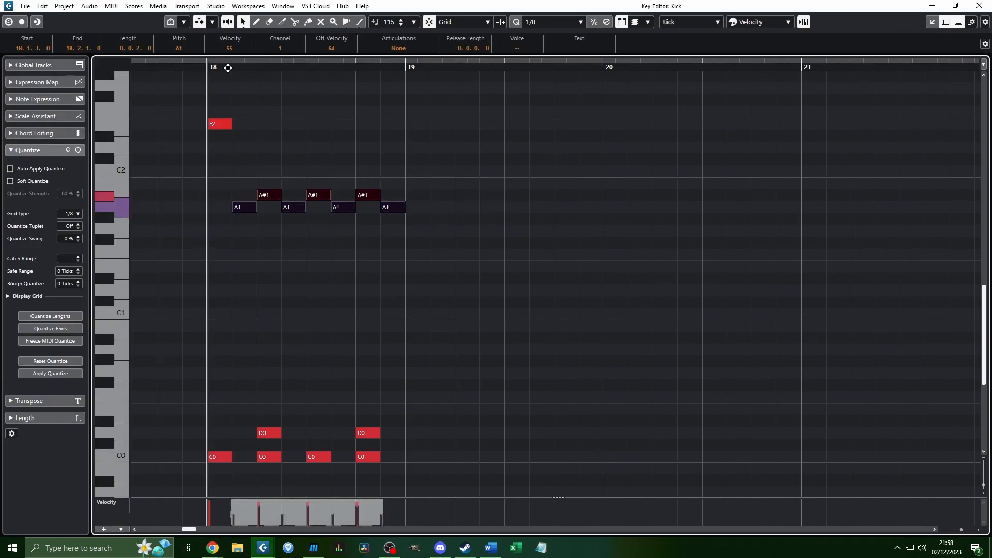
pyautogui.press('space')
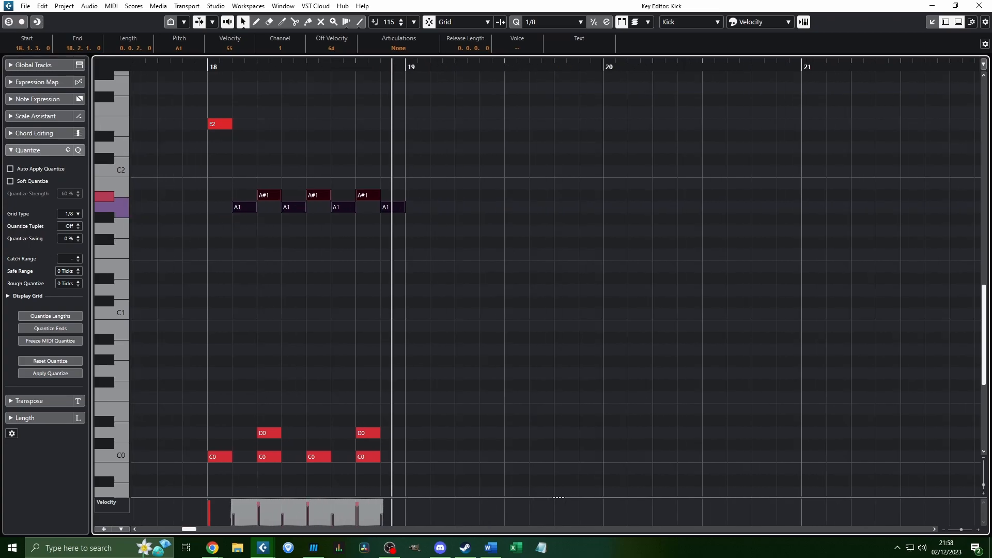
# Step: Play from bar 18 and try duplicating the hat, kick and snare notes twice into bar 19
pyautogui.click(208, 65)
pyautogui.press('space')
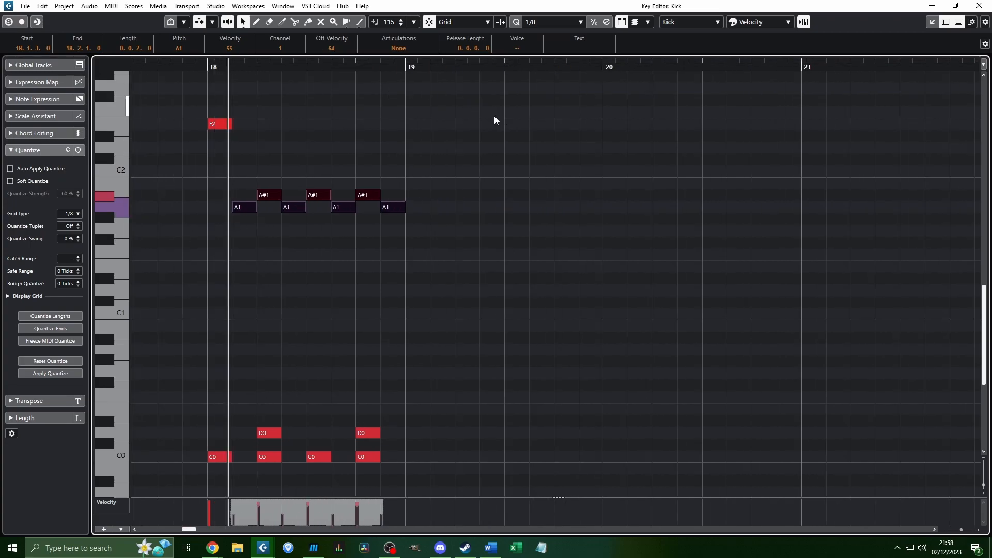
pyautogui.moveTo(442, 166); pyautogui.dragTo(318, 477)
pyautogui.hotkey('alt', 'd')
pyautogui.hotkey('alt', 'd')
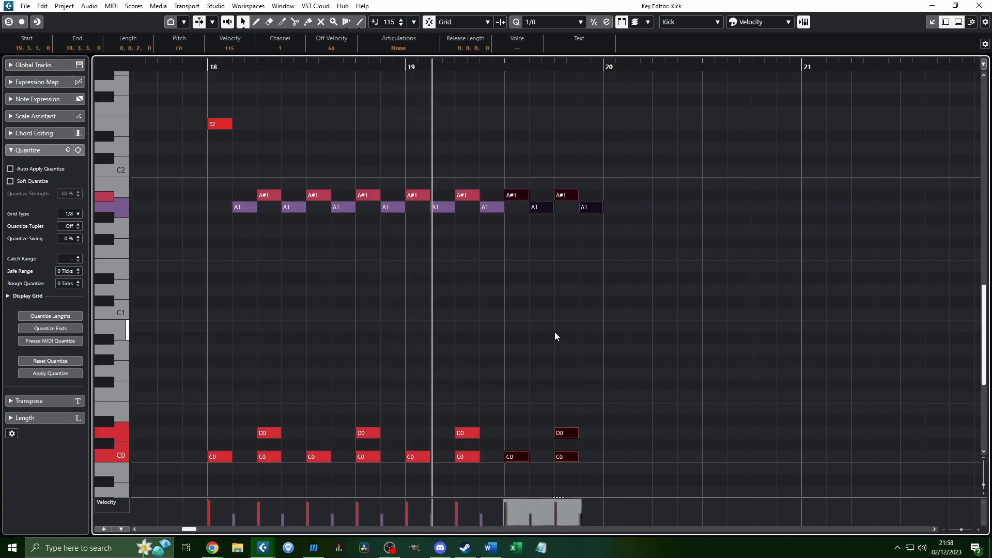
# Step: Undo both note duplications and return the playhead to bar 18
pyautogui.hotkey('ctrl', 'z')
pyautogui.hotkey('ctrl', 'z')
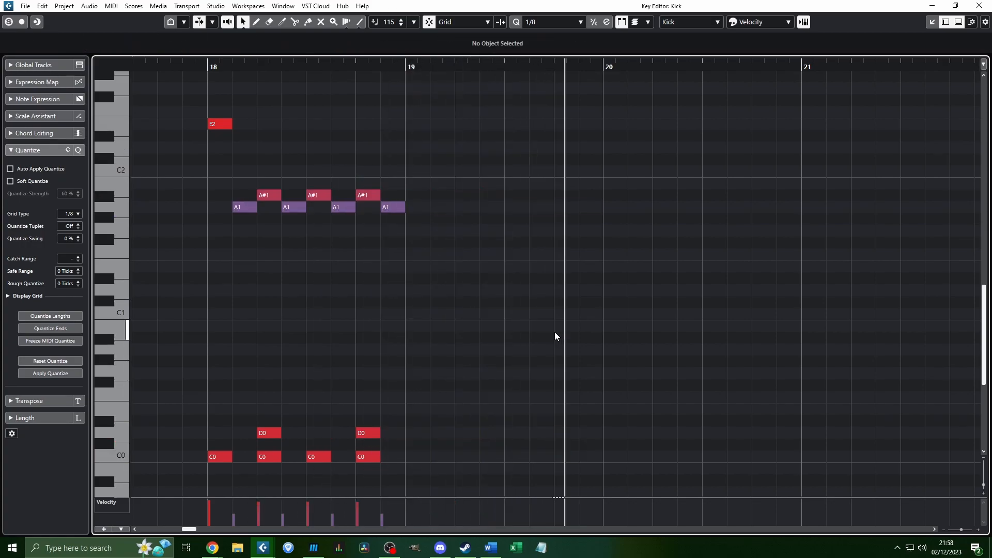
pyautogui.click(204, 63)
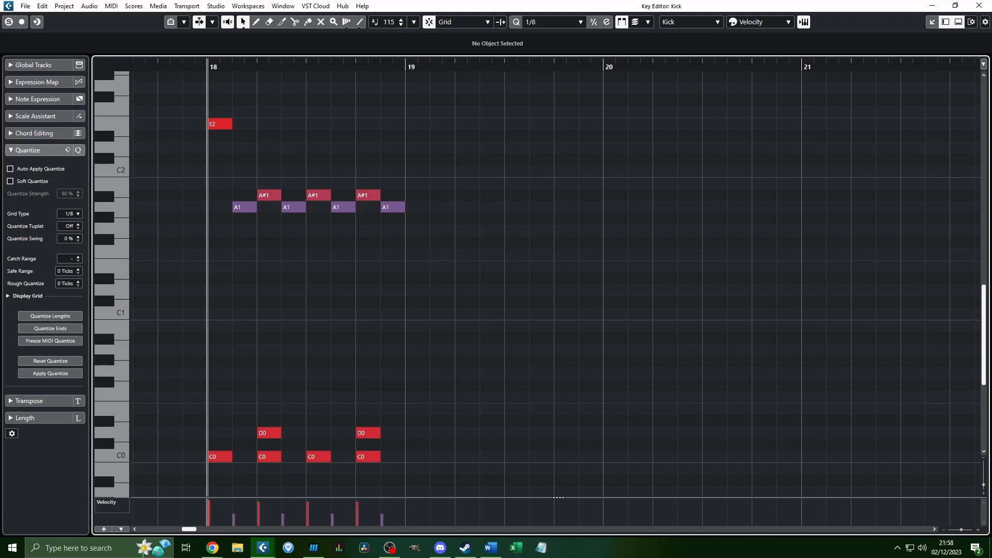
# Step: Select all the A1 and A#1 hat notes in bar 18 and move them up to B2
pyautogui.moveTo(510, 175); pyautogui.dragTo(244, 239)
pyautogui.scroll(2, 268, 248)
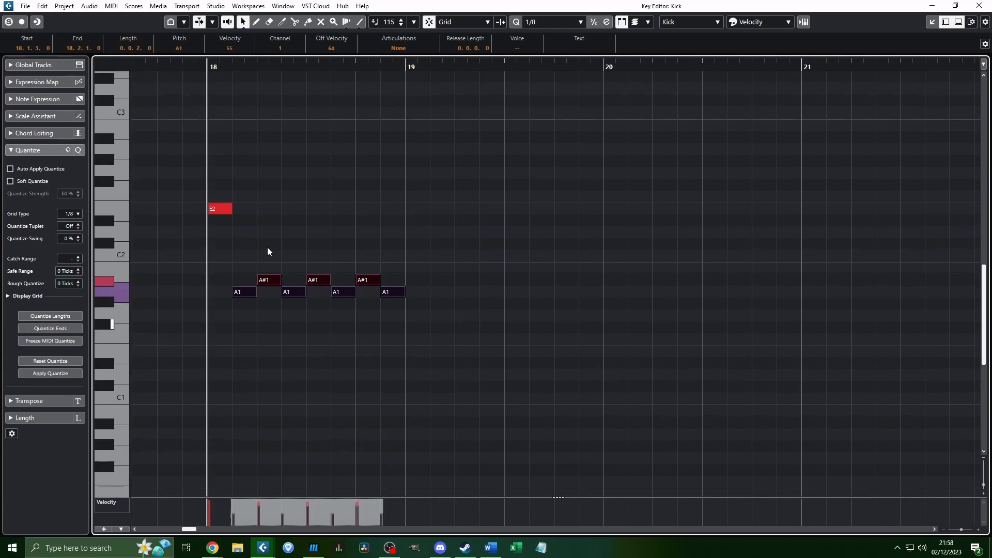
pyautogui.scroll(3, 267, 250)
pyautogui.moveTo(196, 392)
pyautogui.mouseDown()
pyautogui.moveTo(488, 375)
pyautogui.moveTo(197, 399)
pyautogui.mouseUp()
pyautogui.press('Up')
pyautogui.press('Up')
pyautogui.press('Up')
pyautogui.press('Up')
pyautogui.press('Up')
pyautogui.press('Up')
pyautogui.press('Up')
pyautogui.press('Up')
pyautogui.press('Up')
pyautogui.press('Up')
pyautogui.press('Up')
pyautogui.press('Up')
pyautogui.press('Up')
pyautogui.press('Up')
pyautogui.press('Down')
pyautogui.press('Up')
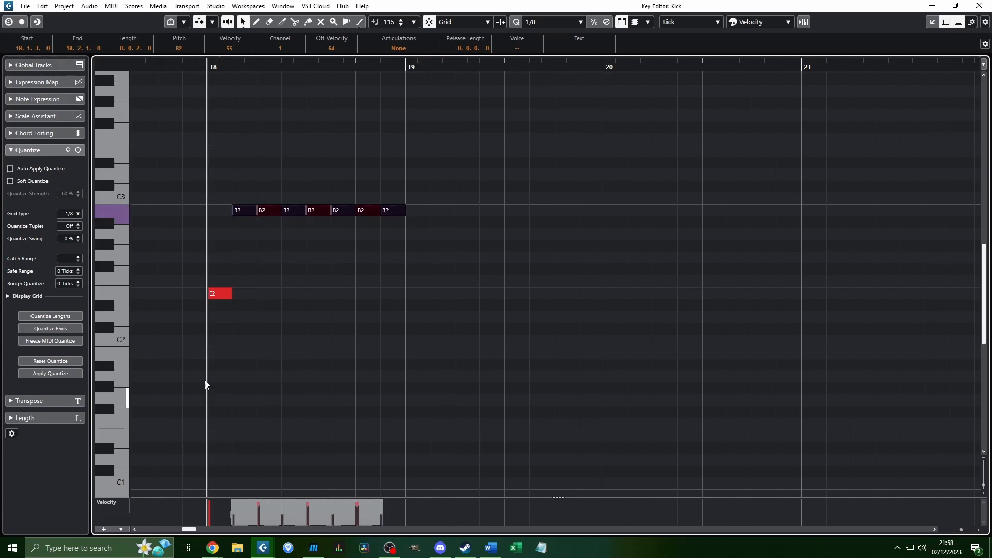
# Step: Clear the selection and play from bar 18 to hear the B2 hat notes
pyautogui.scroll(-1, 219, 96)
pyautogui.scroll(3, 214, 172)
pyautogui.scroll(-4, 214, 173)
pyautogui.click(309, 150)
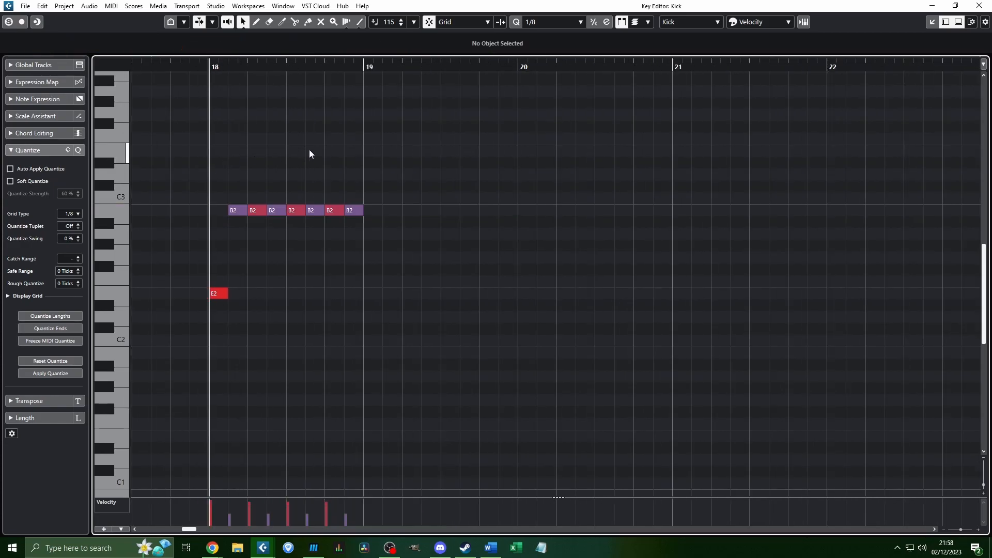
pyautogui.press('space')
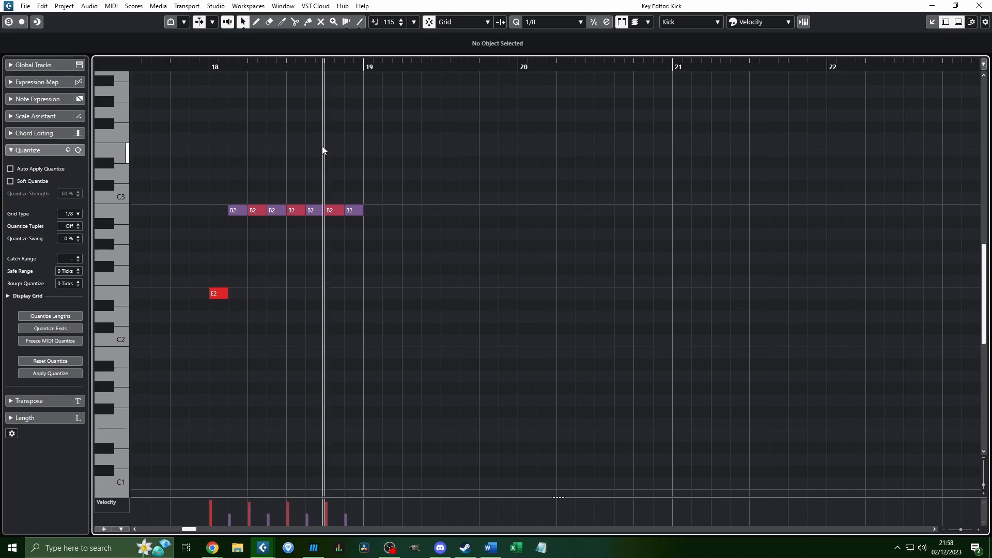
# Step: Duplicate the bar 18 hat notes into bar 19, leaving out the E2 crash
pyautogui.moveTo(436, 139); pyautogui.dragTo(287, 457)
pyautogui.hotkey('ctrl', 'd')
pyautogui.scroll(6, 331, 416)
pyautogui.hotkey('ctrl', 'd')
pyautogui.scroll(-6, 393, 336)
pyautogui.click(422, 291)
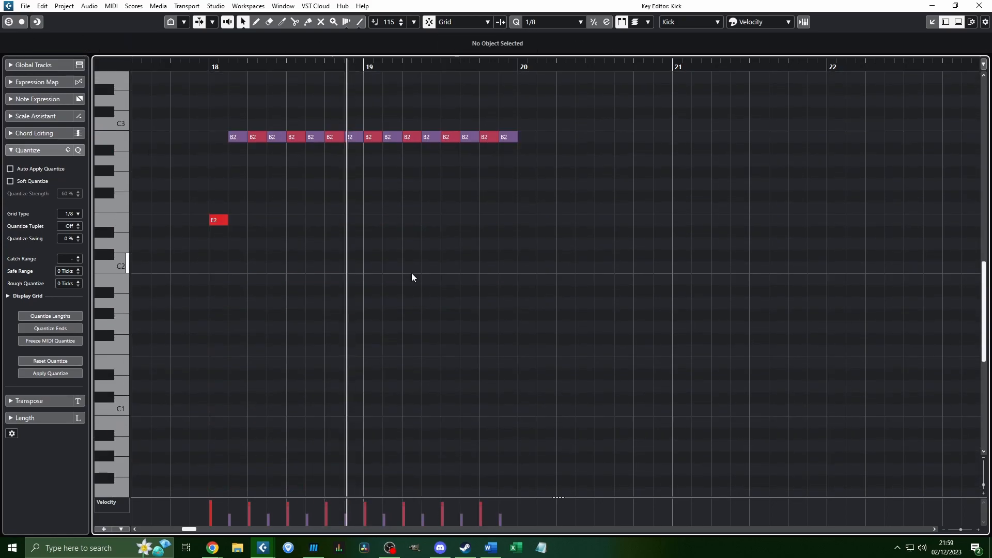
# Step: Stop playback and delete the duplicated notes from bar 19 onward
pyautogui.scroll(-9, 392, 289)
pyautogui.scroll(1, 385, 286)
pyautogui.press('space')
pyautogui.moveTo(609, 358); pyautogui.dragTo(365, 69)
pyautogui.press('Delete')
# Step: Examine the kick, snare, crash and hat notes of the bar 18 pattern
pyautogui.scroll(3, 408, 217)
pyautogui.hscroll(-3, 408, 214)
pyautogui.scroll(3, 424, 216)
pyautogui.hscroll(2, 436, 216)
pyautogui.scroll(2, 434, 216)
pyautogui.scroll(-1, 503, 178)
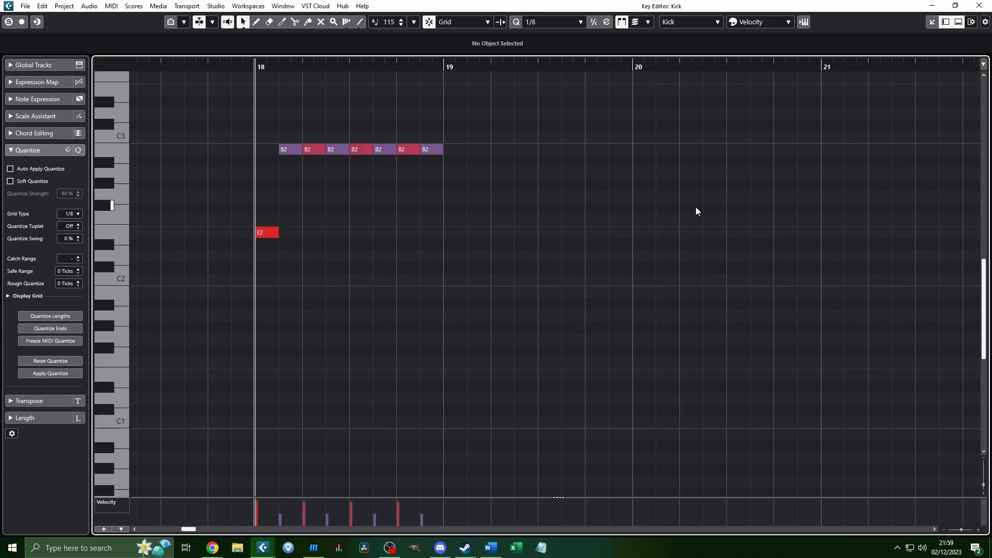
pyautogui.scroll(-5, 432, 179)
pyautogui.scroll(-2, 438, 211)
pyautogui.scroll(7, 440, 217)
pyautogui.scroll(-7, 439, 266)
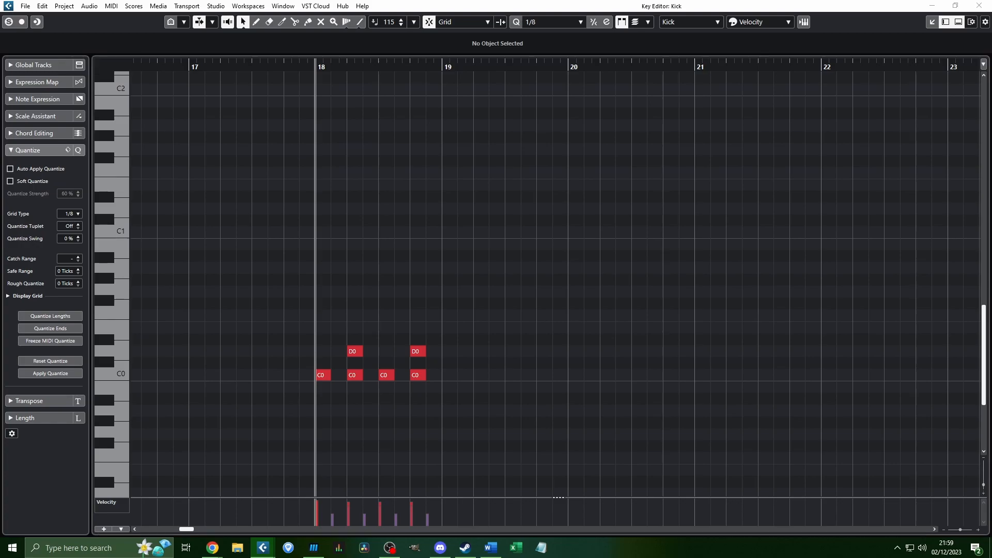
pyautogui.hscroll(2, 289, 173)
pyautogui.scroll(6, 259, 184)
pyautogui.hscroll(-3, 259, 185)
pyautogui.hscroll(-2, 476, 209)
pyautogui.hscroll(3, 601, 212)
pyautogui.scroll(-3, 569, 211)
pyautogui.click(569, 212)
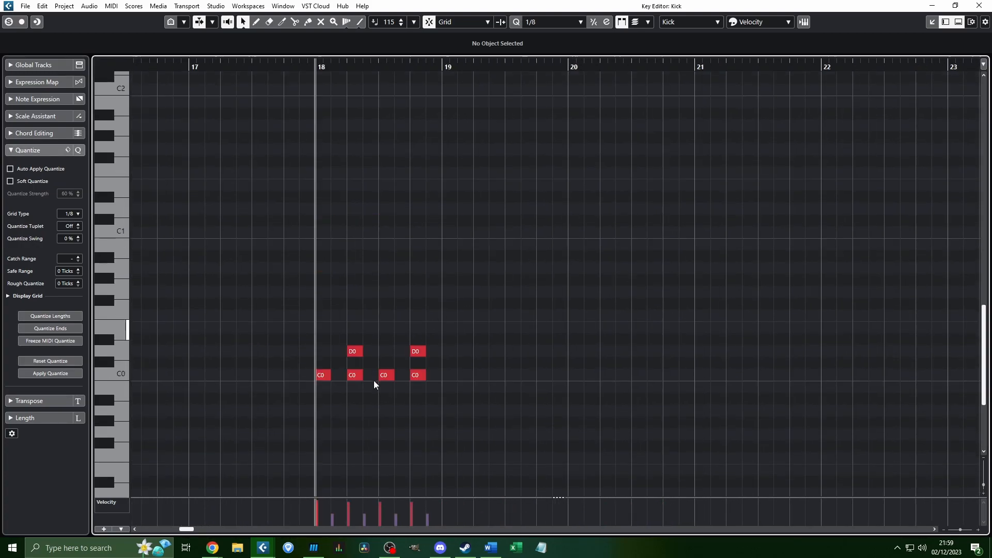
pyautogui.scroll(2, 477, 333)
pyautogui.scroll(2, 465, 166)
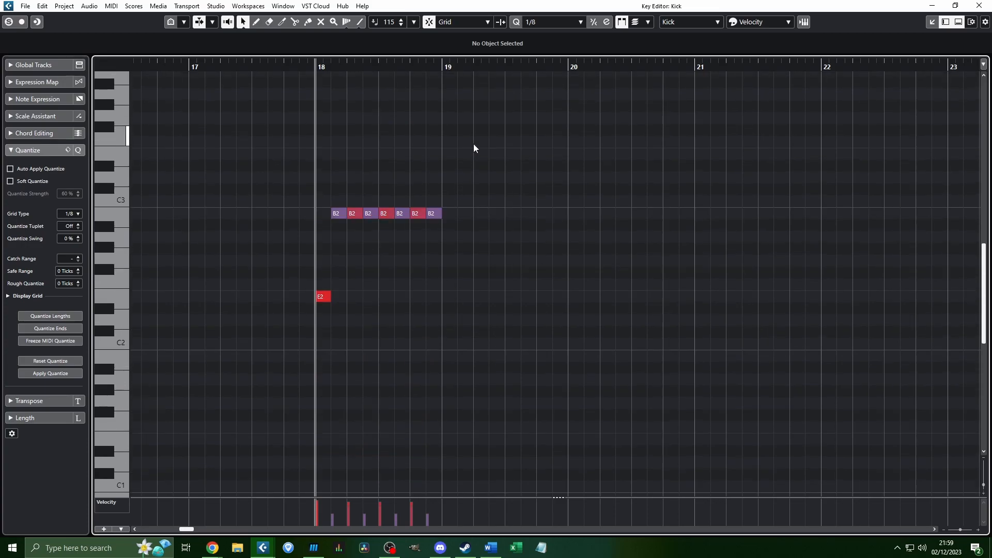
pyautogui.moveTo(480, 141); pyautogui.dragTo(324, 237)
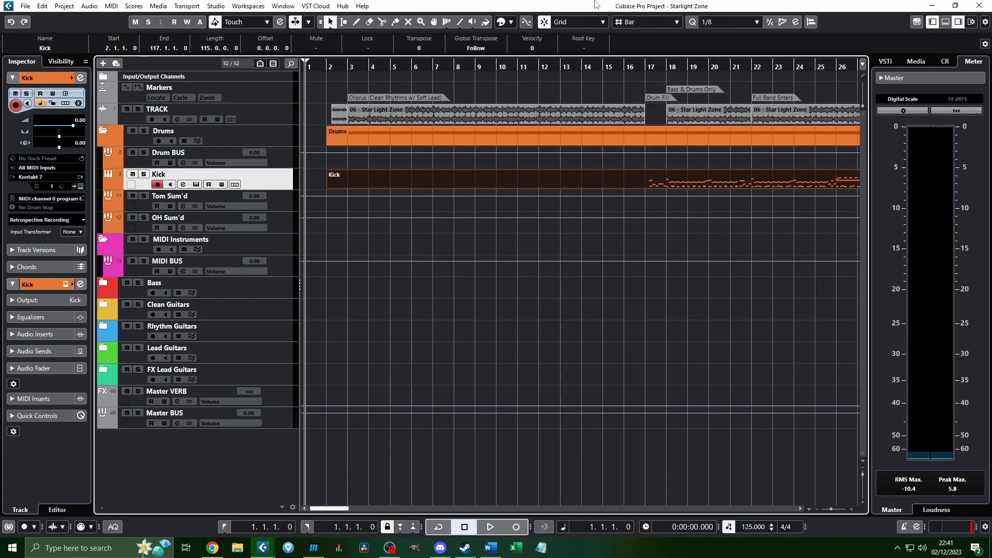
# Step: Set the project playhead to bar 17 and open the Kick part in the Key Editor
pyautogui.scroll(-2, 606, 96)
pyautogui.hscroll(10, 607, 97)
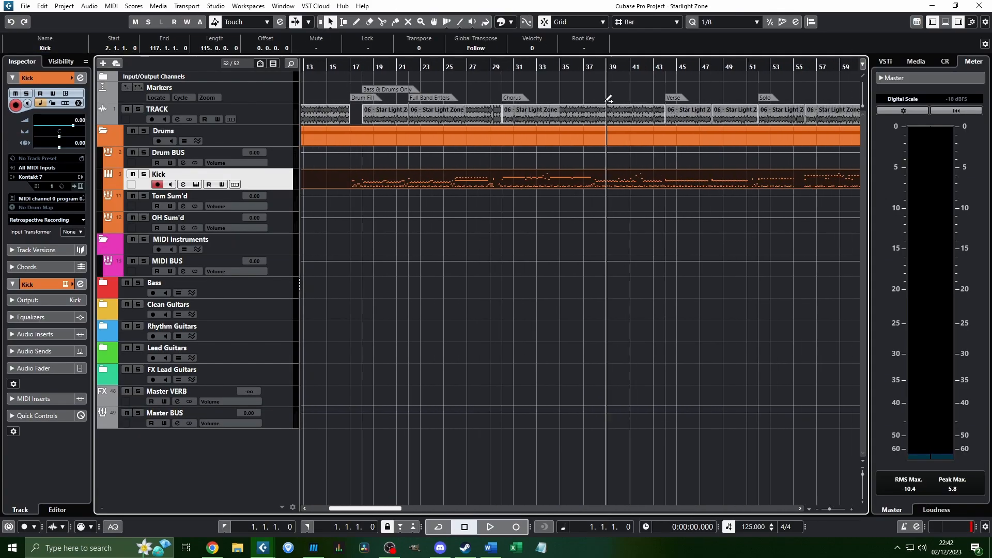
pyautogui.hscroll(-5, 660, 138)
pyautogui.hscroll(-6, 482, 166)
pyautogui.scroll(4, 490, 136)
pyautogui.hscroll(-2, 517, 116)
pyautogui.click(511, 65)
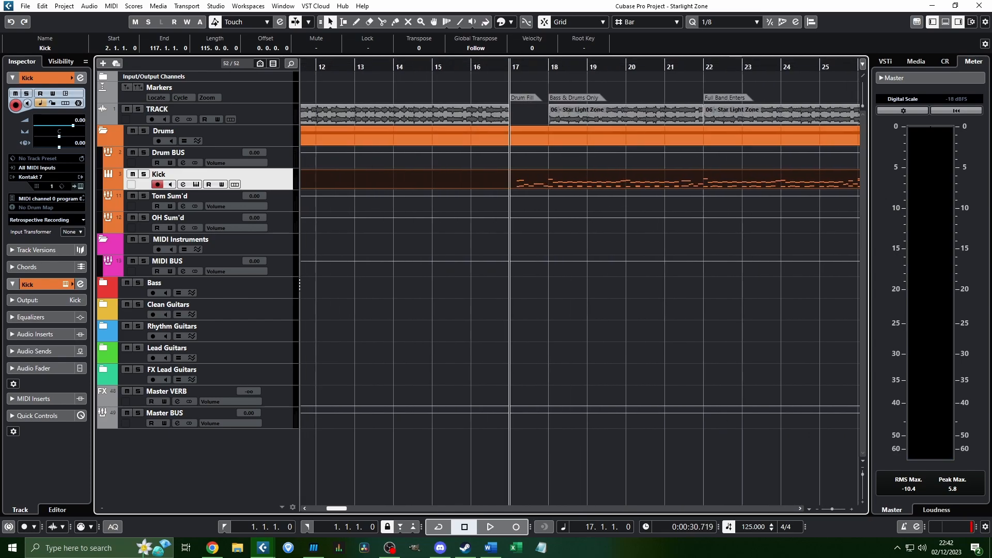
pyautogui.doubleClick(527, 180)
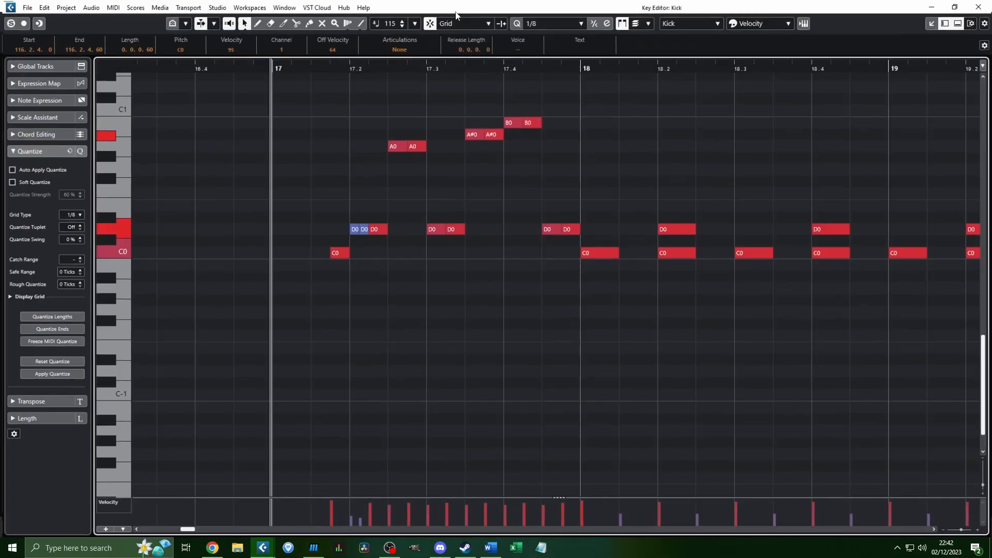
# Step: Clear the note selection and play the bar 17 drum fill into bar 18
pyautogui.click(264, 546)
pyautogui.click(130, 500)
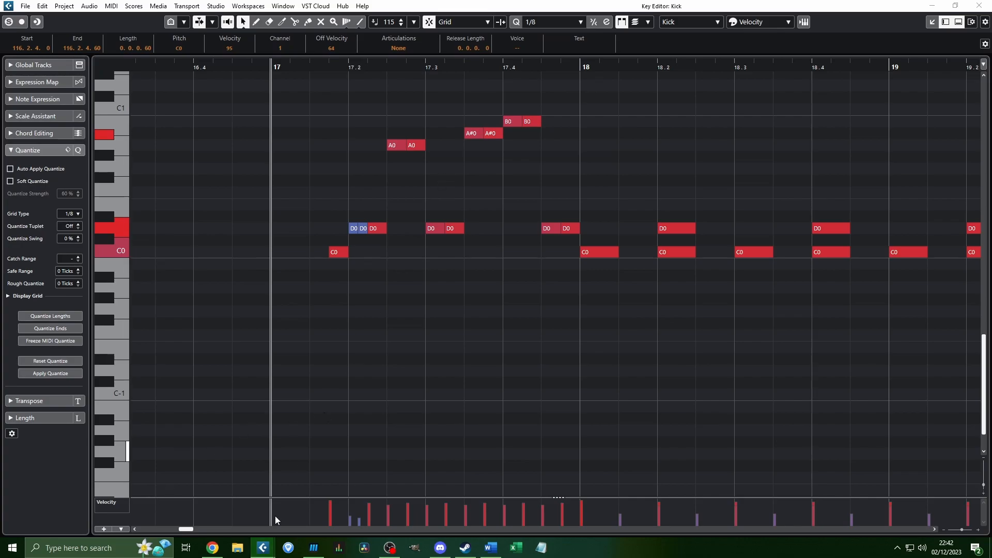
pyautogui.click(267, 548)
pyautogui.moveTo(479, 7); pyautogui.dragTo(0, 9)
pyautogui.scroll(4, 566, 225)
pyautogui.click(329, 323)
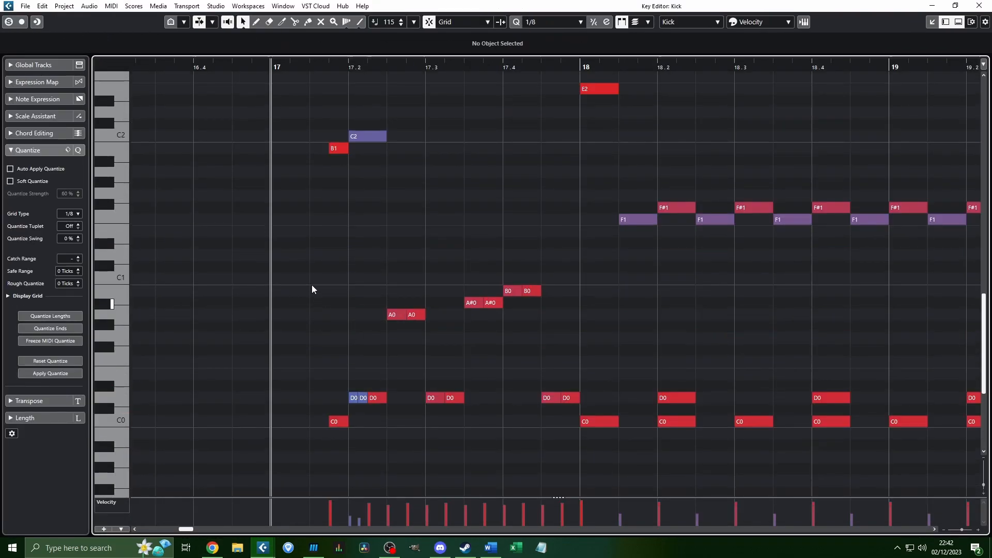
pyautogui.hscroll(-5, 538, 284)
pyautogui.press('space')
pyautogui.scroll(-1, 417, 241)
pyautogui.hscroll(1, 417, 240)
pyautogui.scroll(2, 419, 241)
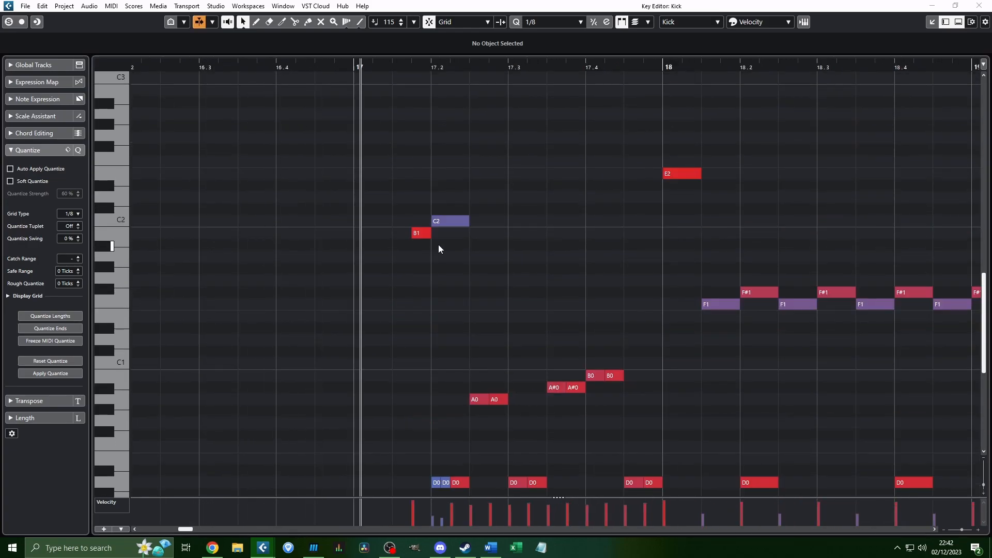
pyautogui.scroll(-3, 459, 243)
pyautogui.hscroll(1, 409, 246)
pyautogui.scroll(-1, 389, 192)
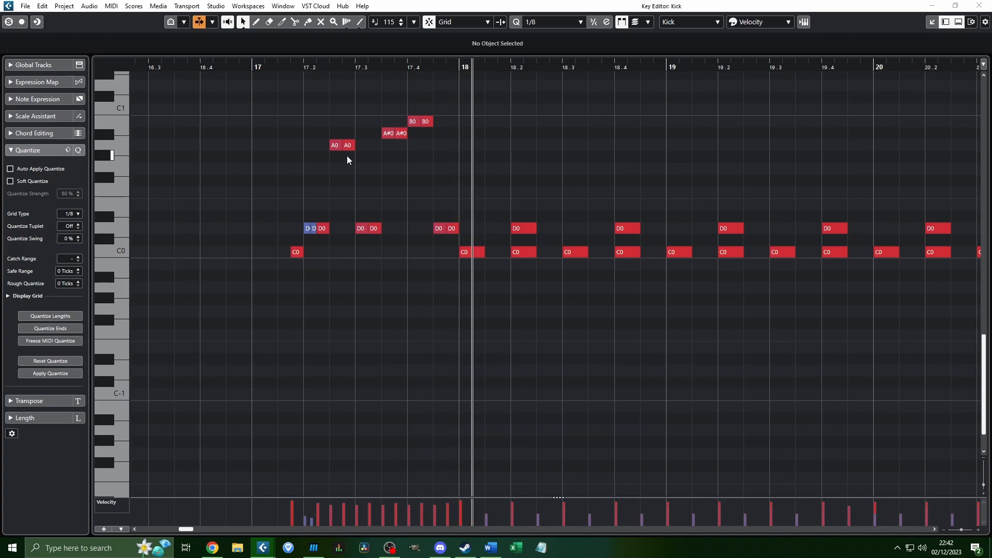
pyautogui.press('space')
# Step: Play from bar 16 through the bar 17 fill into the bar 18 beat
pyautogui.scroll(3, 362, 155)
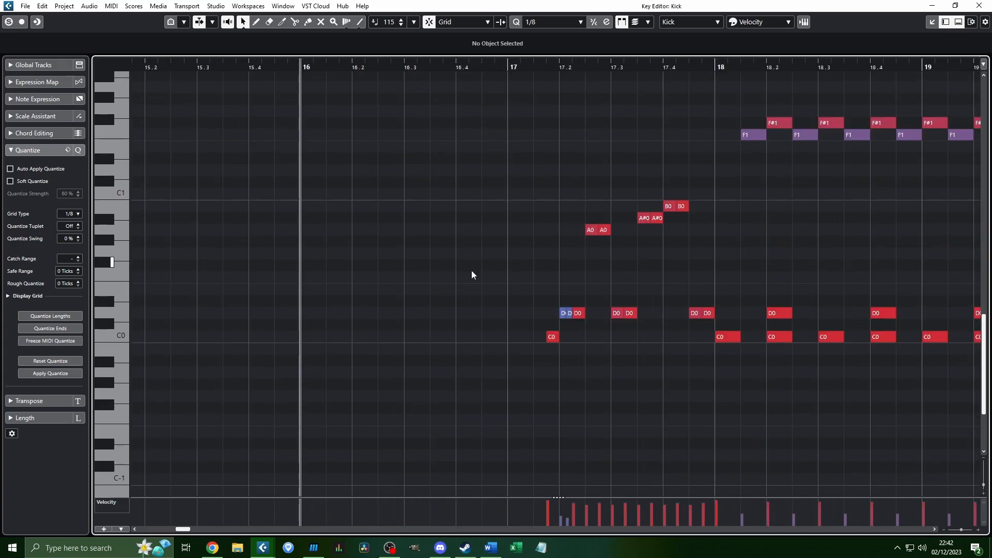
pyautogui.press('space')
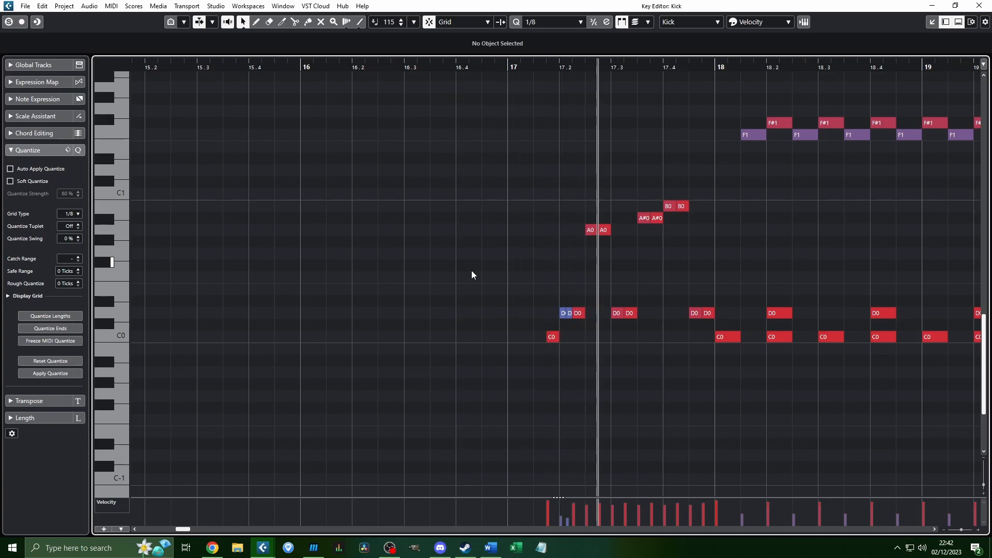
pyautogui.scroll(-3, 568, 258)
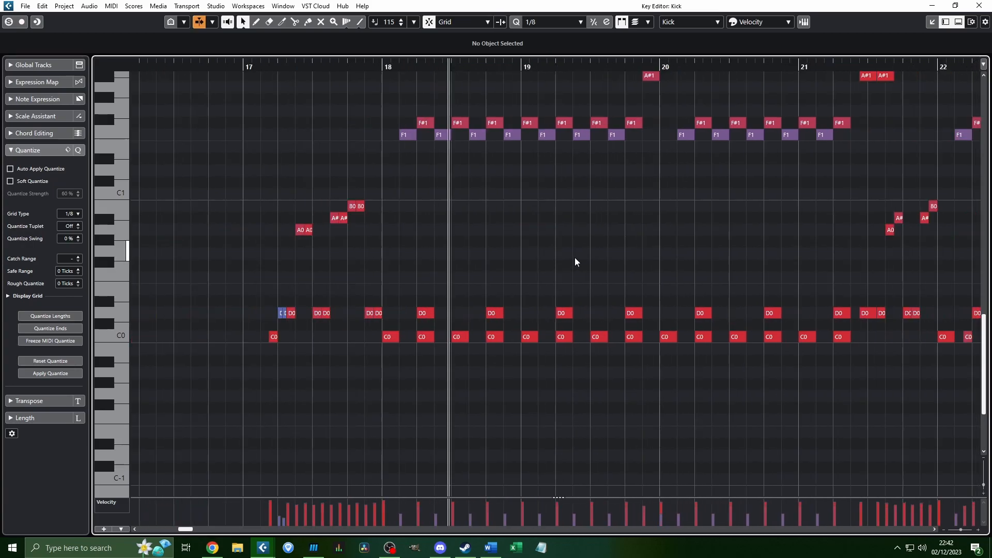
pyautogui.hscroll(-2, 414, 243)
pyautogui.press('space')
# Step: Move the playhead to bar 18 and play through the groove and fill in bars 18 to 21
pyautogui.scroll(2, 429, 209)
pyautogui.scroll(-1, 441, 196)
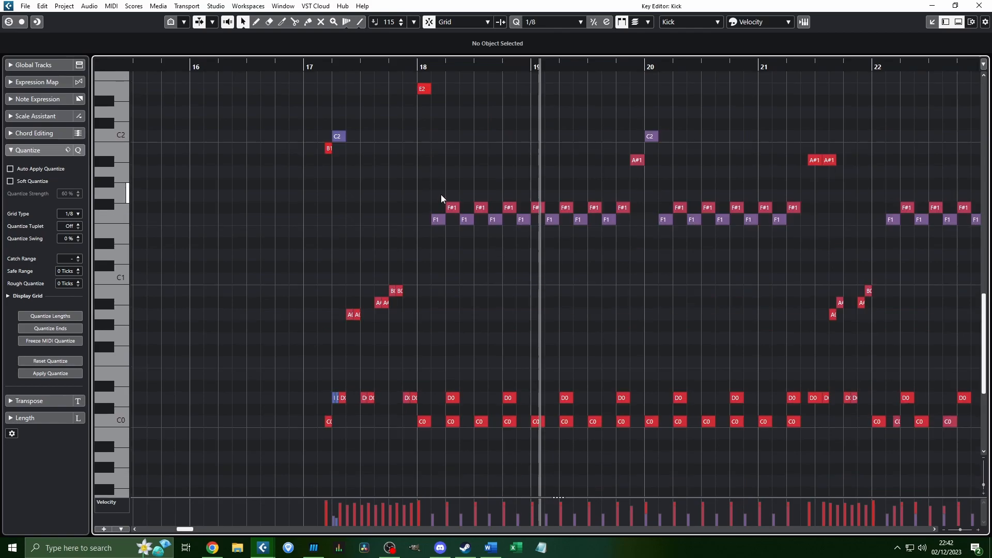
pyautogui.scroll(2, 414, 182)
pyautogui.scroll(3, 355, 121)
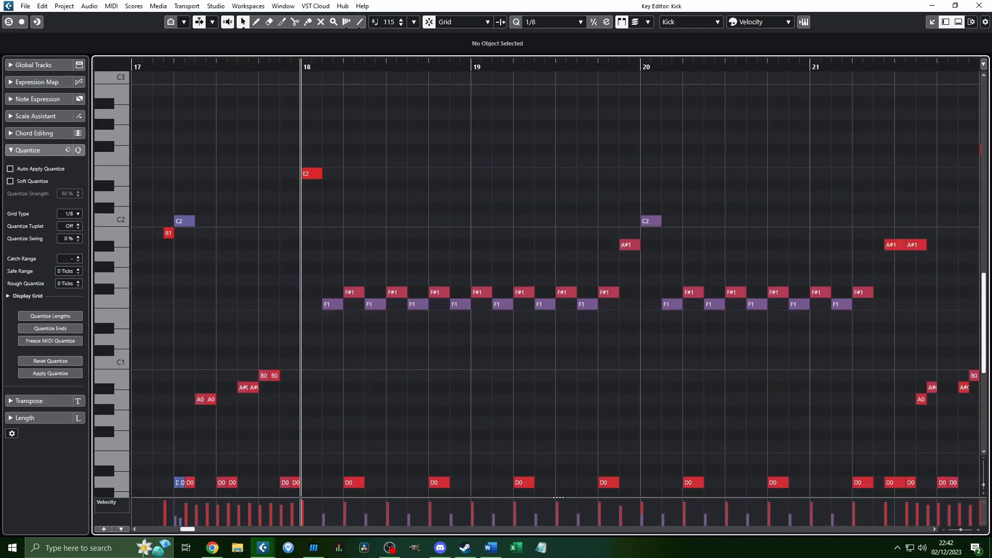
pyautogui.scroll(-3, 469, 269)
pyautogui.scroll(-2, 435, 275)
pyautogui.hscroll(1, 436, 275)
pyautogui.scroll(2, 403, 289)
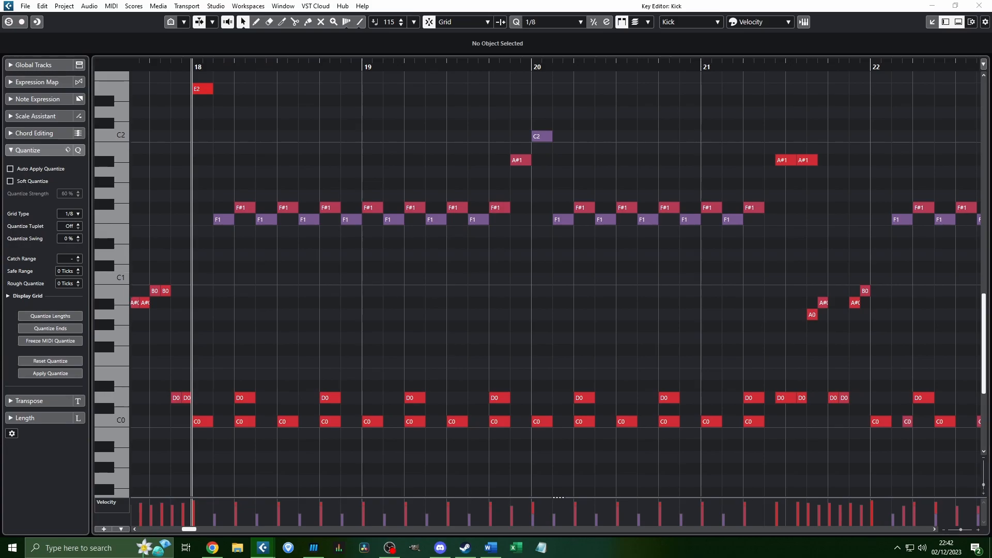
pyautogui.press('space')
pyautogui.hscroll(-3, 340, 269)
pyautogui.scroll(-2, 377, 287)
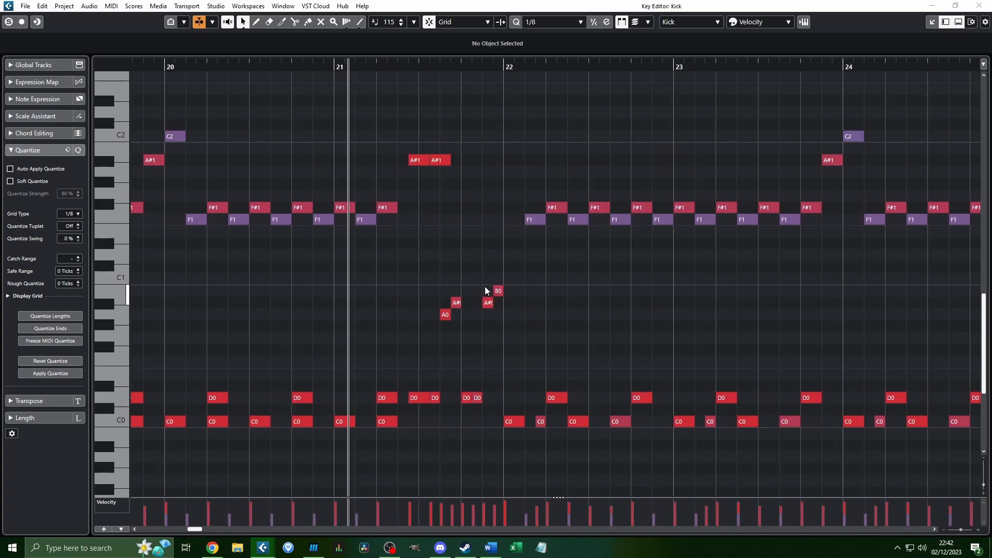
pyautogui.scroll(3, 408, 439)
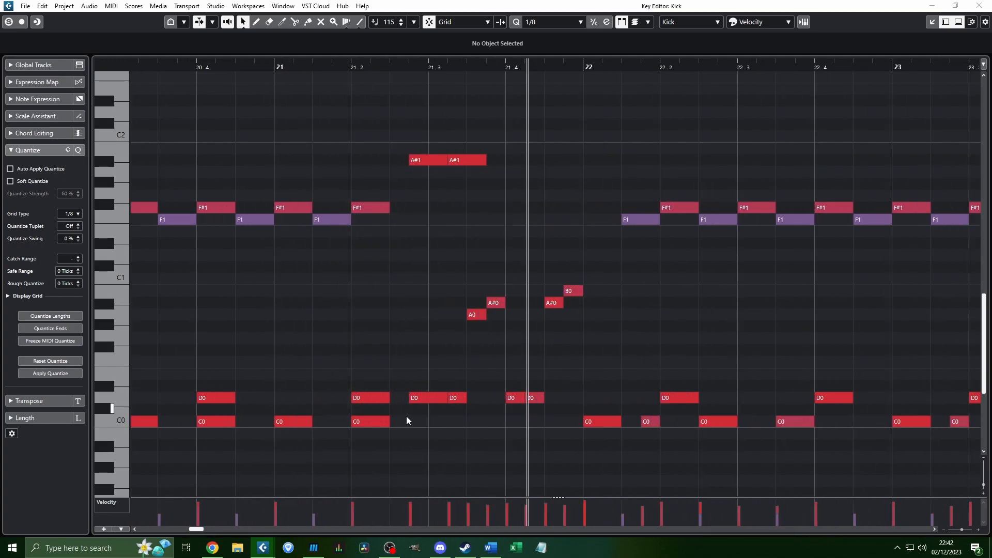
# Step: Add a sixteenth-note C0 kick at 21.2.3 with velocity 115, using a 1/16 grid
pyautogui.doubleClick(409, 419)
pyautogui.scroll(-1, 560, 22)
pyautogui.moveTo(427, 421); pyautogui.dragTo(408, 421)
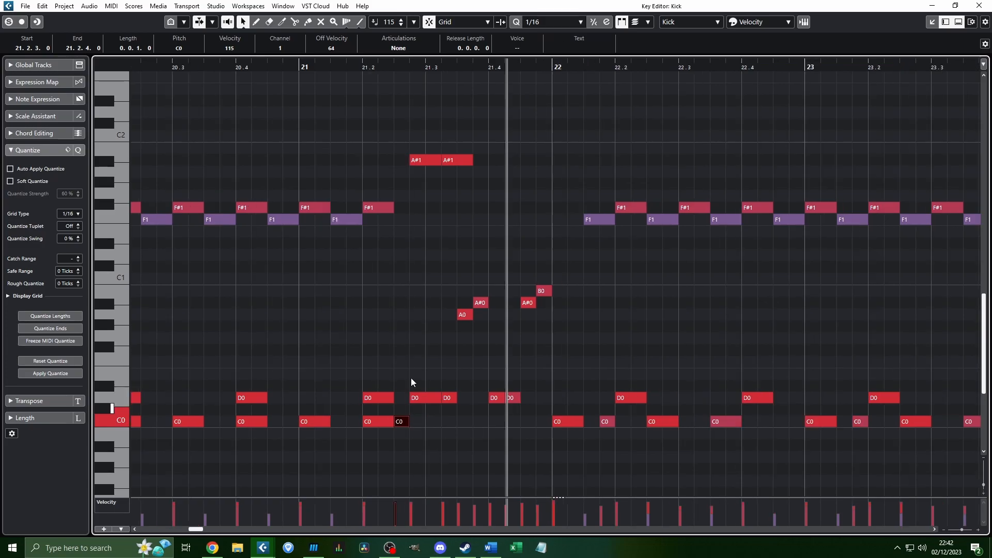
pyautogui.scroll(-3, 465, 387)
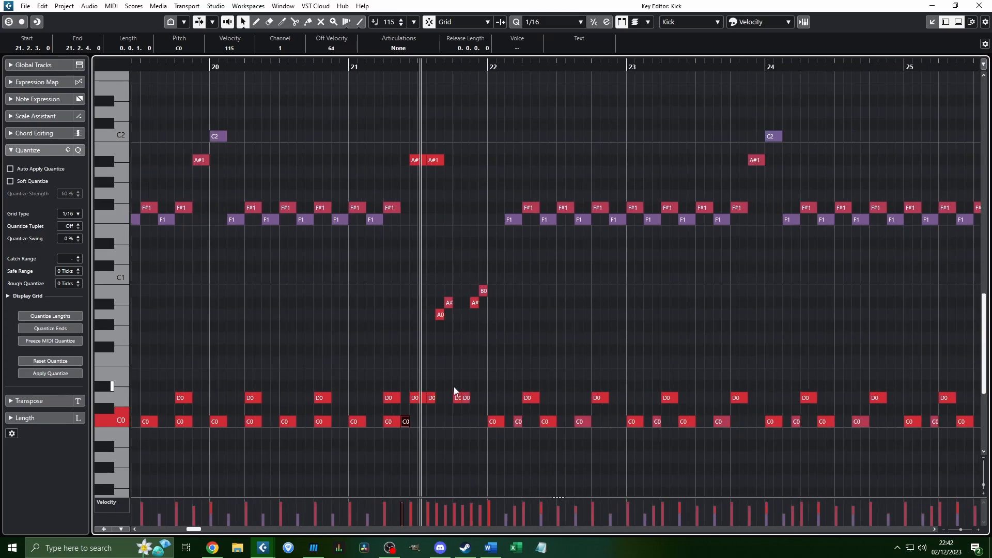
# Step: Return the playhead to bar 18, clear the selection and play the pattern through to bar 22
pyautogui.click(189, 70)
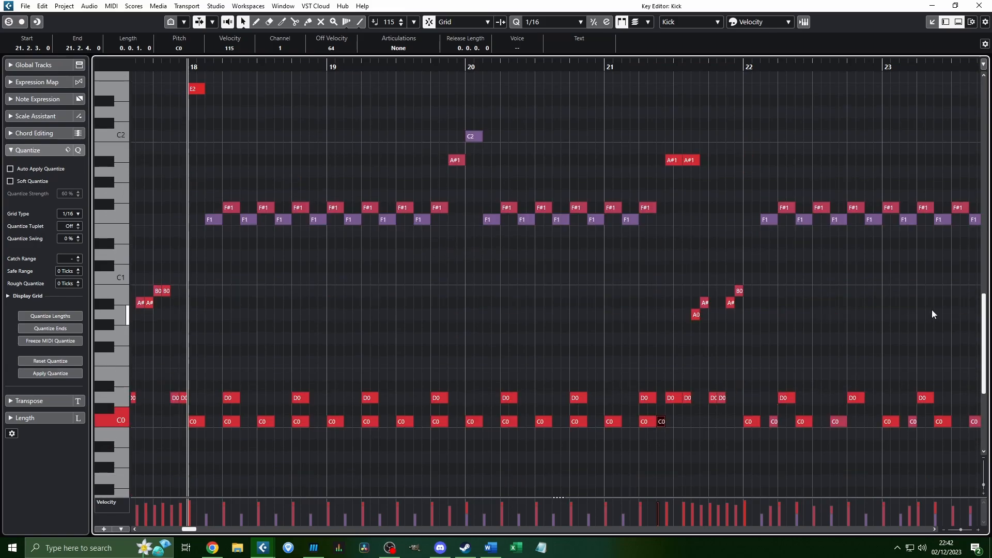
pyautogui.moveTo(983, 310); pyautogui.dragTo(984, 296)
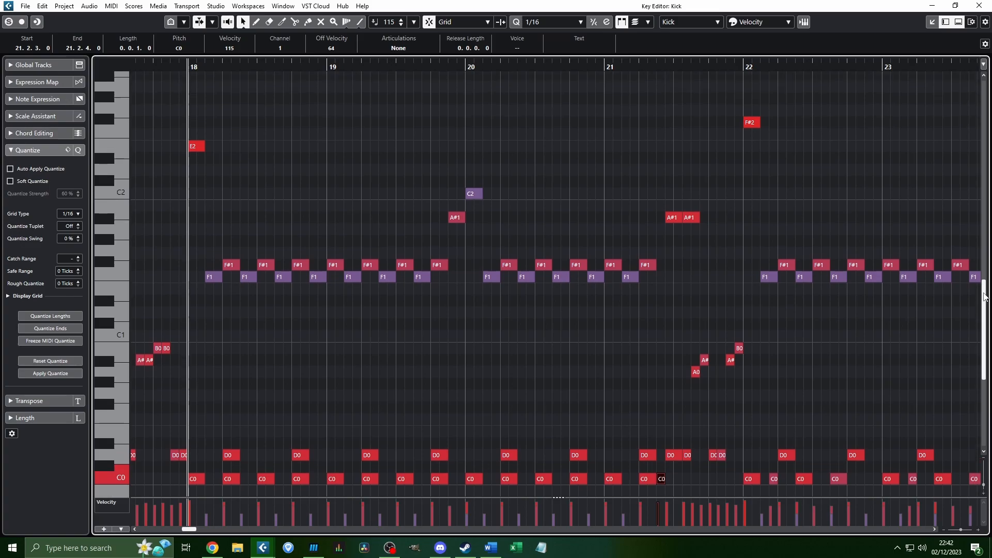
pyautogui.click(470, 346)
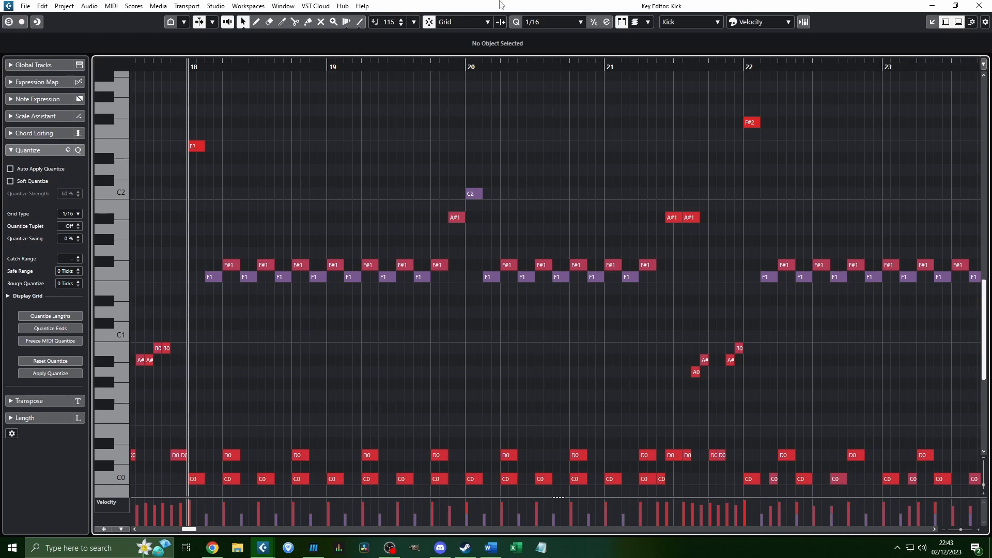
pyautogui.press('space')
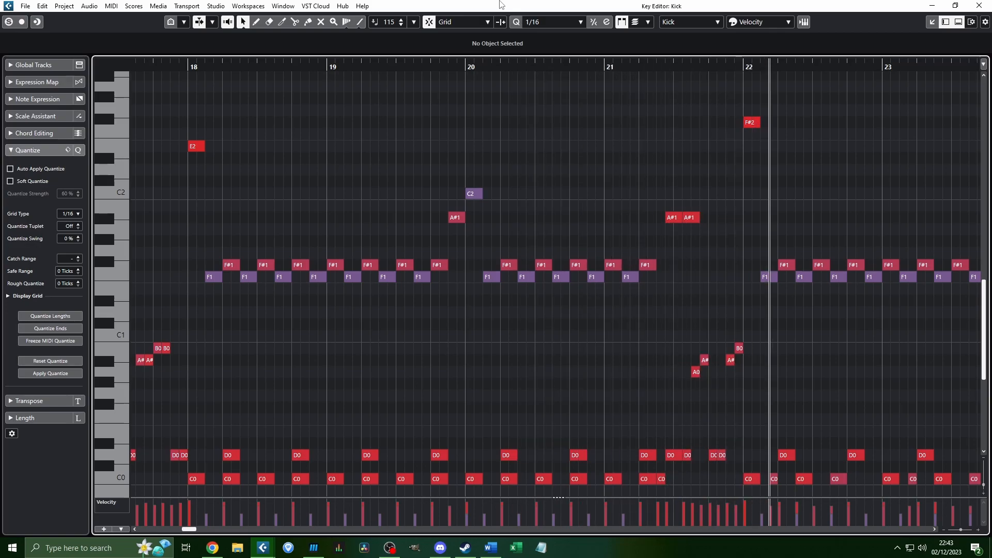
# Step: Place the playhead at bar 22 and examine the drum pattern from bar 22 through bar 29
pyautogui.scroll(-3, 632, 129)
pyautogui.scroll(3, 775, 156)
pyautogui.scroll(1, 396, 157)
pyautogui.click(411, 67)
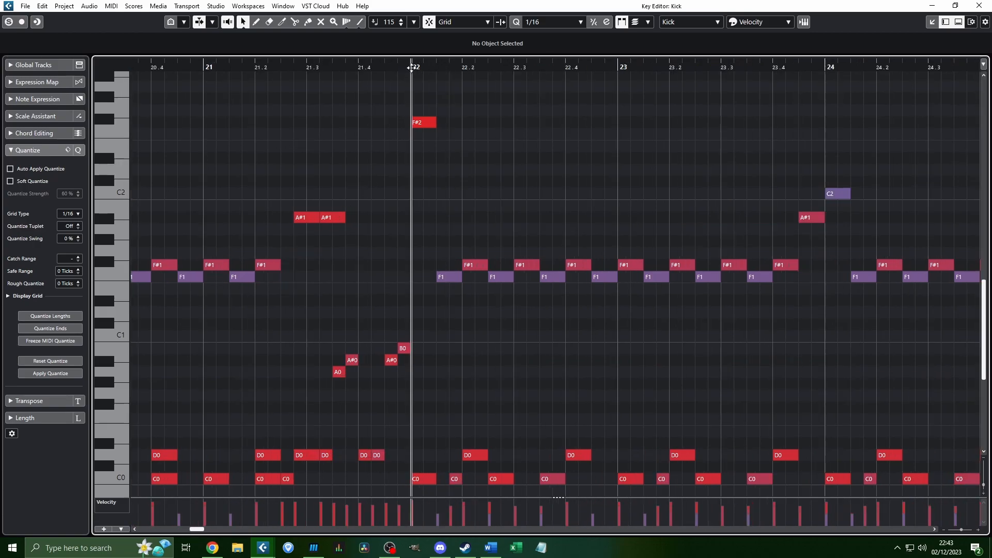
pyautogui.scroll(-3, 414, 129)
pyautogui.scroll(2, 467, 181)
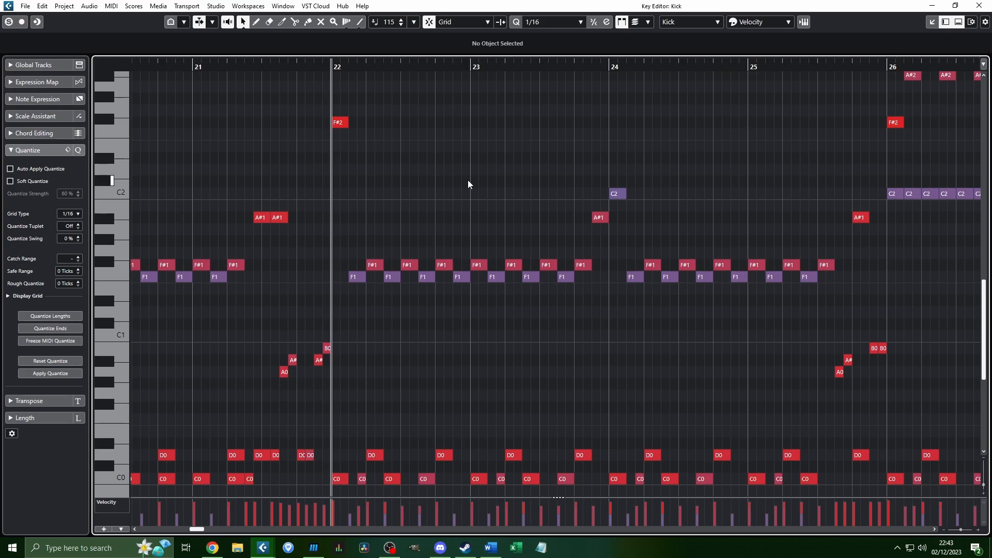
pyautogui.scroll(2, 402, 313)
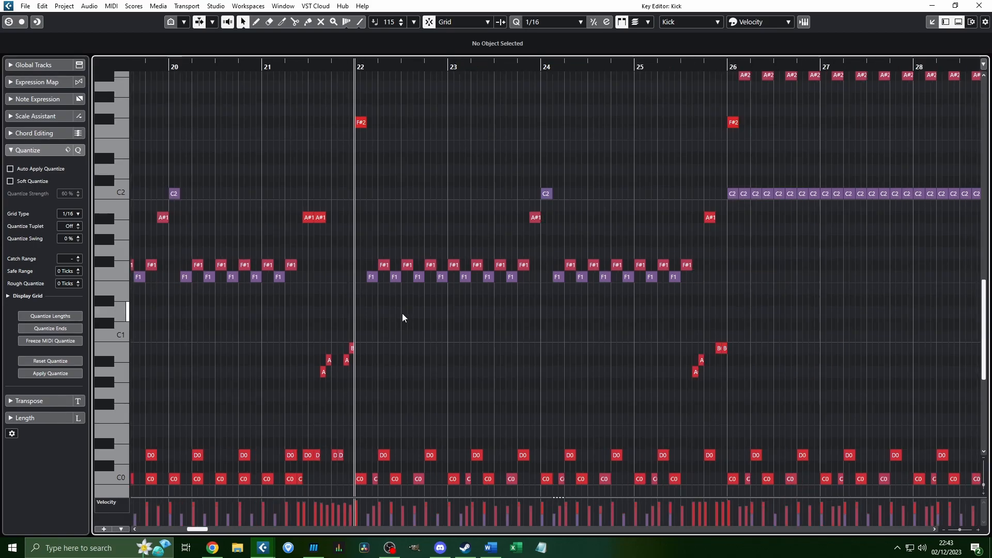
pyautogui.hscroll(8, 402, 314)
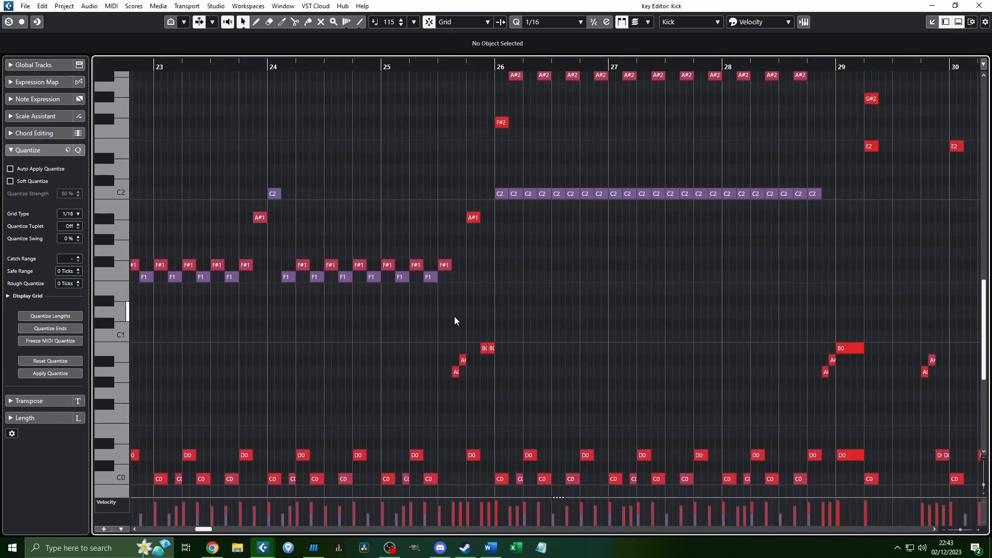
pyautogui.hscroll(-6, 454, 316)
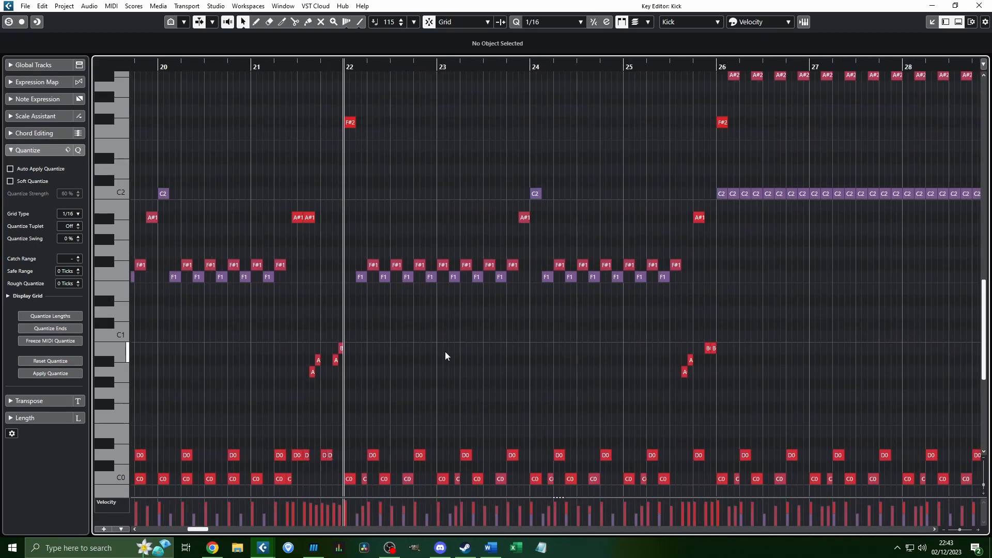
# Step: Play from bar 22 through the fill at the end of bar 25 into bar 26
pyautogui.press('space')
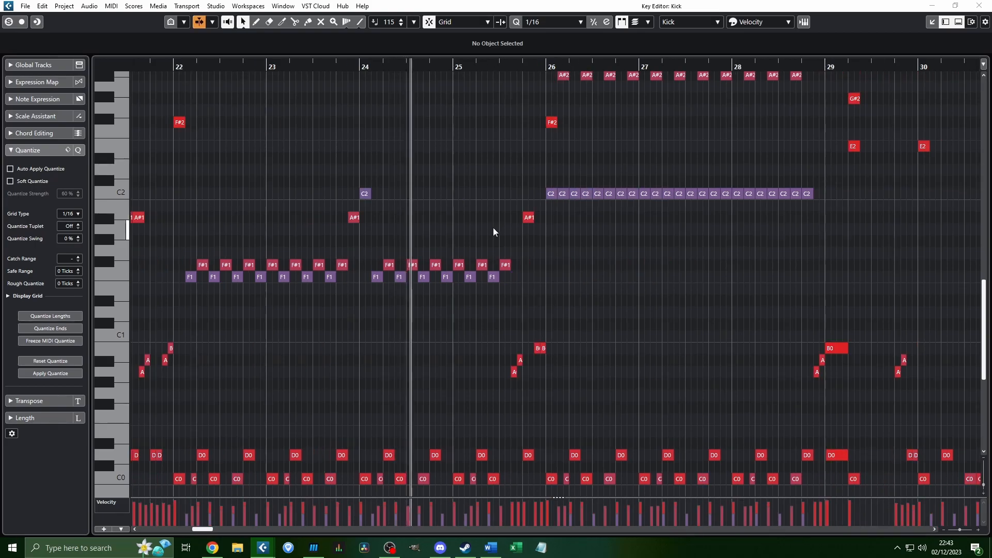
pyautogui.scroll(-3, 441, 239)
pyautogui.scroll(3, 440, 243)
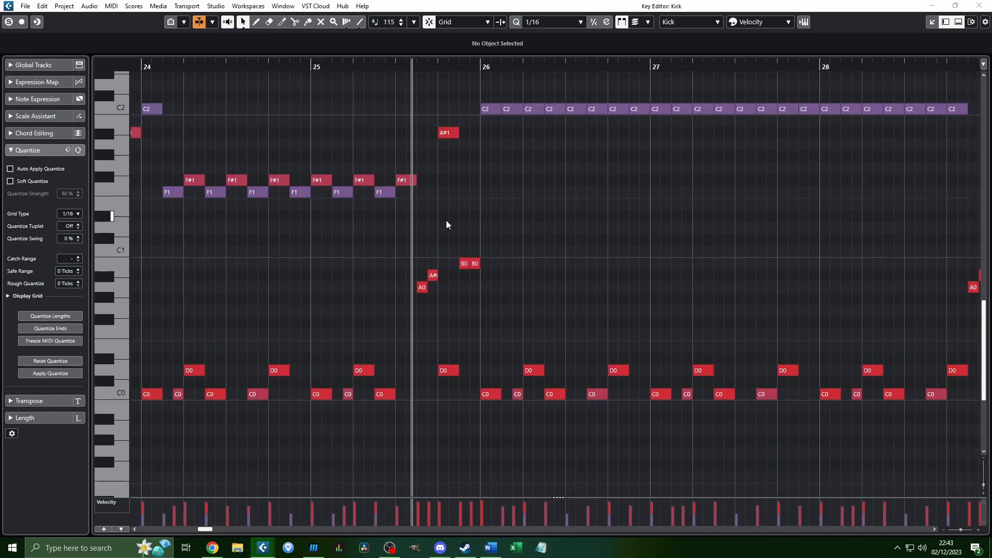
pyautogui.press('space')
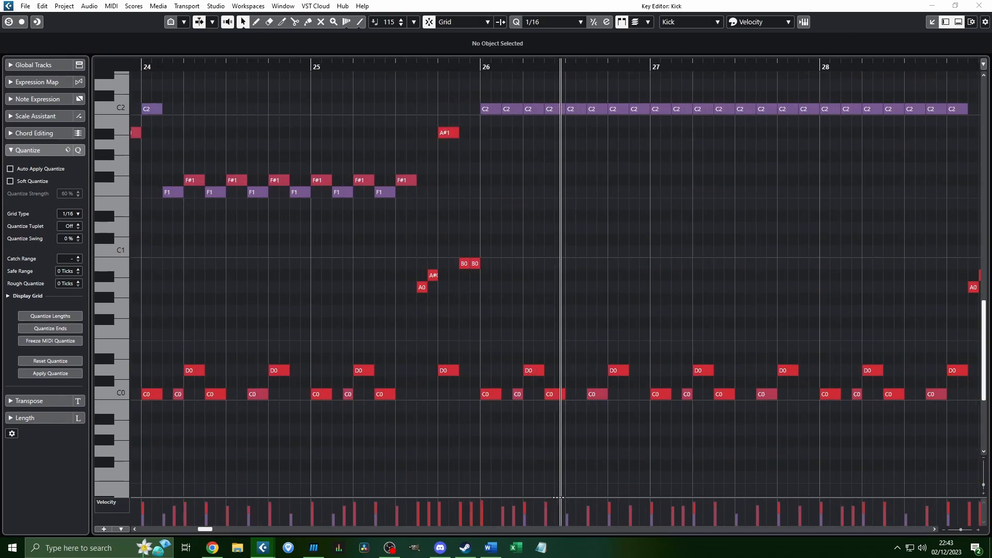
pyautogui.scroll(3, 646, 248)
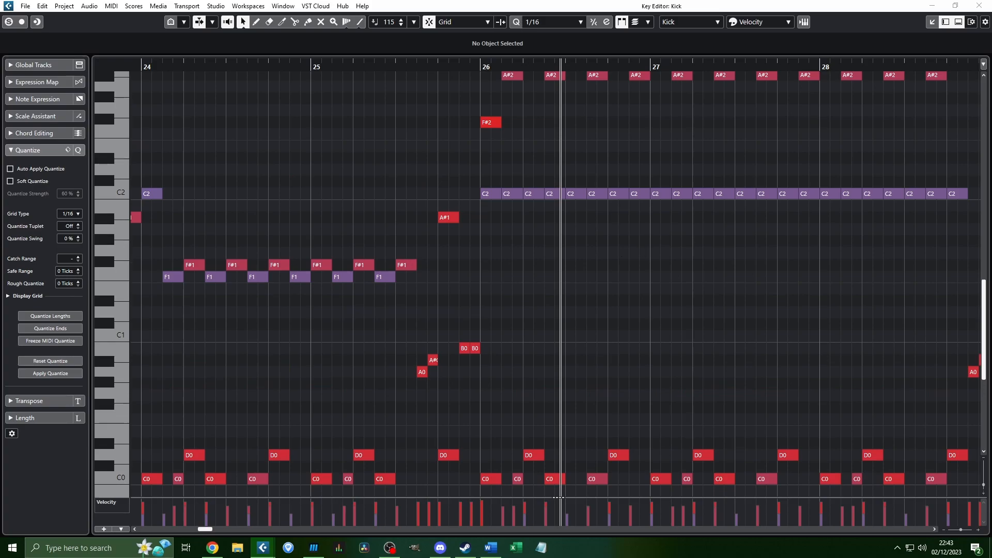
# Step: Move the playhead to bar 26 and play the C2 and A#2 cymbal pattern into bar 28
pyautogui.scroll(3, 567, 163)
pyautogui.scroll(-2, 516, 119)
pyautogui.scroll(2, 455, 98)
pyautogui.click(435, 64)
pyautogui.press('space')
pyautogui.hscroll(2, 512, 150)
pyautogui.scroll(2, 426, 222)
pyautogui.scroll(-3, 426, 221)
pyautogui.hscroll(1, 408, 224)
pyautogui.scroll(1, 398, 224)
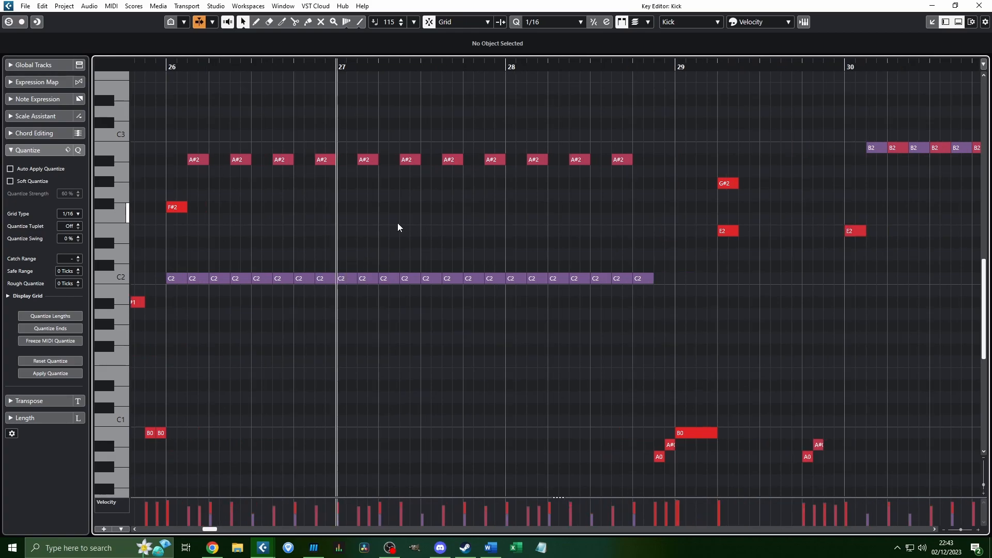
pyautogui.scroll(-1, 398, 223)
pyautogui.scroll(3, 393, 223)
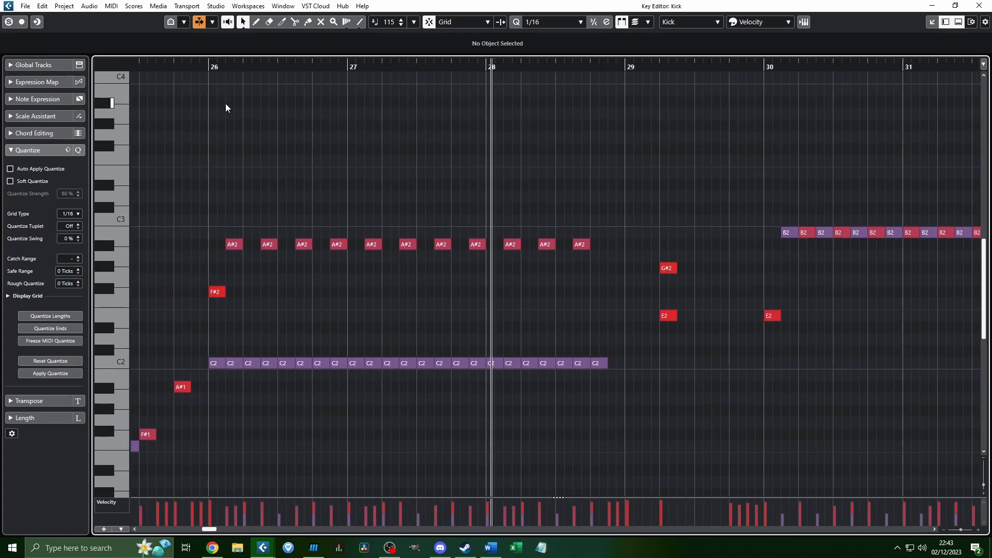
pyautogui.scroll(-6, 222, 104)
pyautogui.scroll(3, 223, 104)
pyautogui.press('space')
# Step: Move the playhead back to bar 24 and play the F1 and F#1 groove into bar 25
pyautogui.scroll(1, 235, 148)
pyautogui.scroll(-1, 259, 186)
pyautogui.hscroll(-3, 367, 219)
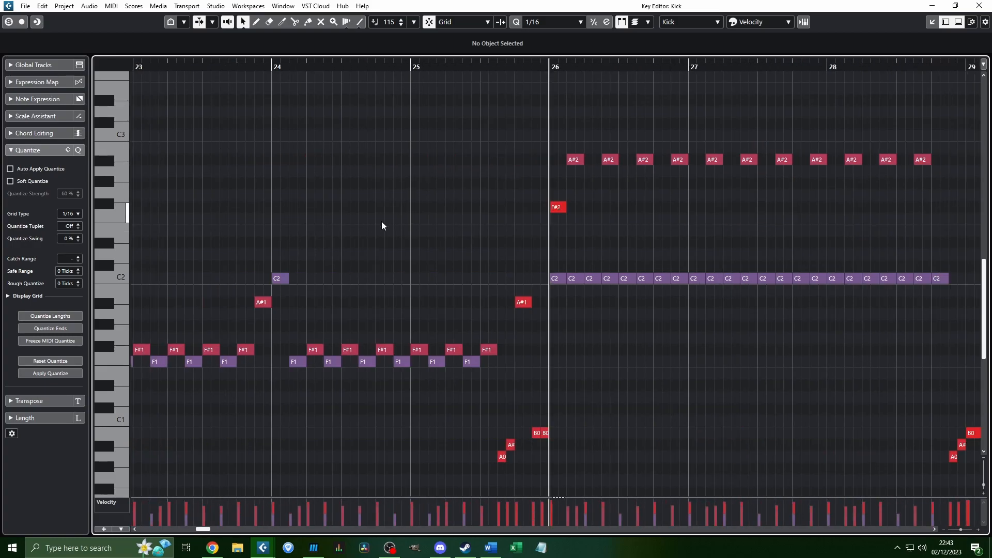
pyautogui.click(276, 67)
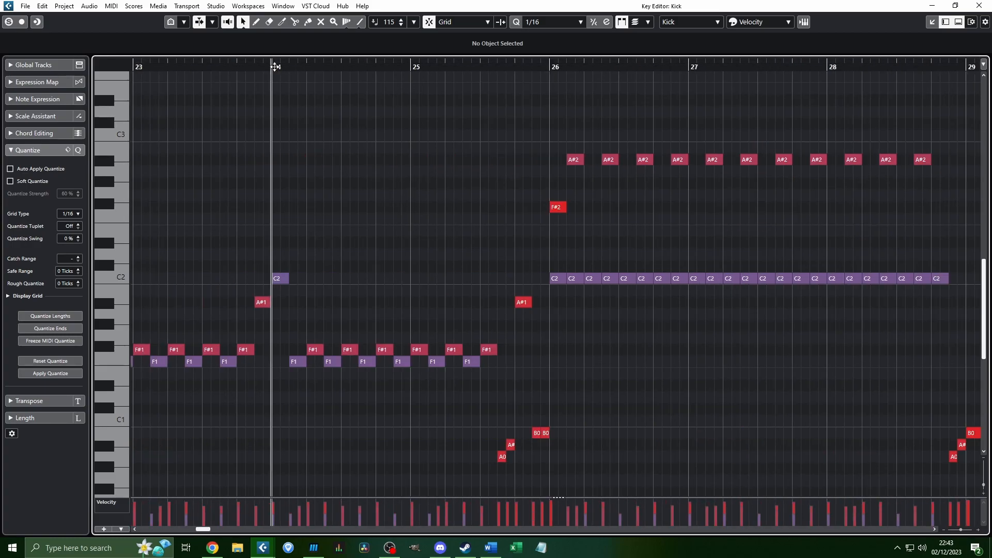
pyautogui.press('space')
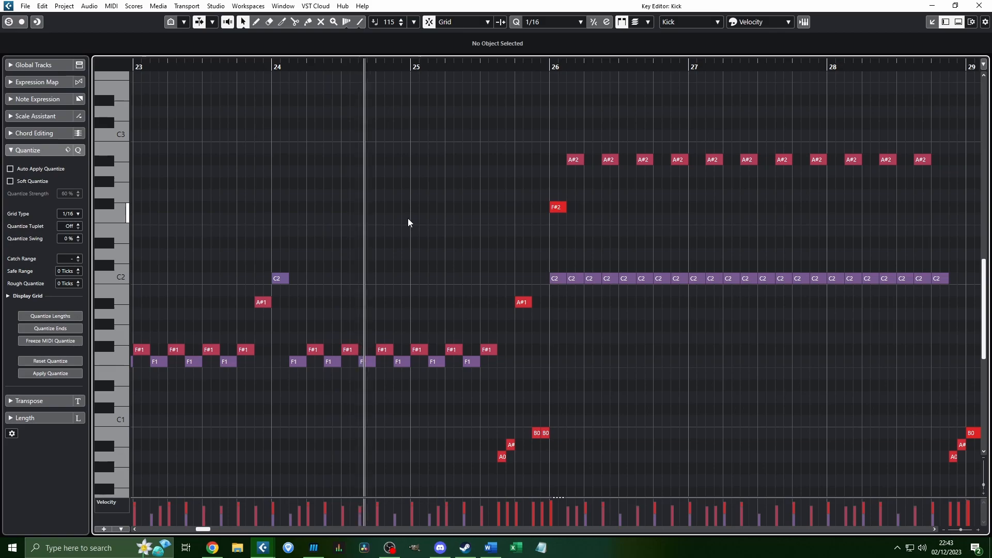
pyautogui.hscroll(1, 407, 218)
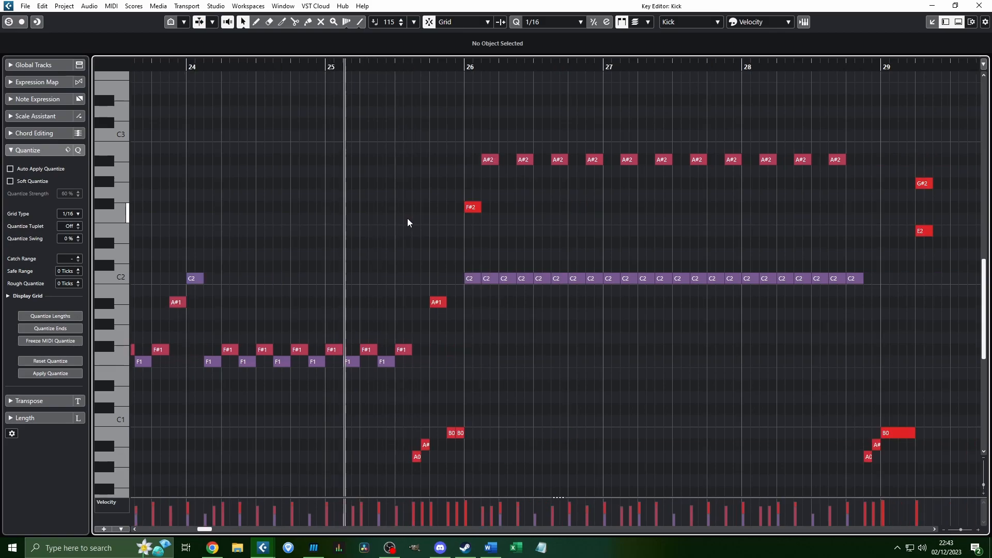
# Step: Set the playhead to bar 26 and play bars 26 and 27, checking the kick, snare and cymbal notes
pyautogui.click(468, 66)
pyautogui.hscroll(1, 498, 171)
pyautogui.scroll(-1, 500, 212)
pyautogui.hscroll(2, 501, 207)
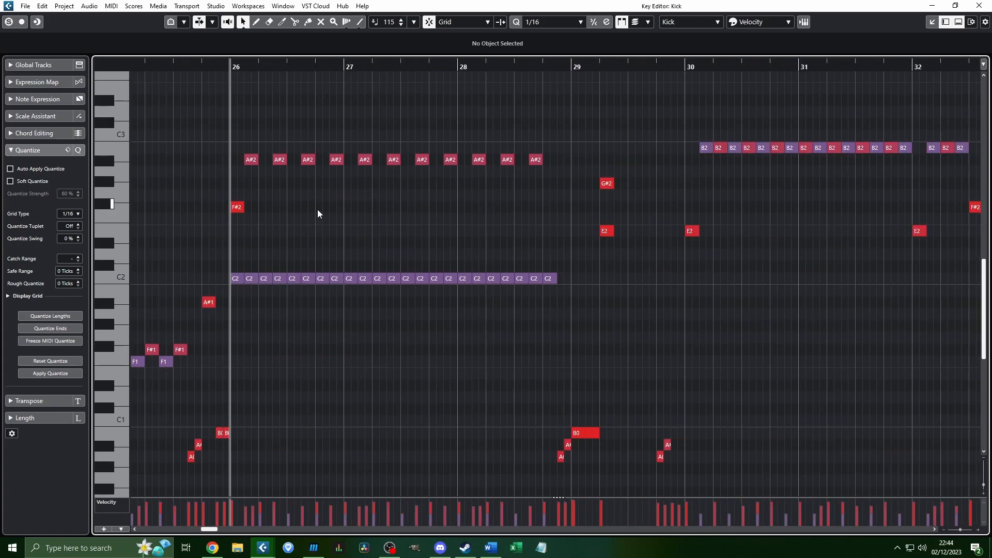
pyautogui.scroll(2, 317, 210)
pyautogui.scroll(-1, 303, 219)
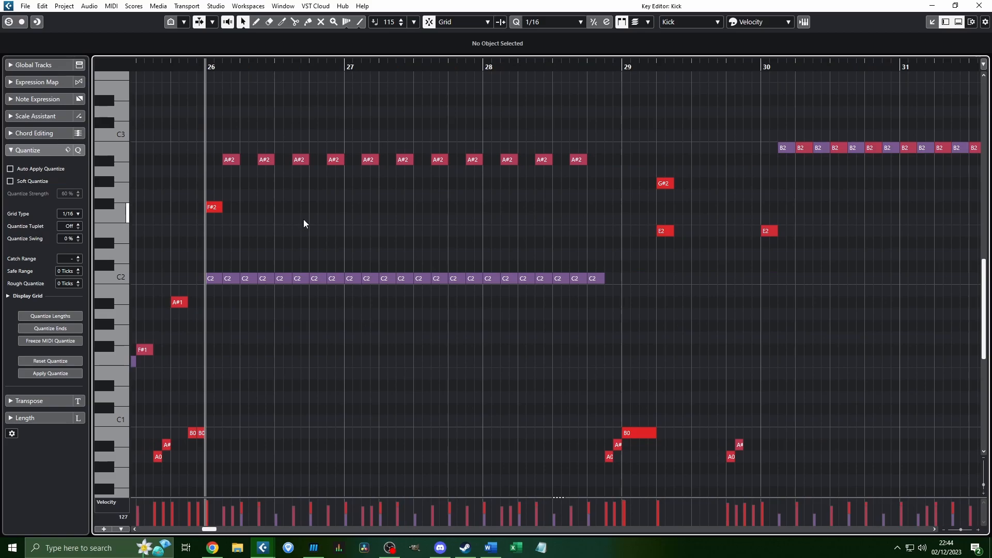
pyautogui.press('space')
pyautogui.scroll(-5, 335, 219)
pyautogui.scroll(2, 424, 206)
pyautogui.scroll(-2, 425, 205)
pyautogui.scroll(5, 362, 207)
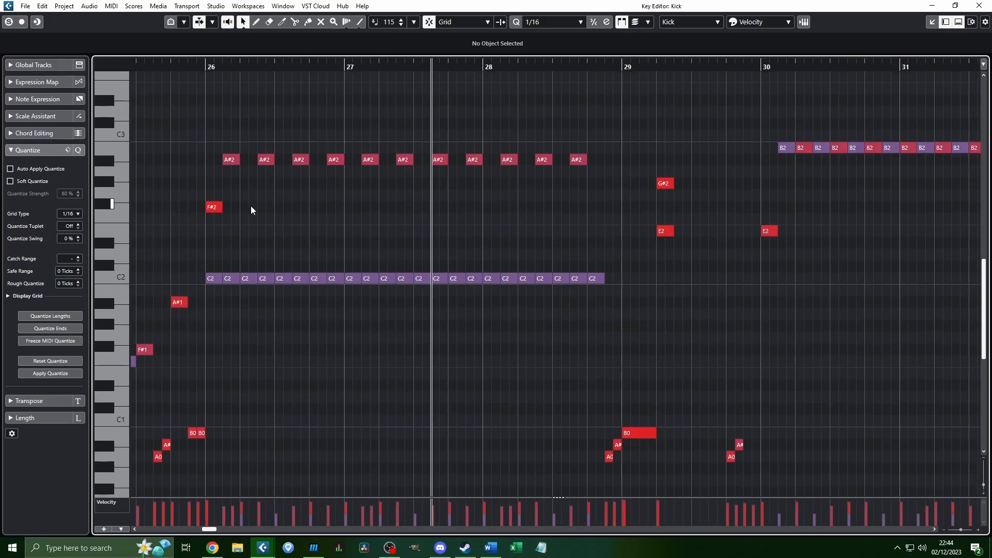
# Step: Raise the F#2 crash note at the start of bar 26 to G#2
pyautogui.moveTo(216, 208); pyautogui.dragTo(216, 184)
pyautogui.press('space')
pyautogui.scroll(2, 262, 240)
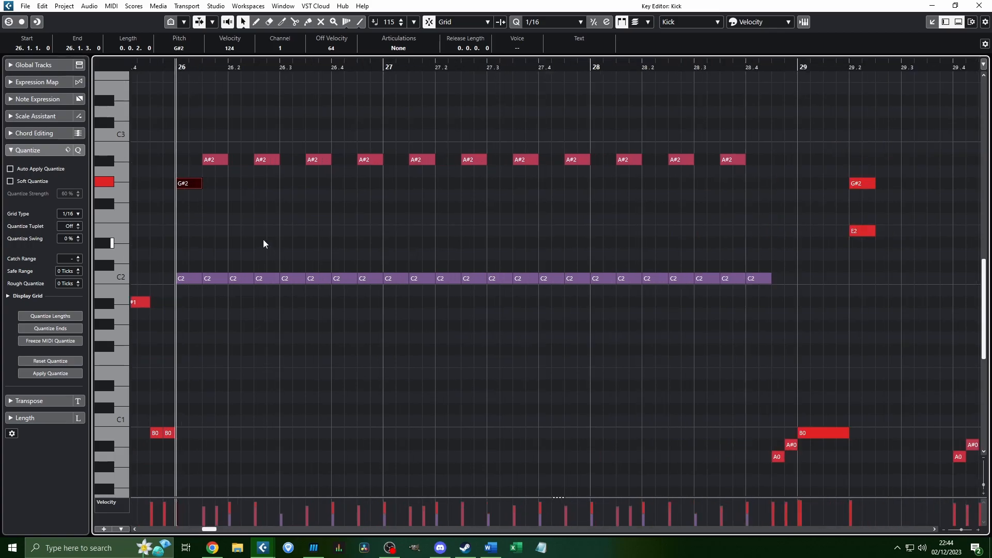
# Step: Play from bar 26 with the G#2 crash, clear the note selection and stop playback
pyautogui.scroll(-4, 310, 239)
pyautogui.press('space')
pyautogui.scroll(2, 356, 232)
pyautogui.scroll(-1, 357, 234)
pyautogui.scroll(-2, 356, 234)
pyautogui.scroll(1, 360, 233)
pyautogui.hscroll(1, 372, 231)
pyautogui.scroll(2, 392, 228)
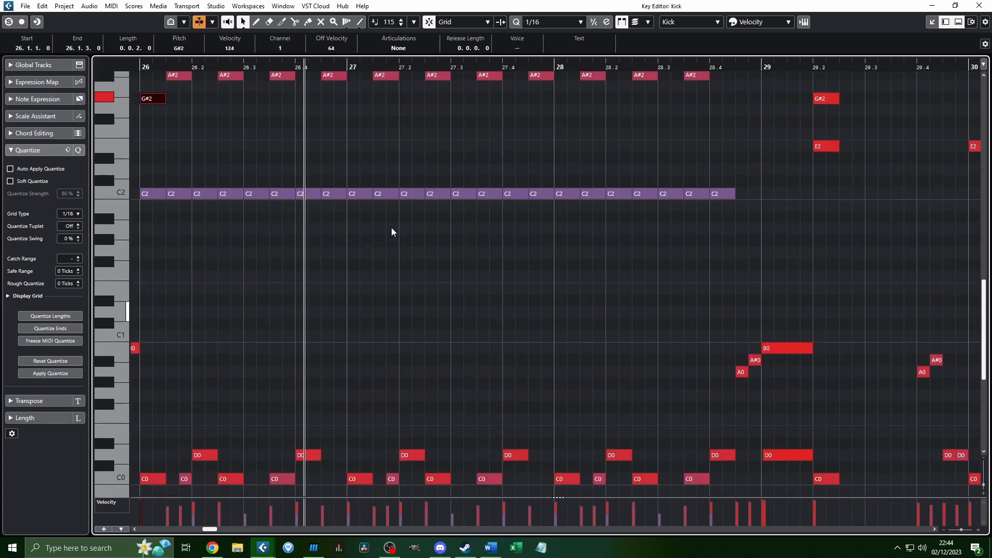
pyautogui.hscroll(2, 408, 232)
pyautogui.scroll(-2, 443, 222)
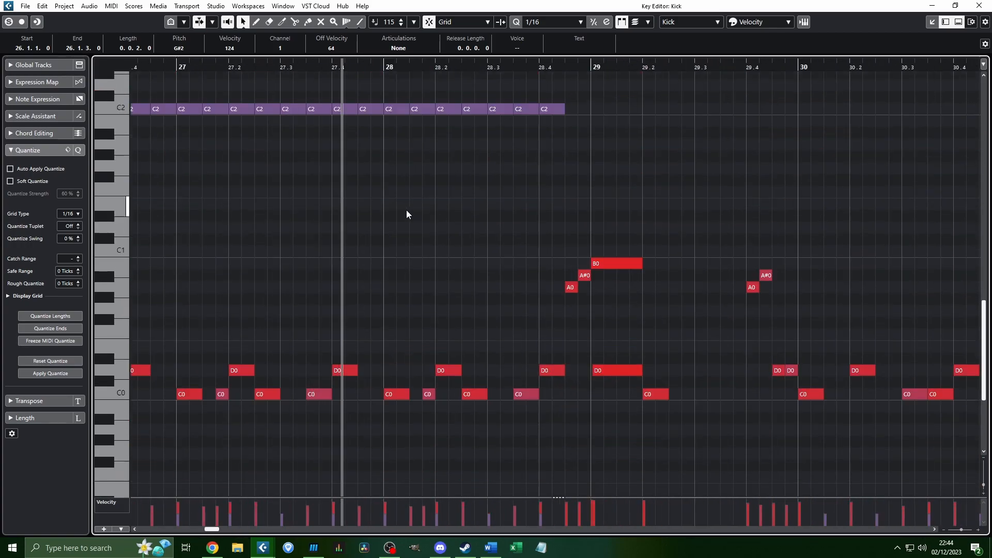
pyautogui.hscroll(-2, 406, 210)
pyautogui.scroll(1, 362, 202)
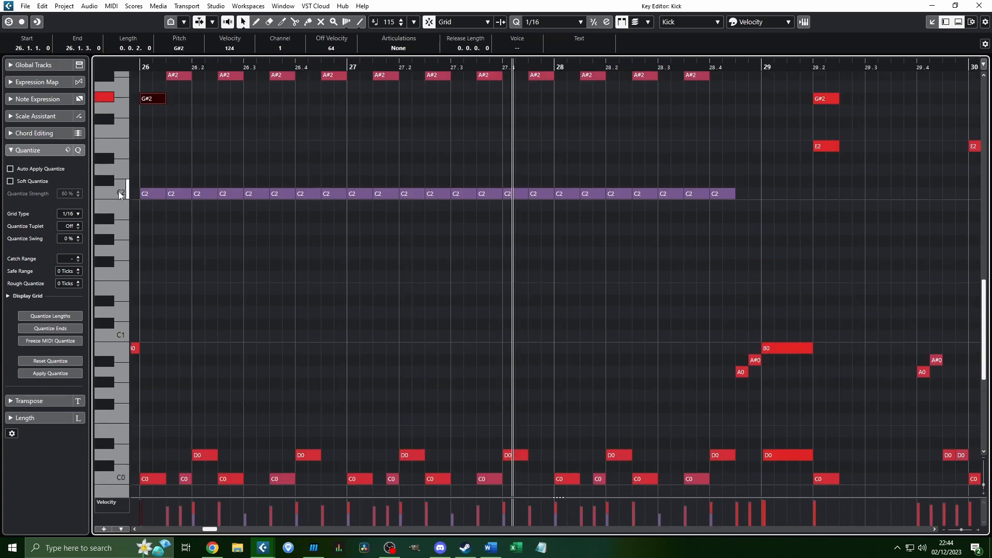
pyautogui.click(221, 234)
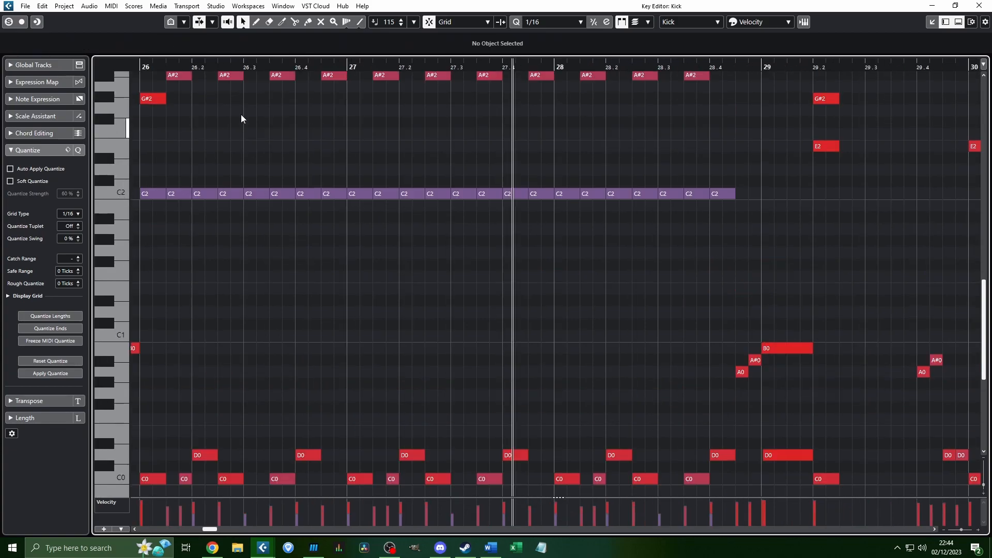
pyautogui.press('space')
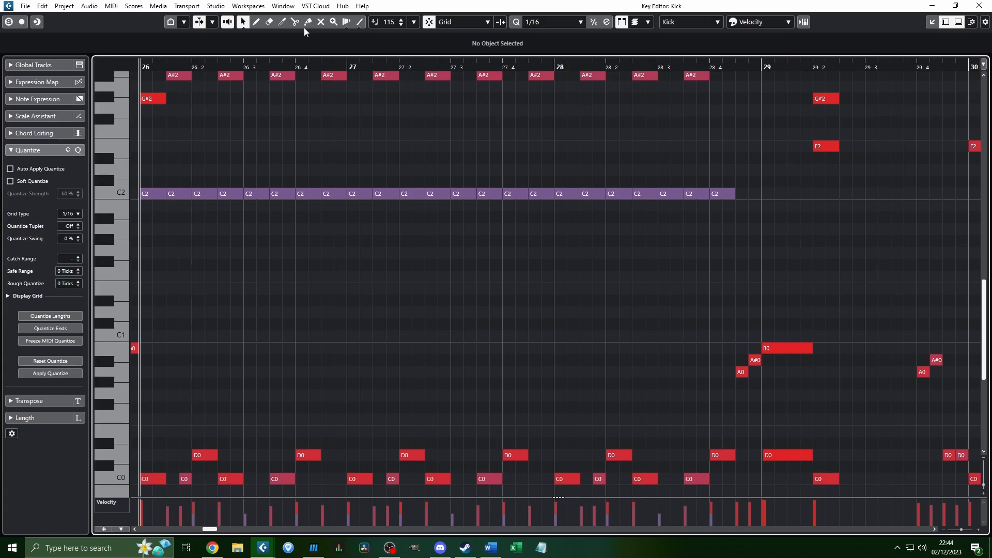
# Step: Mute the G#2, A#2, kick, snare and tom notes in bars 26 to 28, leaving only C2 audible
pyautogui.click(320, 22)
pyautogui.scroll(3, 155, 126)
pyautogui.moveTo(155, 126); pyautogui.dragTo(775, 215)
pyautogui.scroll(-9, 717, 246)
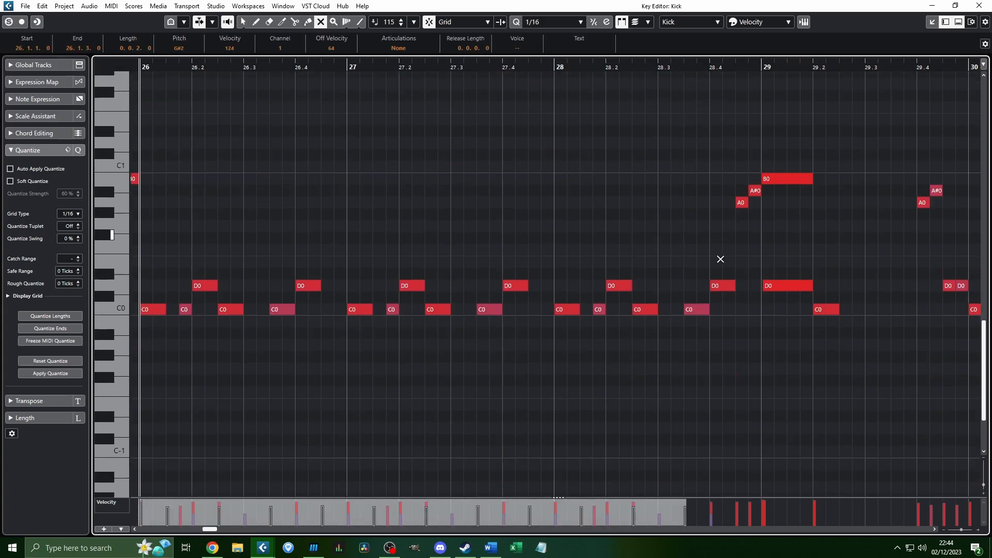
pyautogui.moveTo(753, 178); pyautogui.dragTo(149, 371)
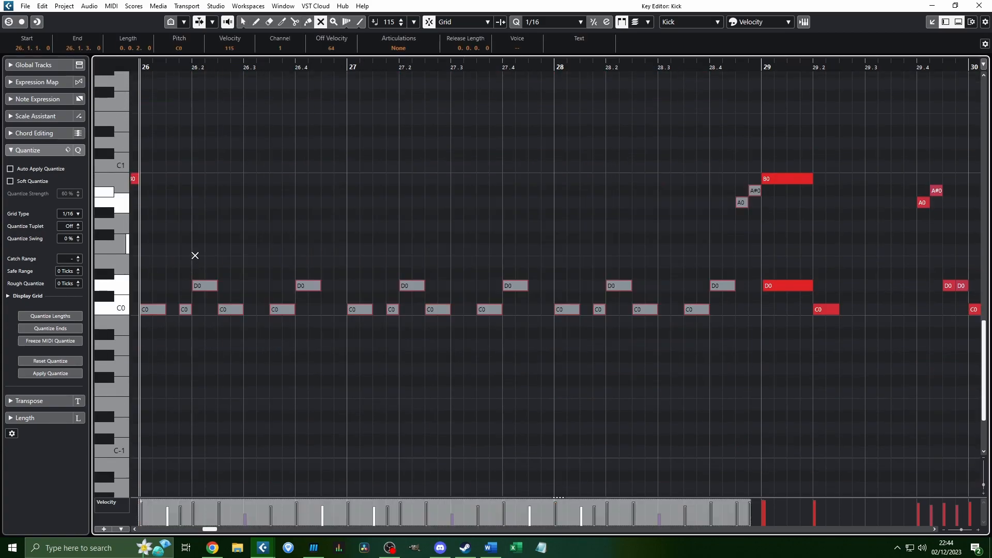
pyautogui.scroll(9, 284, 249)
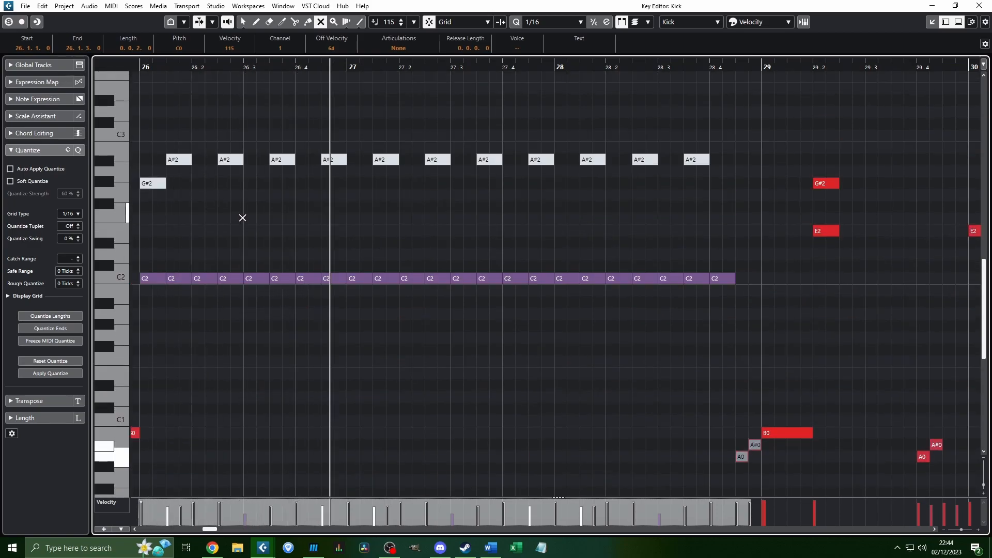
# Step: Unmute the muted notes in bars 26 to 28 and return to the Object Selection tool
pyautogui.moveTo(156, 218); pyautogui.dragTo(728, 120)
pyautogui.scroll(-7, 672, 150)
pyautogui.scroll(7, 610, 196)
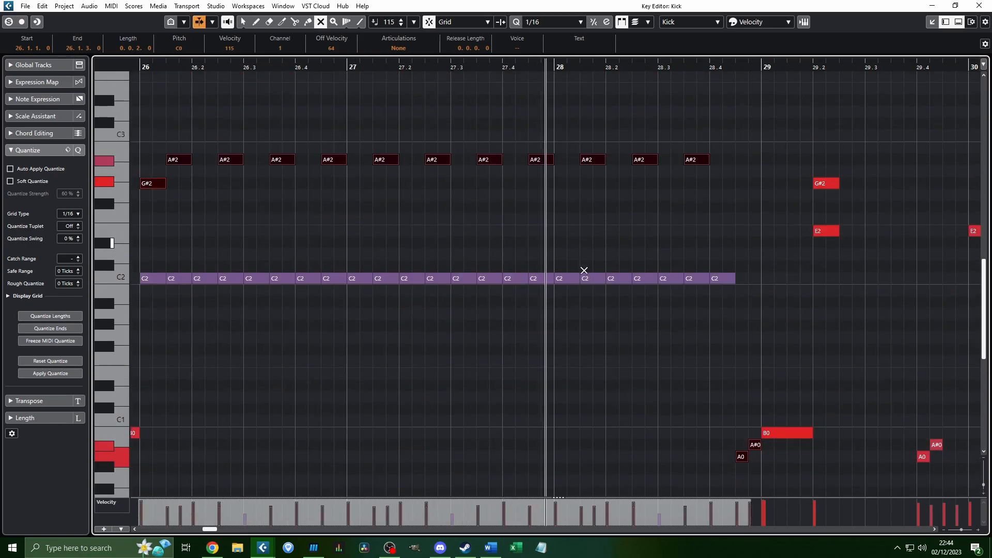
pyautogui.press('1')
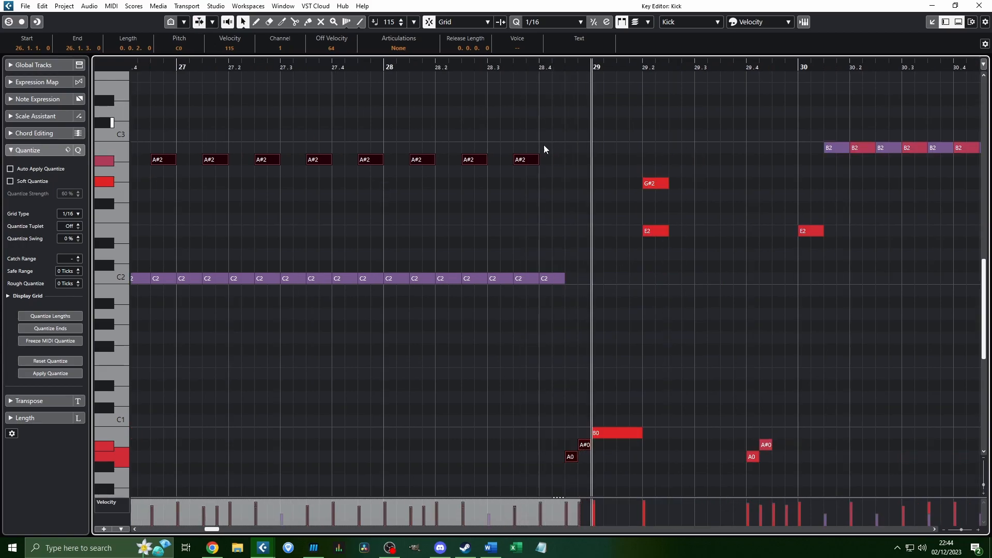
# Step: Play through the hit at bar 29 and clear the note selection
pyautogui.scroll(-7, 577, 238)
pyautogui.press('space')
pyautogui.scroll(4, 405, 259)
pyautogui.scroll(-2, 455, 271)
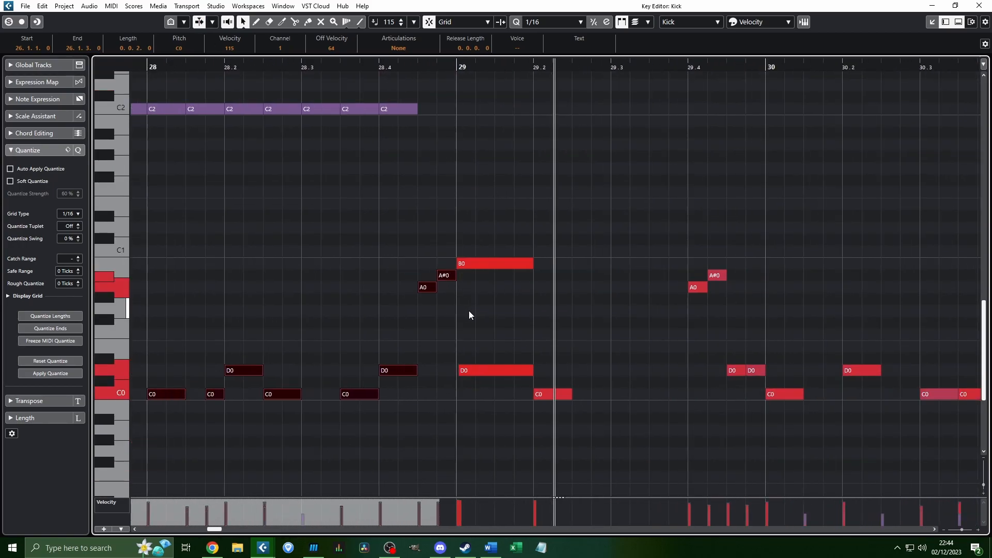
pyautogui.scroll(8, 467, 310)
pyautogui.click(421, 160)
pyautogui.scroll(2, 384, 84)
pyautogui.scroll(-5, 381, 69)
# Step: Inspect the start, length and velocity of the B0 and D0 notes at the start of bar 29
pyautogui.click(460, 264)
pyautogui.click(458, 371)
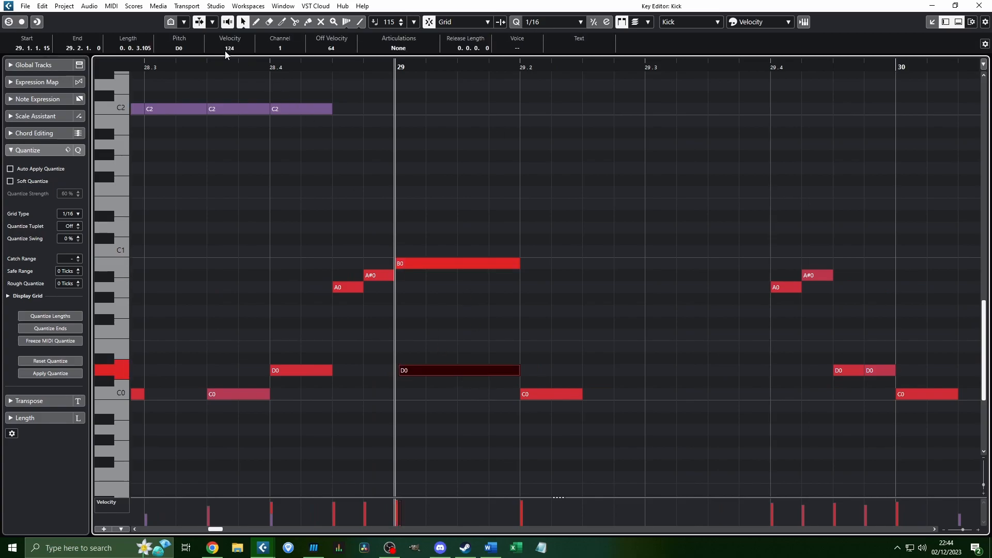
pyautogui.click(438, 267)
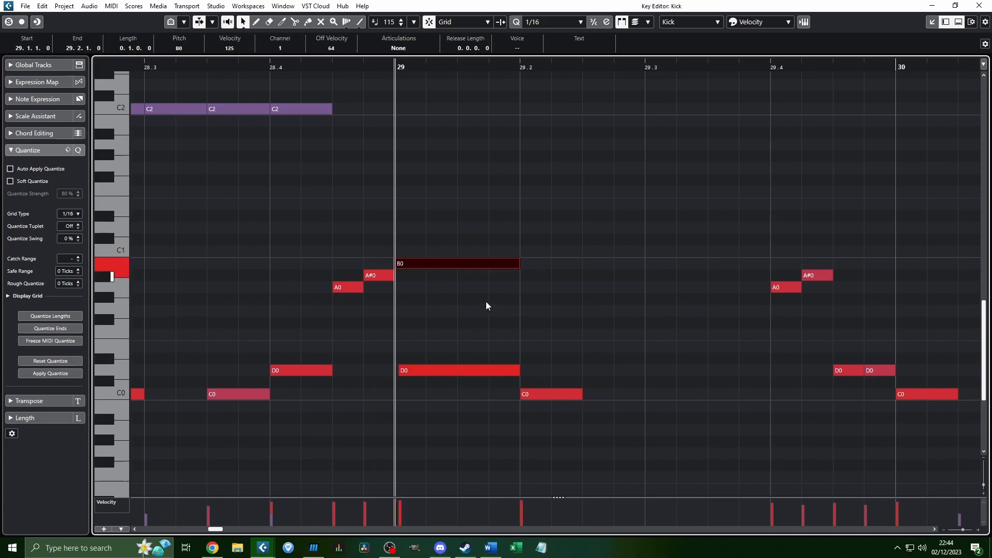
pyautogui.click(475, 371)
pyautogui.scroll(1, 445, 310)
pyautogui.scroll(-1, 445, 315)
pyautogui.click(452, 265)
pyautogui.click(457, 370)
pyautogui.click(459, 264)
# Step: Review the notes around bar 29, reselect its long B0 note and play from there
pyautogui.scroll(-3, 460, 259)
pyautogui.hscroll(-3, 467, 256)
pyautogui.scroll(-1, 469, 255)
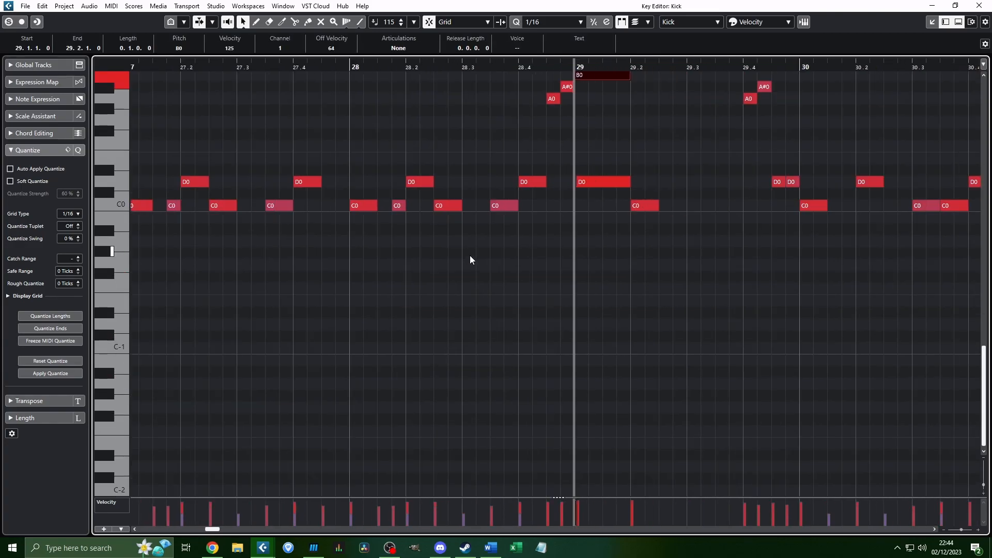
pyautogui.hscroll(2, 470, 255)
pyautogui.scroll(4, 466, 262)
pyautogui.click(438, 434)
pyautogui.click(436, 331)
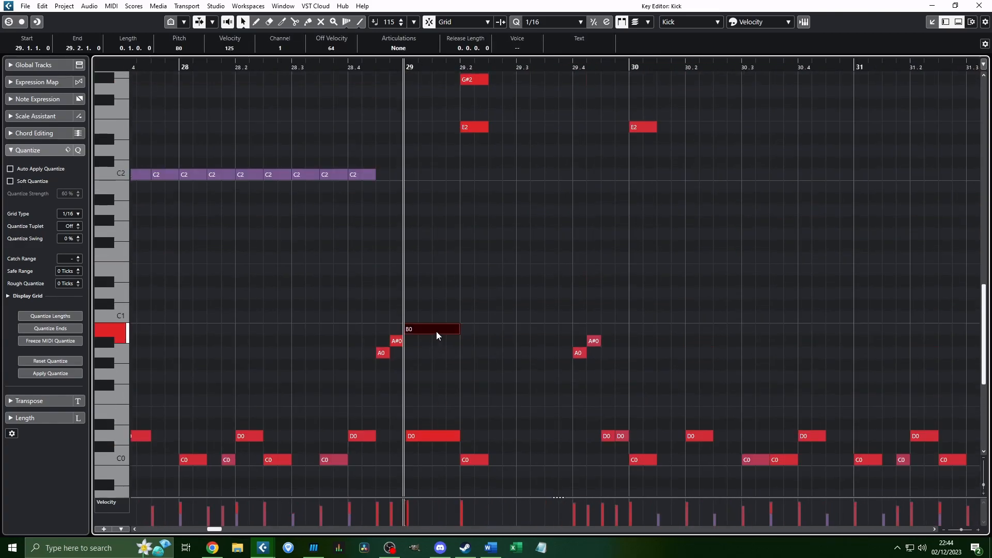
pyautogui.press('space')
pyautogui.press('space')
pyautogui.hscroll(1, 430, 289)
pyautogui.hscroll(-1, 434, 285)
pyautogui.hscroll(3, 438, 283)
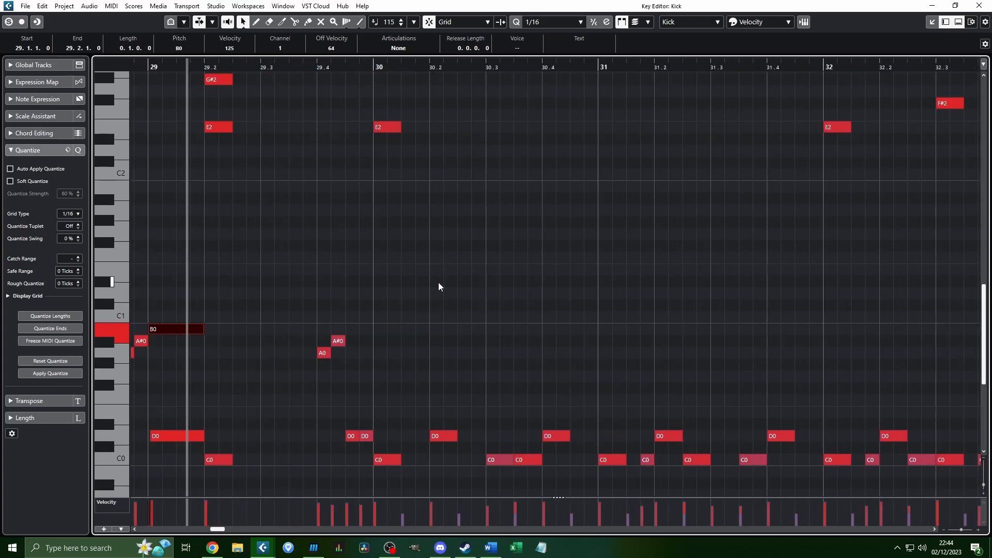
# Step: Look over the notes from bar 28 to bar 31 and play briefly onward from within bar 29
pyautogui.hscroll(-2, 437, 283)
pyautogui.scroll(2, 370, 331)
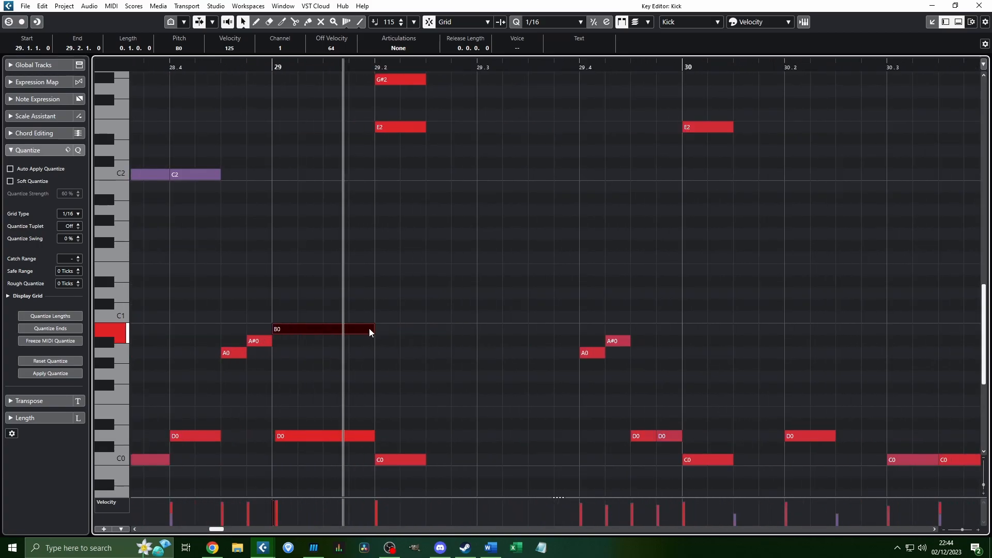
pyautogui.scroll(-3, 350, 201)
pyautogui.scroll(-1, 355, 203)
pyautogui.scroll(2, 347, 238)
pyautogui.hscroll(-2, 343, 253)
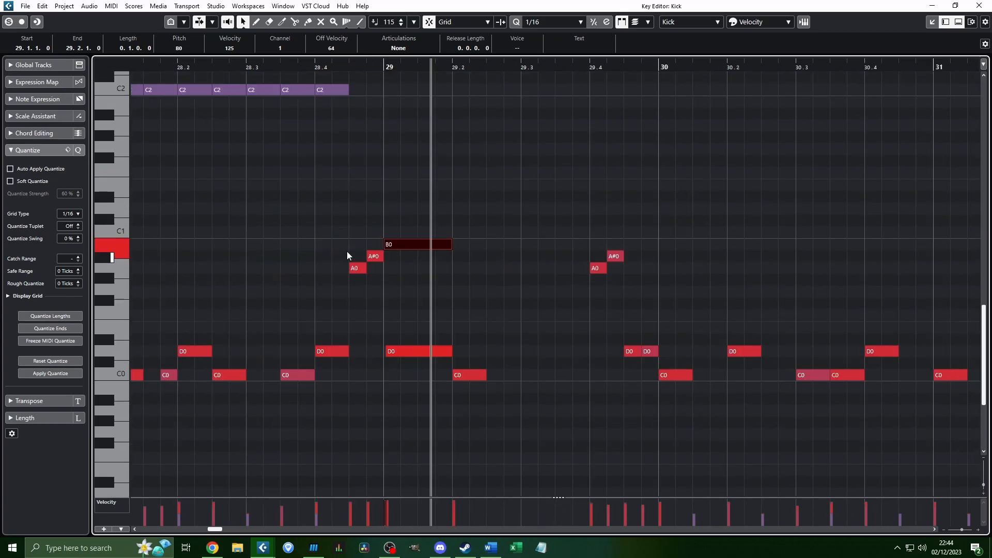
pyautogui.hscroll(-2, 344, 257)
pyautogui.scroll(4, 465, 103)
pyautogui.scroll(-6, 583, 203)
pyautogui.scroll(4, 578, 199)
pyautogui.press('space')
pyautogui.scroll(-1, 543, 190)
pyautogui.hscroll(-2, 516, 190)
pyautogui.hscroll(3, 504, 193)
pyautogui.scroll(1, 493, 197)
pyautogui.scroll(2, 490, 198)
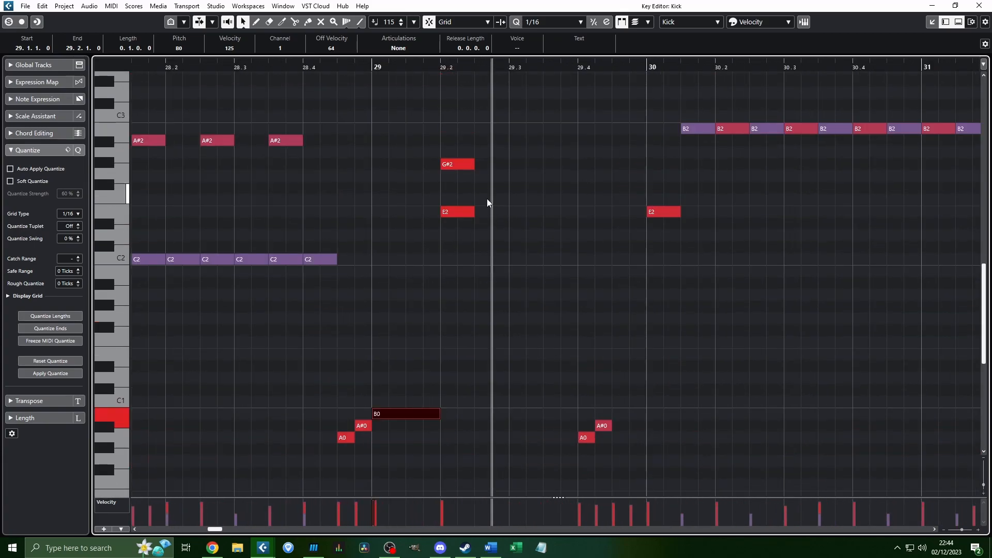
pyautogui.scroll(-1, 469, 194)
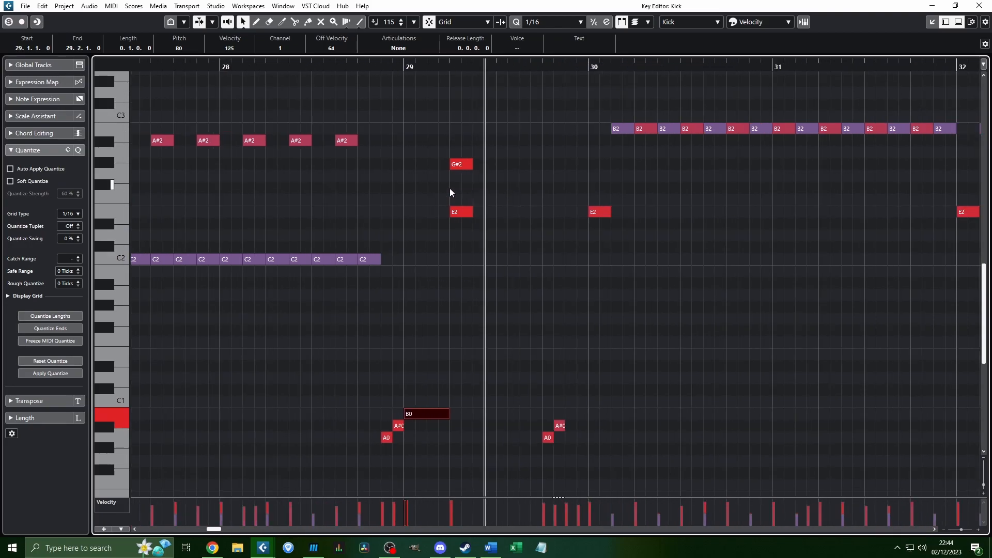
# Step: Clear the note selection and check the velocities of the softer C0 kick notes in bar 22
pyautogui.hscroll(-3, 450, 189)
pyautogui.scroll(-4, 337, 193)
pyautogui.hscroll(-1, 466, 224)
pyautogui.click(485, 294)
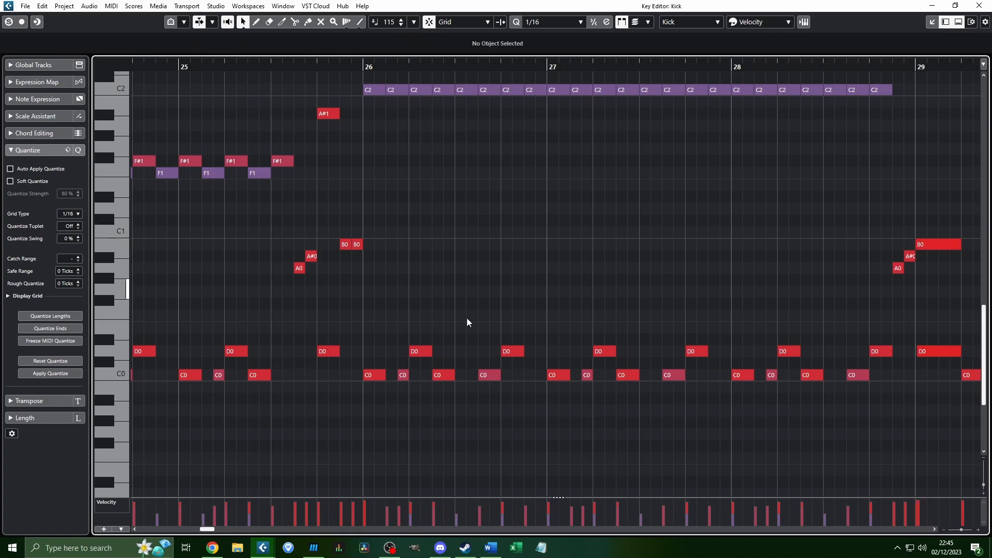
pyautogui.hscroll(-2, 429, 410)
pyautogui.scroll(1, 382, 383)
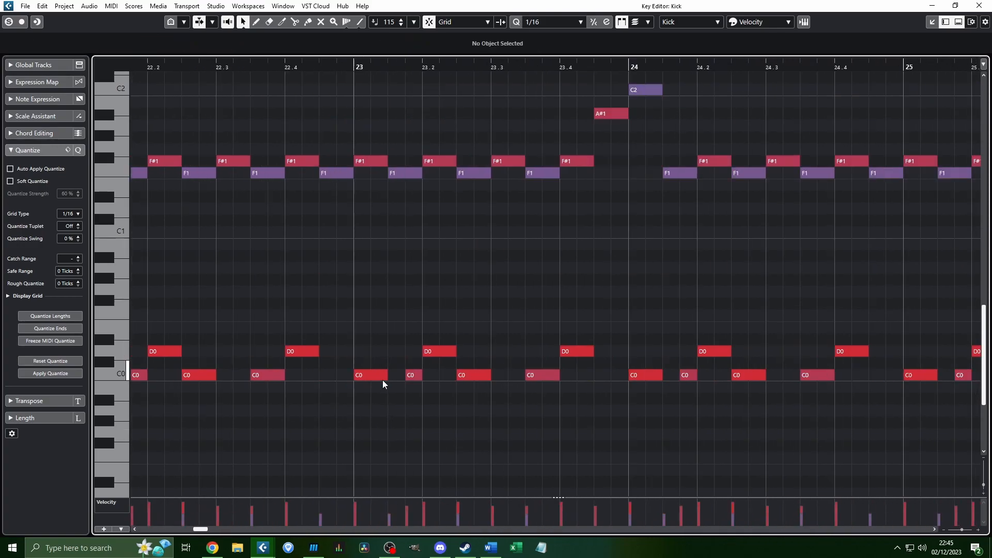
pyautogui.click(266, 377)
pyautogui.hscroll(-2, 359, 331)
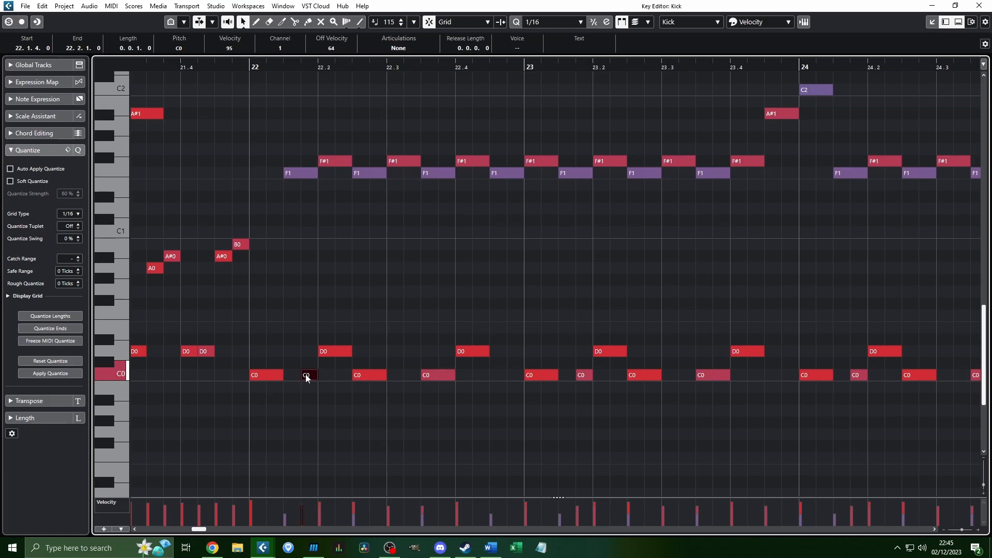
# Step: Play from the start of bar 22 and follow the kick, snare and hi-hat pattern through bar 25
pyautogui.click(252, 65)
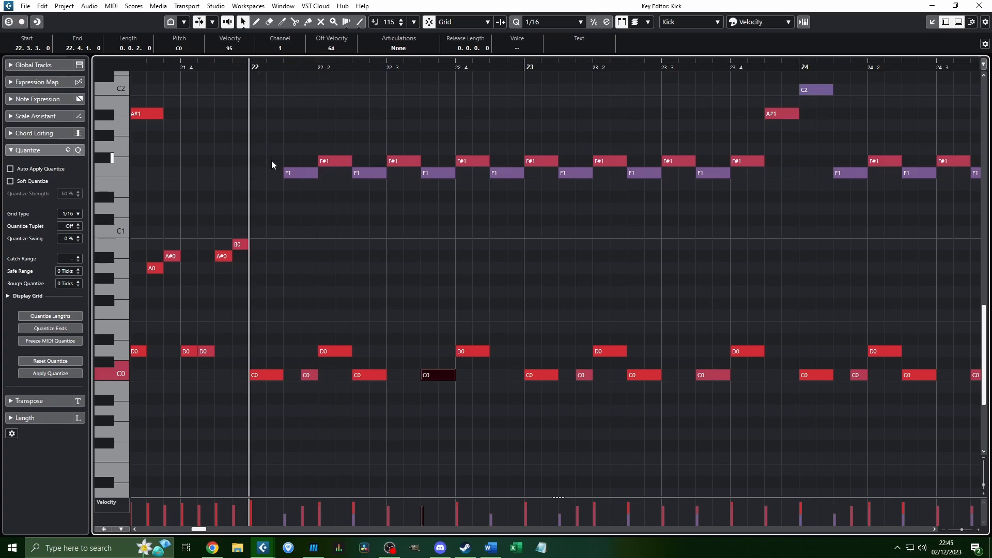
pyautogui.press('space')
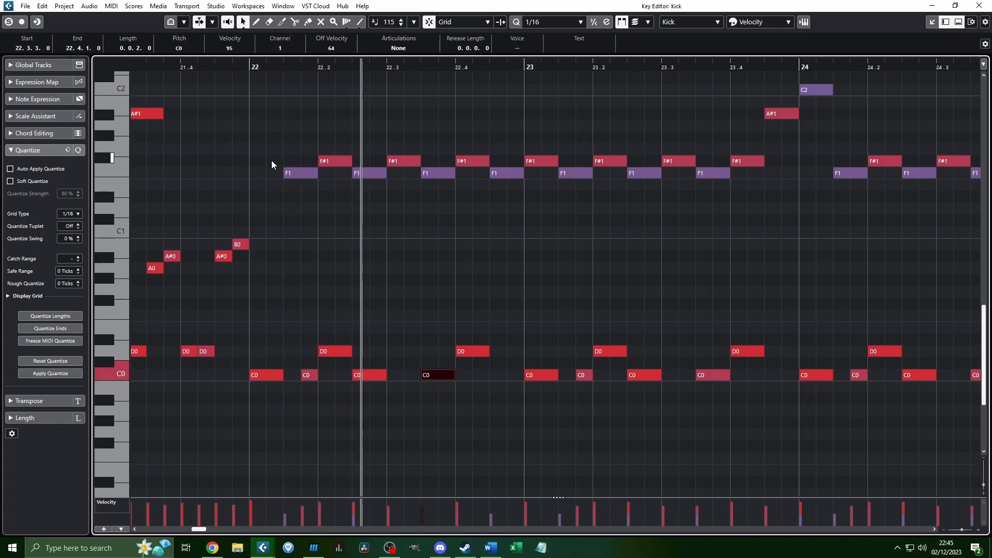
pyautogui.hscroll(4, 579, 263)
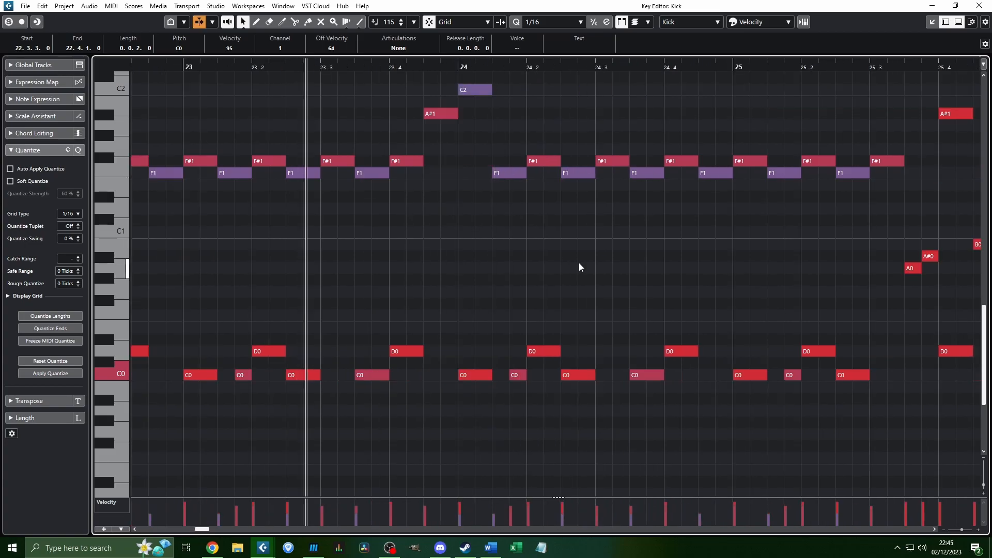
pyautogui.press('space')
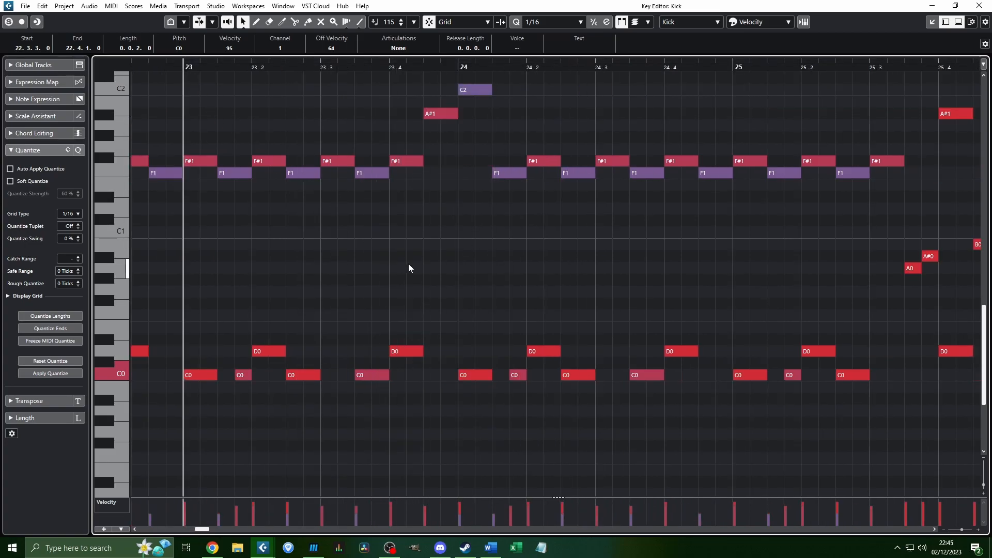
pyautogui.press('space')
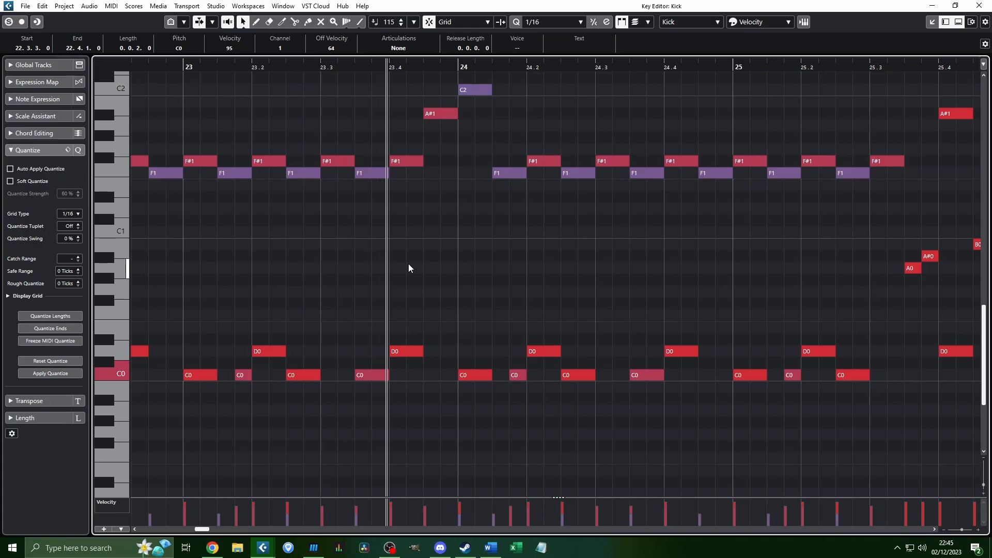
pyautogui.hscroll(4, 565, 263)
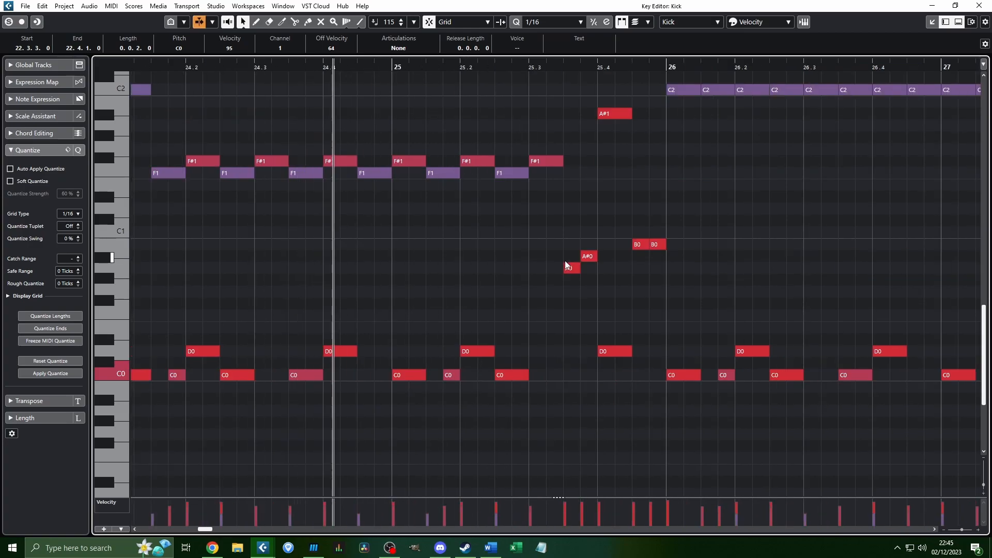
pyautogui.hscroll(3, 566, 261)
pyautogui.press('space')
# Step: Clear the note selection and replay the groove from the start of bar 22
pyautogui.scroll(-3, 506, 273)
pyautogui.hscroll(-3, 408, 297)
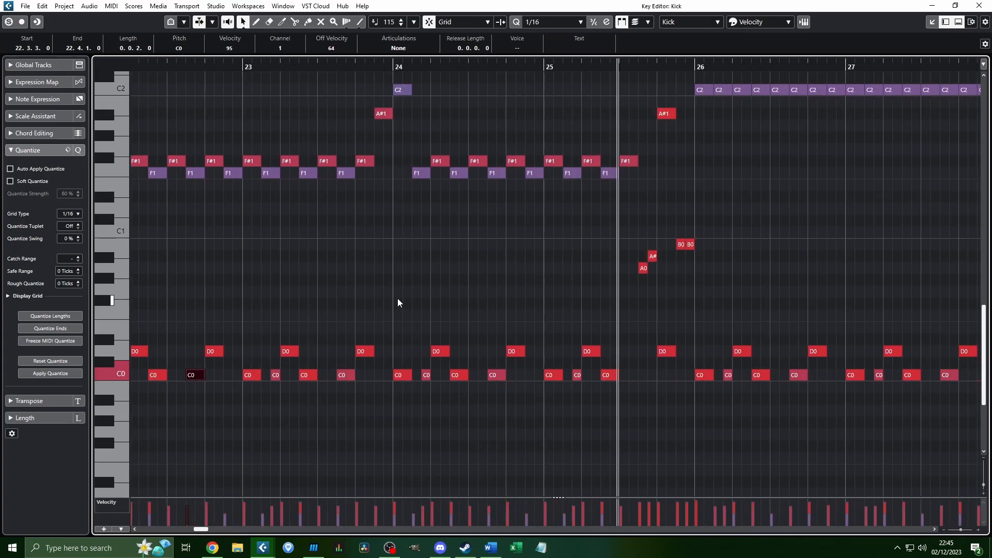
pyautogui.hscroll(-1, 368, 294)
pyautogui.click(414, 259)
pyautogui.hscroll(-2, 412, 263)
pyautogui.scroll(2, 397, 347)
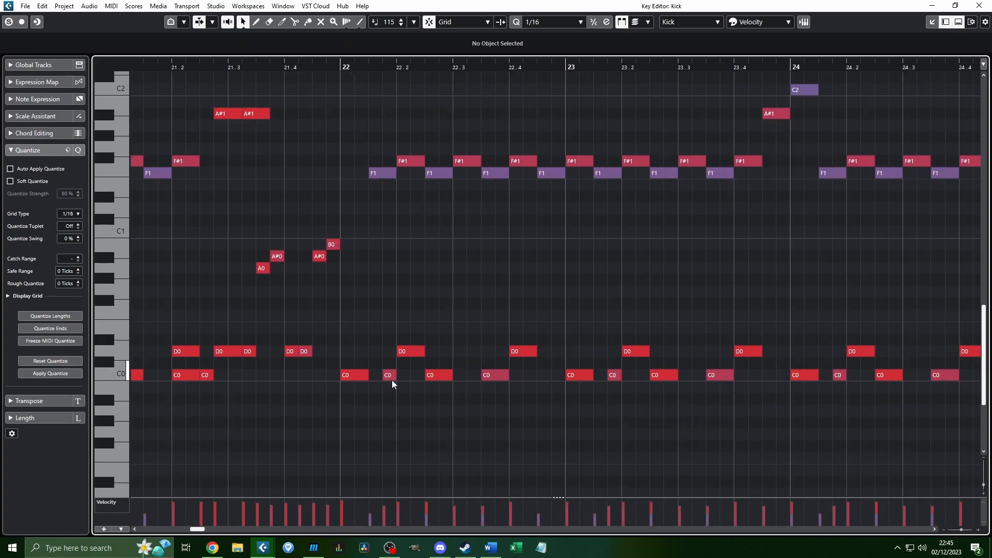
pyautogui.click(342, 67)
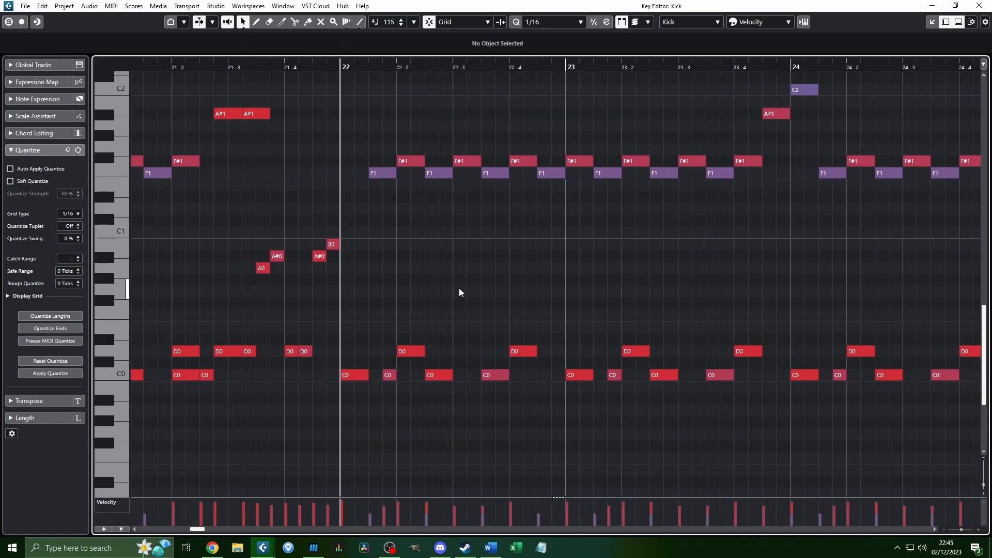
pyautogui.press('space')
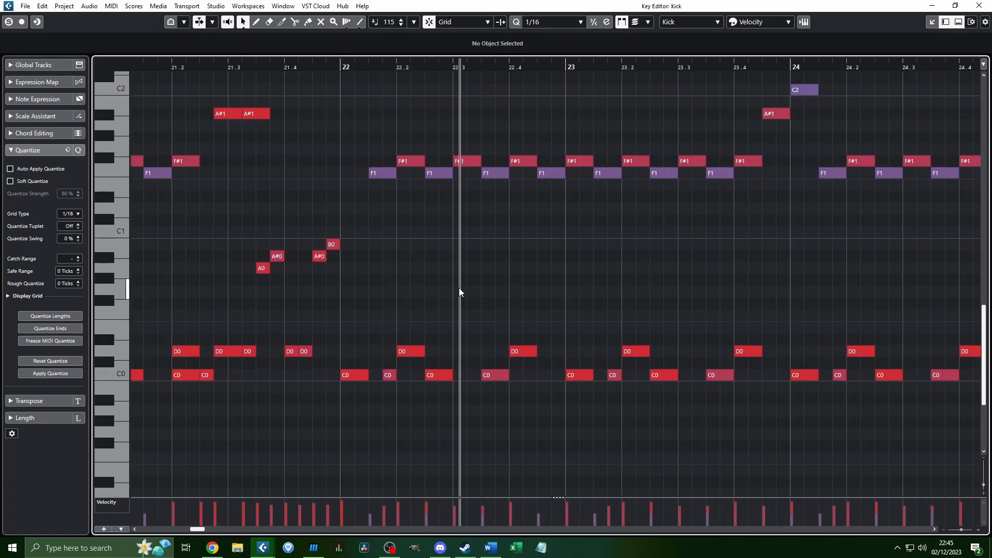
# Step: Raise the velocity of the short C0 kick note before beat 22.2 to 115 and play bar 22 with it
pyautogui.scroll(-1, 459, 288)
pyautogui.click(390, 376)
pyautogui.click(413, 375)
pyautogui.scroll(1, 413, 376)
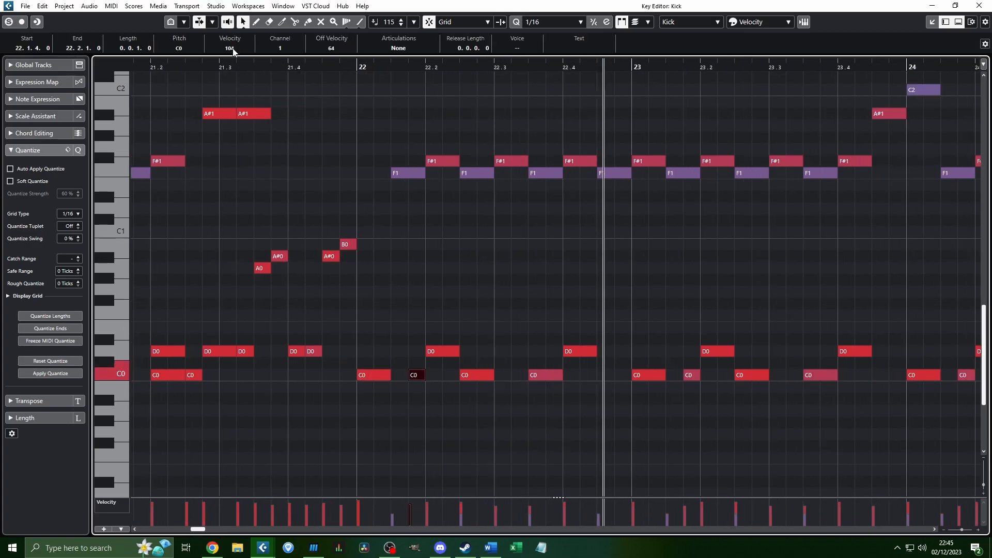
pyautogui.scroll(-1, 239, 52)
pyautogui.click(378, 68)
pyautogui.press('space')
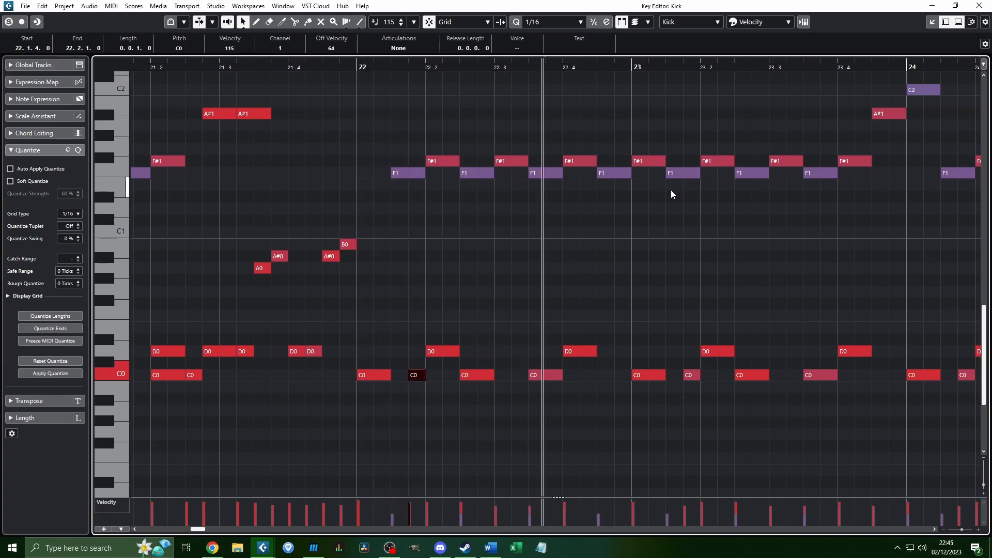
# Step: Lower the velocity of the short C0 kick note in bar 22 to 95
pyautogui.scroll(-20, 237, 47)
pyautogui.scroll(2, 238, 50)
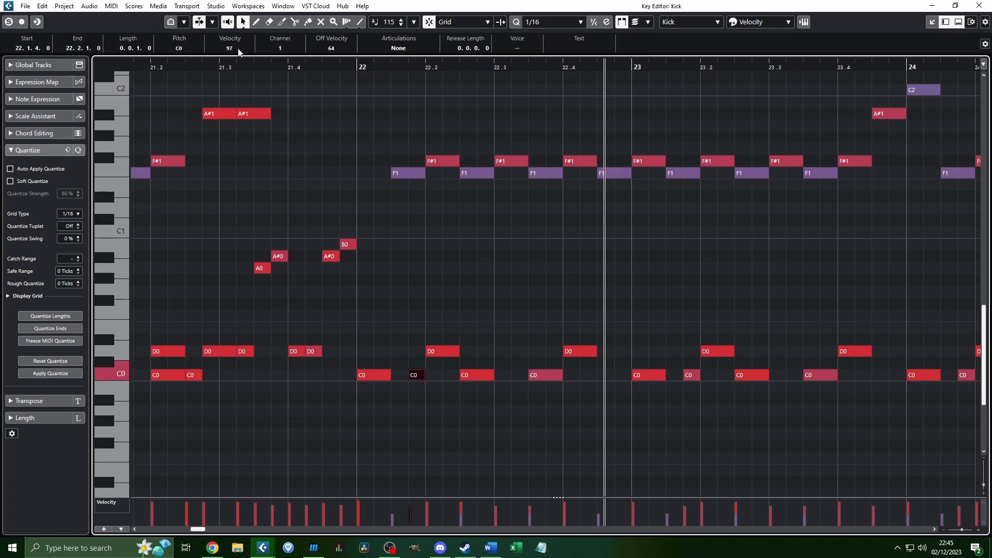
pyautogui.scroll(-3, 610, 293)
# Step: Follow the playback from bar 25 past bar 30, look over the upcoming notes and clear the note selection
pyautogui.hscroll(4, 724, 301)
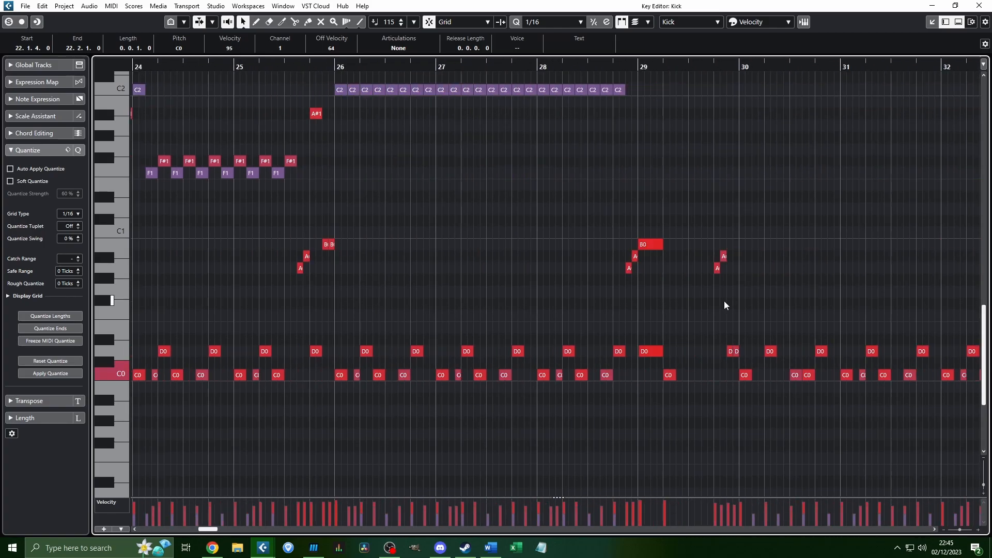
pyautogui.scroll(4, 340, 201)
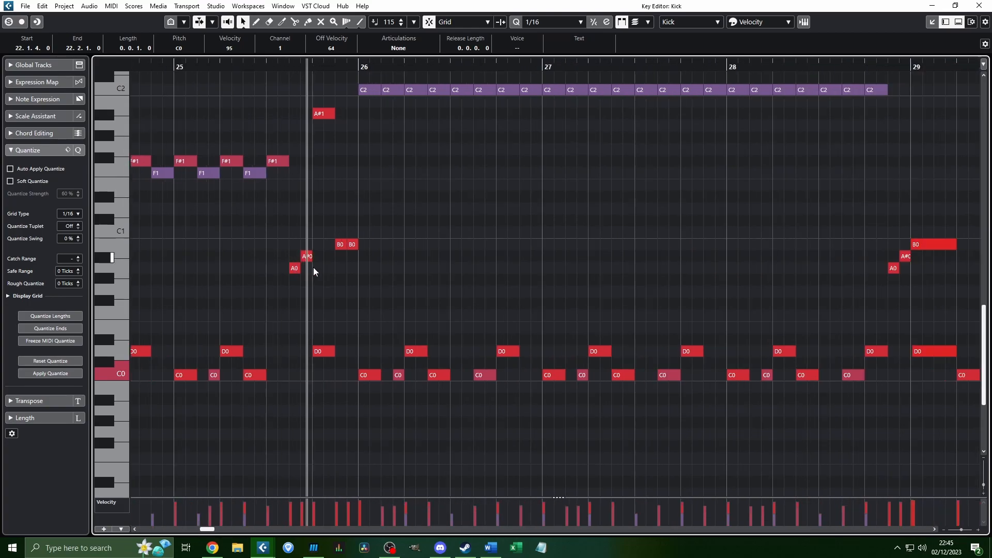
pyautogui.scroll(-2, 303, 292)
pyautogui.hscroll(4, 334, 170)
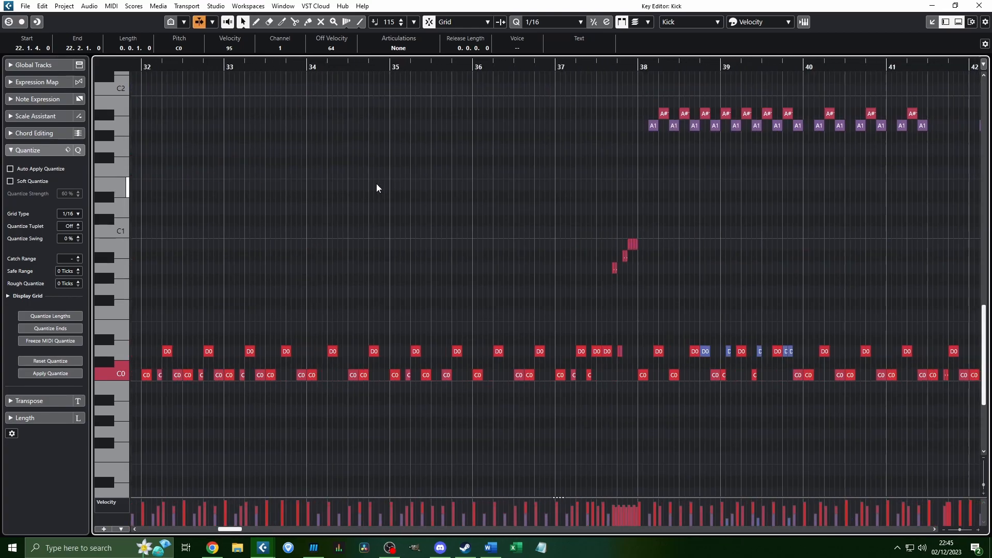
pyautogui.scroll(4, 358, 206)
pyautogui.scroll(-5, 417, 138)
pyautogui.scroll(3, 420, 113)
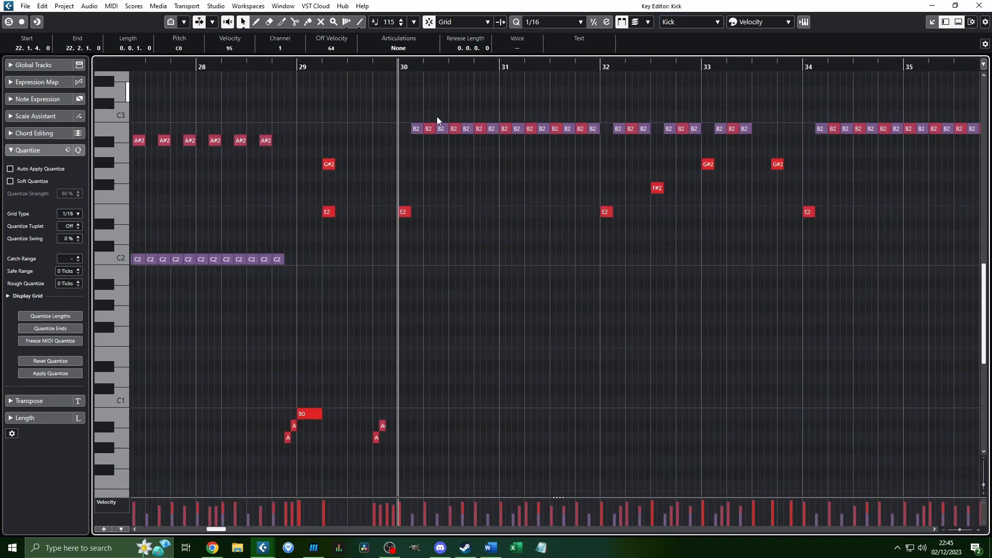
pyautogui.hscroll(3, 465, 234)
pyautogui.scroll(3, 462, 233)
pyautogui.click(488, 330)
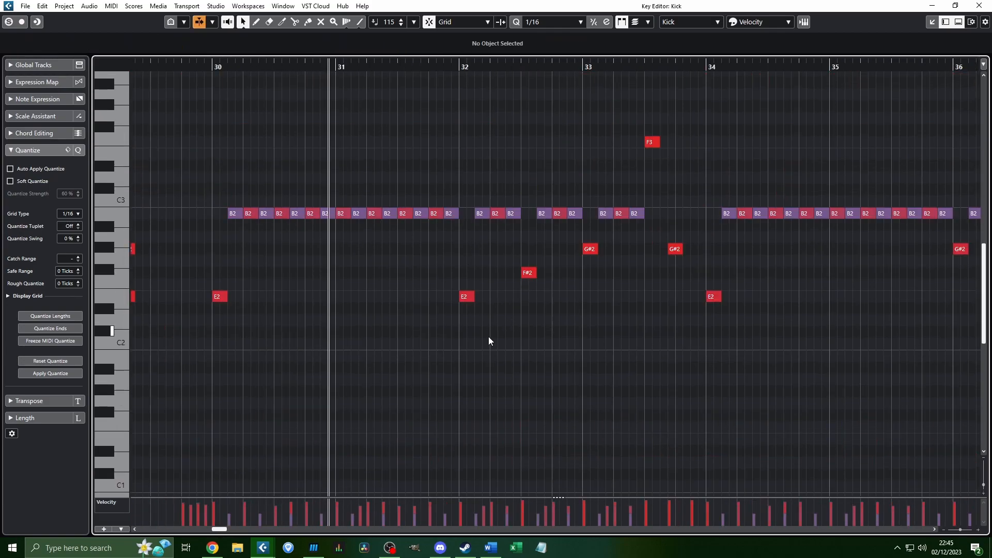
# Step: Play from the start of bar 32 and follow the B2, F#2 and G#2 notes into bar 34
pyautogui.scroll(4, 467, 290)
pyautogui.scroll(-4, 462, 279)
pyautogui.click(459, 66)
pyautogui.scroll(-1, 460, 234)
pyautogui.hscroll(1, 460, 235)
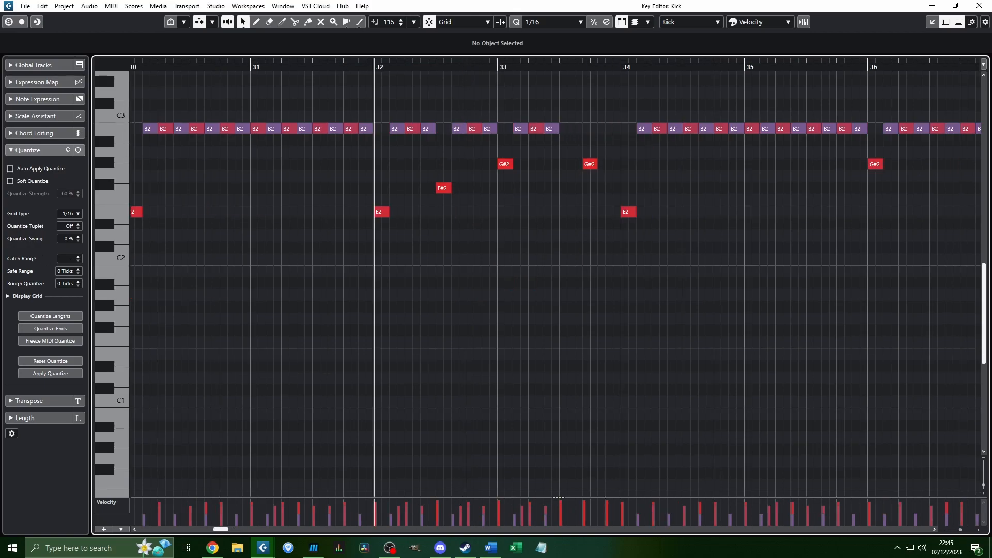
pyautogui.press('space')
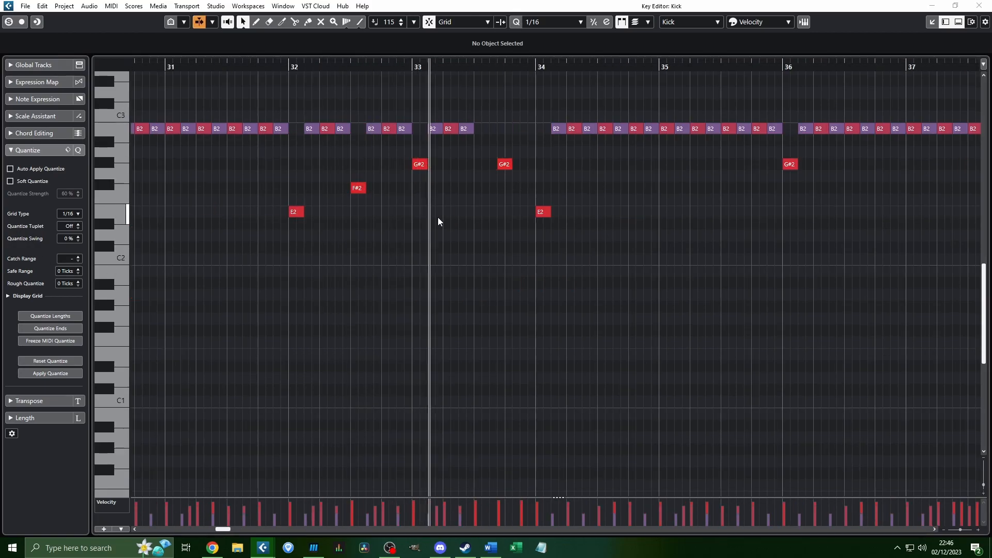
pyautogui.hscroll(2, 437, 216)
pyautogui.press('space')
# Step: Examine the high F3 and C#4 notes in bar 33
pyautogui.hscroll(-1, 344, 247)
pyautogui.scroll(4, 404, 217)
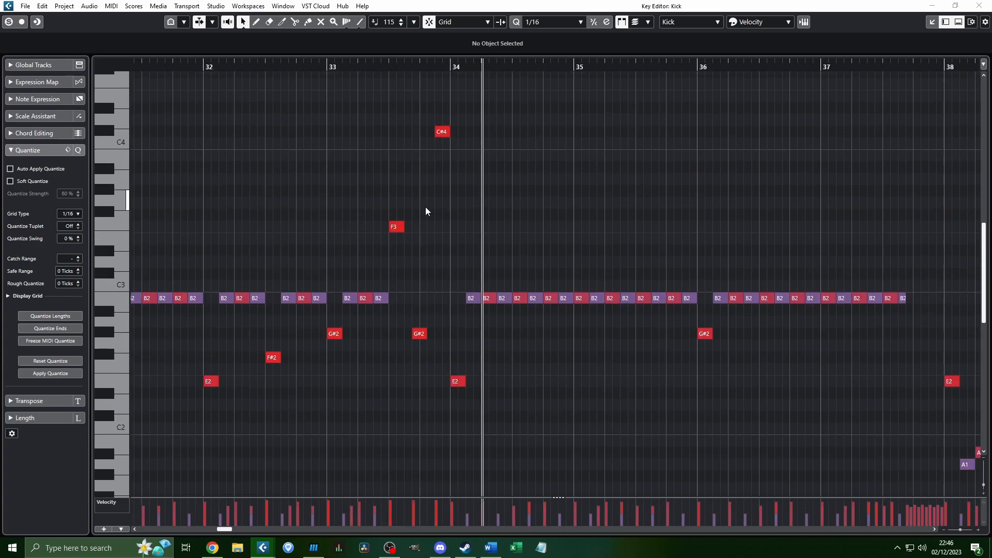
pyautogui.scroll(2, 445, 229)
pyautogui.click(444, 229)
pyautogui.scroll(6, 434, 235)
pyautogui.scroll(-6, 428, 239)
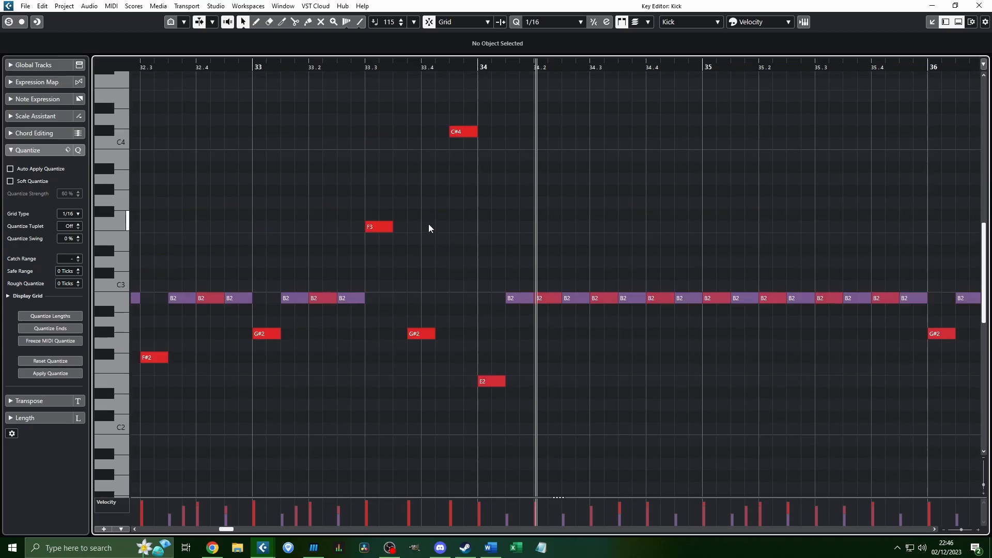
# Step: Play from beat 33.3 and review the notes onward to the fill before bar 38
pyautogui.click(364, 67)
pyautogui.scroll(-2, 466, 115)
pyautogui.press('space')
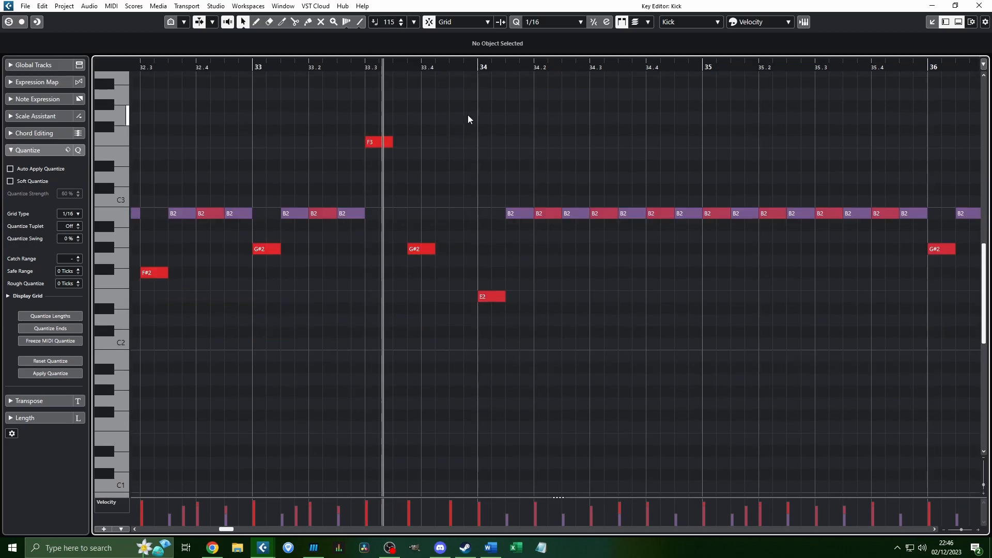
pyautogui.scroll(-4, 476, 129)
pyautogui.hscroll(1, 481, 166)
pyautogui.scroll(-2, 478, 183)
pyautogui.hscroll(2, 465, 192)
pyautogui.scroll(4, 462, 217)
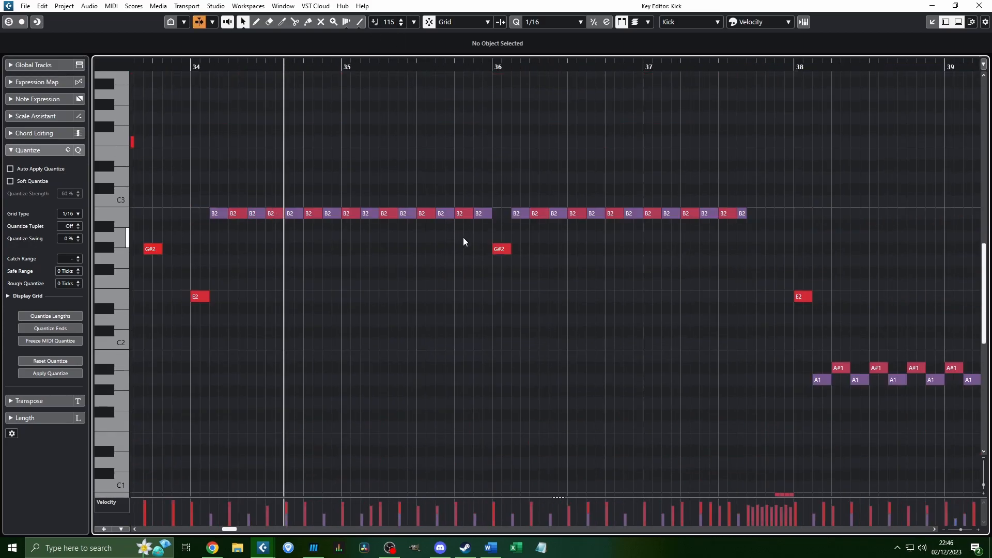
pyautogui.hscroll(1, 463, 237)
pyautogui.scroll(-4, 466, 242)
pyautogui.hscroll(1, 469, 243)
pyautogui.press('space')
# Step: Play the A0, A#0 and B0 fill in bar 37 through to the hit at bar 38
pyautogui.scroll(1, 605, 434)
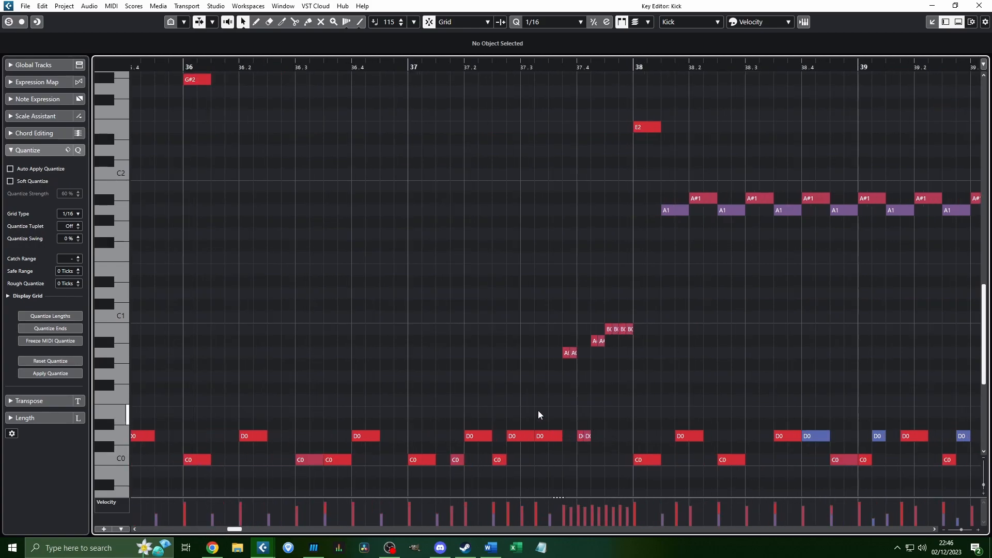
pyautogui.scroll(-1, 538, 410)
pyautogui.click(450, 66)
pyautogui.press('space')
pyautogui.scroll(1, 544, 355)
pyautogui.scroll(1, 578, 357)
pyautogui.press('space')
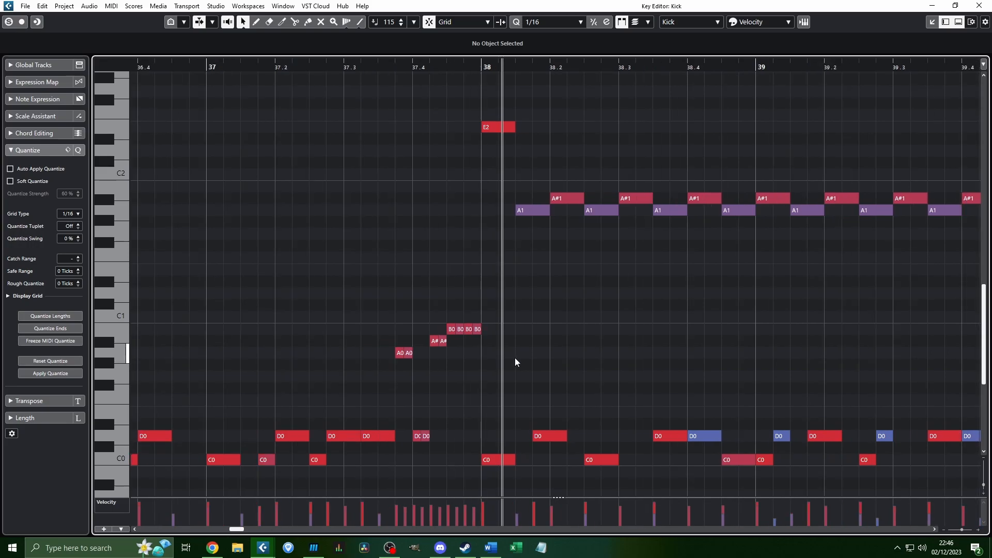
# Step: Raise the velocities of the A0, A#0, B0 and D0 fill notes before bar 38, the first A0 to 114, and play the fill
pyautogui.scroll(2, 470, 372)
pyautogui.scroll(1, 408, 362)
pyautogui.click(398, 356)
pyautogui.moveTo(417, 277); pyautogui.dragTo(603, 463)
pyautogui.scroll(-1, 441, 368)
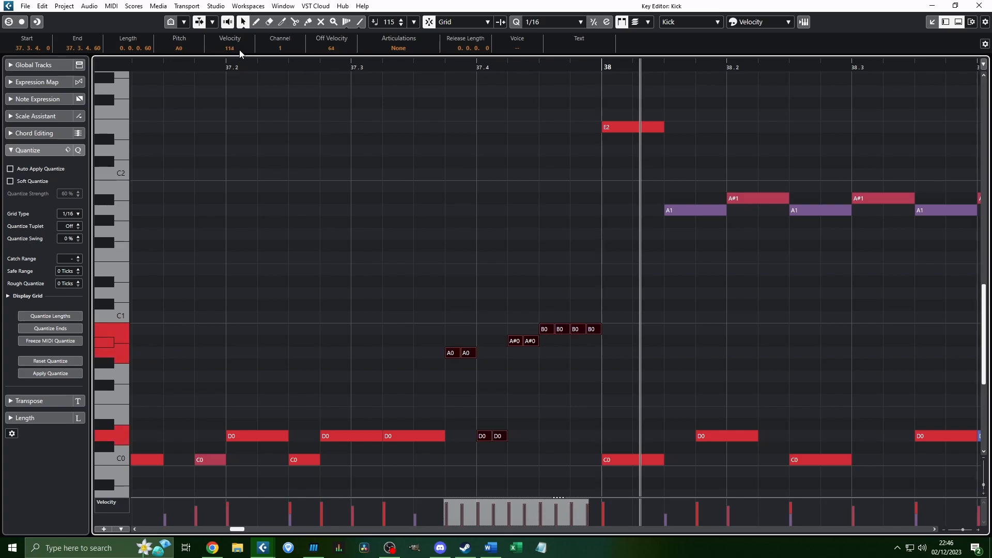
pyautogui.click(447, 64)
pyautogui.press('space')
pyautogui.press('space')
# Step: Lower the bar 37 fill notes' velocities again, replay the fill and clear the note selection
pyautogui.scroll(-2, 252, 49)
pyautogui.click(443, 65)
pyautogui.press('space')
pyautogui.moveTo(356, 67); pyautogui.dragTo(360, 62)
pyautogui.click(513, 244)
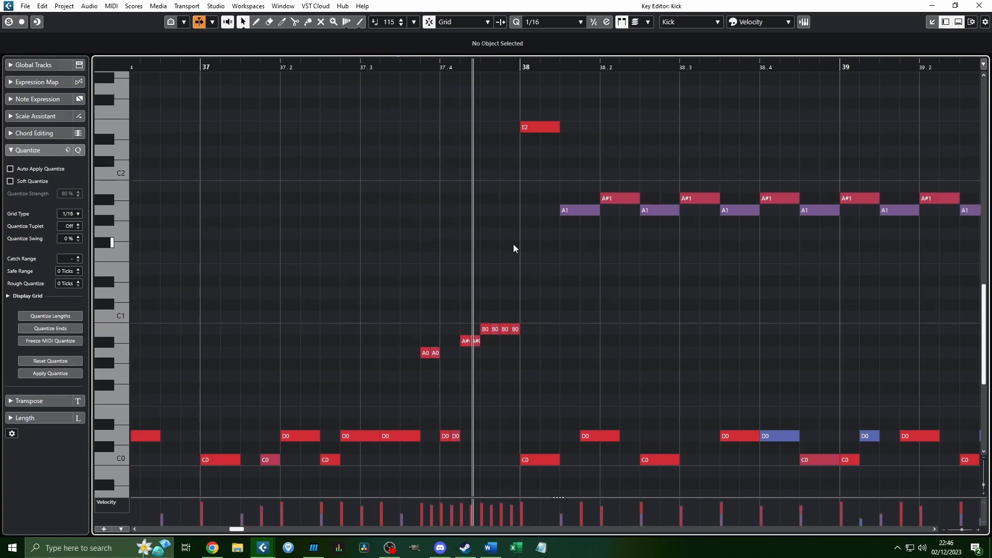
# Step: Place the playhead at the start of bar 38 and select the quiet D0 note at 38.4
pyautogui.scroll(-2, 513, 244)
pyautogui.hscroll(3, 440, 232)
pyautogui.scroll(-3, 438, 231)
pyautogui.scroll(2, 320, 265)
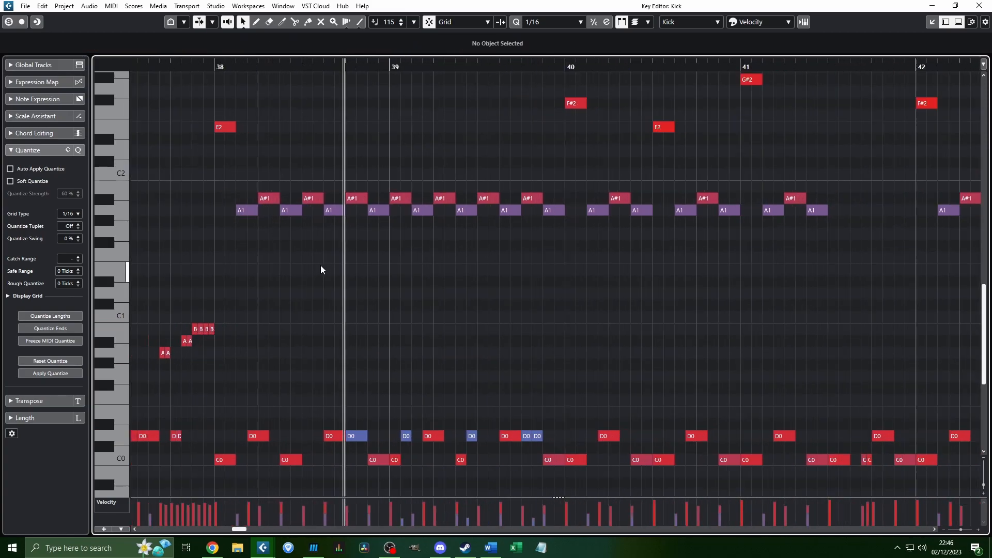
pyautogui.scroll(2, 313, 330)
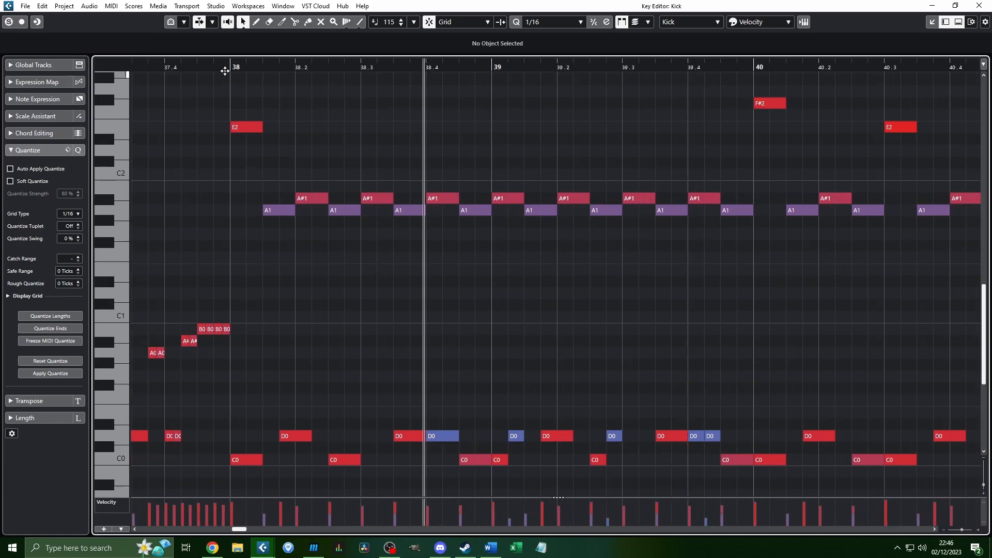
pyautogui.click(228, 67)
pyautogui.click(434, 438)
# Step: Clear the note selection, play from bar 38 through the fill at the end of bar 43, and stop at bar 44
pyautogui.scroll(-3, 424, 364)
pyautogui.hscroll(-3, 413, 343)
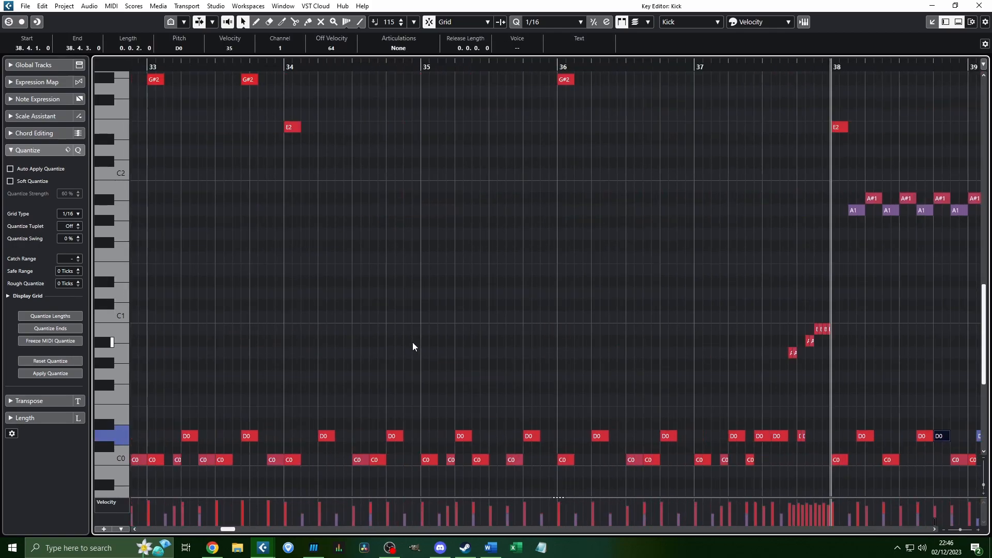
pyautogui.hscroll(3, 414, 340)
pyautogui.click(400, 322)
pyautogui.scroll(3, 381, 293)
pyautogui.press('space')
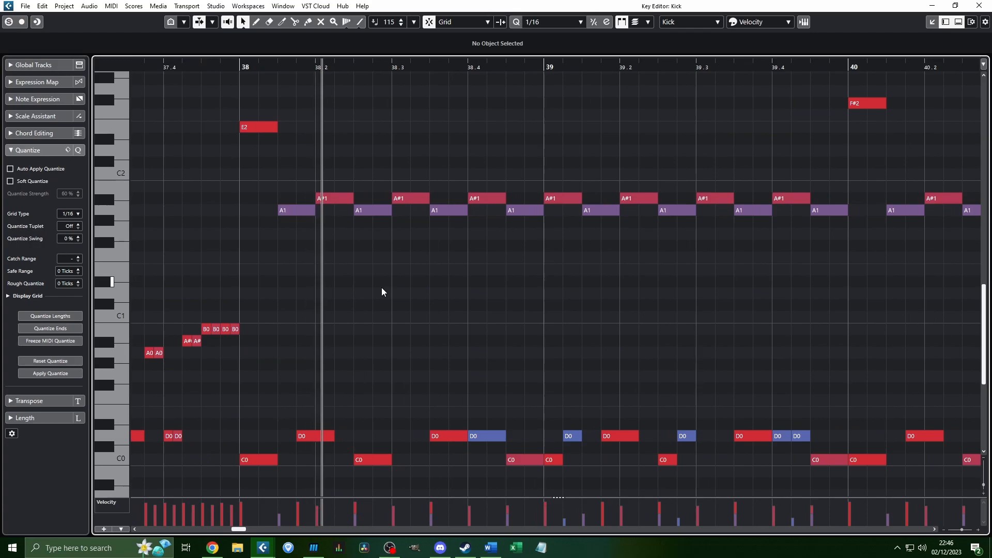
pyautogui.hscroll(3, 381, 287)
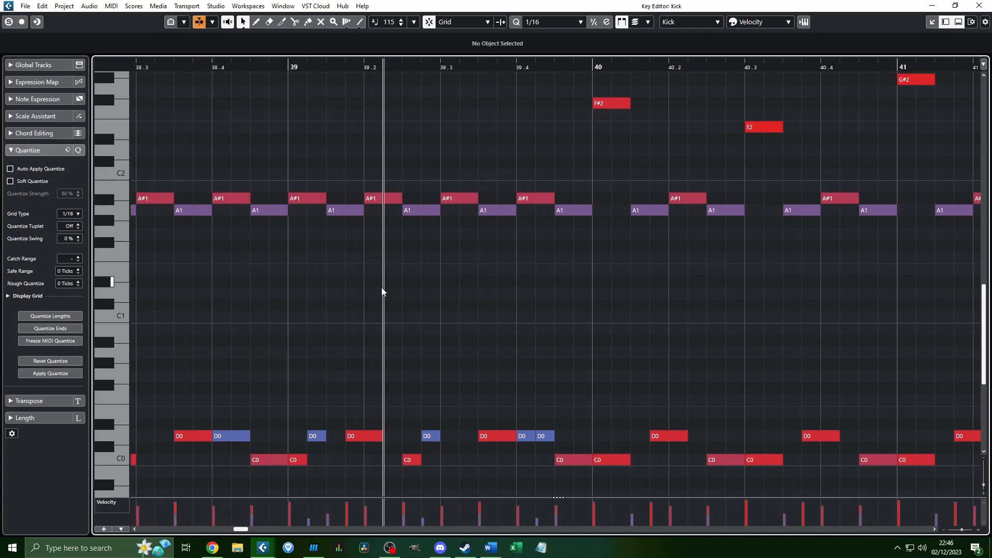
pyautogui.scroll(-3, 382, 287)
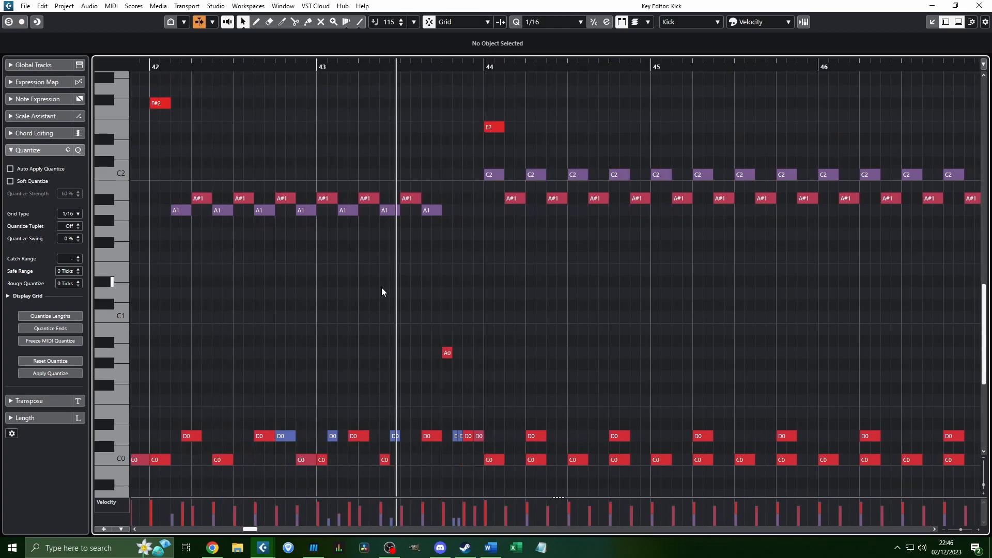
pyautogui.press('space')
pyautogui.scroll(-2, 381, 292)
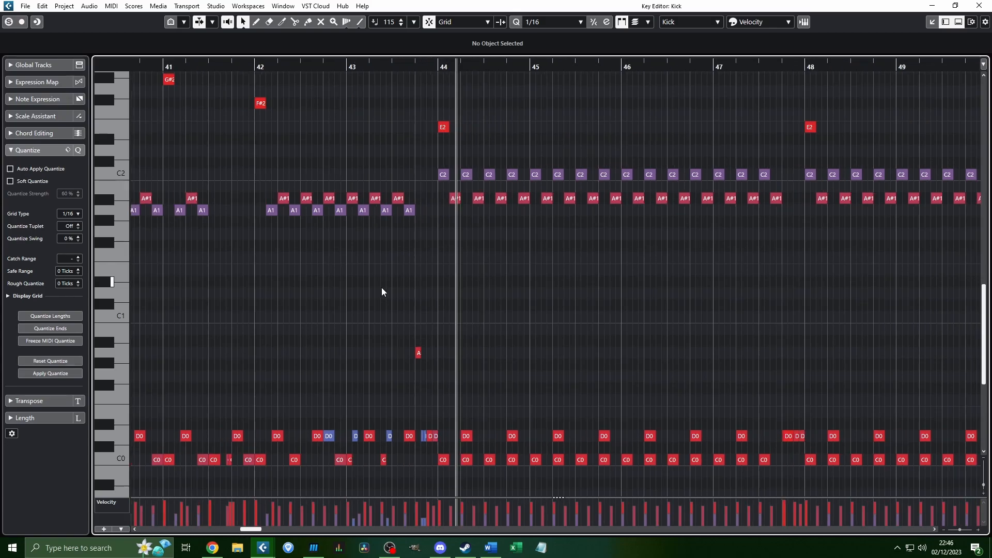
# Step: Return the playhead to bar 38, inspect the D0 ghost note at 38.4 and deselect it
pyautogui.hscroll(-6, 383, 292)
pyautogui.scroll(2, 395, 292)
pyautogui.hscroll(3, 383, 274)
pyautogui.click(166, 63)
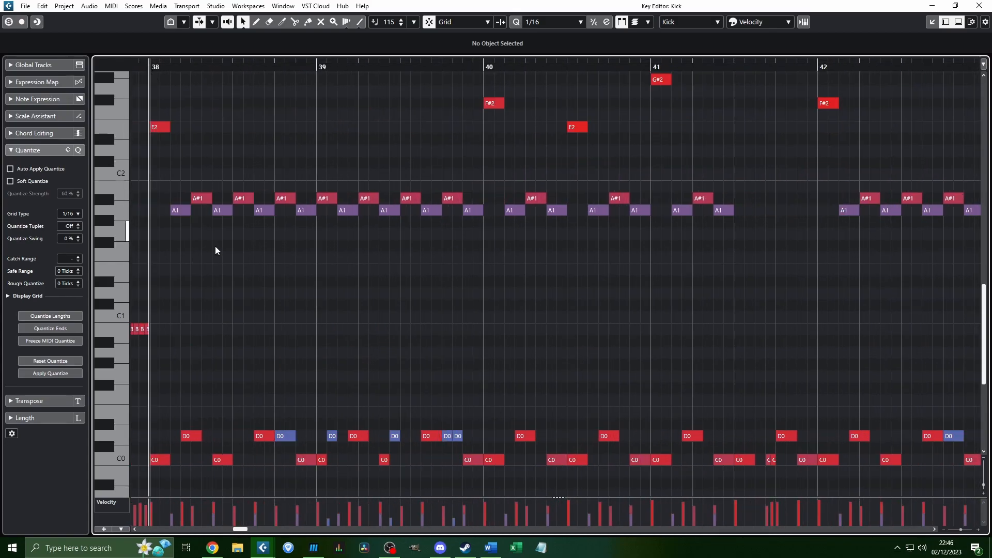
pyautogui.scroll(2, 222, 355)
pyautogui.click(309, 435)
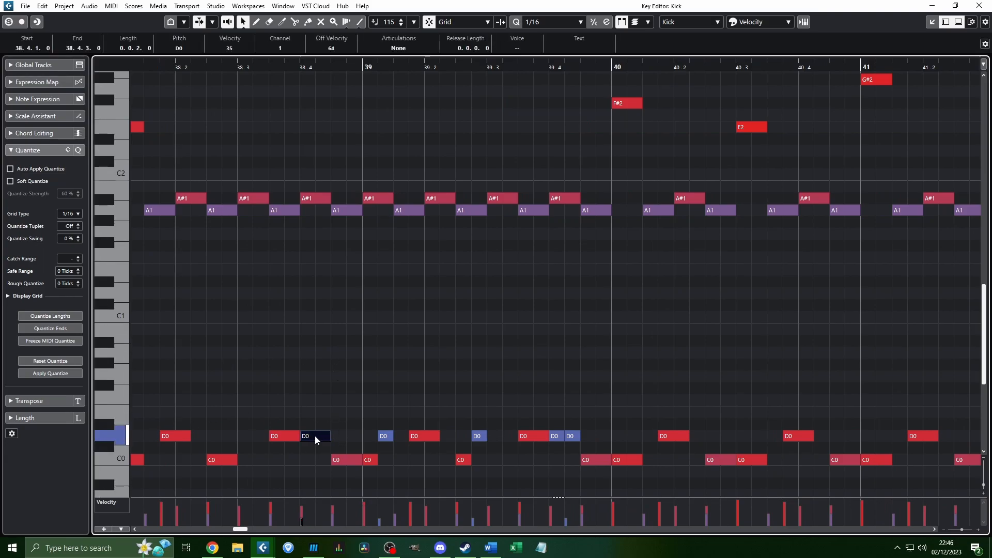
pyautogui.click(133, 434)
# Step: Play the groove from bar 38 and examine the kick and snare notes through bar 39
pyautogui.hscroll(-5, 351, 404)
pyautogui.press('space')
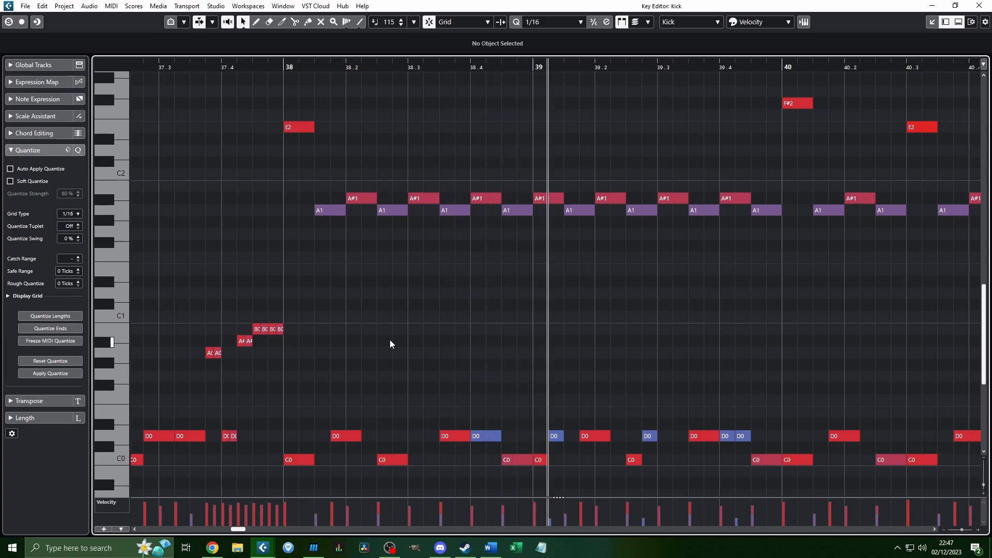
pyautogui.scroll(-5, 598, 328)
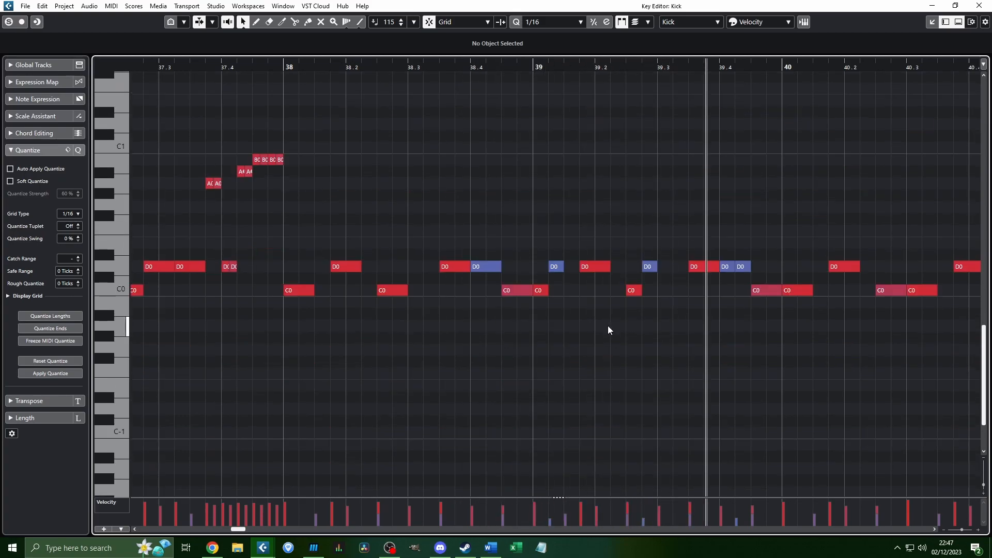
pyautogui.press('g')
pyautogui.scroll(4, 489, 281)
pyautogui.press('g')
pyautogui.press('g')
pyautogui.press('g')
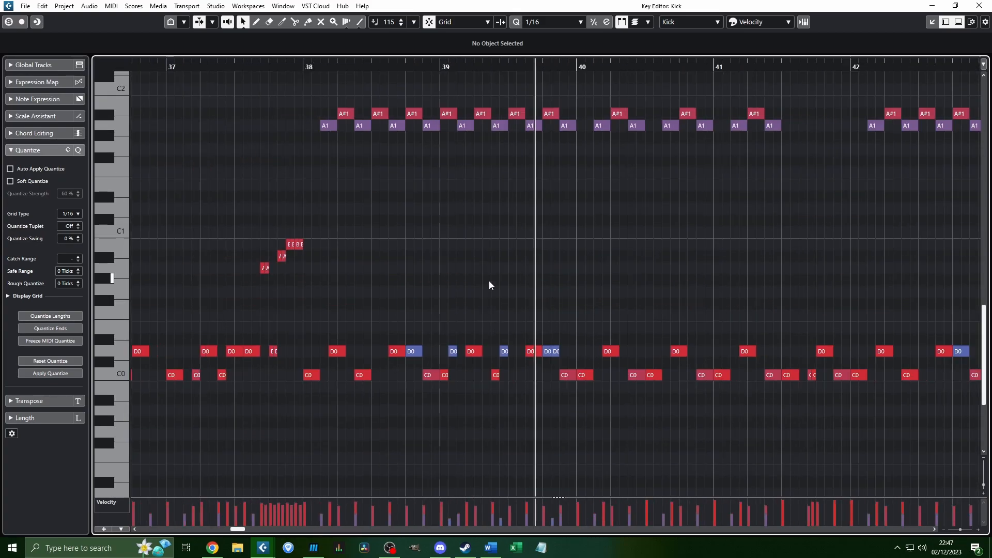
# Step: Play from the paired short C0 kicks just before 41.4 and return the playhead to their start
pyautogui.scroll(1, 384, 299)
pyautogui.hscroll(1, 383, 299)
pyautogui.hscroll(-2, 393, 297)
pyautogui.scroll(-1, 411, 293)
pyautogui.scroll(1, 577, 292)
pyautogui.hscroll(2, 578, 292)
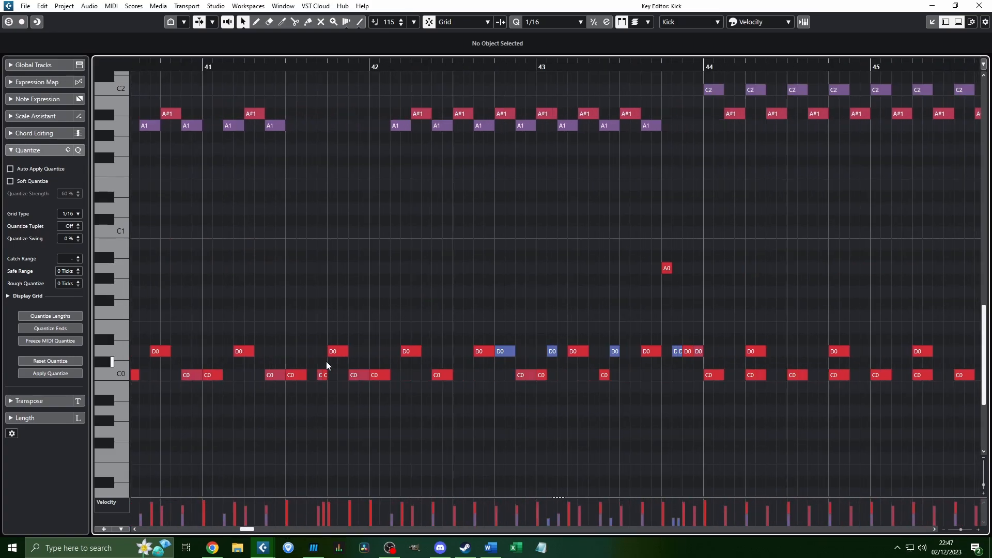
pyautogui.scroll(1, 329, 361)
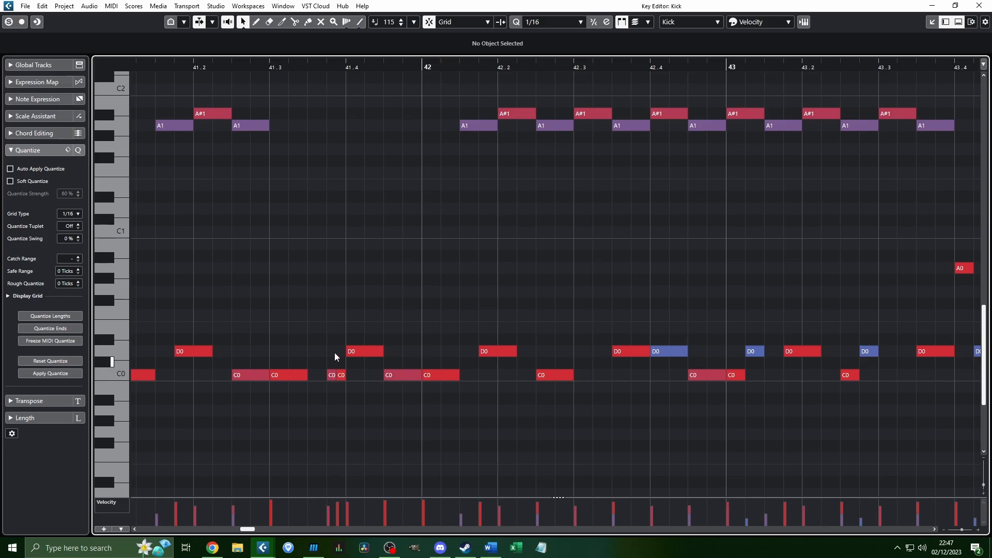
pyautogui.click(328, 62)
pyautogui.scroll(1, 335, 222)
pyautogui.scroll(-1, 335, 232)
pyautogui.press('space')
pyautogui.click(322, 65)
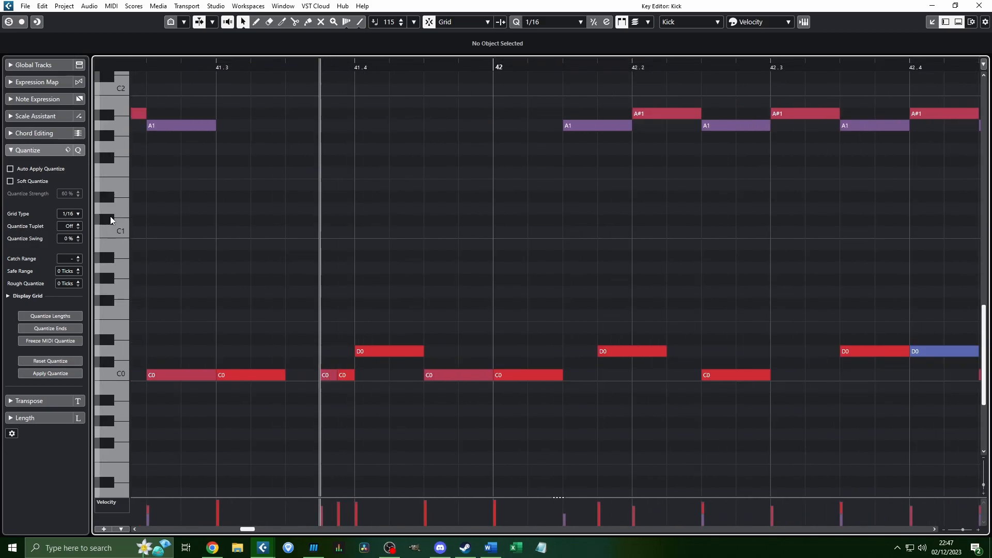
# Step: Open the Kick track's Kontakt drum instrument, examine the drum kit, and move its window out of the way
pyautogui.click(804, 21)
pyautogui.moveTo(403, 60); pyautogui.dragTo(631, 46)
pyautogui.moveTo(417, 52); pyautogui.dragTo(398, 122)
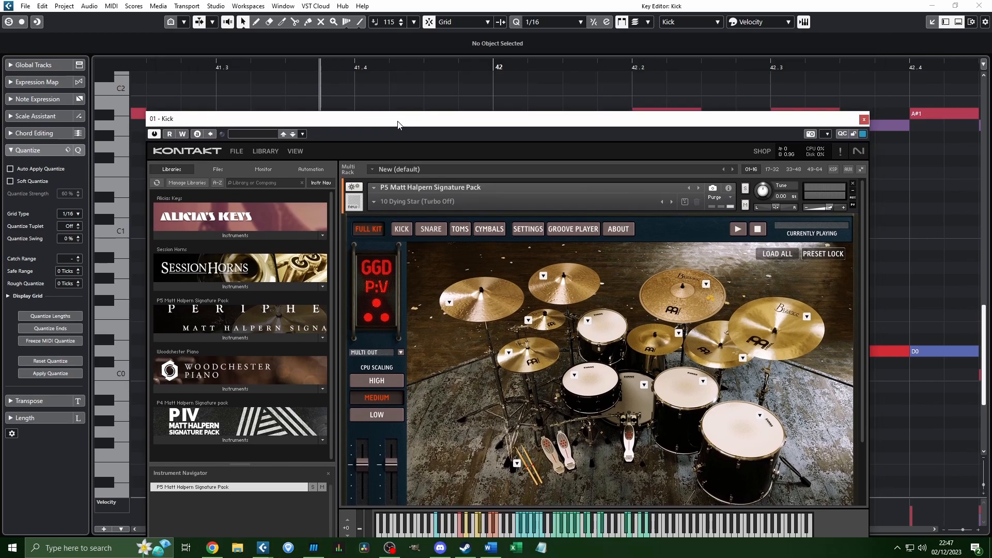
pyautogui.moveTo(575, 121); pyautogui.dragTo(555, 75)
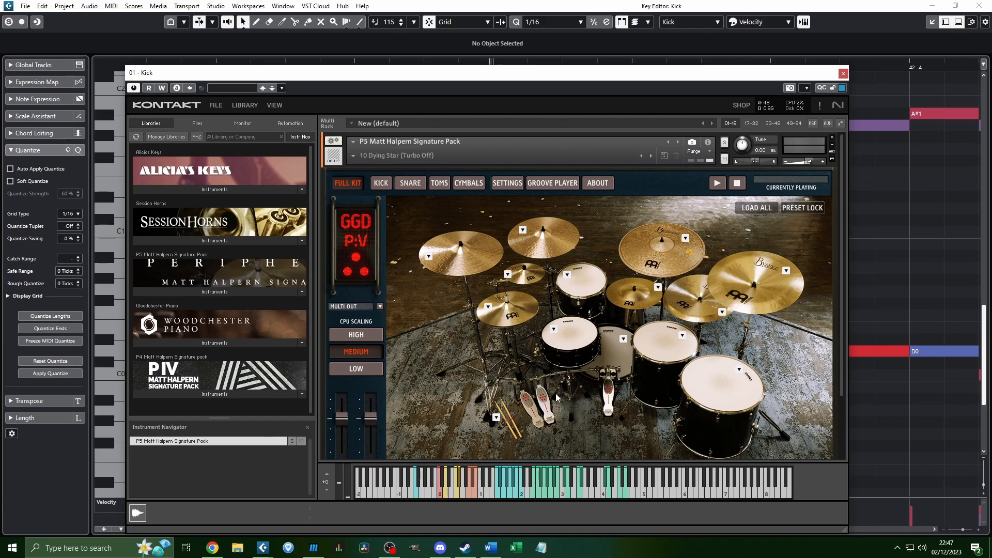
pyautogui.moveTo(624, 73); pyautogui.dragTo(0, 129)
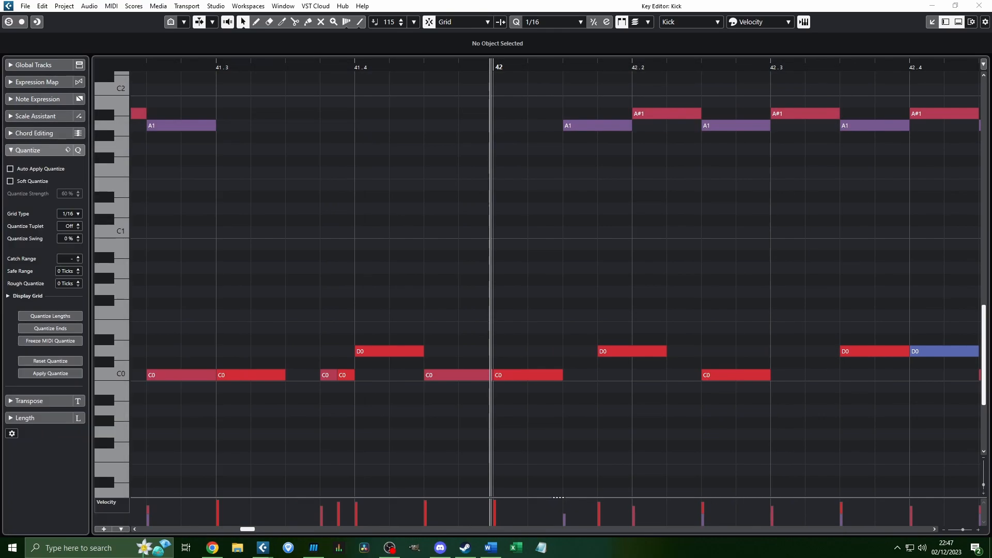
pyautogui.click(411, 145)
# Step: Replay the double C0 kick leading into the D0 snare at 41.4 and stop
pyautogui.scroll(-2, 411, 144)
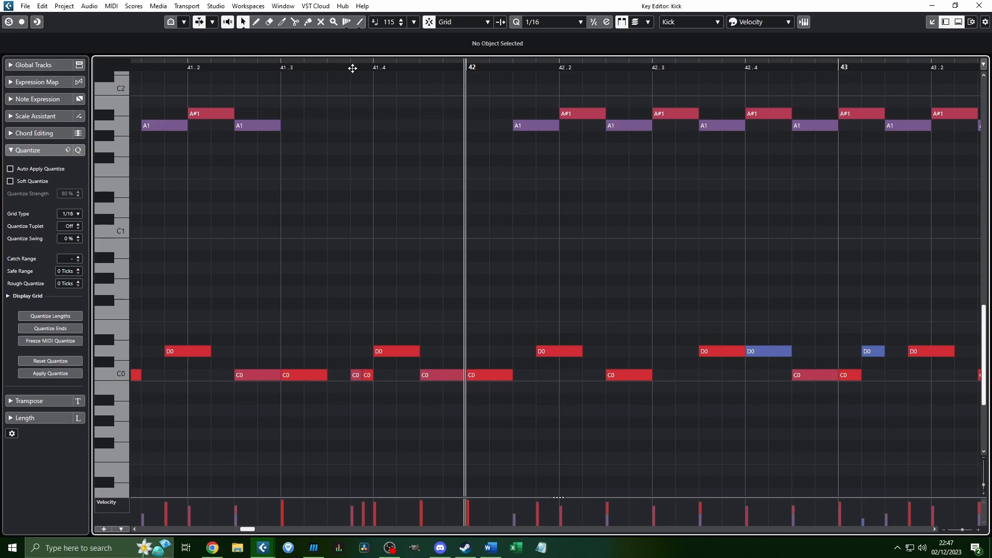
pyautogui.moveTo(352, 68); pyautogui.dragTo(355, 258)
pyautogui.press('space')
pyautogui.press('space')
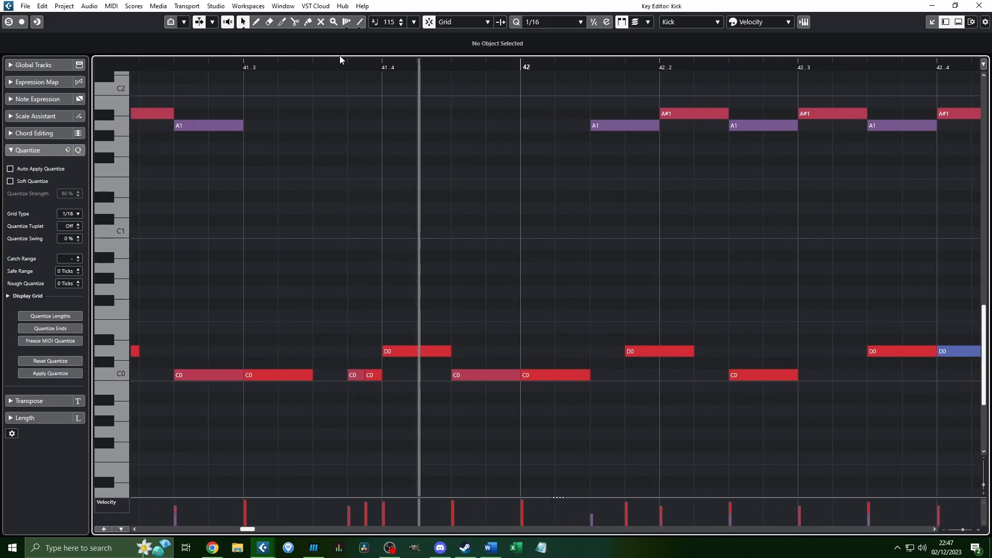
pyautogui.scroll(-2, 426, 160)
pyautogui.scroll(2, 379, 382)
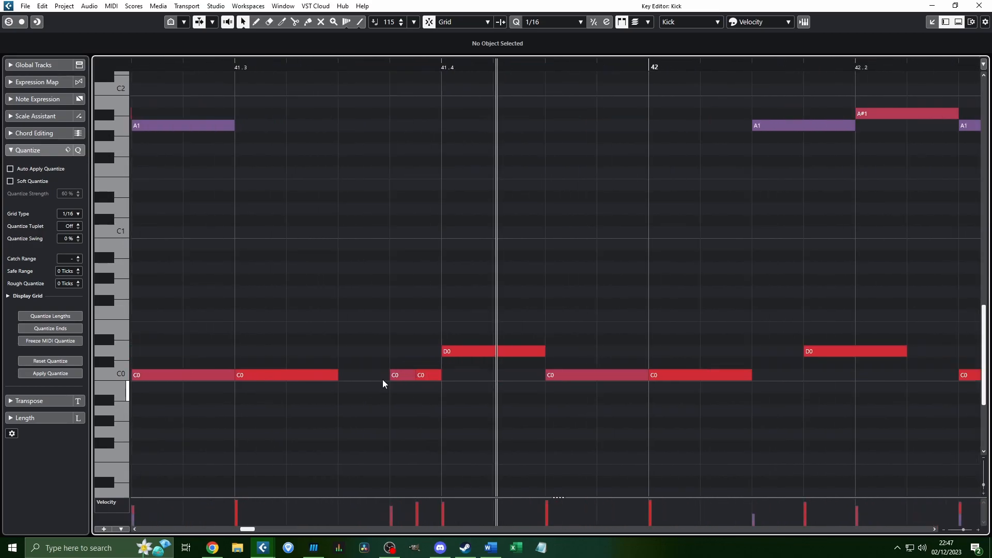
# Step: Select each of the two short C0 kicks before 41.4 in turn to check their velocities
pyautogui.click(402, 374)
pyautogui.scroll(1, 417, 398)
pyautogui.scroll(-1, 417, 398)
pyautogui.scroll(1, 416, 397)
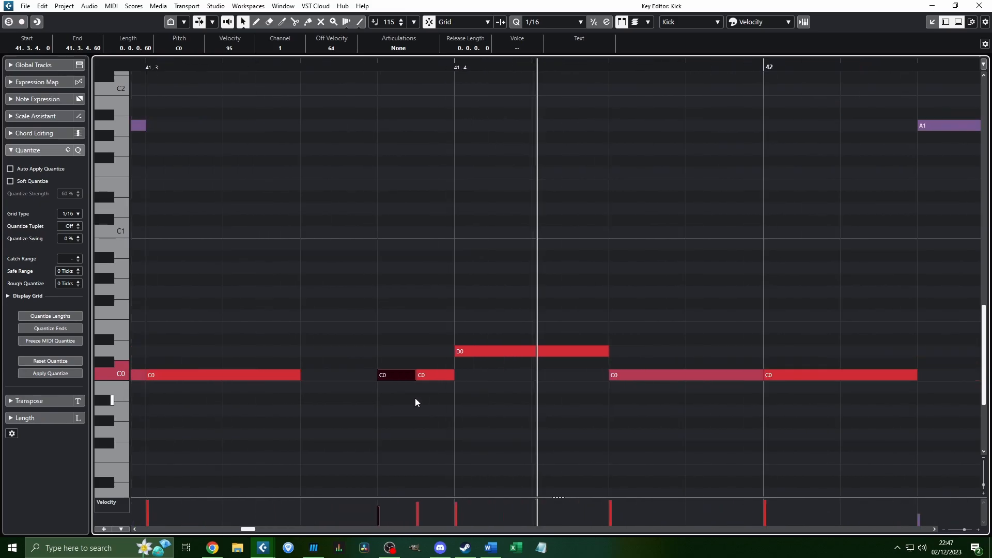
pyautogui.press('Right')
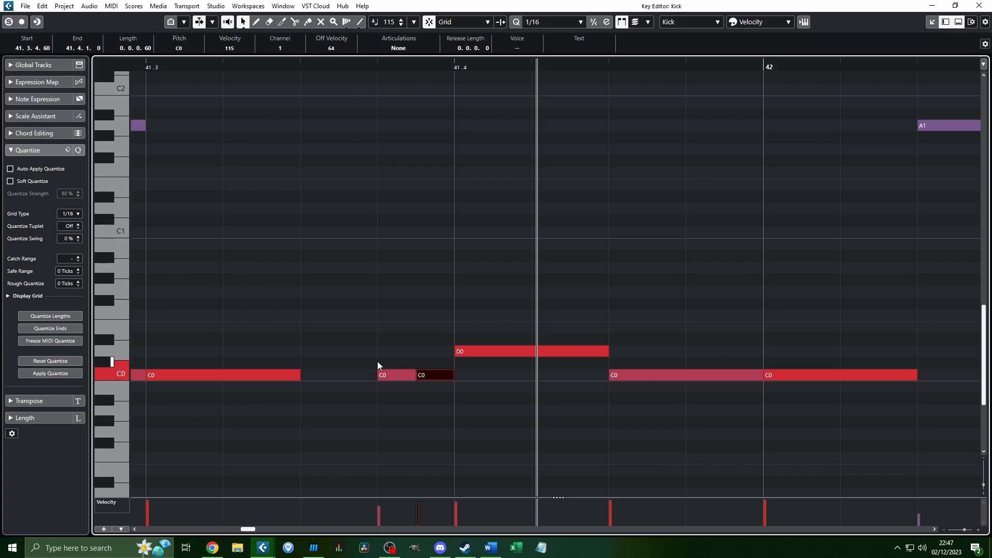
# Step: Play from 41.2 through the double kick and on into bar 42
pyautogui.scroll(-4, 377, 364)
pyautogui.scroll(-1, 210, 86)
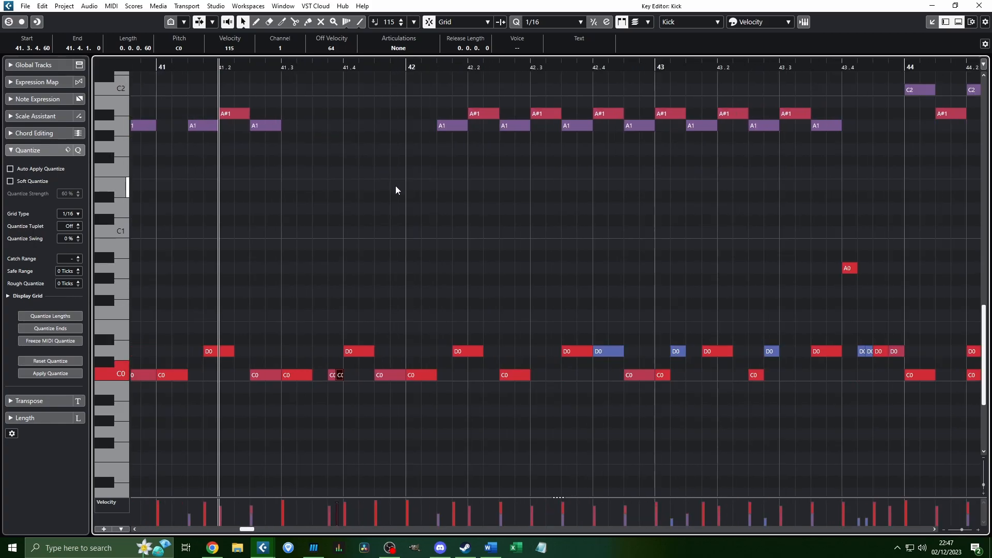
pyautogui.scroll(-1, 473, 280)
pyautogui.hscroll(1, 475, 282)
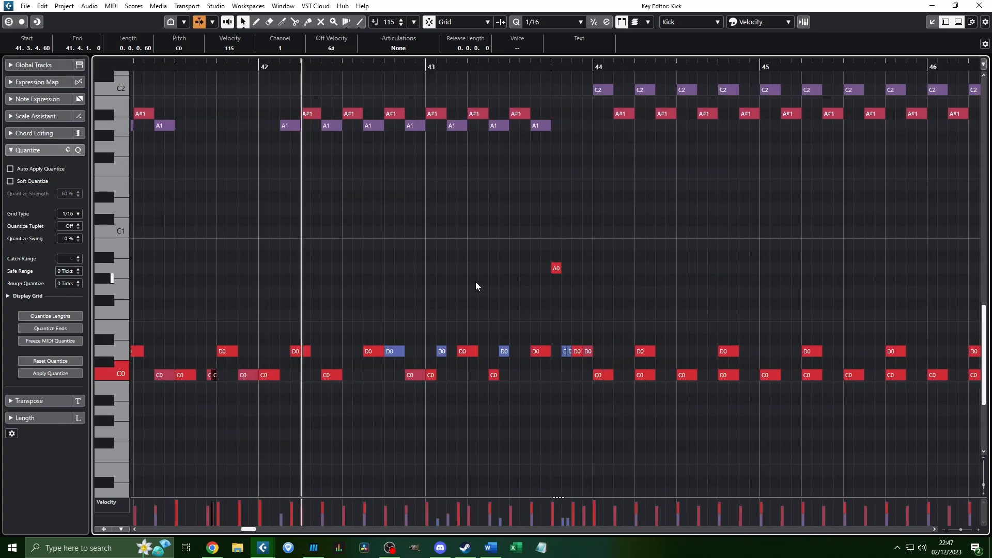
# Step: Set the velocity of the F#2 note at the start of bar 40 to 124
pyautogui.scroll(2, 439, 274)
pyautogui.scroll(-1, 440, 274)
pyautogui.hscroll(-1, 421, 230)
pyautogui.scroll(-1, 415, 230)
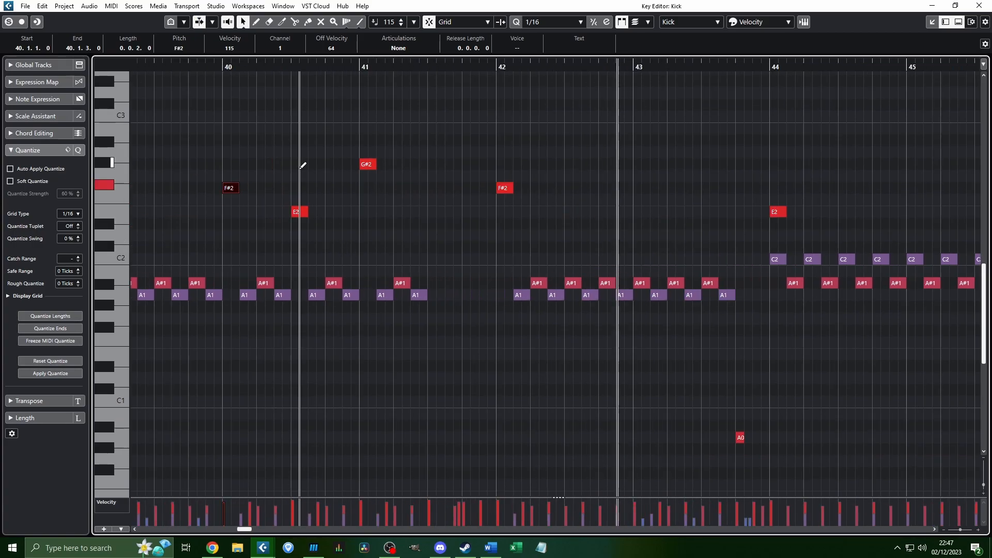
pyautogui.scroll(-2, 299, 168)
pyautogui.hscroll(-1, 300, 170)
pyautogui.scroll(2, 372, 199)
pyautogui.scroll(1, 352, 237)
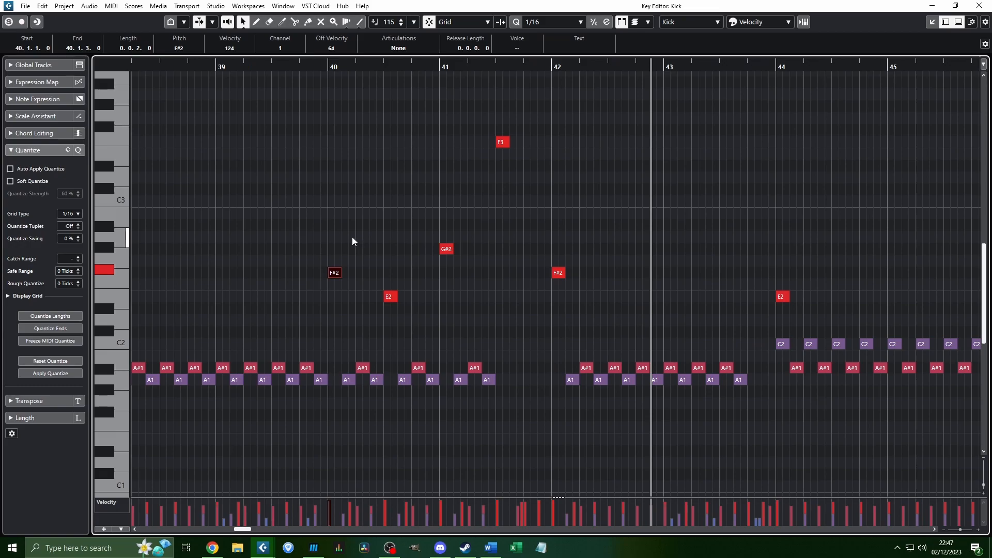
# Step: Select the E2 note at the start of bar 38 and play the pattern from there
pyautogui.hscroll(-2, 353, 237)
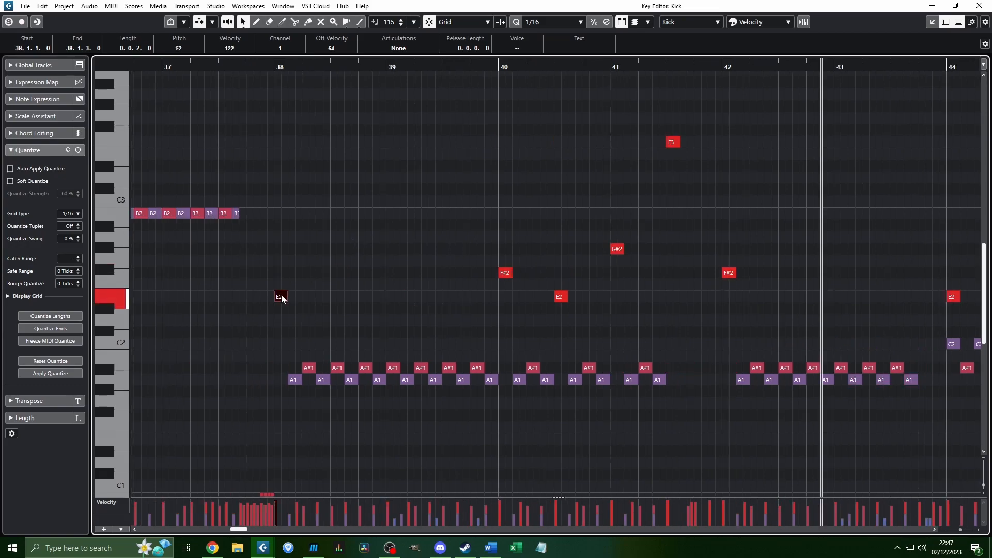
pyautogui.hscroll(-5, 300, 295)
pyautogui.hscroll(4, 351, 297)
pyautogui.scroll(1, 423, 290)
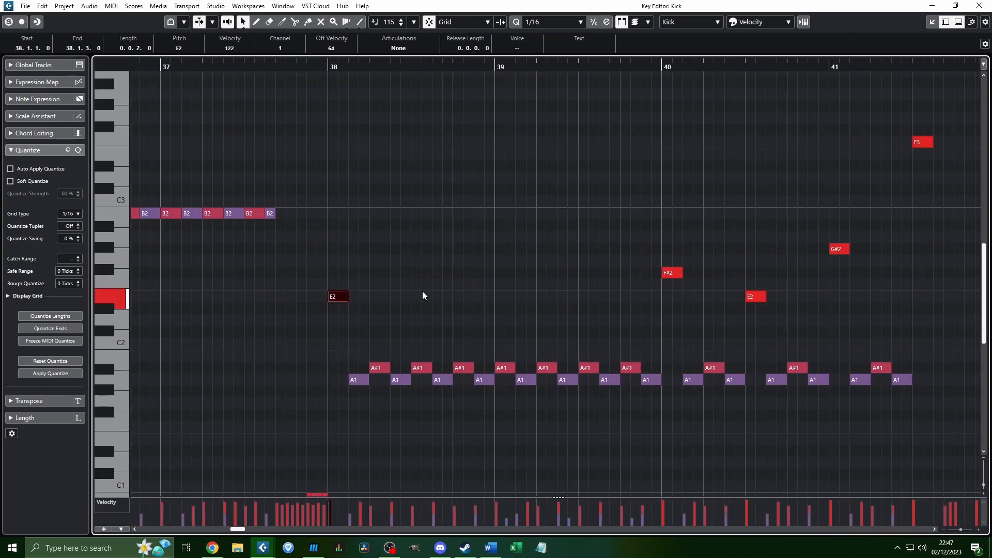
pyautogui.scroll(-1, 423, 291)
pyautogui.click(371, 66)
pyautogui.press('space')
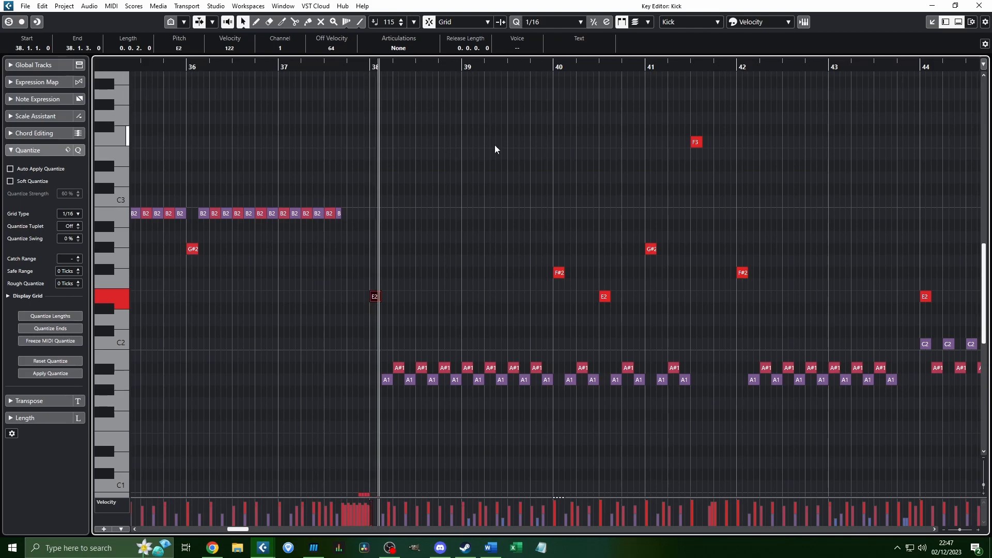
pyautogui.scroll(-2, 497, 139)
pyautogui.hscroll(2, 429, 170)
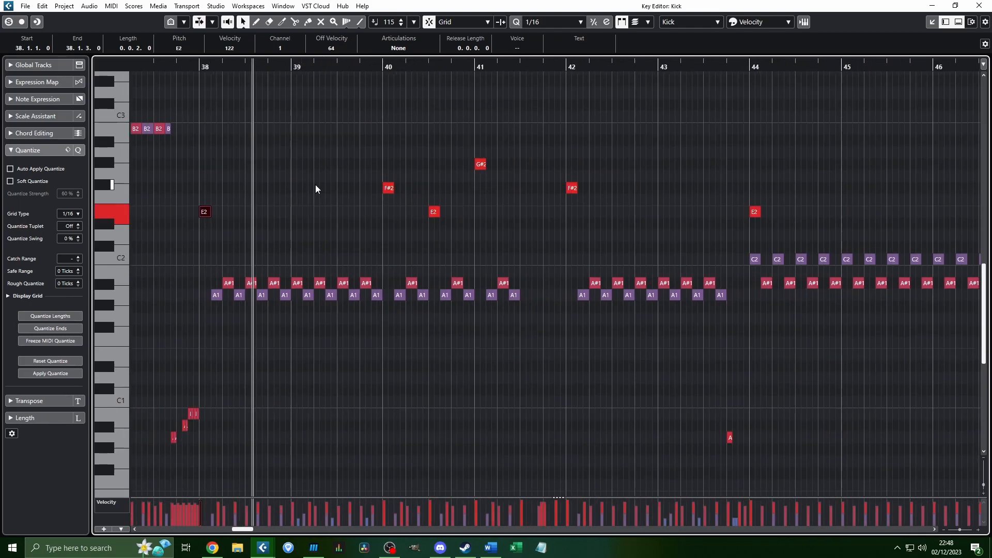
# Step: Select the high F3 note in bar 41 and then the C#4 note just before bar 42 to check them
pyautogui.scroll(6, 314, 215)
pyautogui.scroll(-4, 347, 215)
pyautogui.hscroll(1, 347, 215)
pyautogui.scroll(2, 352, 221)
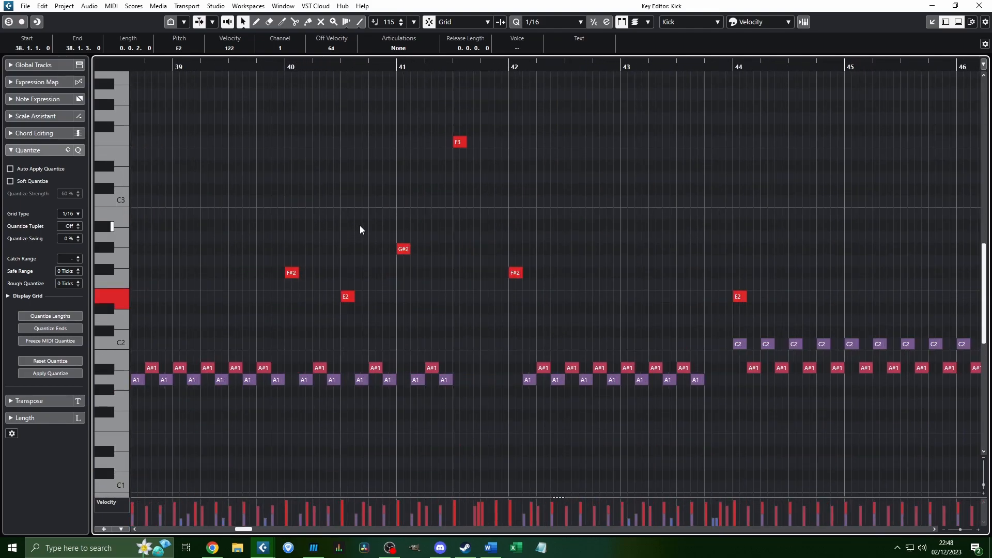
pyautogui.scroll(4, 420, 231)
pyautogui.click(481, 312)
pyautogui.click(532, 217)
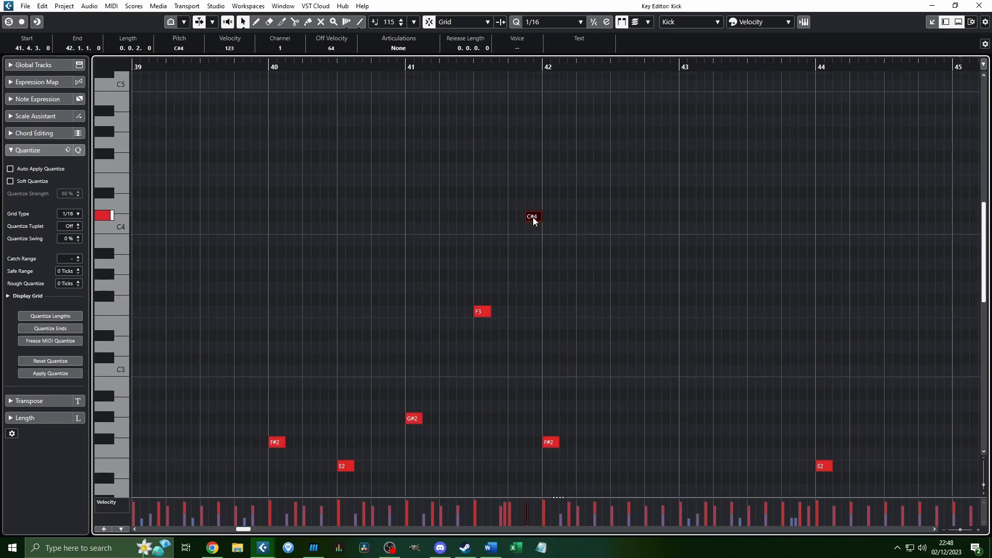
# Step: Select the F#2 cymbal hit at the start of bar 42 and examine the notes up to bar 44
pyautogui.scroll(-4, 547, 259)
pyautogui.click(550, 273)
pyautogui.hscroll(3, 406, 290)
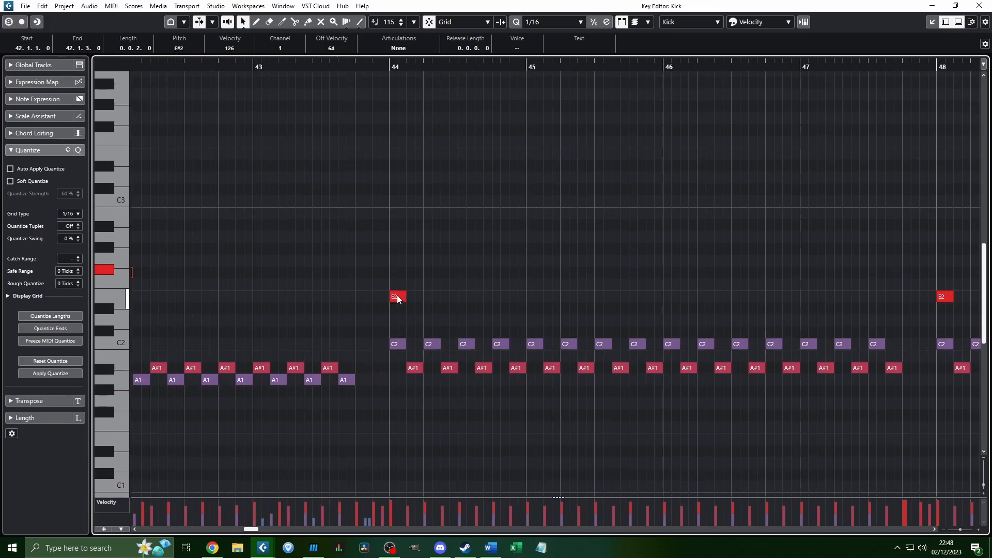
pyautogui.scroll(3, 426, 292)
pyautogui.scroll(-8, 425, 292)
pyautogui.scroll(4, 440, 243)
pyautogui.click(444, 283)
pyautogui.scroll(-4, 444, 283)
pyautogui.scroll(2, 465, 271)
# Step: Play back the alternating C2 and A#1 pattern that starts in bar 44 and stop in bar 45
pyautogui.press('space')
pyautogui.hscroll(1, 467, 269)
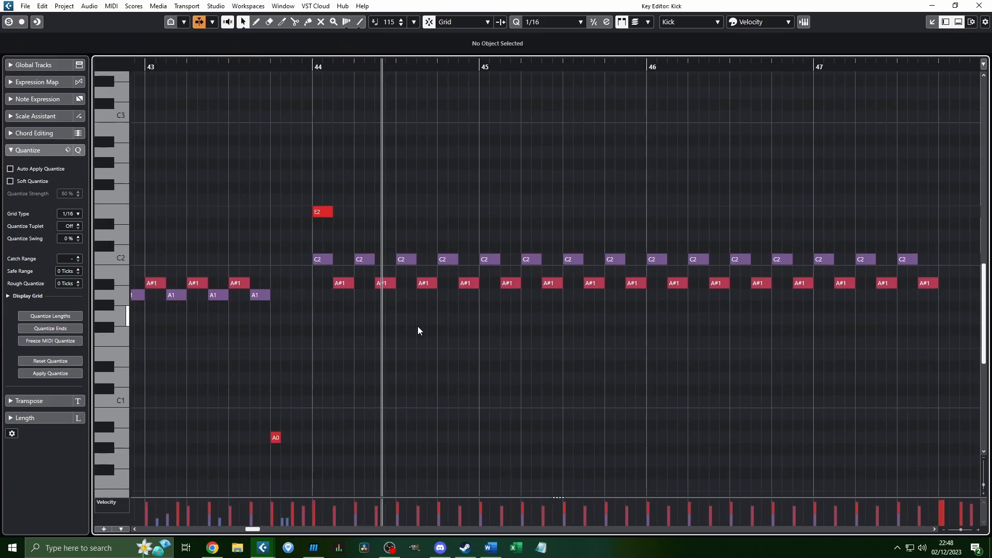
pyautogui.hscroll(2, 409, 332)
pyautogui.scroll(-2, 357, 329)
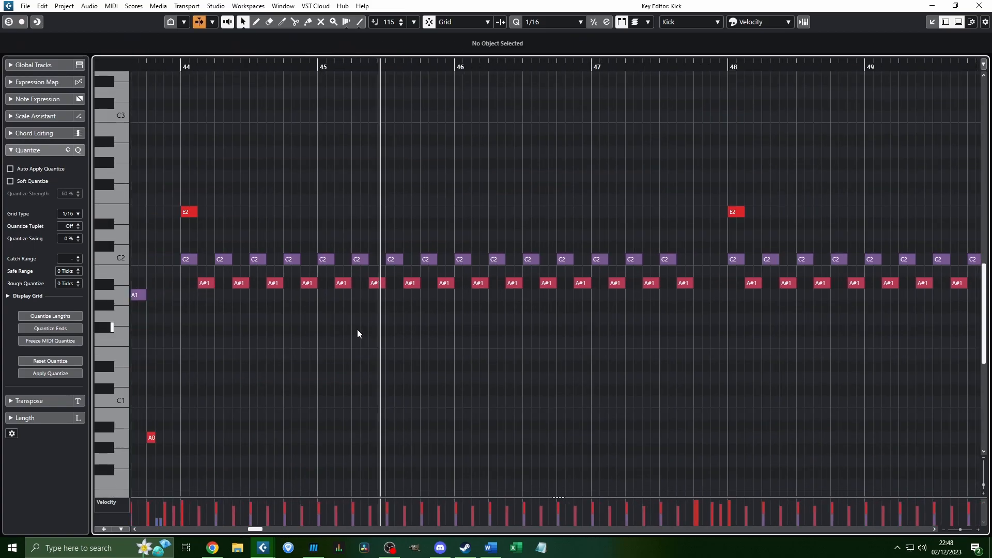
pyautogui.scroll(-4, 364, 322)
pyautogui.press('space')
pyautogui.scroll(2, 376, 273)
pyautogui.scroll(5, 404, 284)
pyautogui.scroll(2, 396, 338)
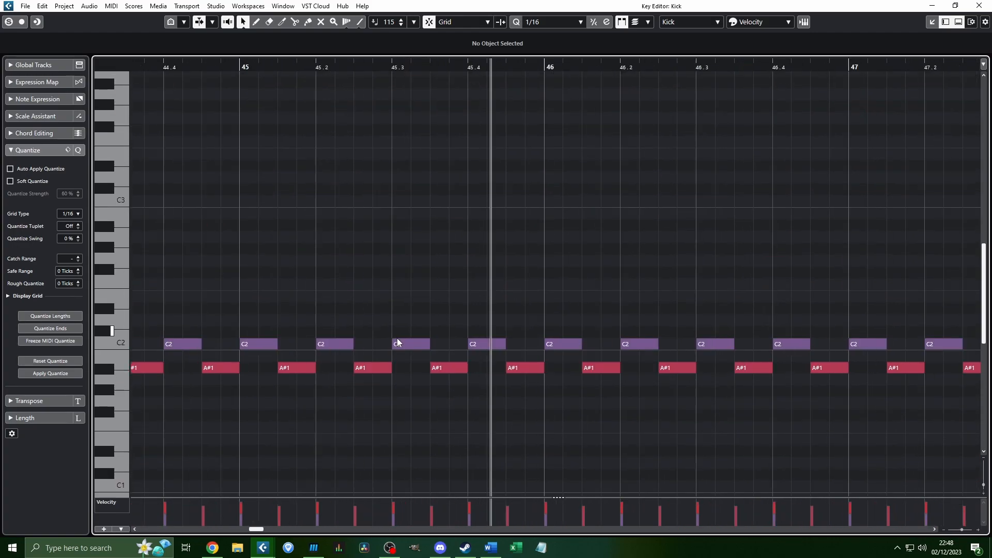
# Step: Audition the A#1 note just before beat 45.3 and the C2 note on that beat
pyautogui.click(372, 368)
pyautogui.click(359, 369)
pyautogui.click(407, 343)
pyautogui.click(386, 369)
pyautogui.click(410, 345)
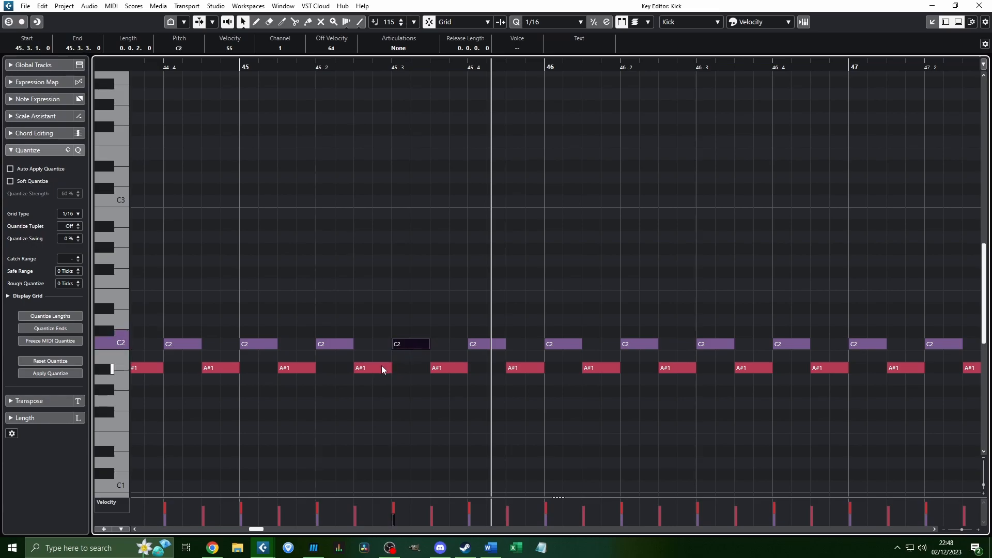
# Step: Play back the groove from the start of bar 44
pyautogui.scroll(-2, 417, 343)
pyautogui.click(153, 69)
pyautogui.press('space')
pyautogui.scroll(-4, 361, 190)
# Step: Transpose all the C2 notes in bars 44 to 47 down to F#1 and return the playhead to bar 44
pyautogui.moveTo(143, 172); pyautogui.dragTo(772, 182)
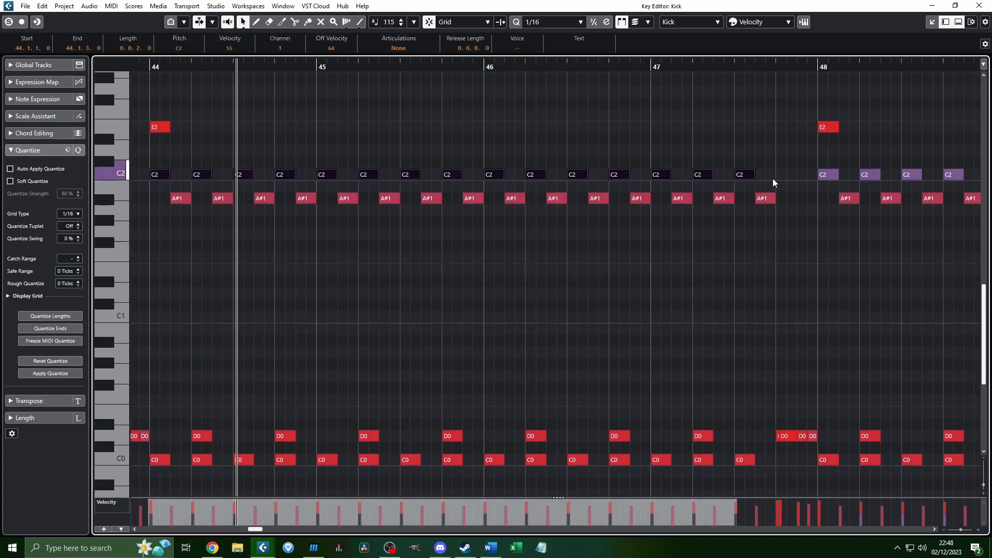
pyautogui.press('Down')
pyautogui.press('Down')
pyautogui.press('Down')
pyautogui.press('Down')
pyautogui.press('Down')
pyautogui.press('Down')
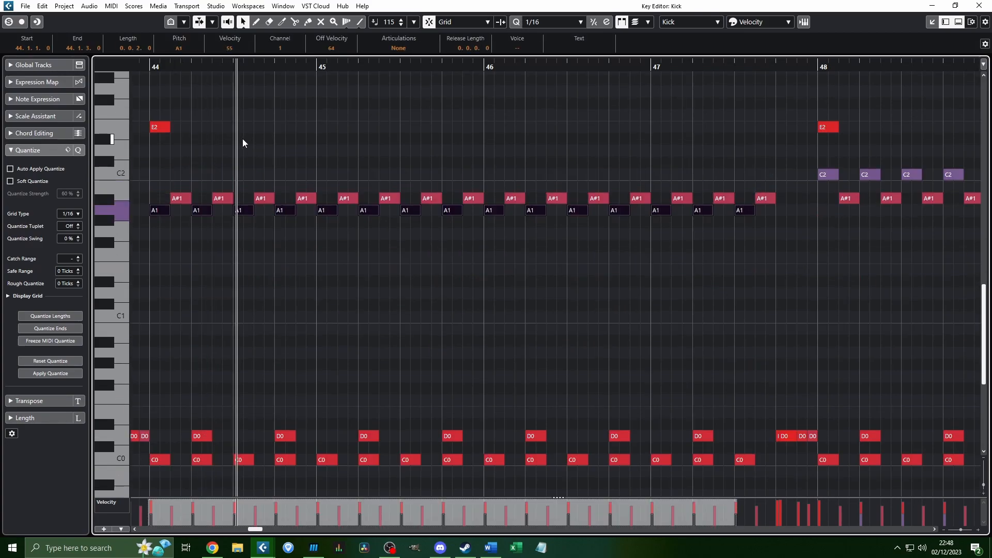
pyautogui.click(151, 67)
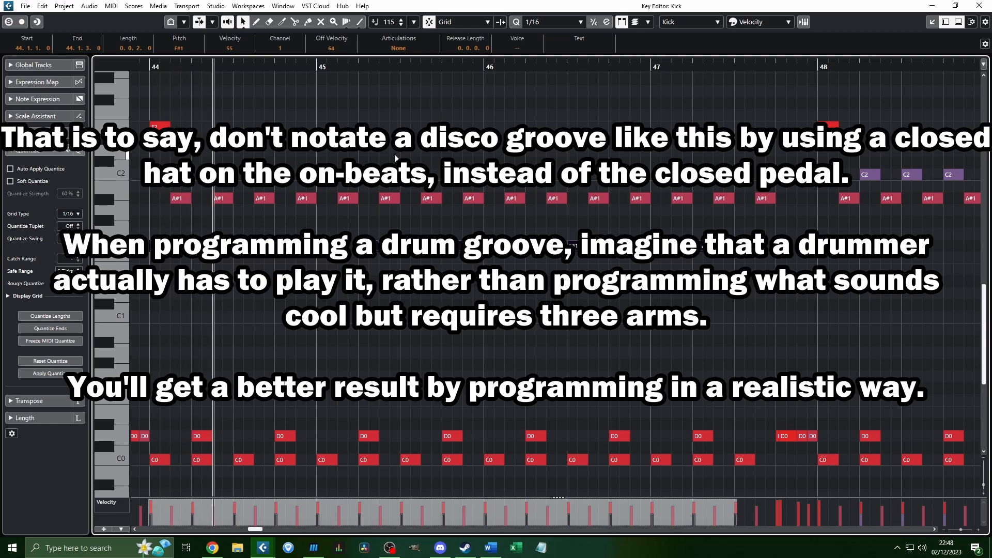
# Step: Move the selected F#1 notes back up to C2 and play the groove from bar 45
pyautogui.press('Up')
pyautogui.press('Up')
pyautogui.press('Up')
pyautogui.press('Up')
pyautogui.press('Up')
pyautogui.press('Up')
pyautogui.click(316, 63)
pyautogui.press('space')
# Step: Lower the selected C2 notes to F#1 again and return the playhead to bar 45 for comparison
pyautogui.press('Down')
pyautogui.press('Down')
pyautogui.press('Down')
pyautogui.press('Down')
pyautogui.press('Down')
pyautogui.press('Down')
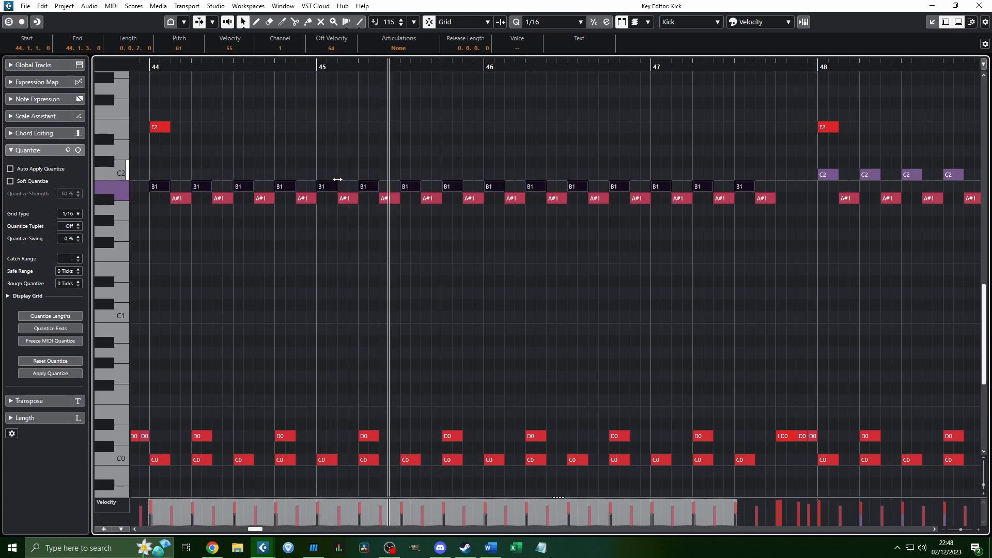
pyautogui.click(319, 64)
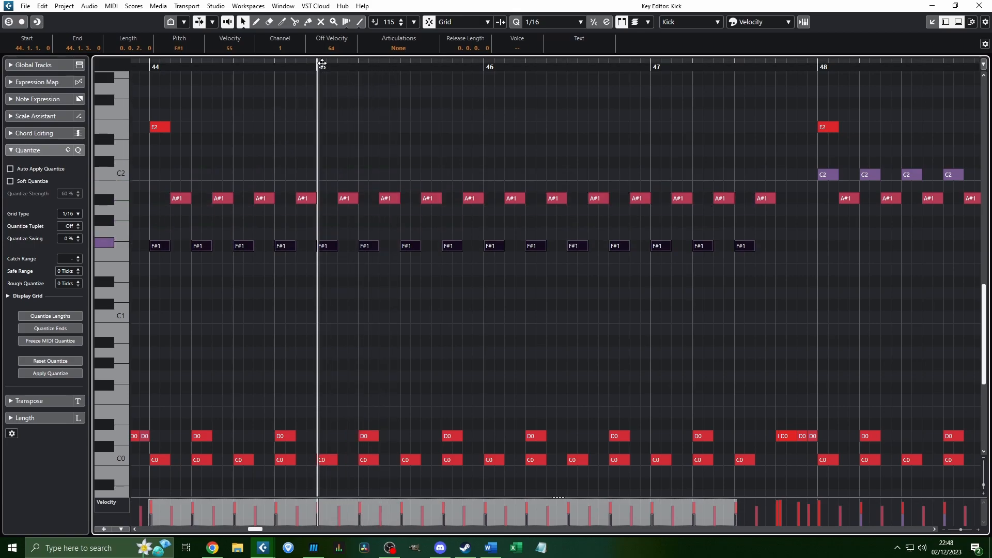
# Step: Raise the selected notes from F#1 back to C2
pyautogui.press('Up')
pyautogui.press('Up')
pyautogui.press('Up')
pyautogui.press('Up')
pyautogui.press('Up')
pyautogui.press('Up')
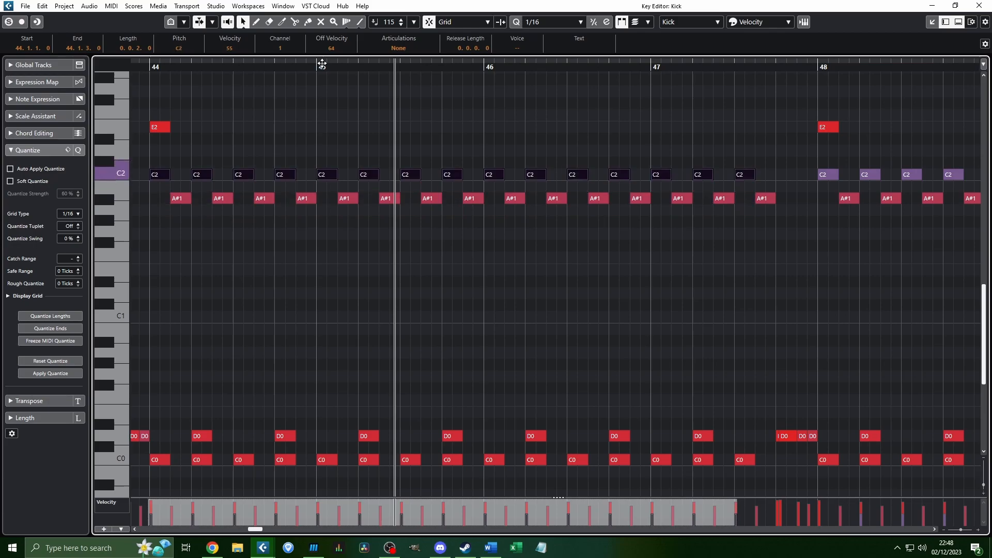
# Step: Select the off-beat A#1 note at 45.3.3 to inspect it, and clear the selection
pyautogui.press('g')
pyautogui.press('h')
pyautogui.press('h')
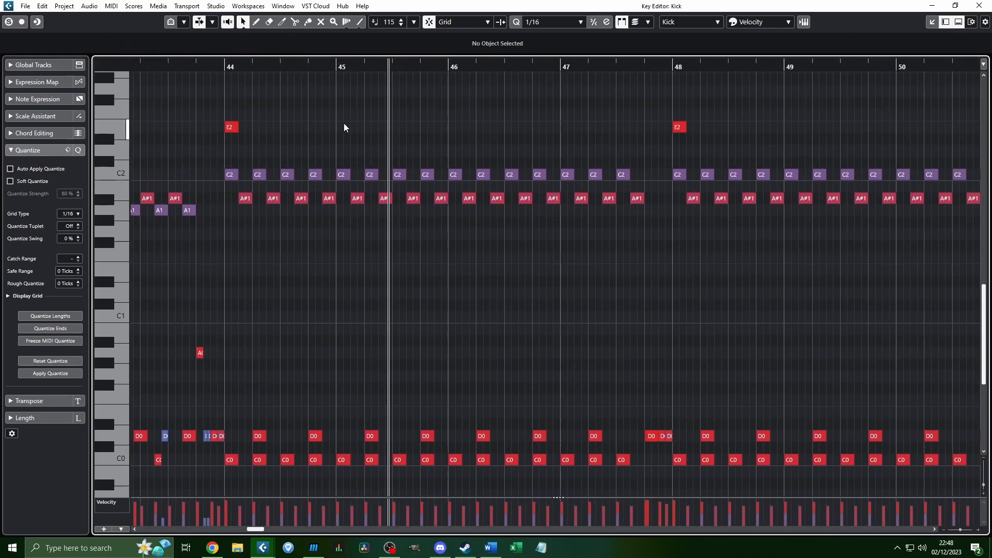
pyautogui.click(419, 199)
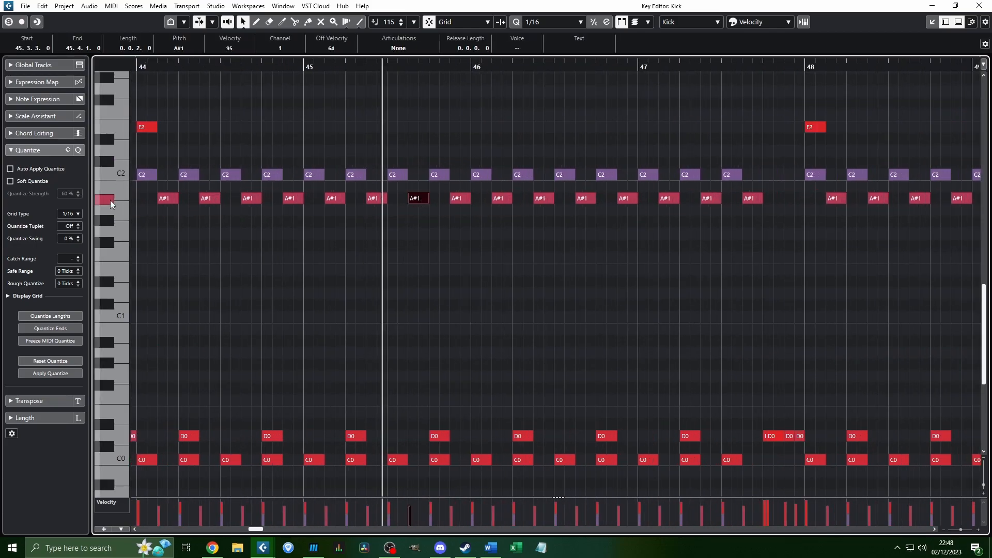
pyautogui.click(304, 110)
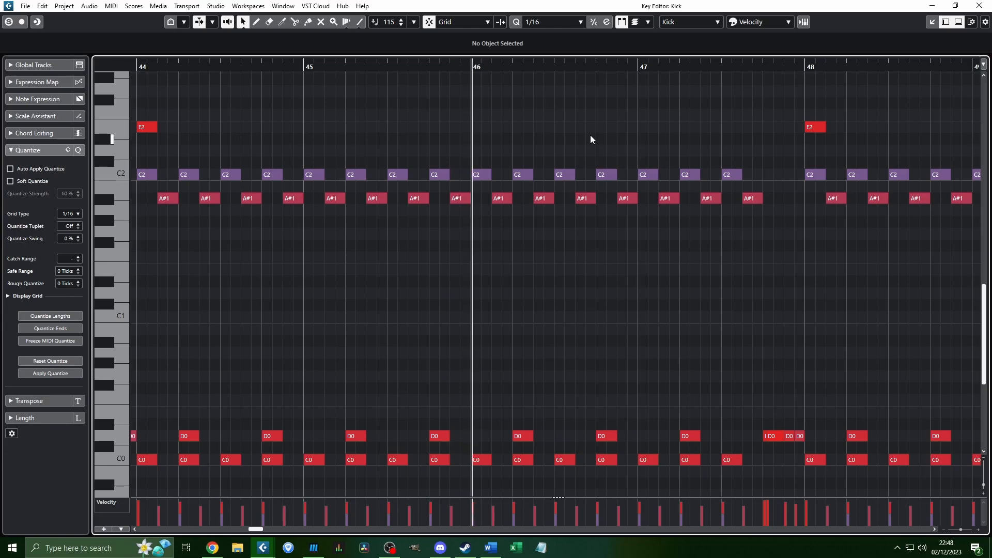
# Step: Examine bars 46 to 49 and play back from the D0 snare fill at the end of bar 47
pyautogui.scroll(2, 590, 135)
pyautogui.hscroll(2, 646, 179)
pyautogui.scroll(-2, 600, 168)
pyautogui.hscroll(1, 568, 201)
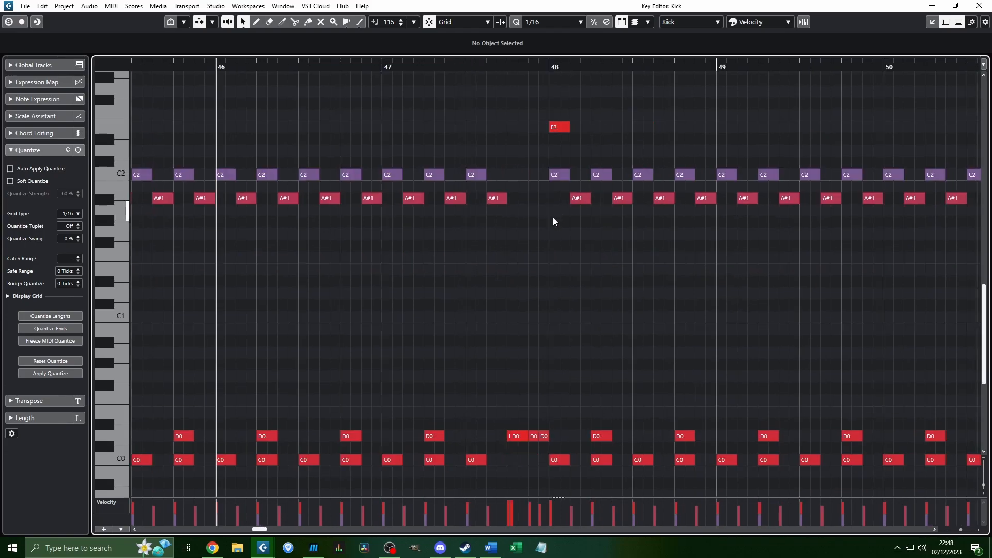
pyautogui.scroll(3, 538, 246)
pyautogui.scroll(-1, 536, 248)
pyautogui.scroll(-4, 534, 233)
pyautogui.scroll(1, 524, 223)
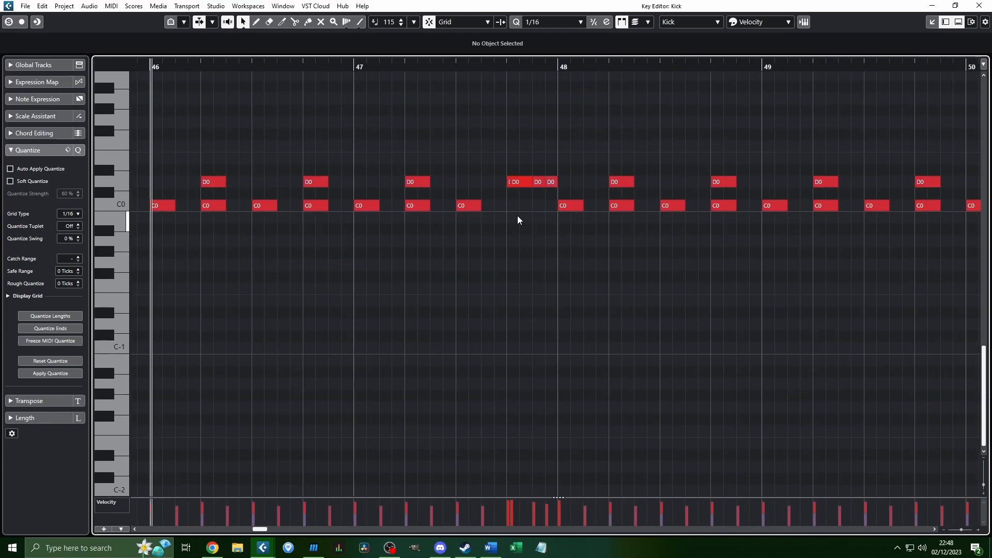
pyautogui.scroll(2, 516, 214)
pyautogui.click(503, 66)
pyautogui.hscroll(2, 369, 206)
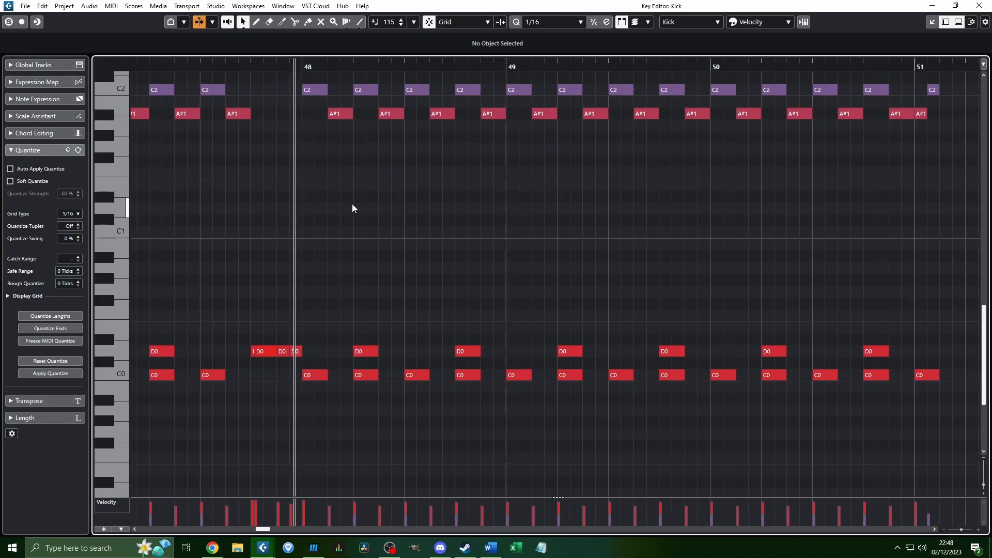
# Step: Select individual D0 notes in the fill at the end of bar 47 to inspect them
pyautogui.scroll(3, 253, 222)
pyautogui.click(264, 355)
pyautogui.click(308, 353)
pyautogui.click(328, 354)
pyautogui.scroll(-4, 285, 218)
# Step: Play back from the fill on beat 47.4 through the following section and stop at bar 56
pyautogui.click(273, 68)
pyautogui.scroll(-3, 296, 79)
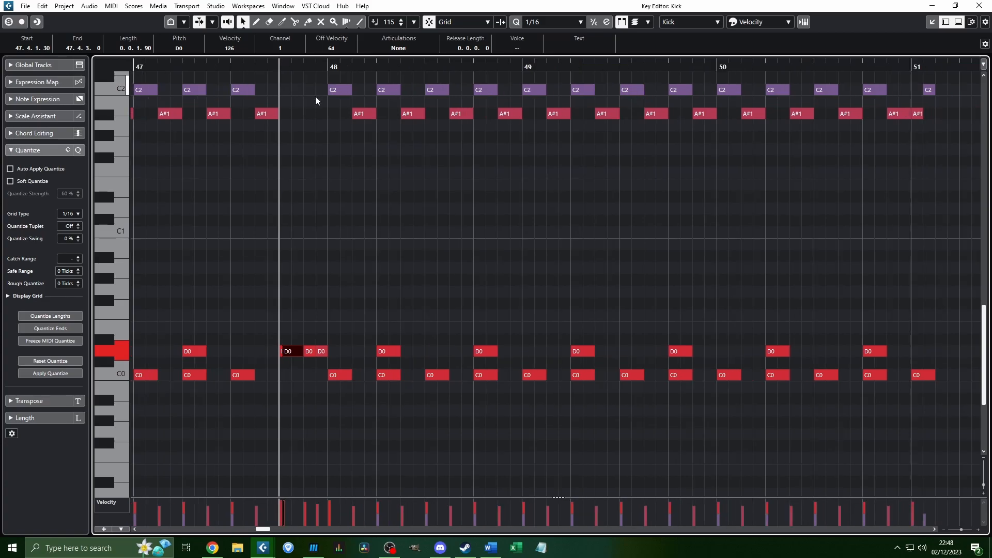
pyautogui.press('space')
pyautogui.scroll(3, 320, 220)
pyautogui.scroll(-4, 319, 228)
pyautogui.hscroll(5, 319, 228)
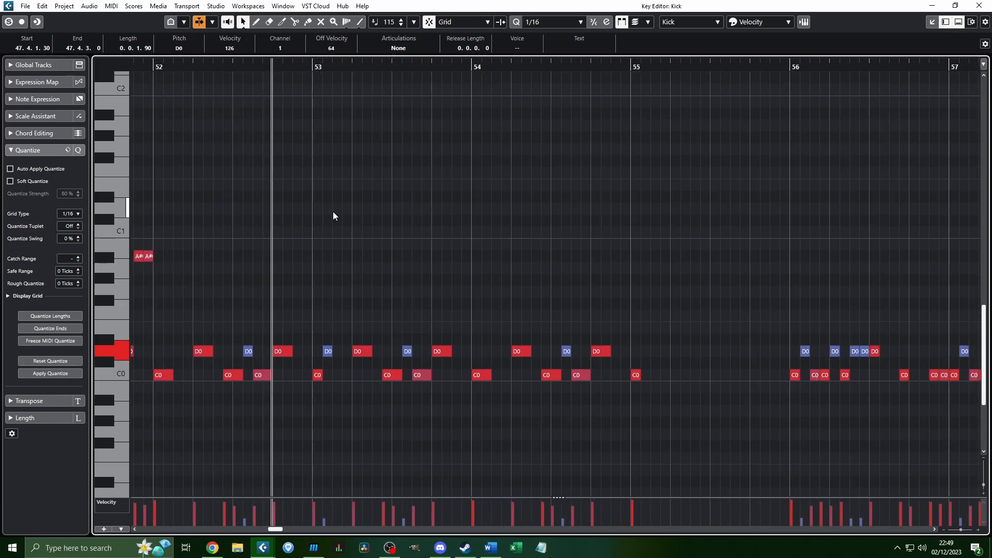
pyautogui.scroll(-2, 333, 211)
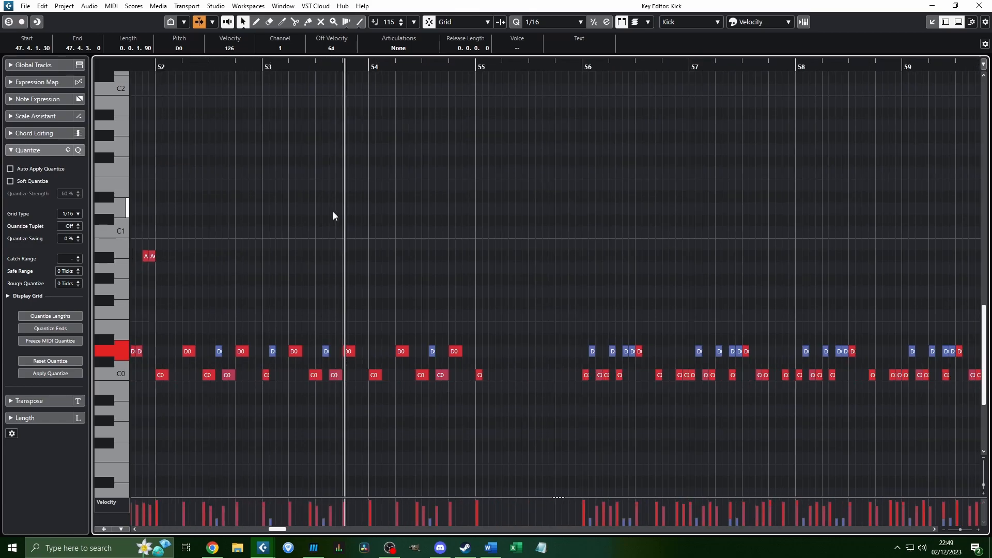
pyautogui.hscroll(2, 333, 212)
pyautogui.press('space')
# Step: Clear the note selection and play back the kick and ghost-note groove from bar 56 into bar 57
pyautogui.scroll(2, 441, 215)
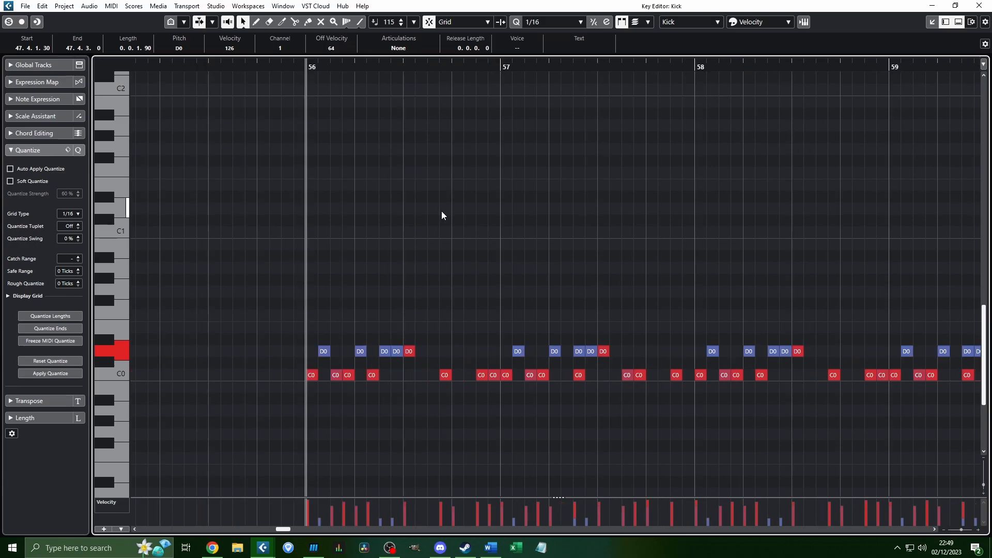
pyautogui.click(371, 237)
pyautogui.scroll(3, 371, 237)
pyautogui.scroll(-2, 370, 237)
pyautogui.press('space')
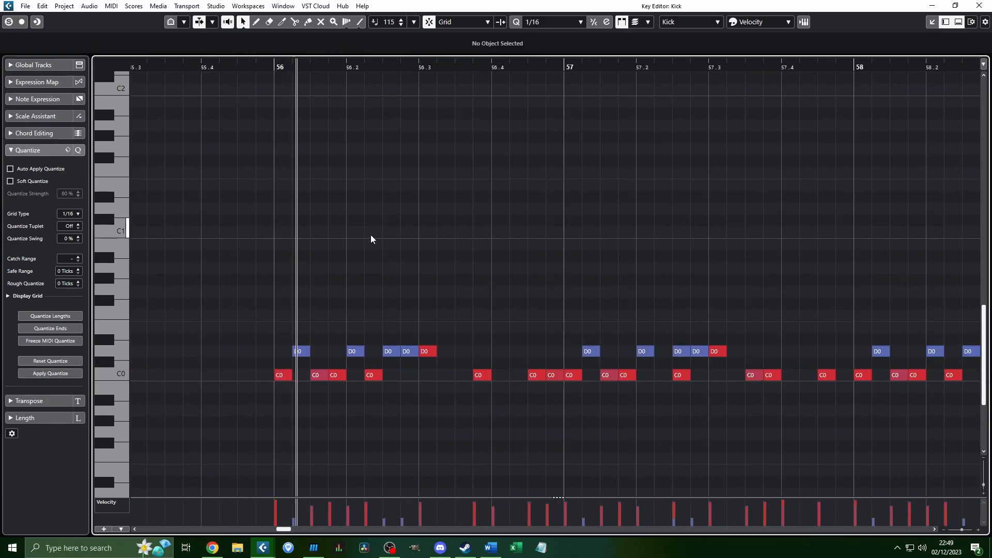
pyautogui.scroll(-5, 375, 227)
pyautogui.hscroll(2, 387, 213)
pyautogui.scroll(-2, 398, 216)
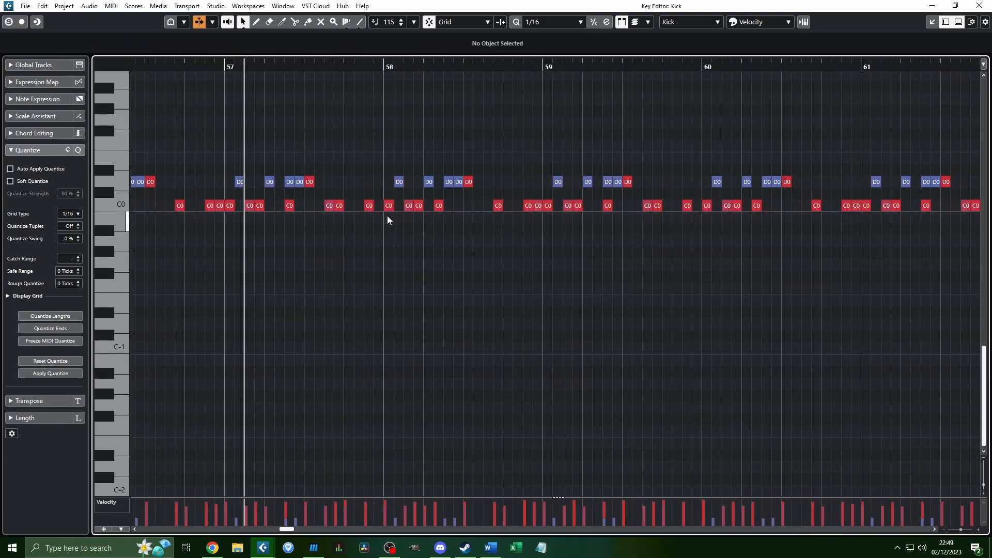
pyautogui.scroll(5, 287, 212)
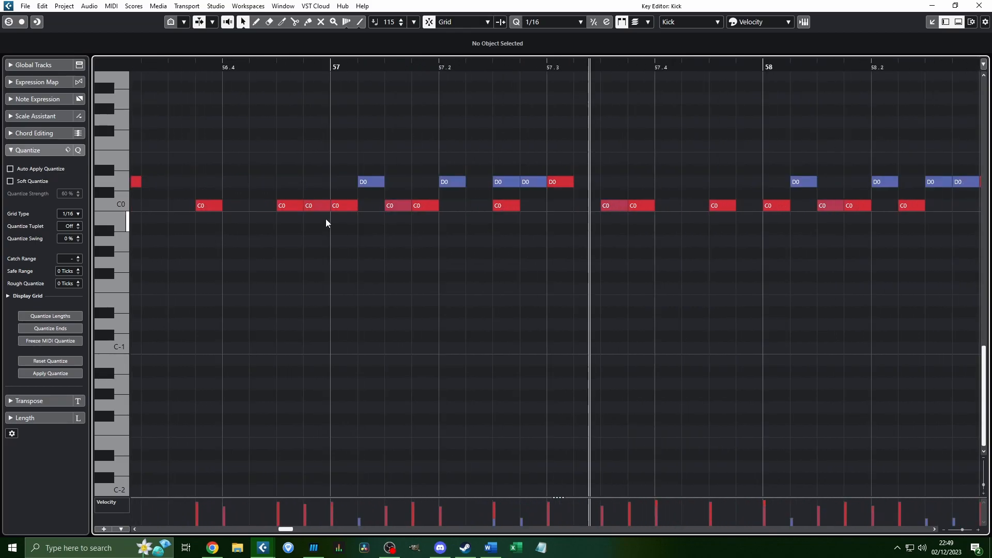
# Step: Select the three consecutive C0 kick notes leading into bar 57 one by one to compare their velocities
pyautogui.click(295, 207)
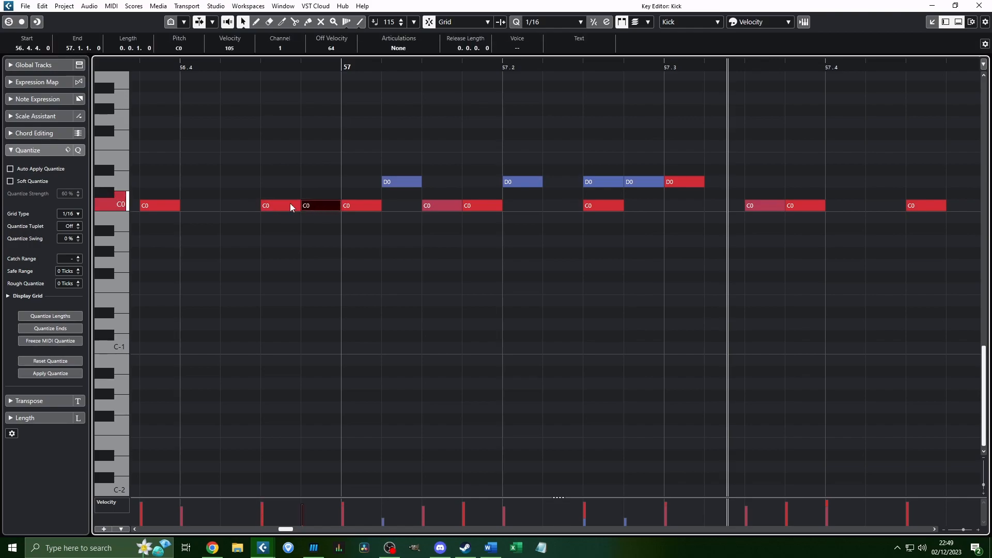
pyautogui.click(277, 204)
pyautogui.click(311, 204)
pyautogui.click(364, 205)
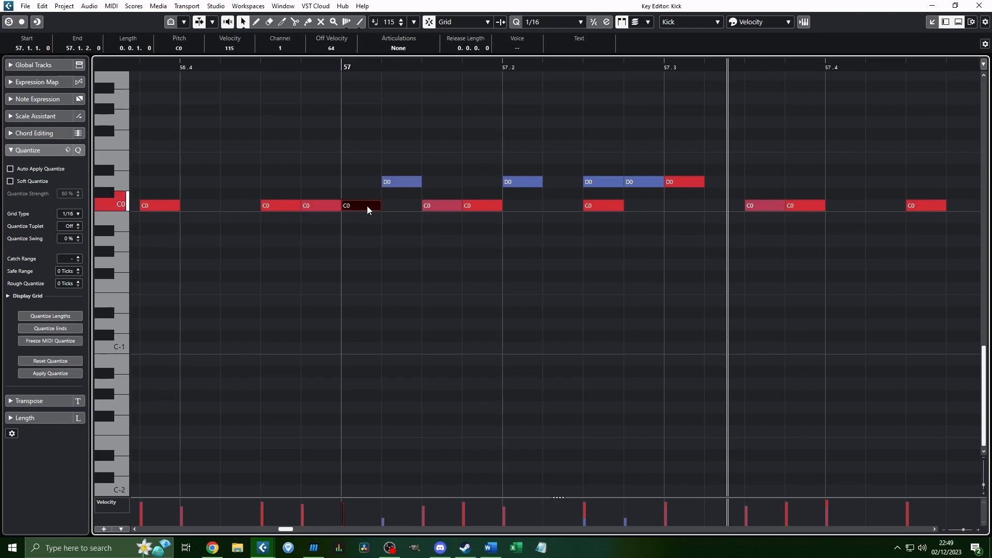
pyautogui.click(320, 134)
# Step: Play back the C0 kick notes leading into bar 57 from 56.4.3, and repeat from the same position
pyautogui.click(260, 68)
pyautogui.scroll(2, 309, 268)
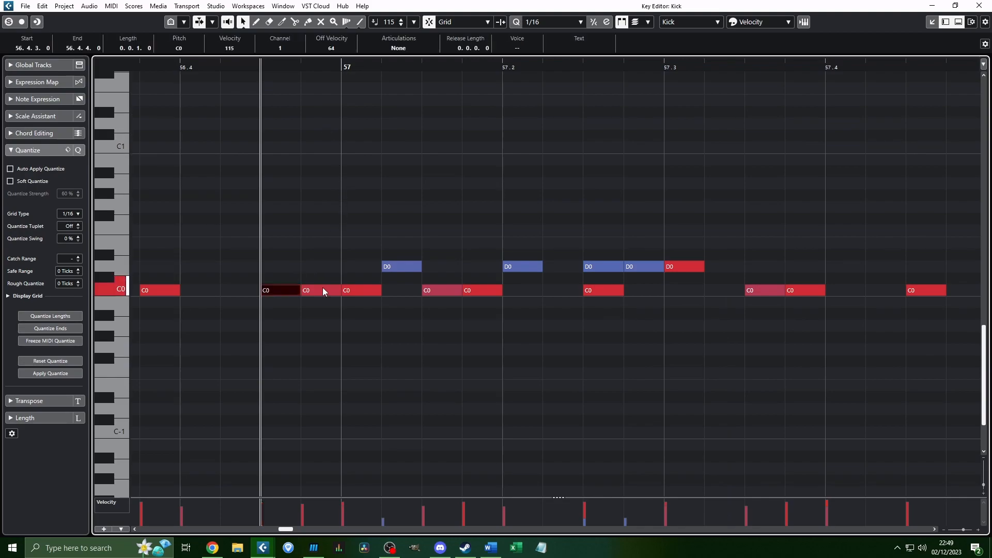
pyautogui.press('space')
pyautogui.click(263, 68)
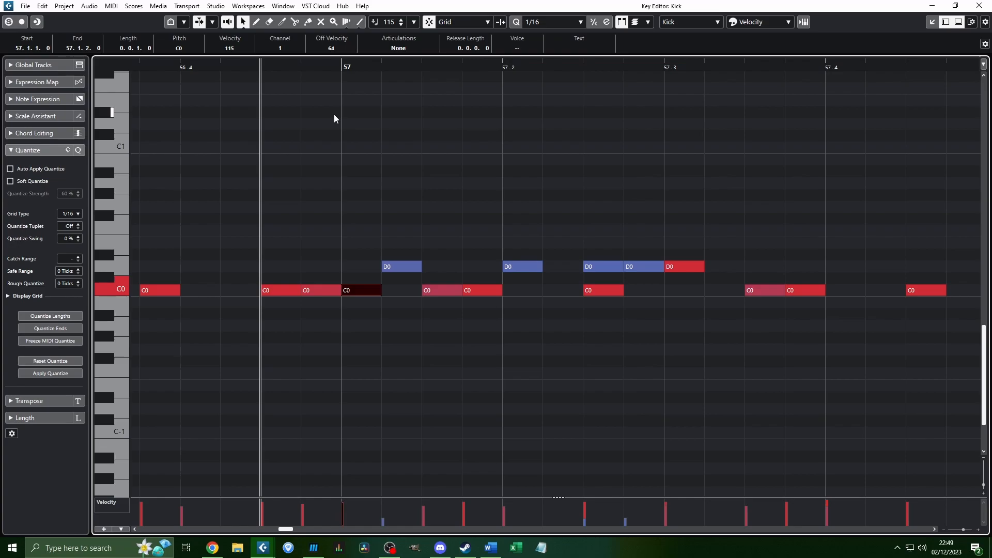
pyautogui.press('space')
pyautogui.press('space')
# Step: Set the playhead to bar 57 and inspect the pair of C0 kick notes starting at 57.1.3
pyautogui.click(351, 68)
pyautogui.scroll(-2, 414, 137)
pyautogui.hscroll(2, 382, 248)
pyautogui.click(289, 256)
pyautogui.click(259, 289)
pyautogui.click(280, 261)
pyautogui.scroll(2, 280, 266)
pyautogui.moveTo(266, 259); pyautogui.dragTo(292, 290)
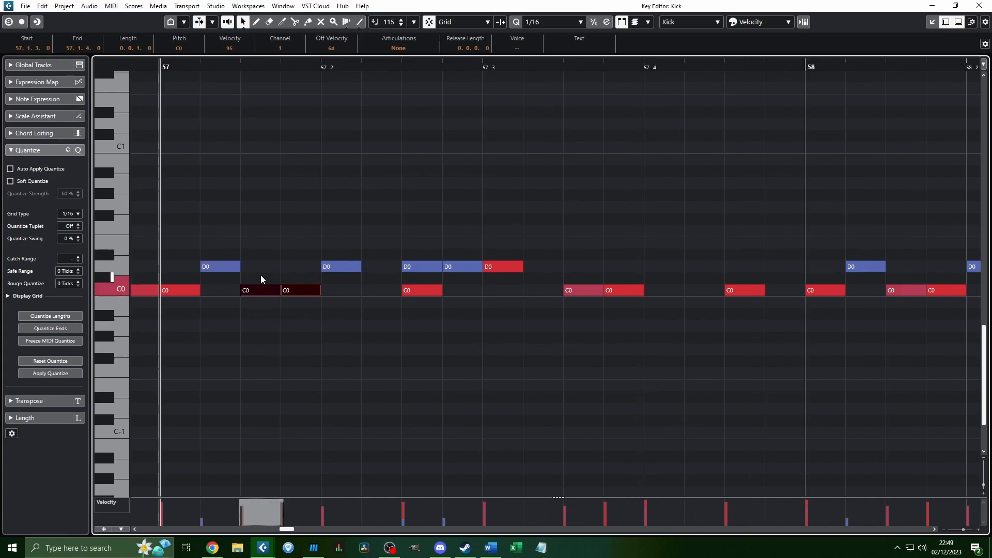
pyautogui.click(257, 280)
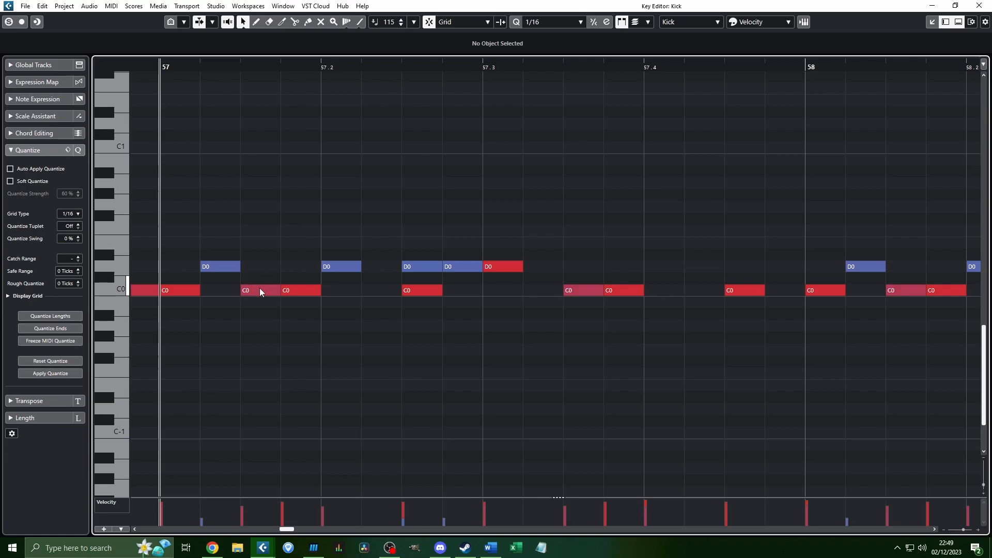
pyautogui.click(259, 291)
pyautogui.scroll(-1, 264, 277)
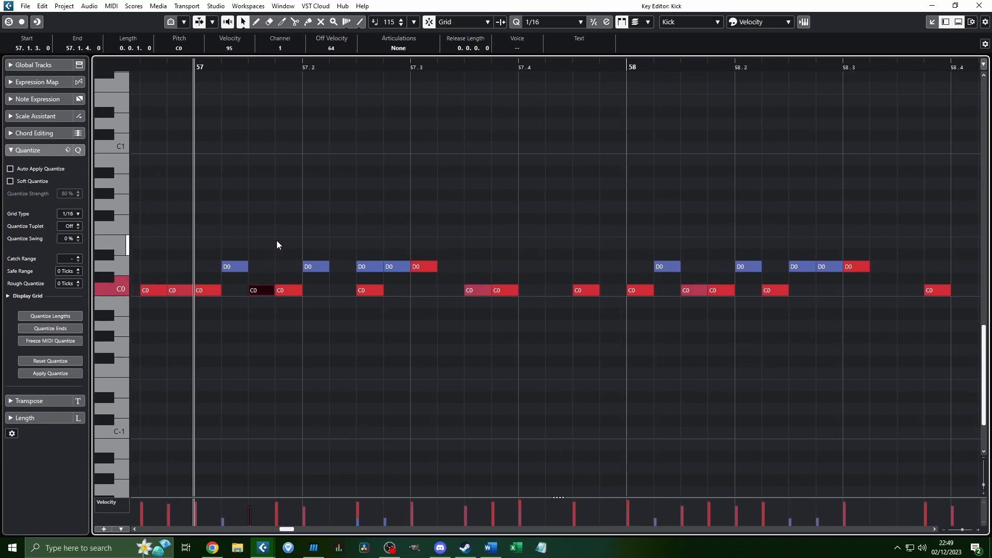
# Step: Play back the kick and snare groove around bar 57 and on towards the fill in bar 69
pyautogui.scroll(2, 276, 240)
pyautogui.hscroll(-2, 269, 241)
pyautogui.click(328, 68)
pyautogui.press('g')
pyautogui.press('space')
pyautogui.press('g')
pyautogui.press('g')
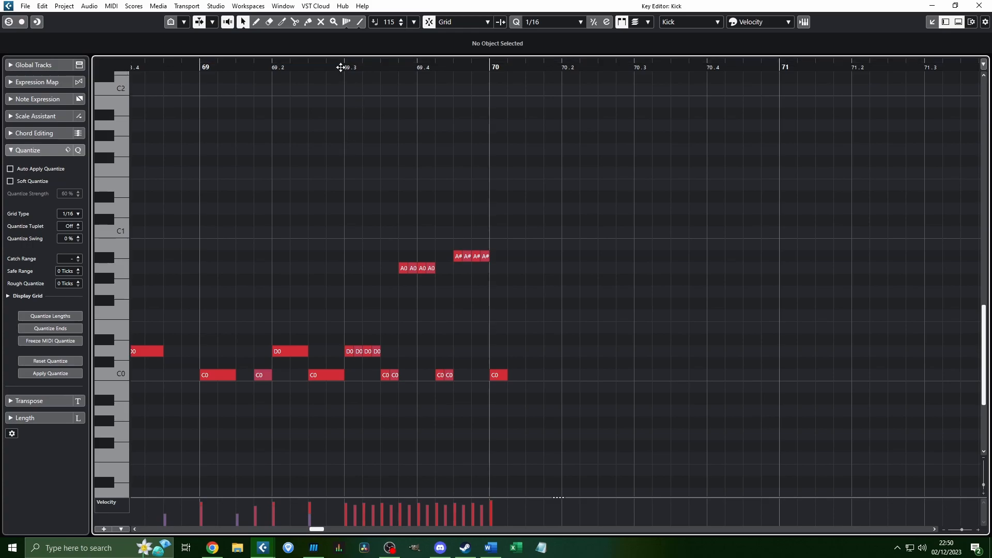
# Step: Play back the snare, kick and tom fill from beat 69.3
pyautogui.click(340, 67)
pyautogui.scroll(5, 371, 110)
pyautogui.scroll(-5, 395, 132)
pyautogui.press('space')
pyautogui.scroll(-2, 416, 145)
pyautogui.scroll(-4, 416, 148)
pyautogui.scroll(4, 417, 148)
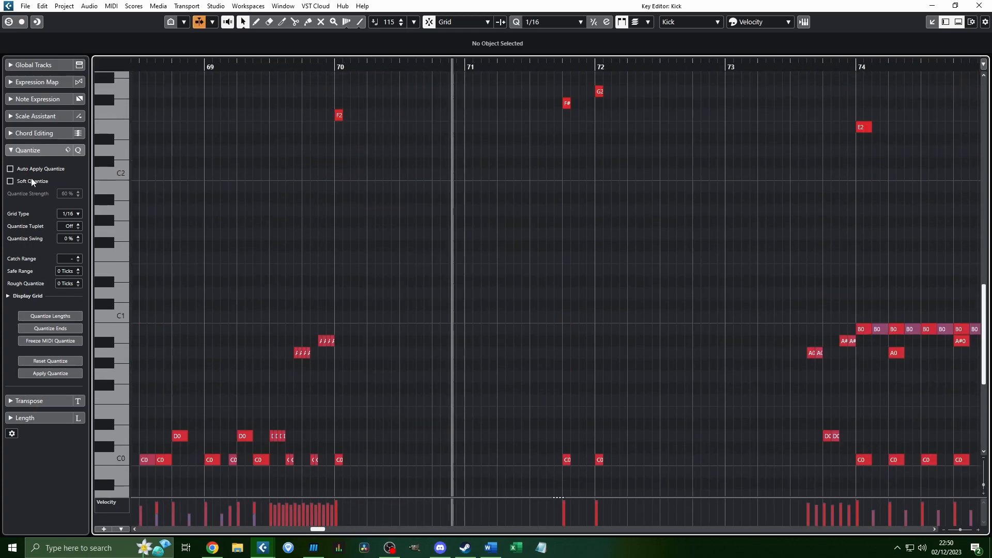
# Step: Select the F2 hit at bar 70 to inspect it and follow the playback towards bar 74
pyautogui.scroll(3, 360, 215)
pyautogui.scroll(2, 324, 196)
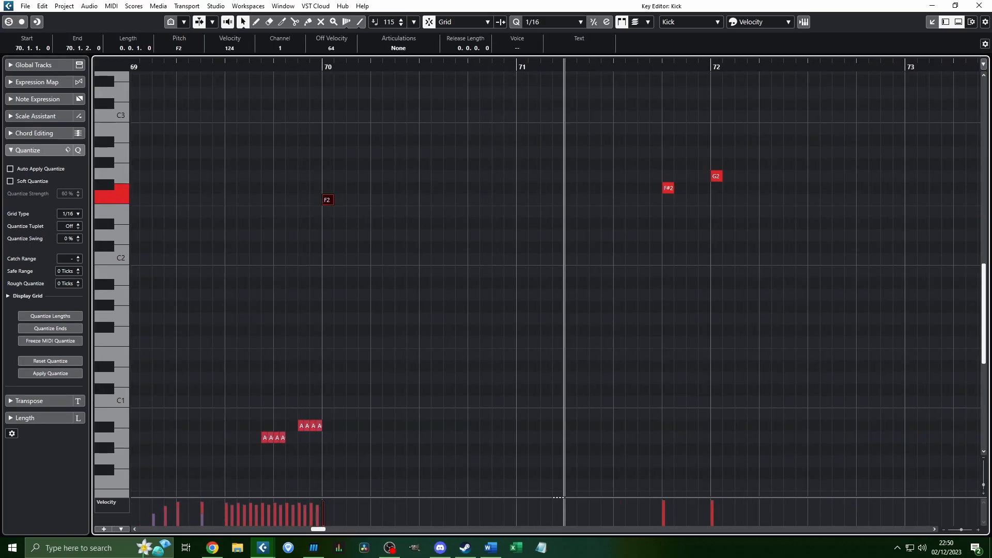
pyautogui.scroll(-4, 727, 205)
pyautogui.hscroll(3, 661, 197)
pyautogui.scroll(-2, 625, 197)
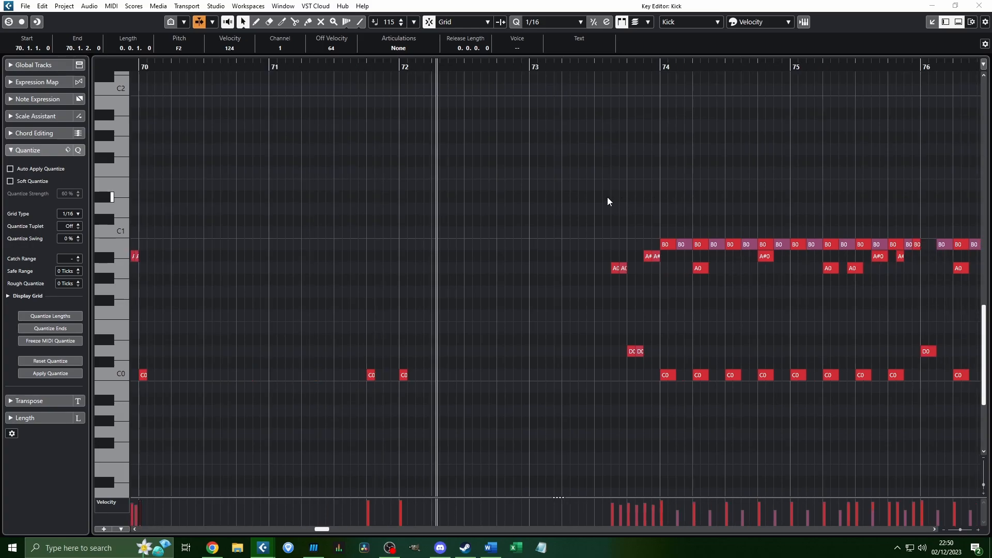
# Step: Follow the playback through the fill before bar 74 and the pattern in bars 74 and 75, and stop it
pyautogui.hscroll(2, 574, 206)
pyautogui.scroll(2, 522, 216)
pyautogui.scroll(-2, 522, 216)
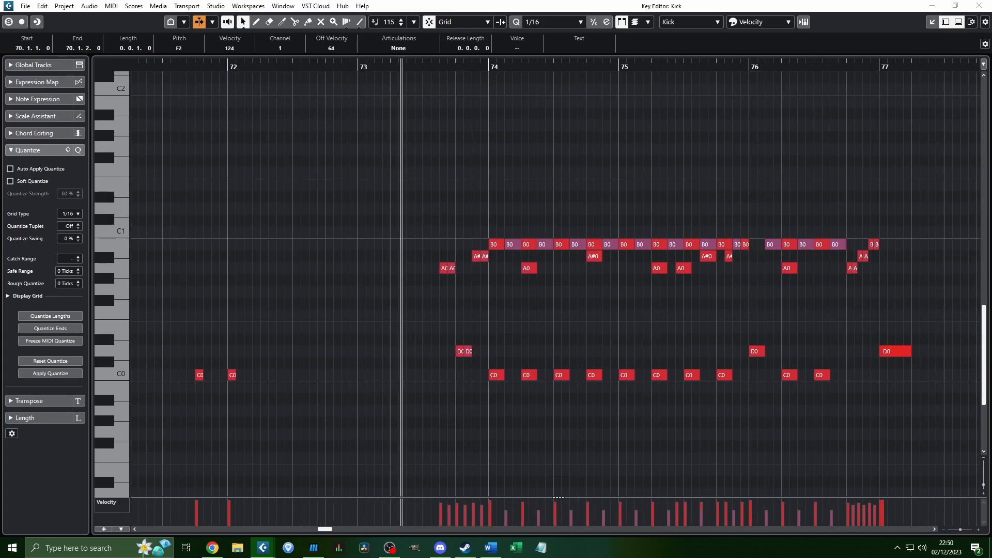
pyautogui.scroll(2, 453, 175)
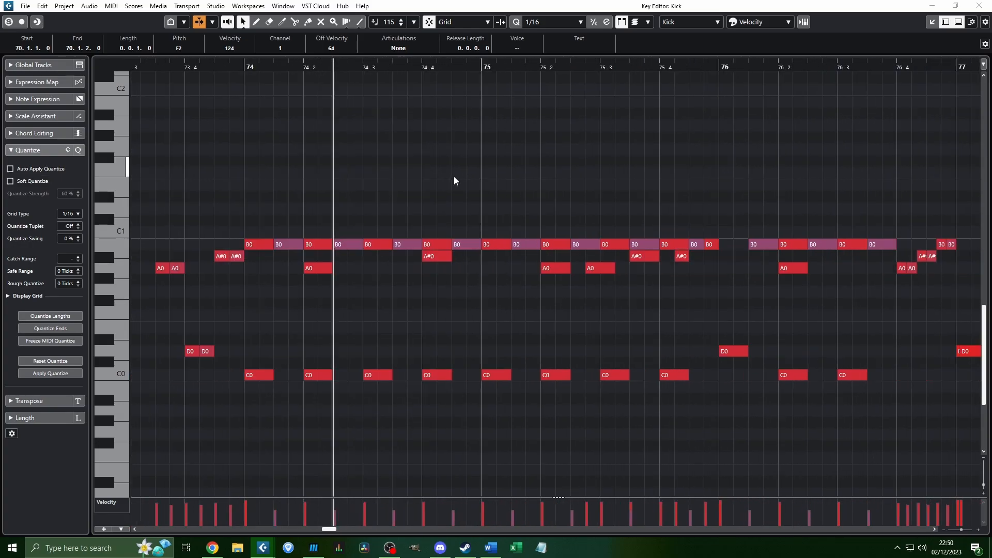
pyautogui.scroll(-2, 303, 166)
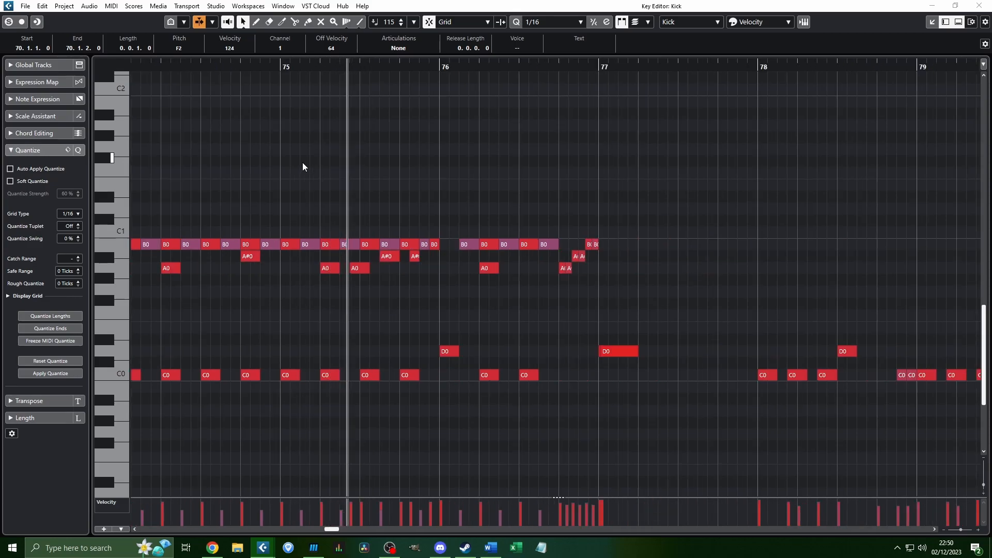
pyautogui.press('space')
# Step: Set the playhead to bar 74 and compare the velocities of the first two B0 notes there
pyautogui.scroll(2, 302, 164)
pyautogui.hscroll(-3, 301, 164)
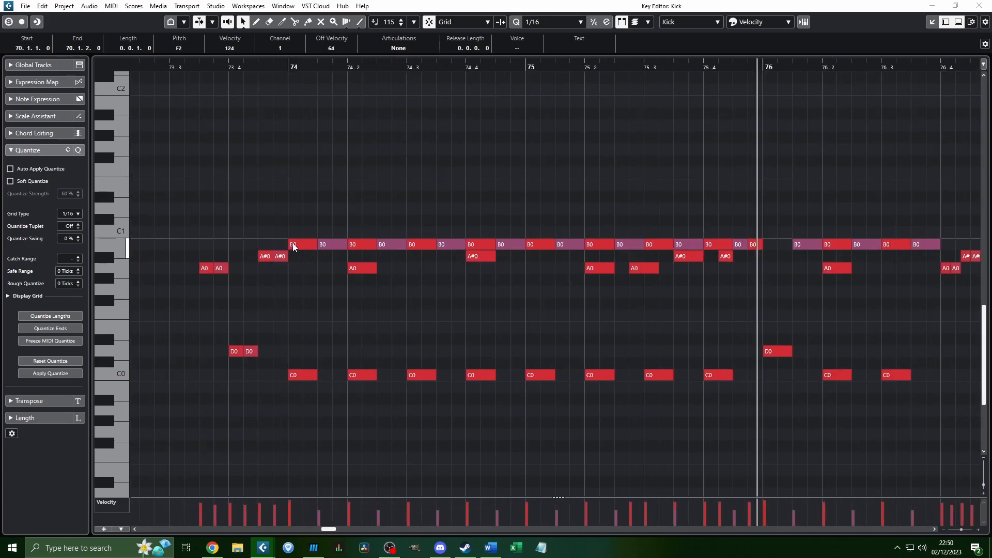
pyautogui.click(290, 61)
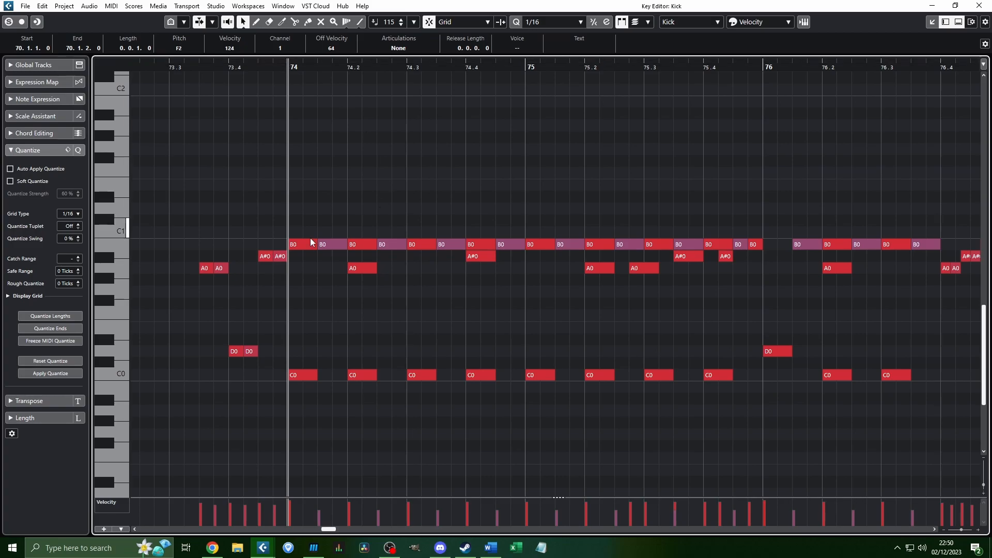
pyautogui.moveTo(293, 225); pyautogui.dragTo(935, 252)
pyautogui.click(476, 170)
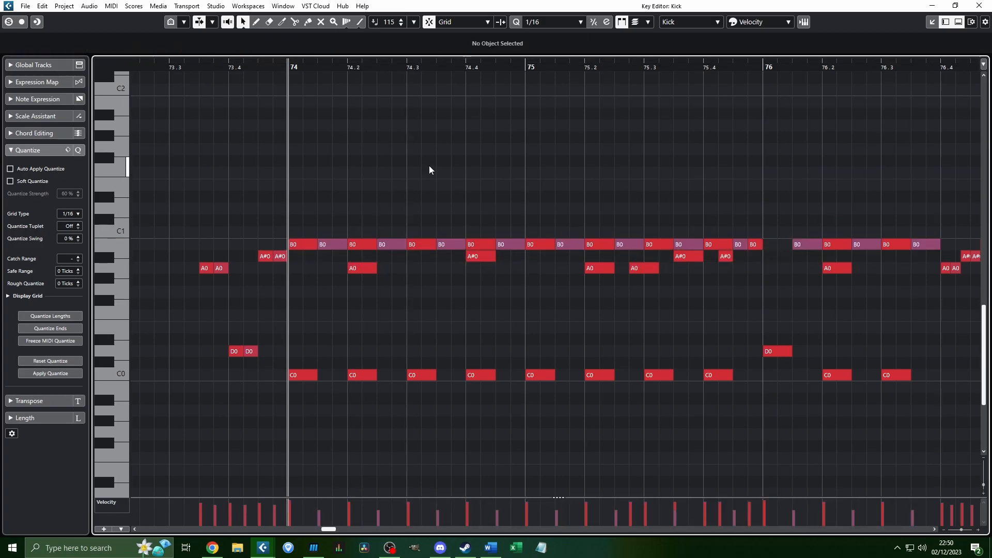
pyautogui.click(303, 240)
pyautogui.click(330, 240)
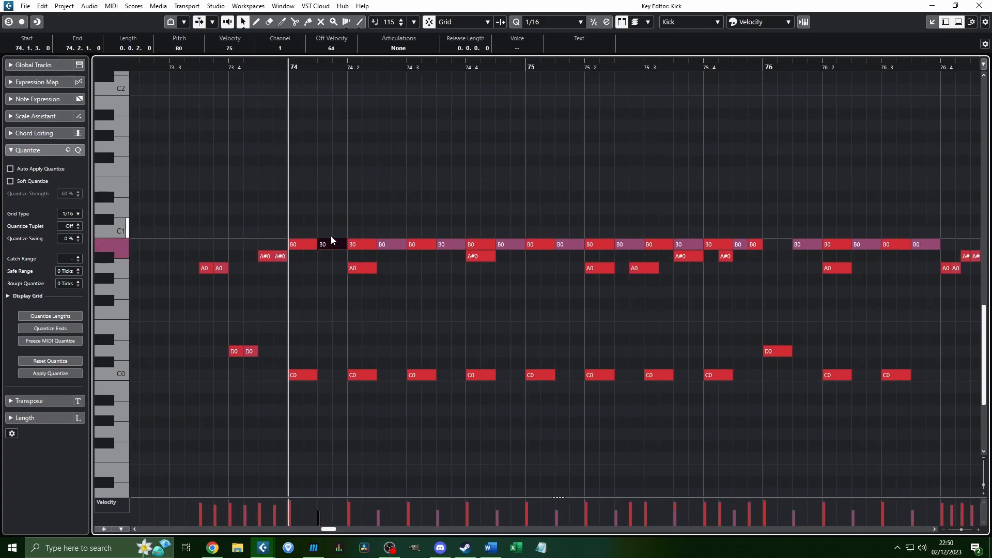
# Step: Select the B0 note at bar 74 to inspect it, and play back the pattern from bar 74 to bar 78
pyautogui.hscroll(2, 259, 189)
pyautogui.click(256, 187)
pyautogui.scroll(-3, 258, 186)
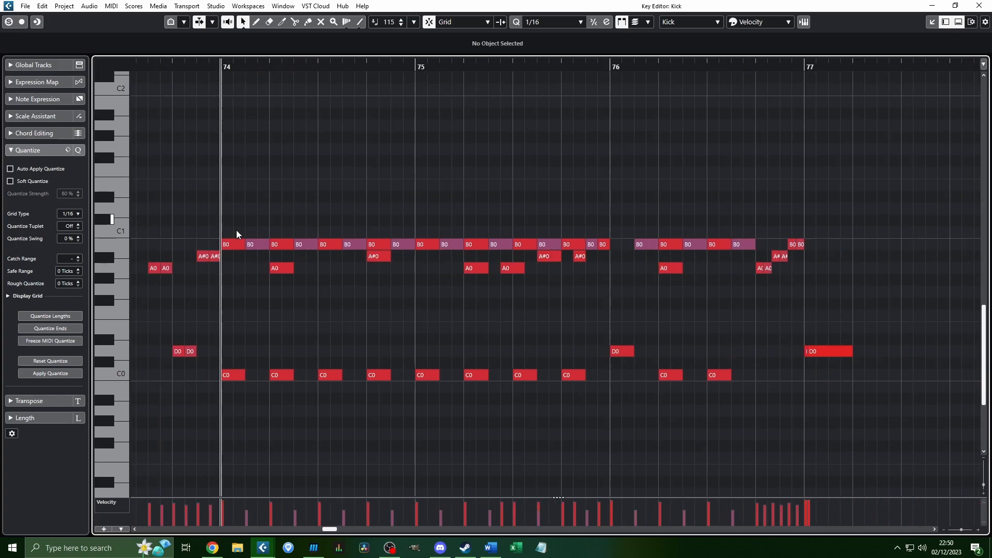
pyautogui.click(230, 243)
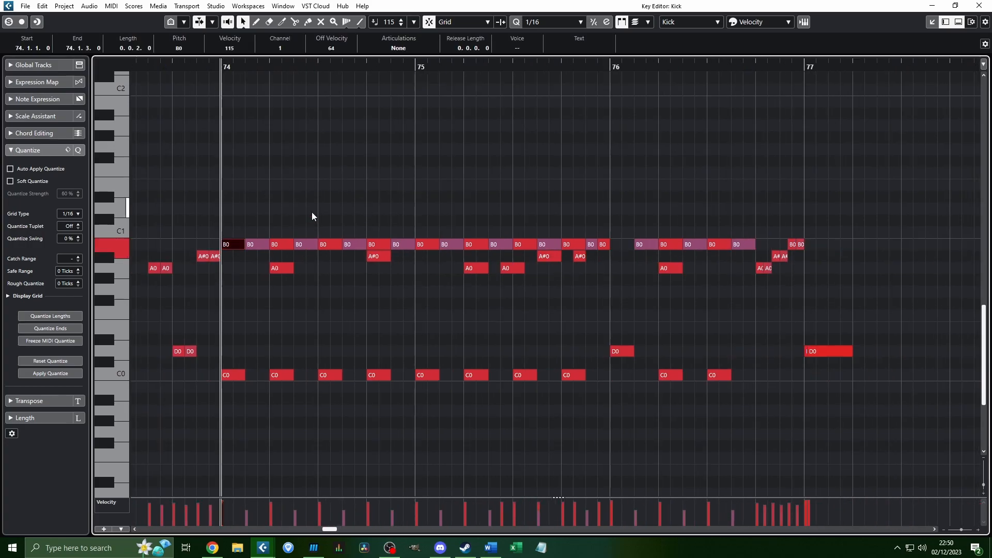
pyautogui.press('space')
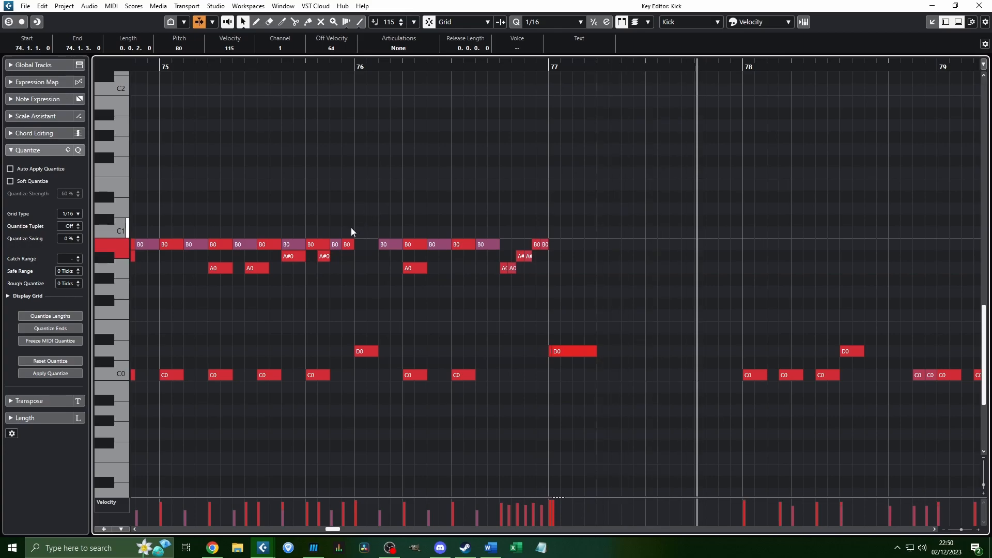
pyautogui.press('space')
# Step: Draw a one-beat C#3 note from 77.4 up to bar 78
pyautogui.scroll(1, 517, 214)
pyautogui.hscroll(1, 686, 204)
pyautogui.scroll(1, 672, 206)
pyautogui.click(609, 216)
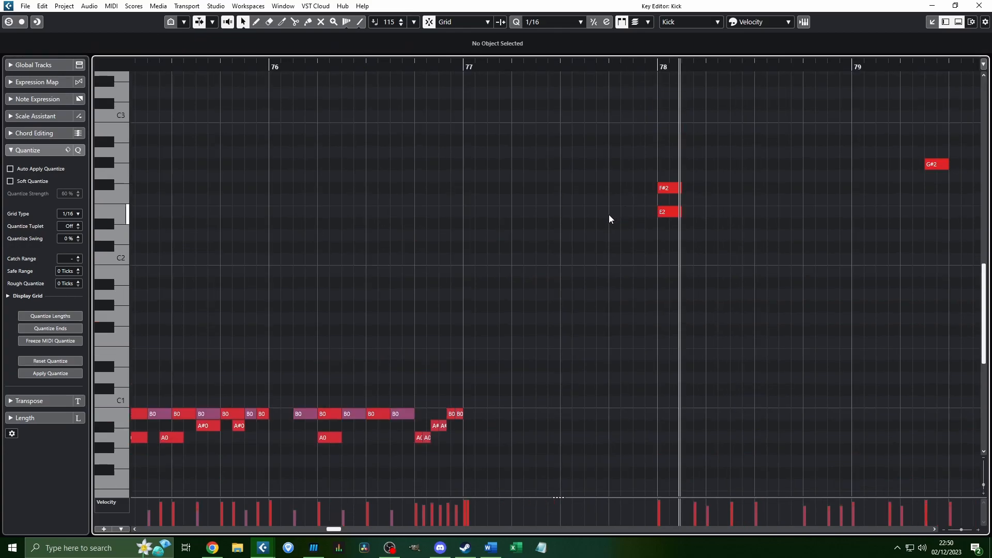
pyautogui.scroll(2, 119, 140)
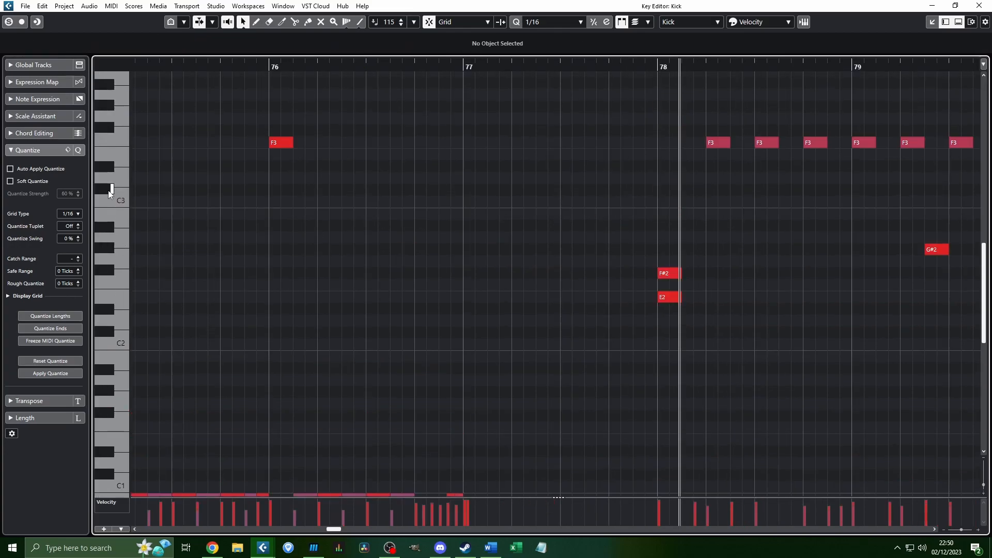
pyautogui.moveTo(614, 189); pyautogui.dragTo(652, 188)
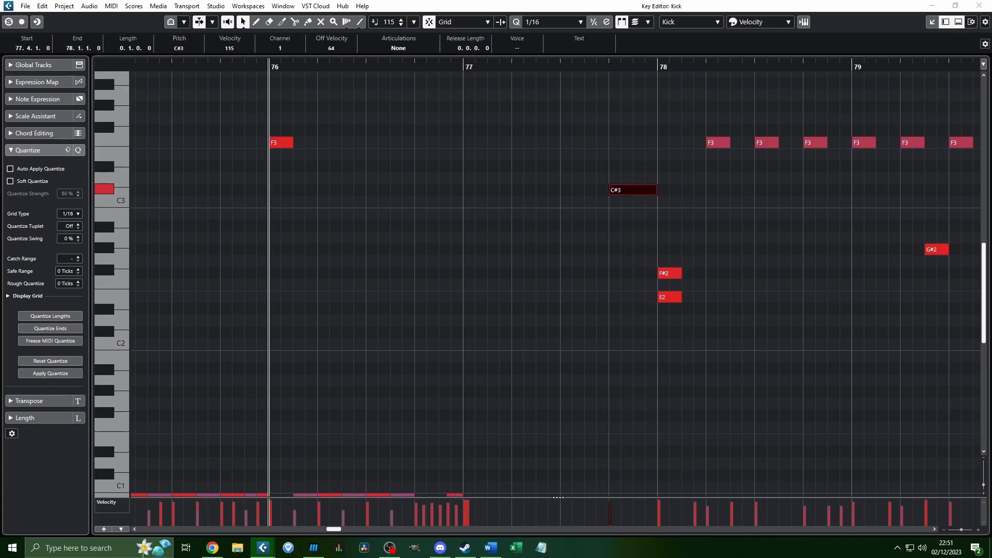
# Step: Follow the playback into bar 79 and replay the kick, snare and cymbal pattern from bar 79
pyautogui.scroll(-10, 440, 174)
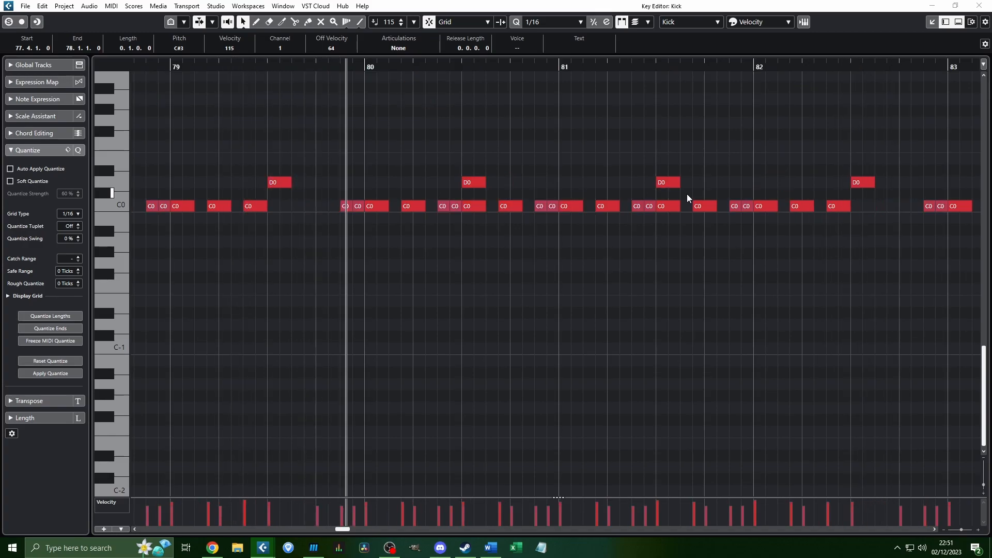
pyautogui.scroll(5, 666, 184)
pyautogui.hscroll(-2, 666, 185)
pyautogui.click(342, 67)
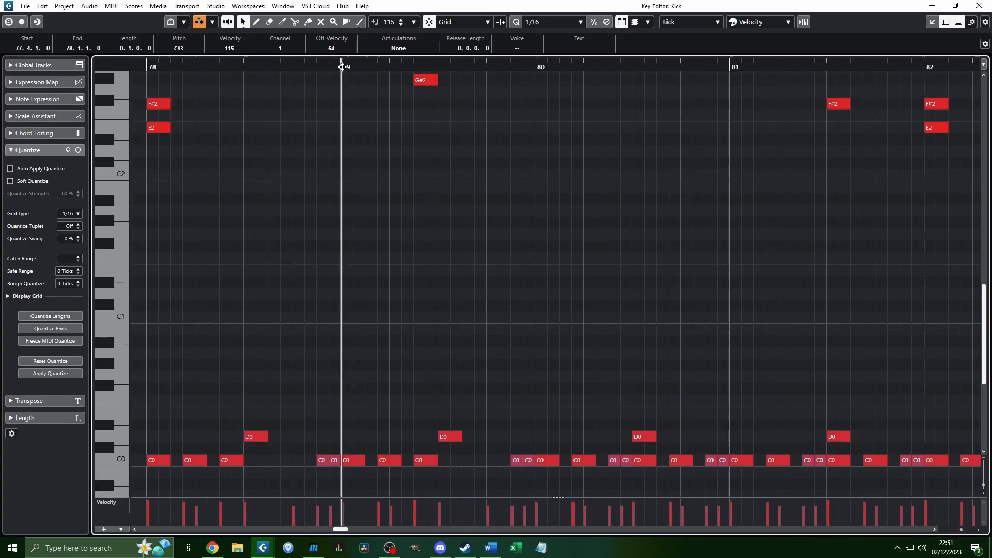
pyautogui.hscroll(2, 417, 245)
pyautogui.scroll(2, 416, 245)
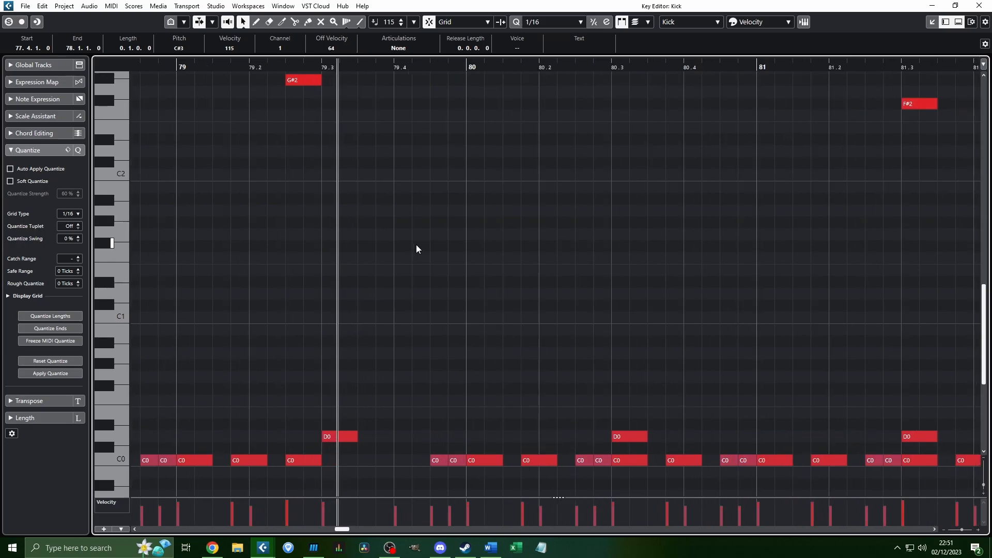
pyautogui.scroll(-2, 327, 164)
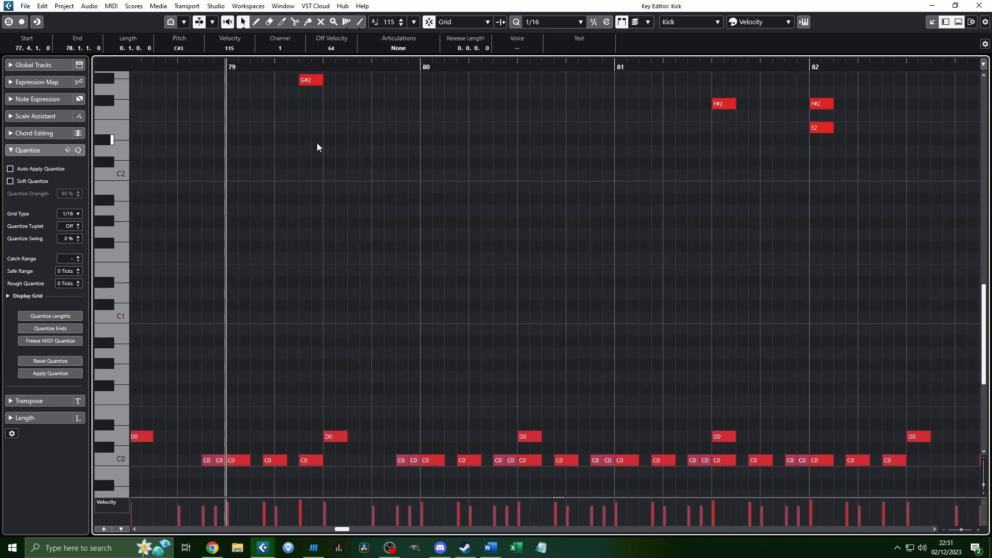
pyautogui.press('space')
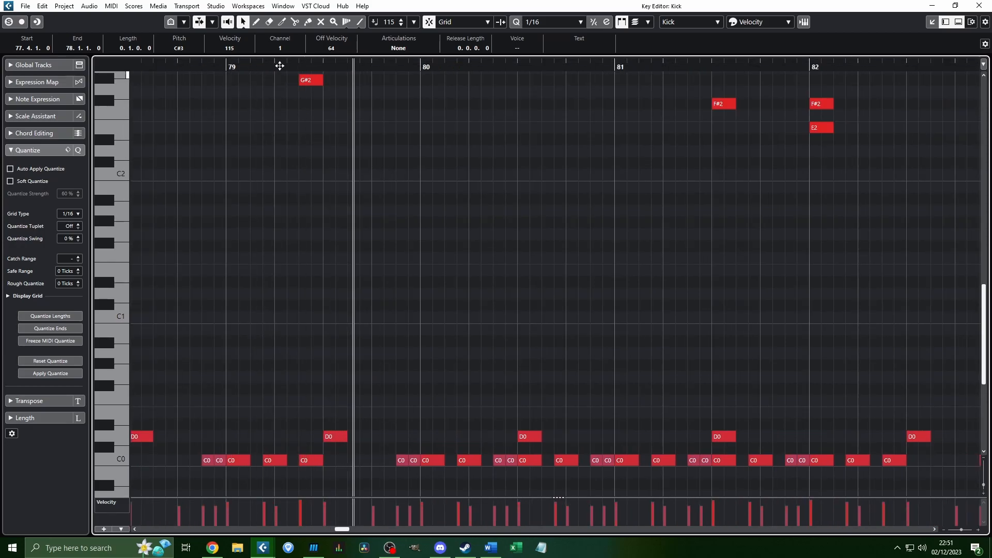
# Step: Play the groove from bar 79 again through bar 81, viewing both the kick and snare rows and the F3 notes
pyautogui.click(230, 68)
pyautogui.scroll(-3, 331, 193)
pyautogui.hscroll(-1, 330, 193)
pyautogui.hscroll(1, 330, 193)
pyautogui.scroll(1, 285, 191)
pyautogui.hscroll(-2, 246, 93)
pyautogui.hscroll(3, 393, 135)
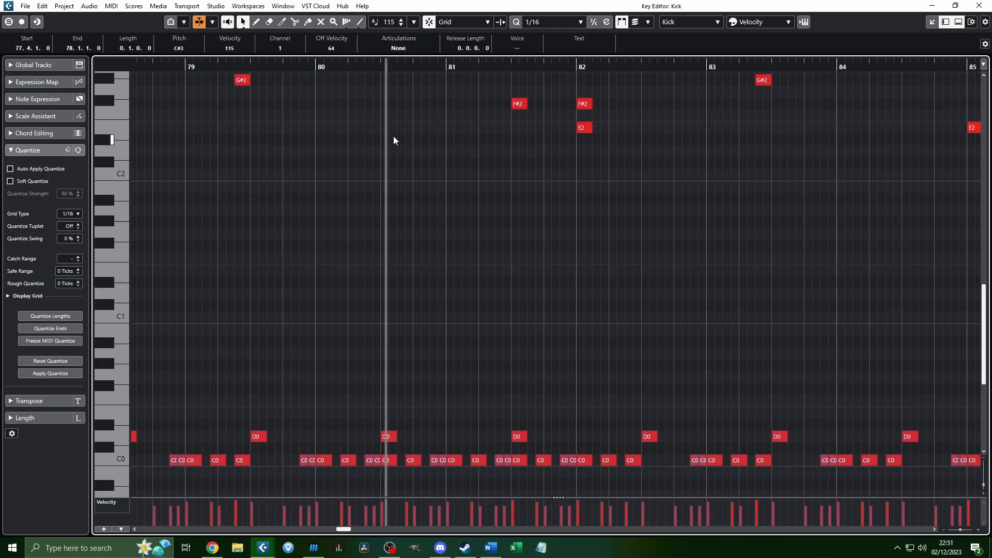
pyautogui.scroll(3, 398, 215)
pyautogui.scroll(-2, 408, 210)
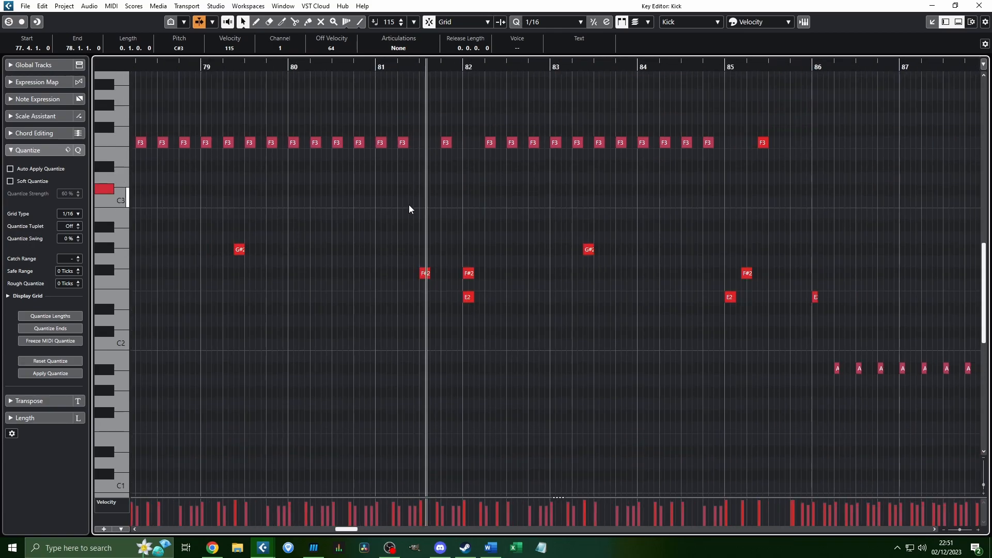
# Step: Stop the playback, return to the earlier groove at bar 56 and play it back from there
pyautogui.hscroll(-20, 420, 203)
pyautogui.press('space')
pyautogui.hscroll(-4, 420, 203)
pyautogui.scroll(1, 425, 155)
pyautogui.click(405, 67)
pyautogui.hscroll(4, 473, 142)
pyautogui.press('space')
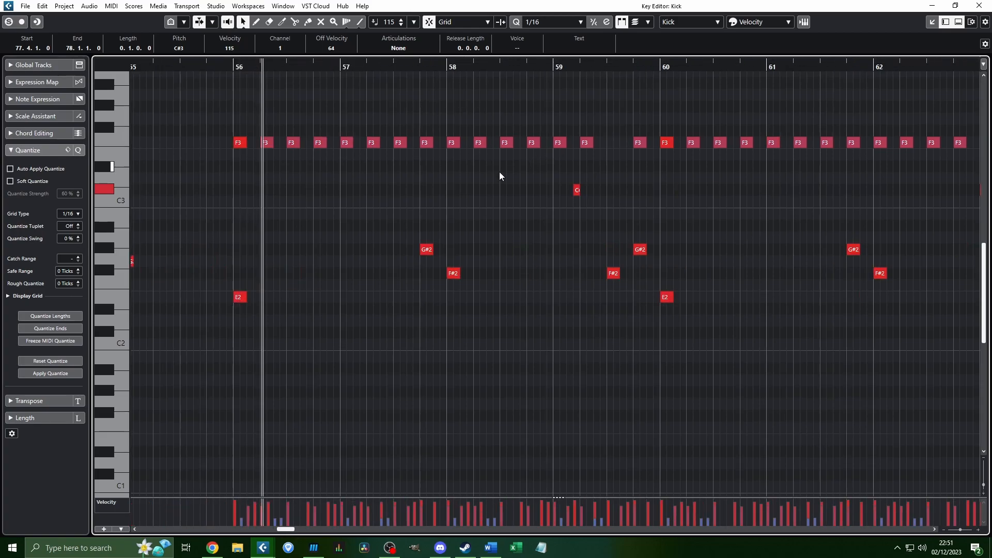
pyautogui.scroll(-5, 465, 184)
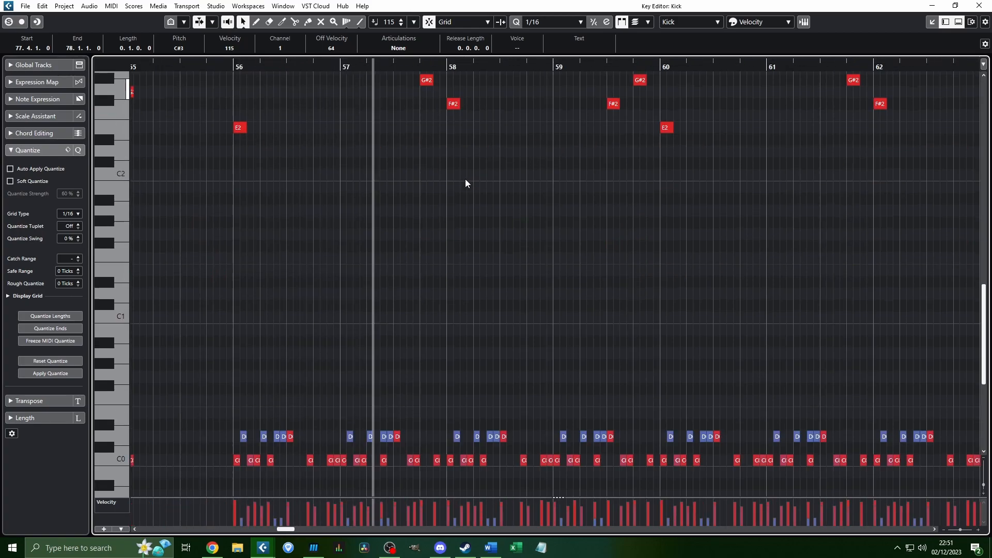
# Step: Follow the playback through bars 57 to 59, viewing the cymbal hits against the kick and snare, and stop it
pyautogui.hscroll(1, 465, 180)
pyautogui.scroll(2, 310, 204)
pyautogui.scroll(3, 244, 218)
pyautogui.scroll(-2, 246, 218)
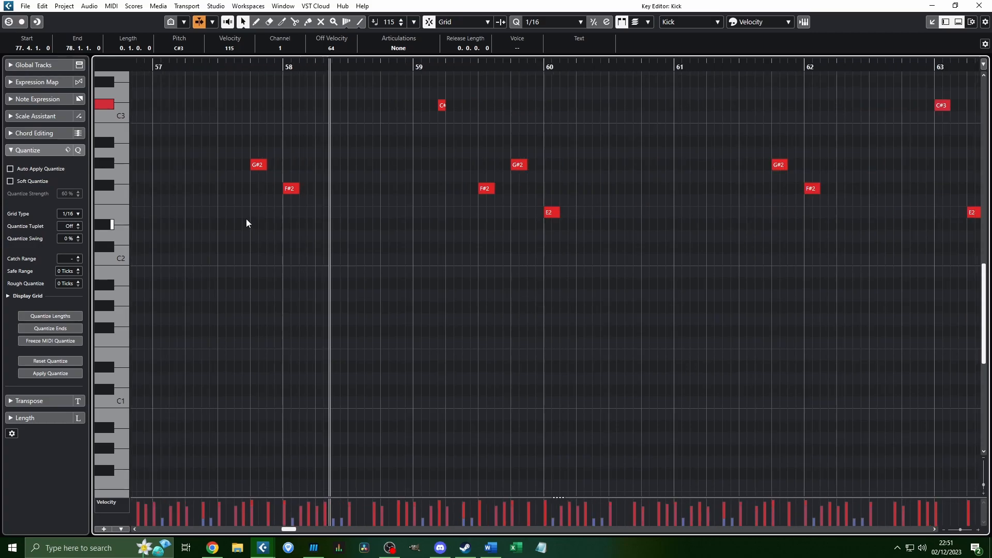
pyautogui.scroll(-2, 260, 217)
pyautogui.scroll(2, 260, 222)
pyautogui.scroll(1, 259, 221)
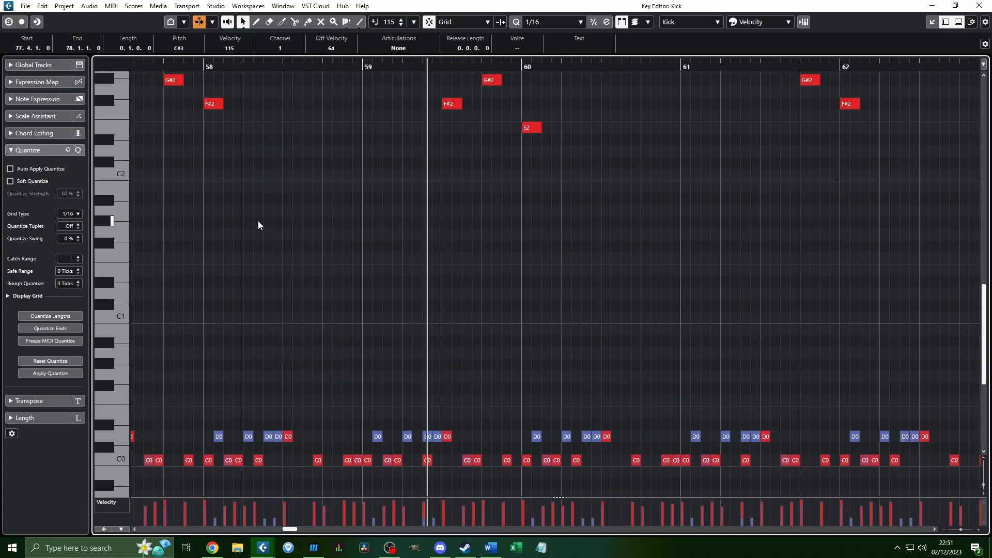
pyautogui.scroll(5, 274, 221)
pyautogui.scroll(-2, 275, 221)
pyautogui.press('space')
# Step: Examine how the F3 pattern and cymbal accents in bars 56 to 60 line up with the kick and snare notes
pyautogui.hscroll(-3, 279, 220)
pyautogui.scroll(1, 504, 282)
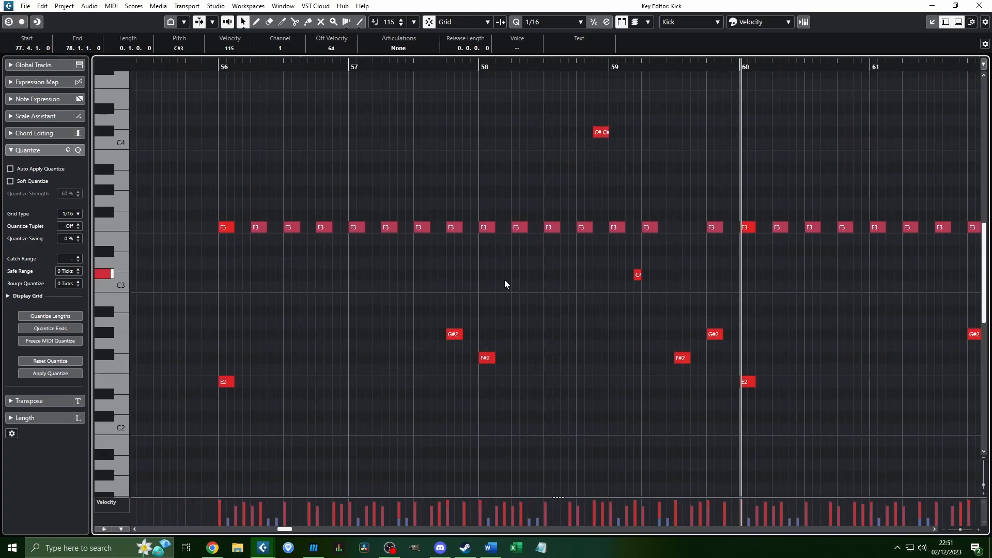
pyautogui.scroll(-1, 517, 285)
pyautogui.hscroll(1, 568, 298)
pyautogui.scroll(-2, 570, 284)
pyautogui.scroll(1, 503, 278)
pyautogui.scroll(-3, 498, 277)
pyautogui.scroll(-1, 491, 277)
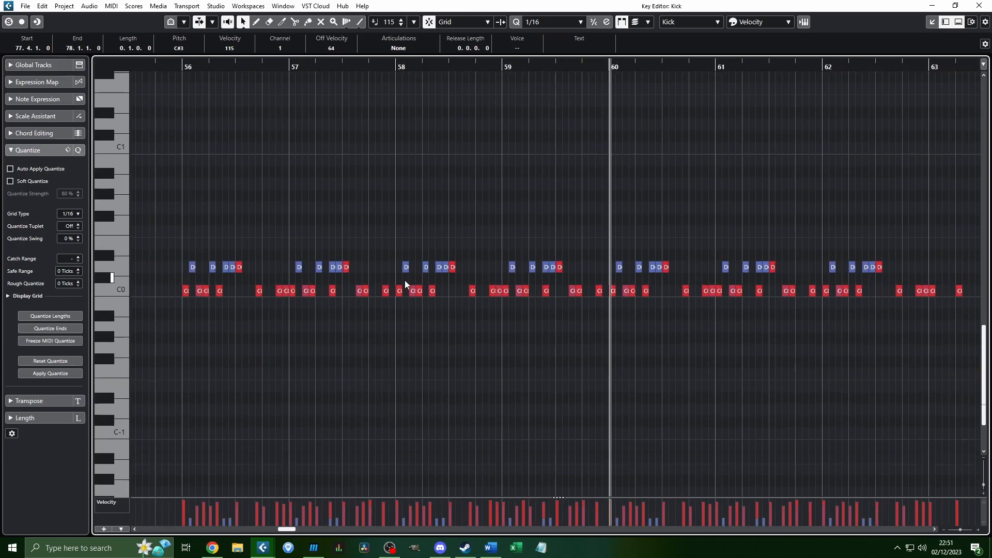
pyautogui.scroll(3, 405, 280)
pyautogui.scroll(2, 392, 272)
pyautogui.scroll(-1, 402, 266)
pyautogui.scroll(1, 402, 267)
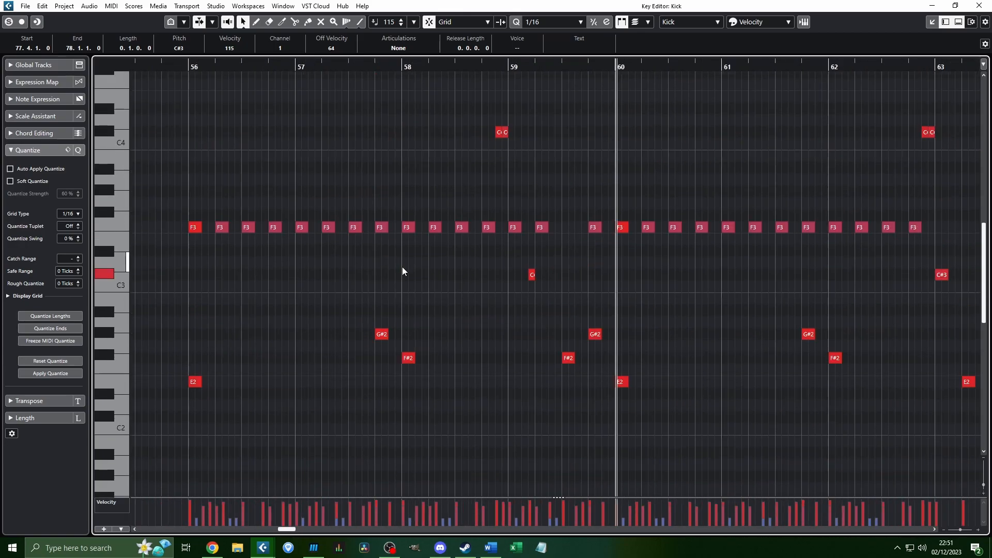
# Step: Select the G#2 hit before bar 58 and the F#2 hit at bar 58 to inspect them
pyautogui.scroll(1, 392, 266)
pyautogui.scroll(-2, 399, 258)
pyautogui.click(387, 252)
pyautogui.click(418, 274)
# Step: Play back the cymbal accents with the kick and snare from beat 58.4 towards bar 60
pyautogui.hscroll(1, 491, 242)
pyautogui.scroll(1, 486, 197)
pyautogui.hscroll(1, 445, 155)
pyautogui.scroll(4, 377, 122)
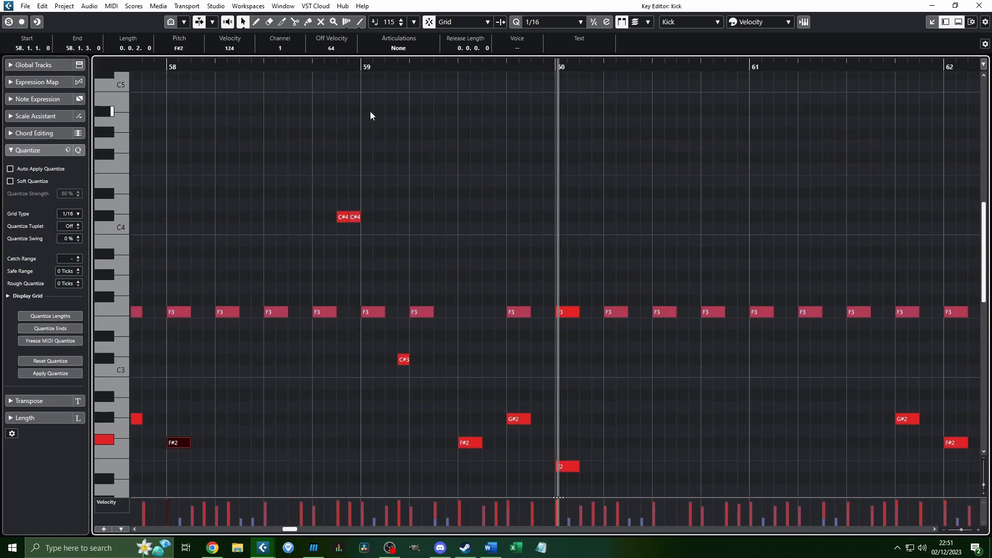
pyautogui.click(313, 70)
pyautogui.scroll(-1, 481, 111)
pyautogui.press('space')
pyautogui.scroll(-2, 543, 139)
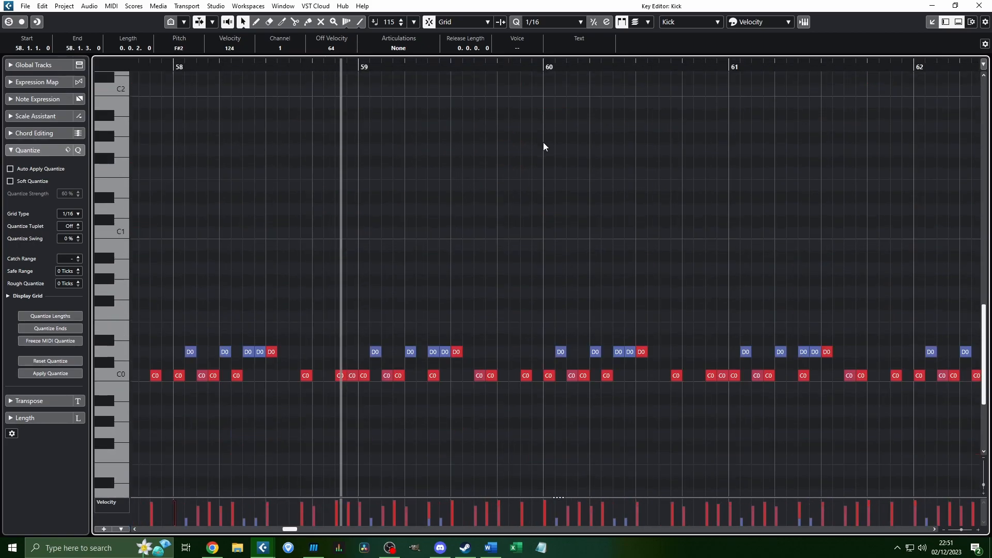
pyautogui.scroll(3, 372, 181)
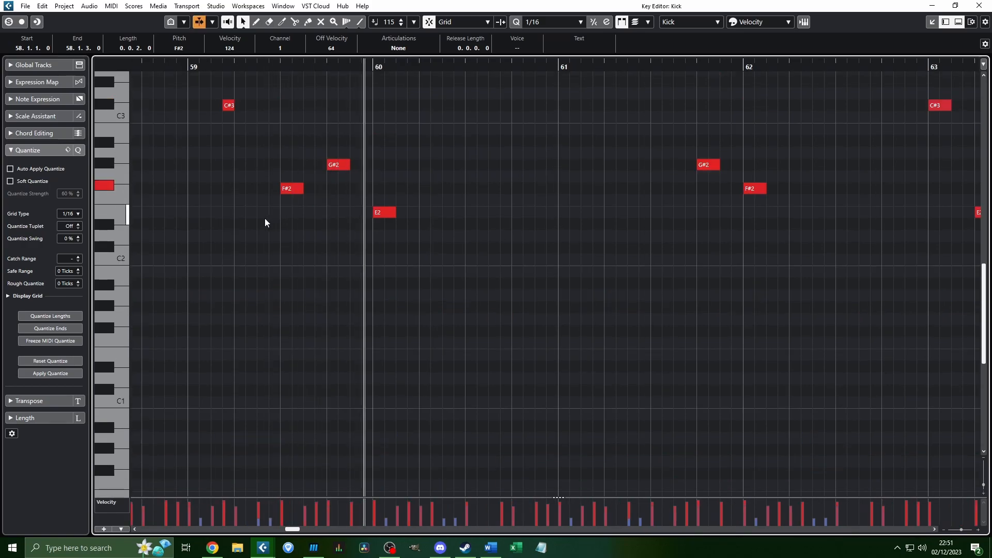
pyautogui.scroll(-3, 451, 198)
# Step: Move ahead to the groove at bar 78 and play back its cymbal, kick and snare pattern through bar 83
pyautogui.hscroll(17, 451, 199)
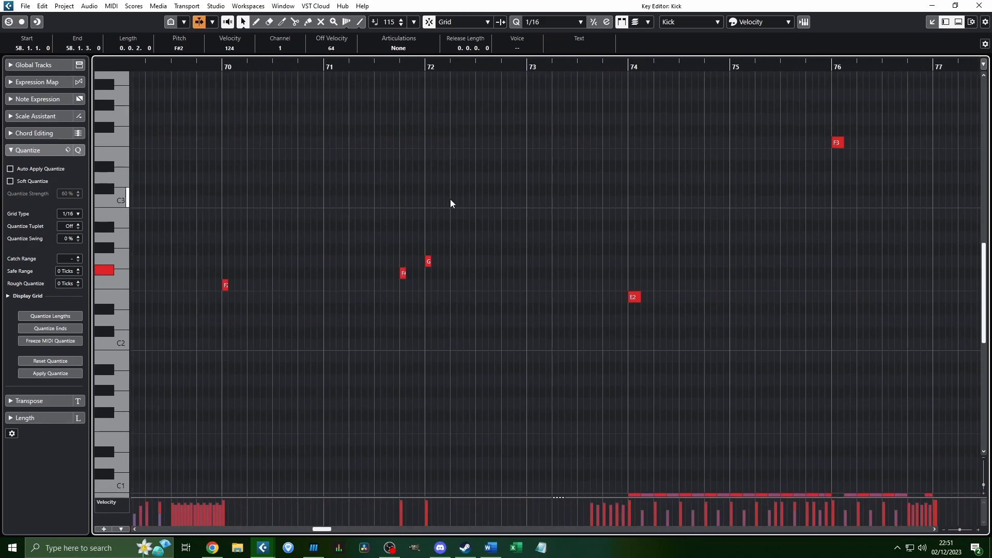
pyautogui.scroll(-3, 450, 205)
pyautogui.hscroll(6, 451, 205)
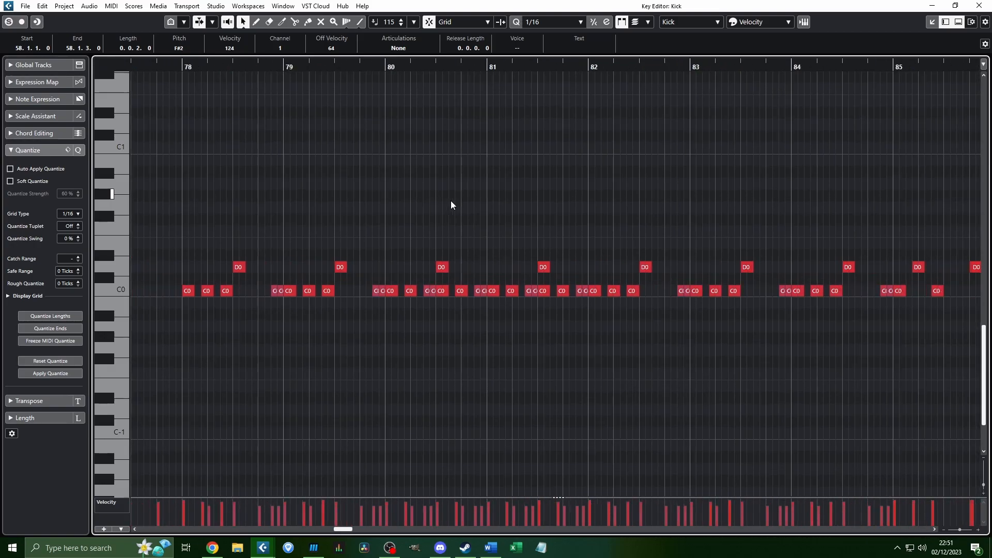
pyautogui.scroll(3, 424, 149)
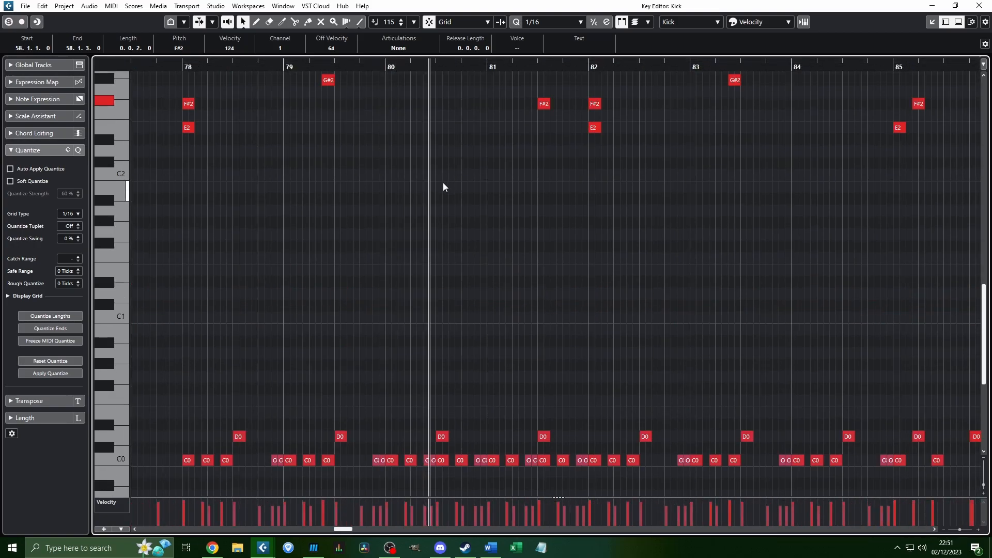
pyautogui.hscroll(4, 442, 182)
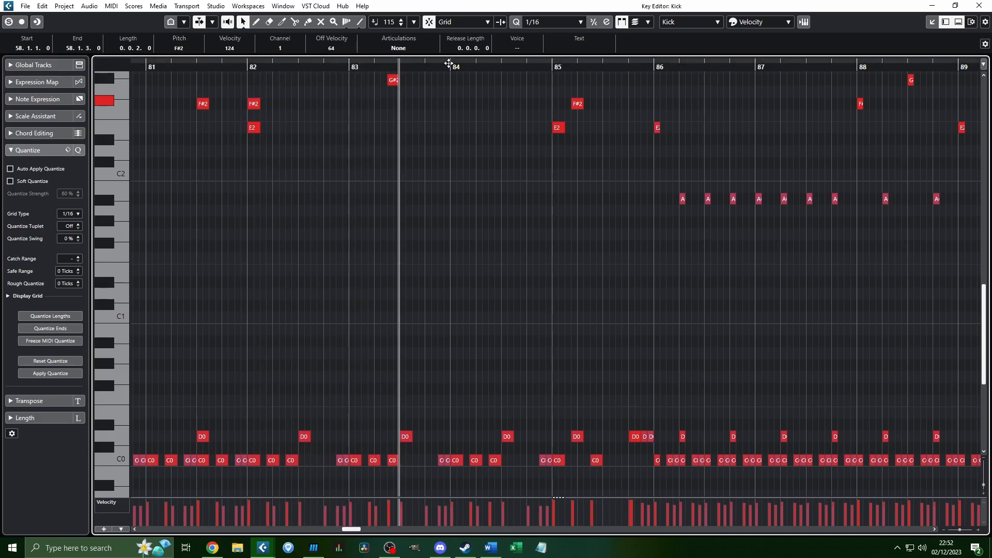
# Step: Play back the groove from bar 85 and follow its cymbal, kick and snare pattern through bar 92
pyautogui.click(552, 67)
pyautogui.hscroll(5, 603, 115)
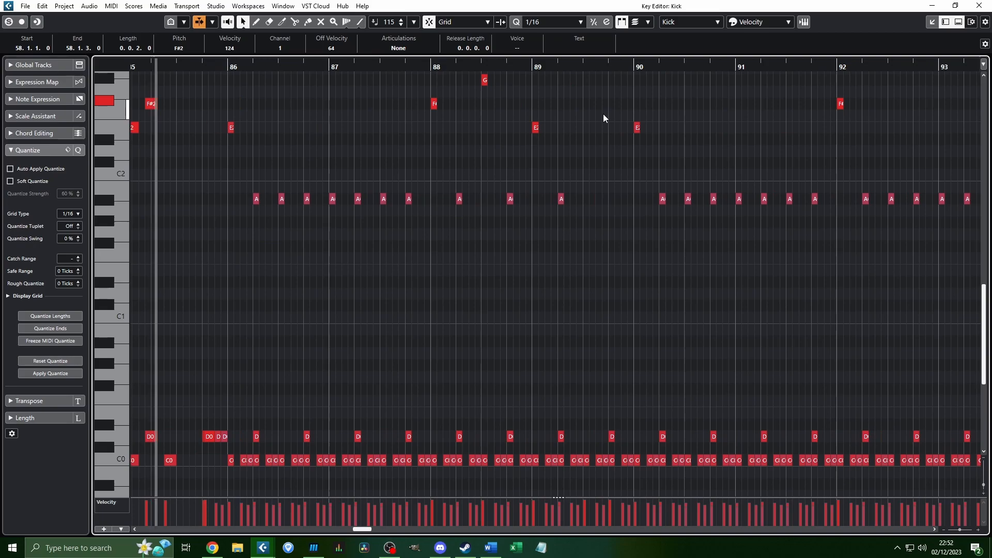
pyautogui.scroll(-1, 285, 328)
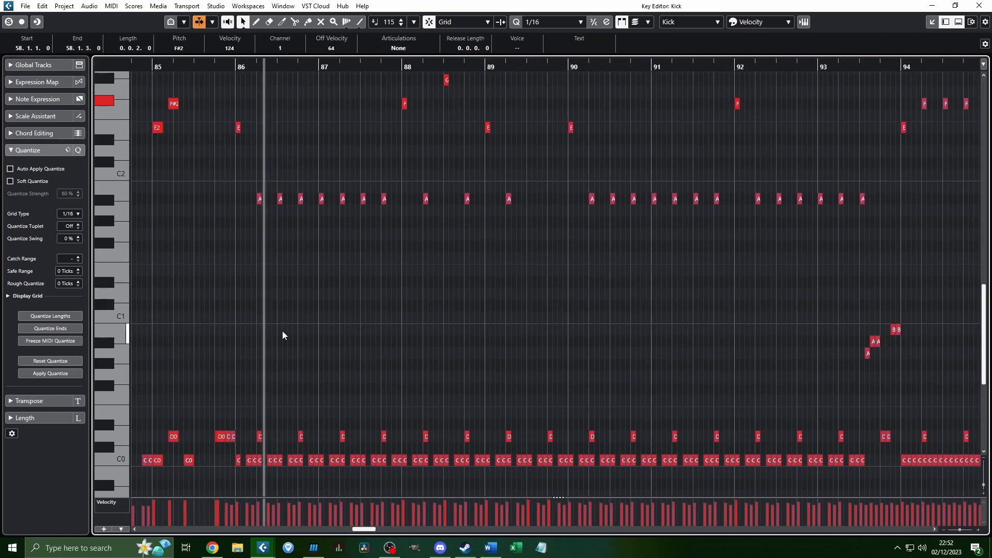
pyautogui.hscroll(2, 372, 280)
pyautogui.scroll(1, 277, 274)
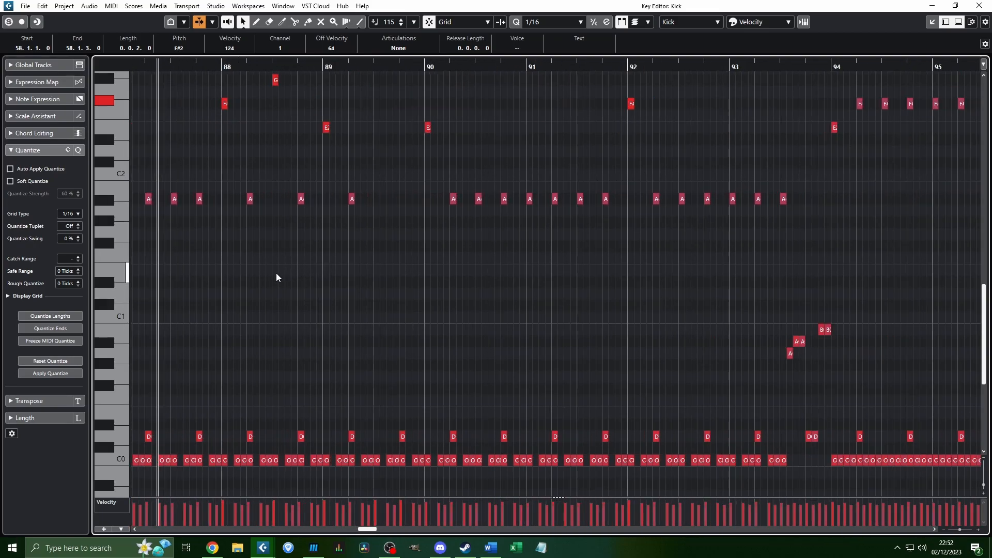
pyautogui.scroll(-1, 278, 268)
pyautogui.hscroll(-1, 280, 268)
pyautogui.scroll(1, 280, 268)
pyautogui.click(200, 22)
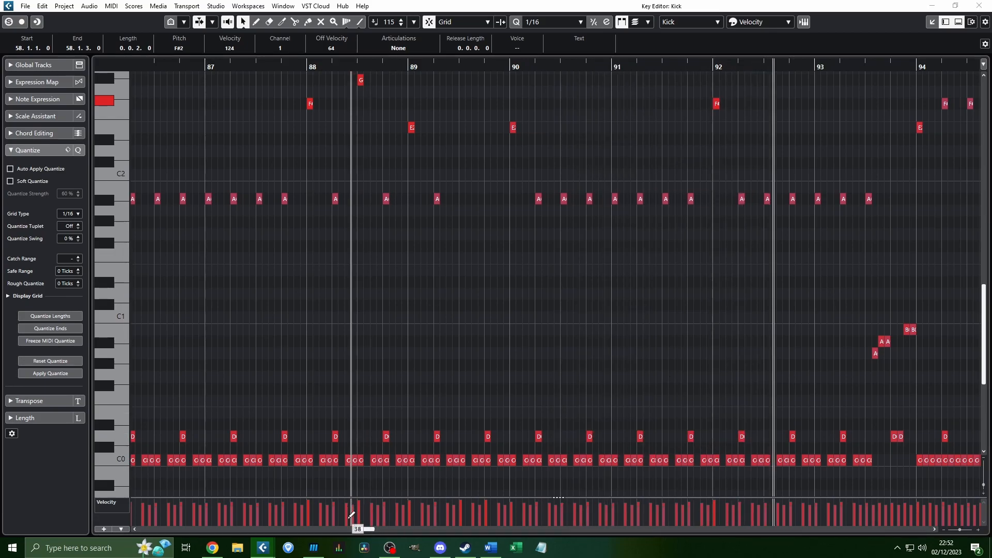
# Step: Follow the playback from the tom fill at the end of bar 93 through the continuous kick section to bar 98
pyautogui.moveTo(365, 530); pyautogui.dragTo(374, 531)
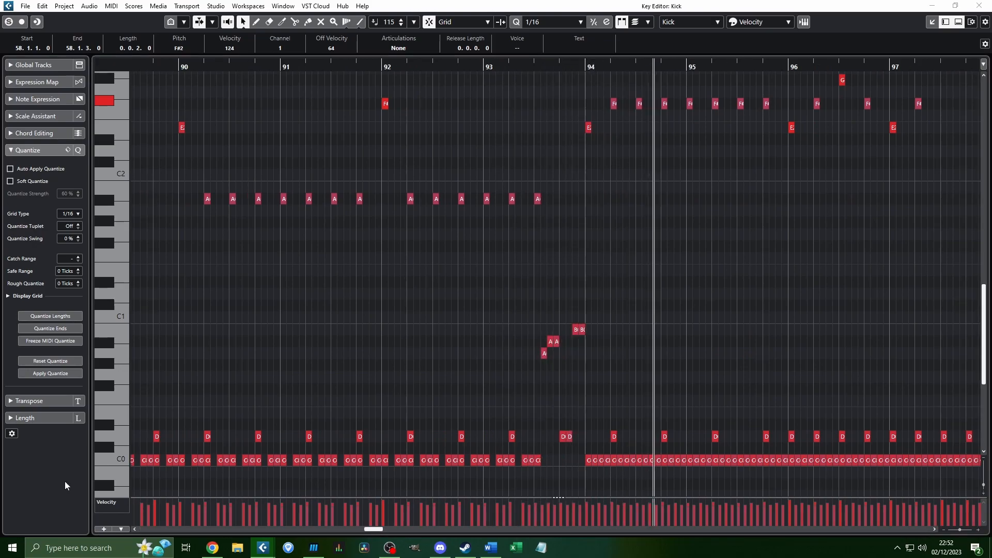
pyautogui.moveTo(374, 529); pyautogui.dragTo(380, 529)
pyautogui.click(590, 368)
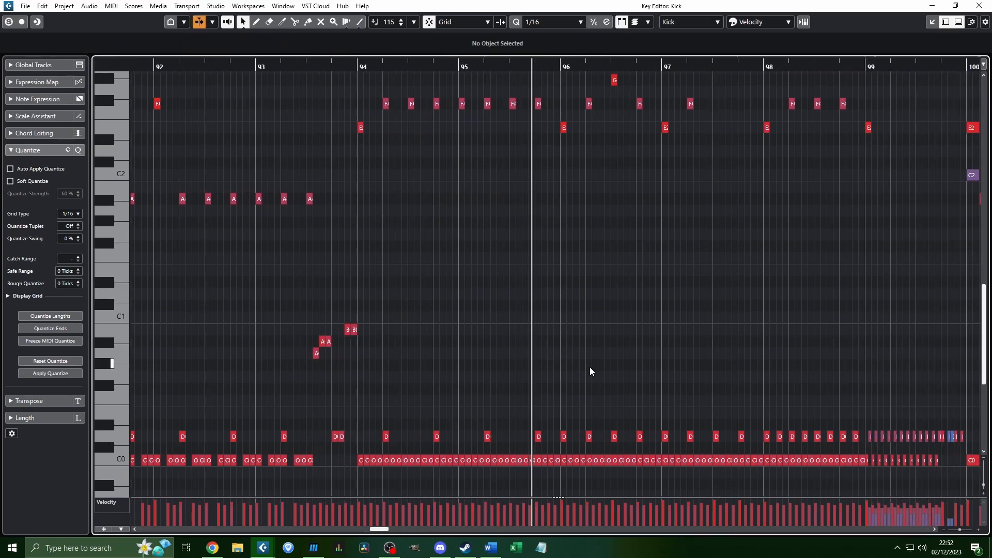
pyautogui.press('h')
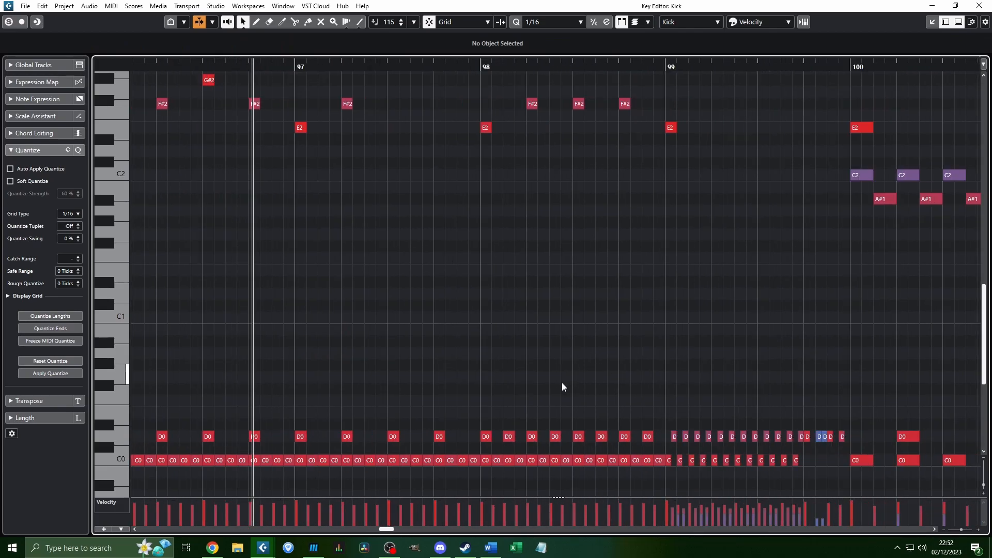
pyautogui.scroll(5, 541, 380)
pyautogui.scroll(-8, 535, 374)
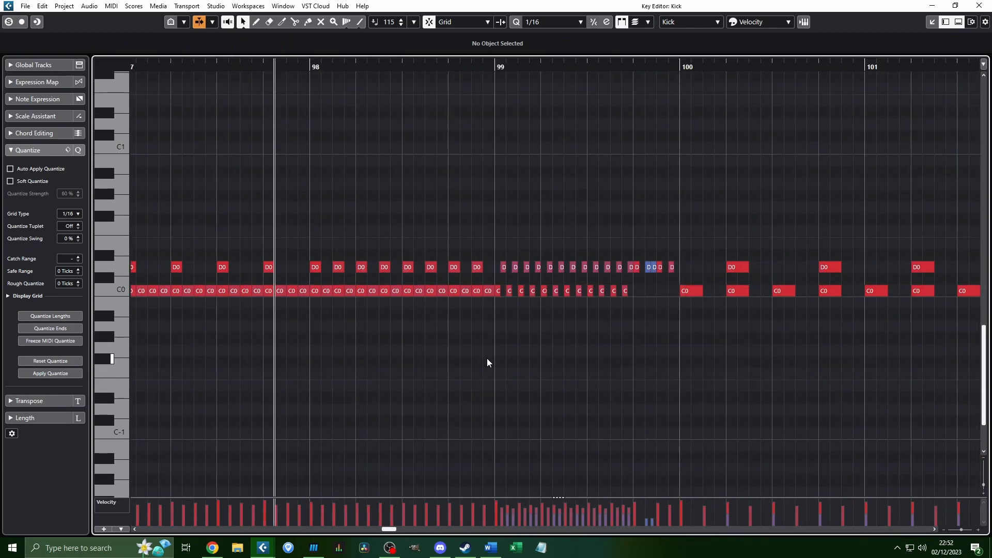
pyautogui.press('h')
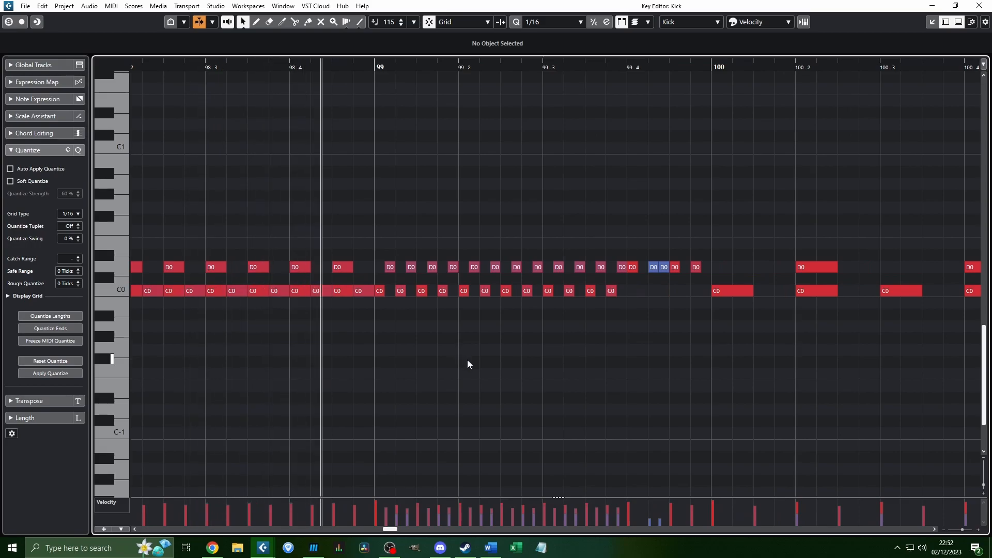
# Step: Stop playback, place the cursor at bar 99, and select the run of fast D0 snare hits before 99.4
pyautogui.press('space')
pyautogui.scroll(1, 407, 126)
pyautogui.click(357, 68)
pyautogui.hscroll(1, 383, 155)
pyautogui.scroll(1, 355, 182)
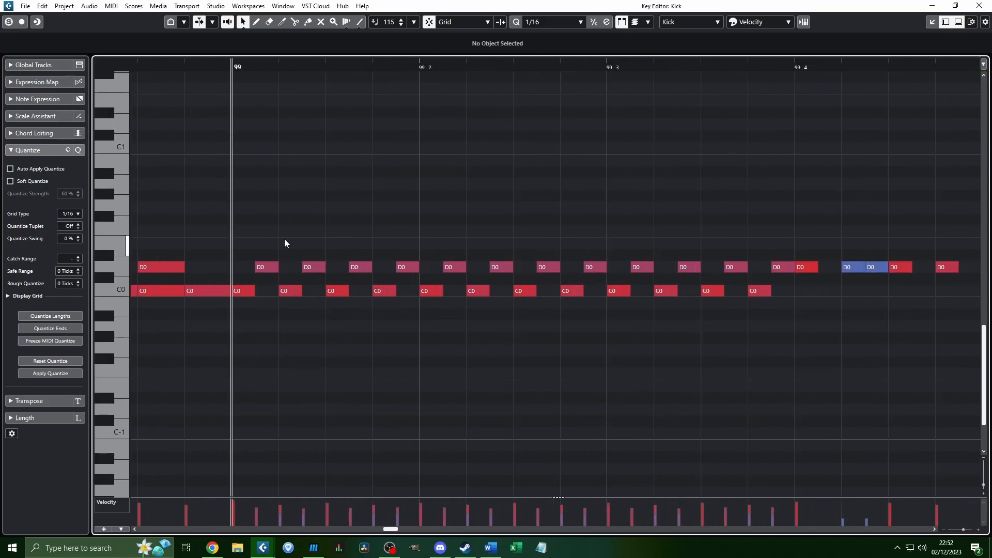
pyautogui.moveTo(257, 244); pyautogui.dragTo(774, 274)
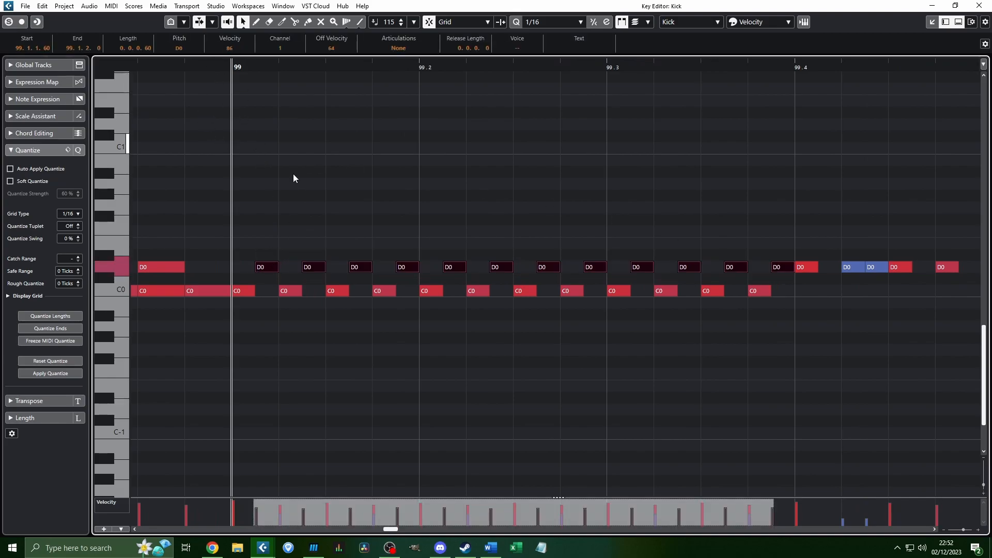
# Step: Deselect the snare hits and play back the alternating kick and snare blast in bar 99 up to bar 100
pyautogui.scroll(-3, 399, 205)
pyautogui.hscroll(2, 396, 194)
pyautogui.scroll(-2, 393, 194)
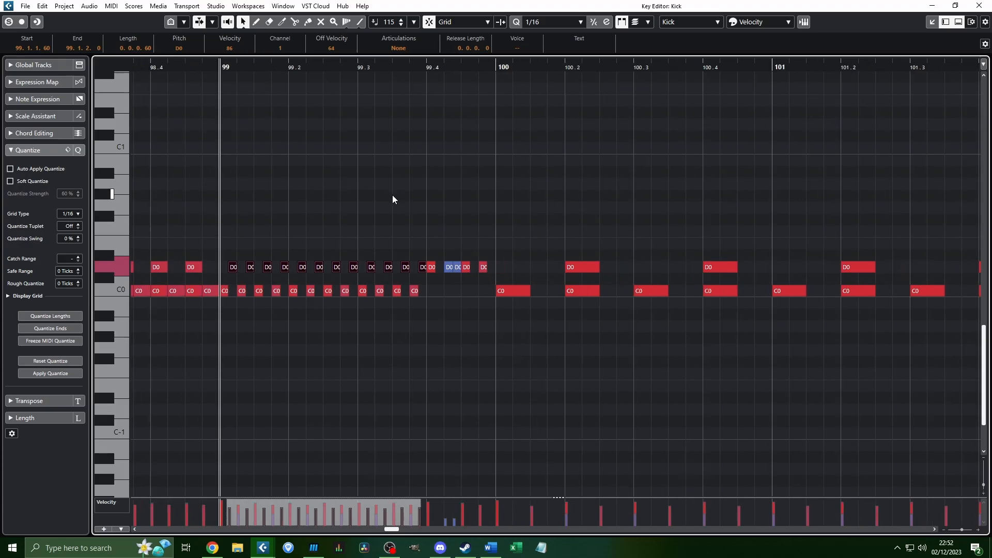
pyautogui.click(393, 193)
pyautogui.scroll(-2, 390, 191)
pyautogui.scroll(2, 309, 203)
pyautogui.scroll(-2, 311, 209)
pyautogui.hscroll(-1, 341, 217)
pyautogui.scroll(1, 380, 222)
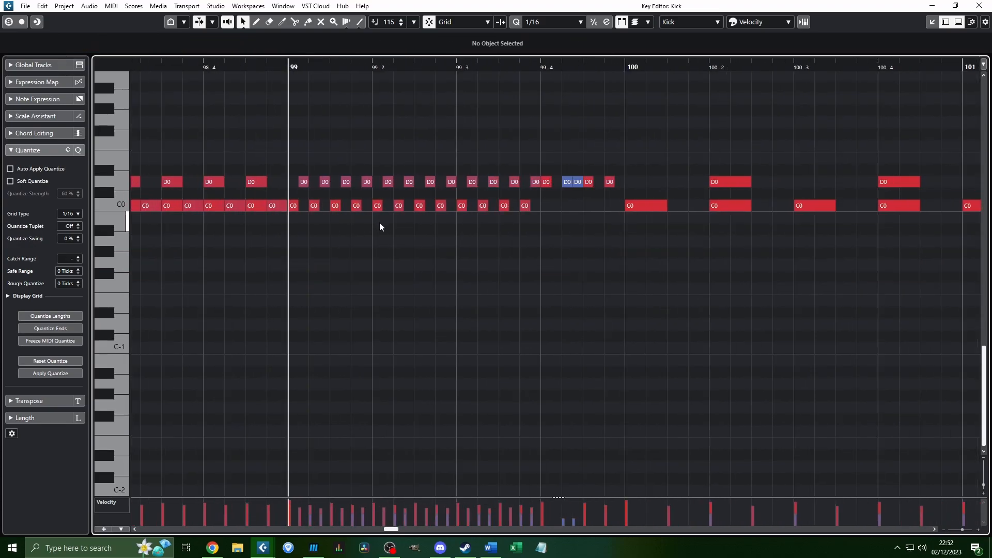
pyautogui.press('space')
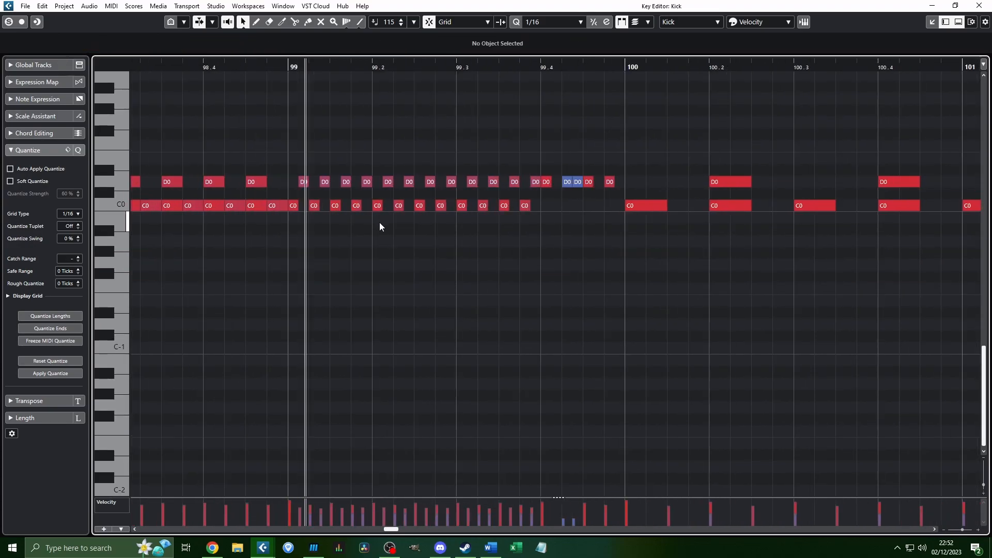
pyautogui.scroll(-2, 383, 222)
pyautogui.hscroll(-1, 300, 220)
pyautogui.scroll(1, 268, 203)
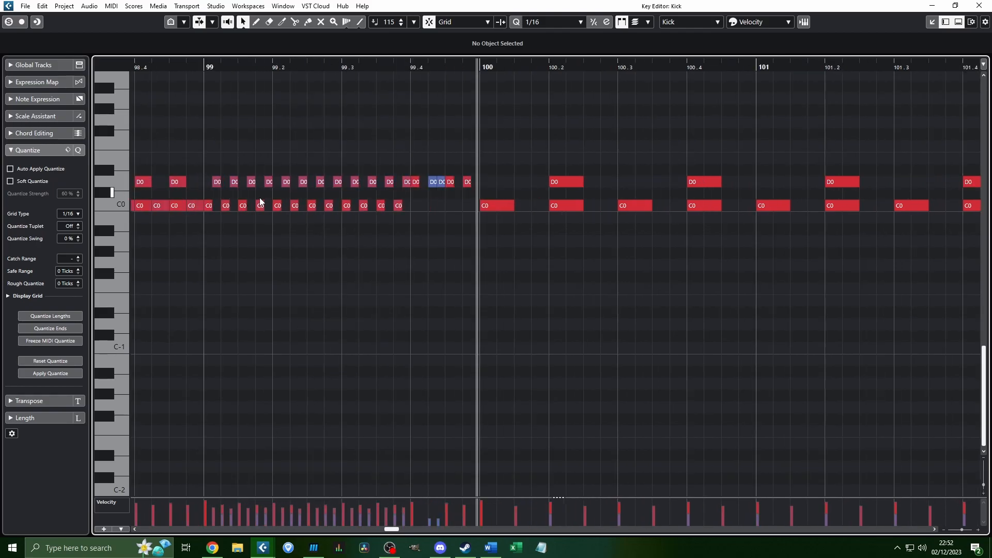
# Step: Try raising the velocity of the fast D0 snare hits in bar 99 to 127, and undo it
pyautogui.moveTo(252, 177); pyautogui.dragTo(408, 182)
pyautogui.scroll(3, 228, 49)
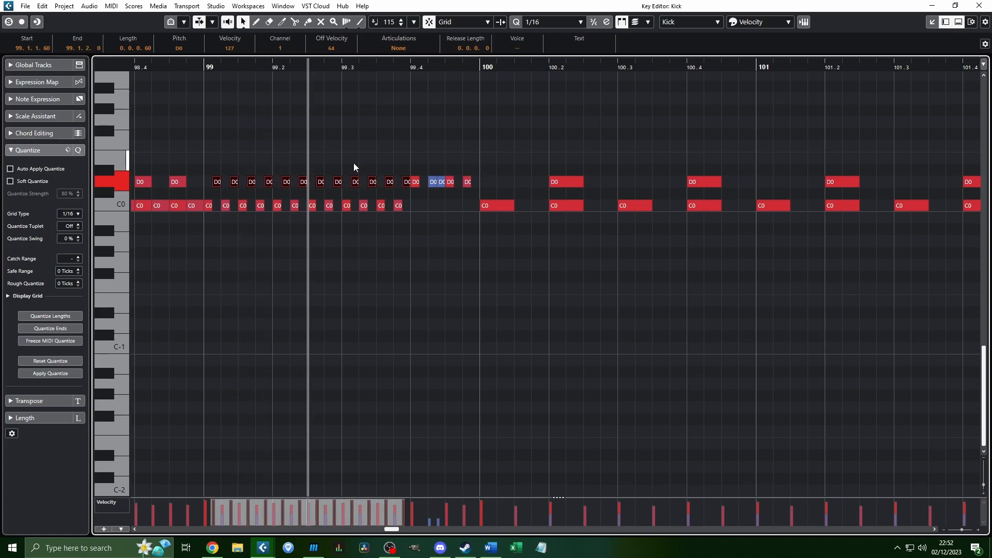
pyautogui.hotkey('ctrl', 'z')
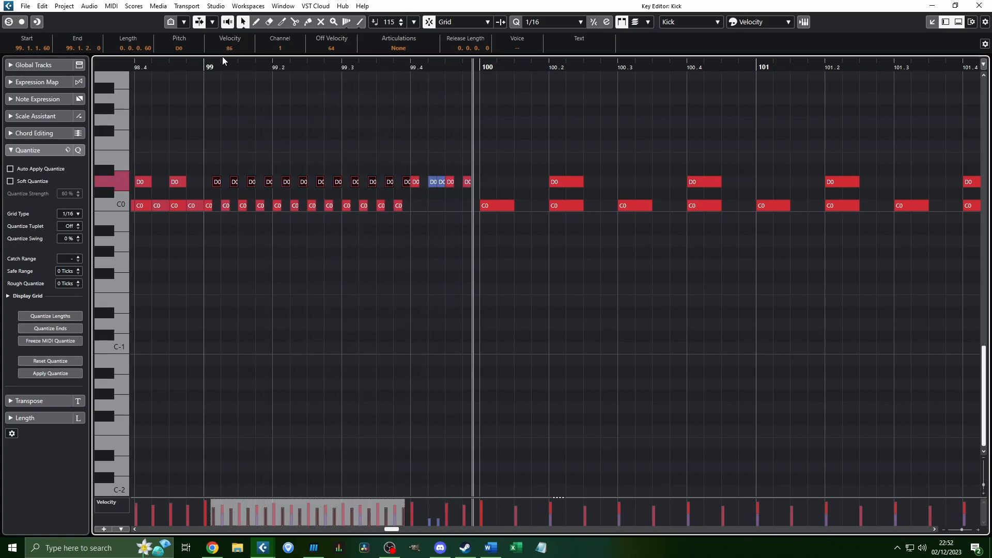
# Step: Play back from bar 99 and follow the C2 and A#1 pattern over kick and snare through bar 106
pyautogui.click(206, 66)
pyautogui.press('space')
pyautogui.scroll(-3, 362, 150)
pyautogui.hscroll(3, 359, 151)
pyautogui.scroll(3, 300, 165)
pyautogui.scroll(-3, 292, 168)
pyautogui.scroll(5, 291, 170)
pyautogui.scroll(-2, 288, 184)
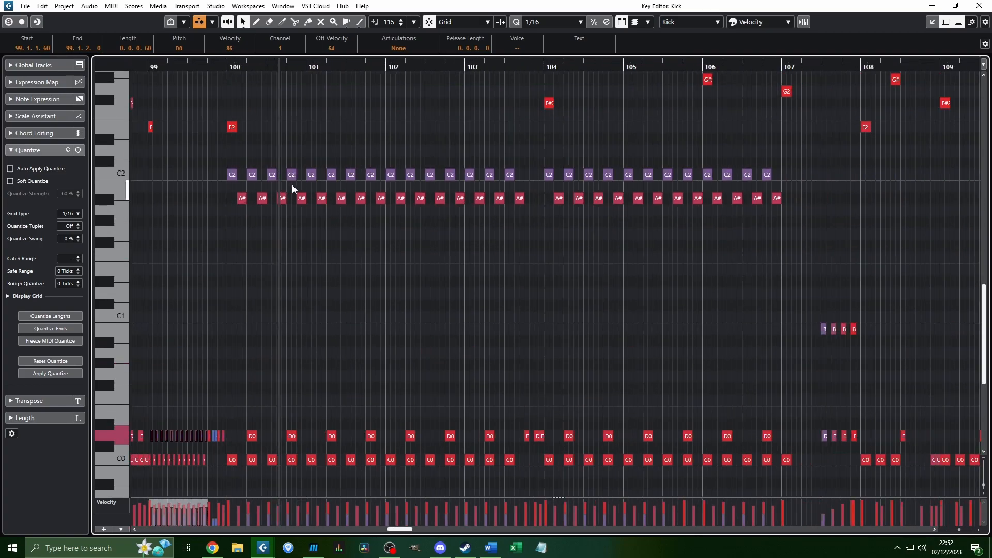
pyautogui.hscroll(4, 310, 184)
pyautogui.scroll(3, 439, 158)
pyautogui.scroll(-3, 476, 224)
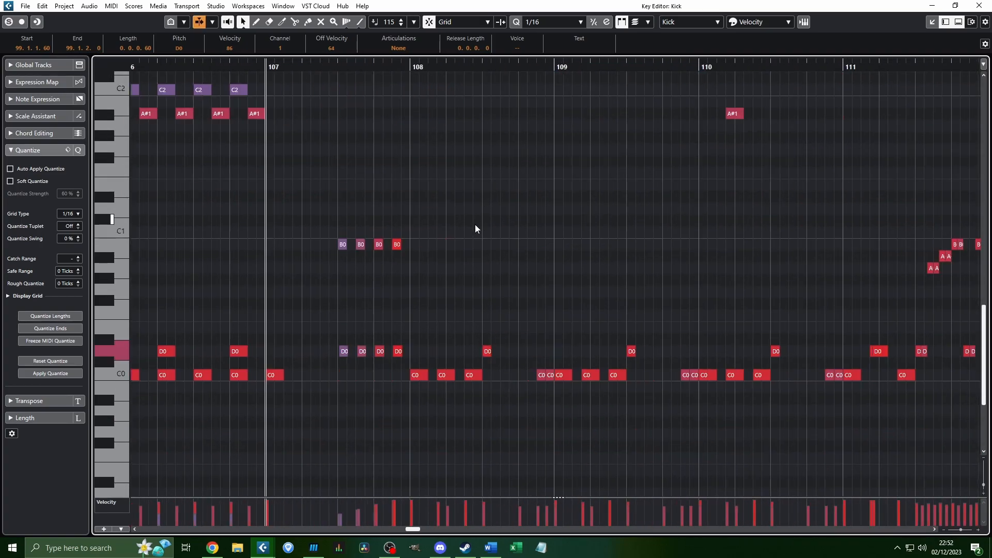
# Step: Examine the B0 and D0 fill with rising velocities at 107.3 and follow the groove from bar 108 to 110
pyautogui.scroll(3, 303, 278)
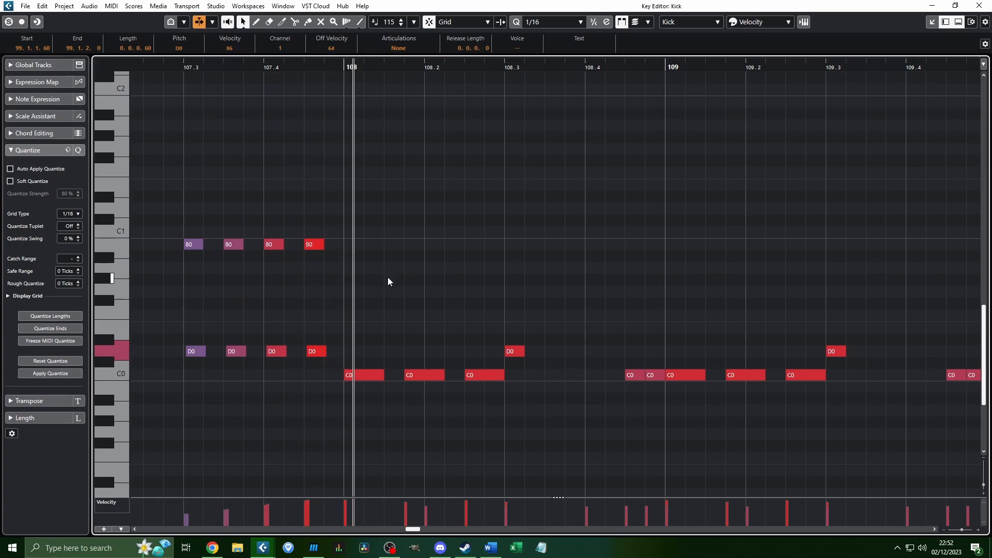
pyautogui.scroll(-2, 377, 292)
pyautogui.scroll(-2, 291, 269)
pyautogui.scroll(3, 300, 266)
pyautogui.scroll(-1, 313, 265)
pyautogui.hscroll(1, 313, 265)
pyautogui.scroll(-2, 315, 261)
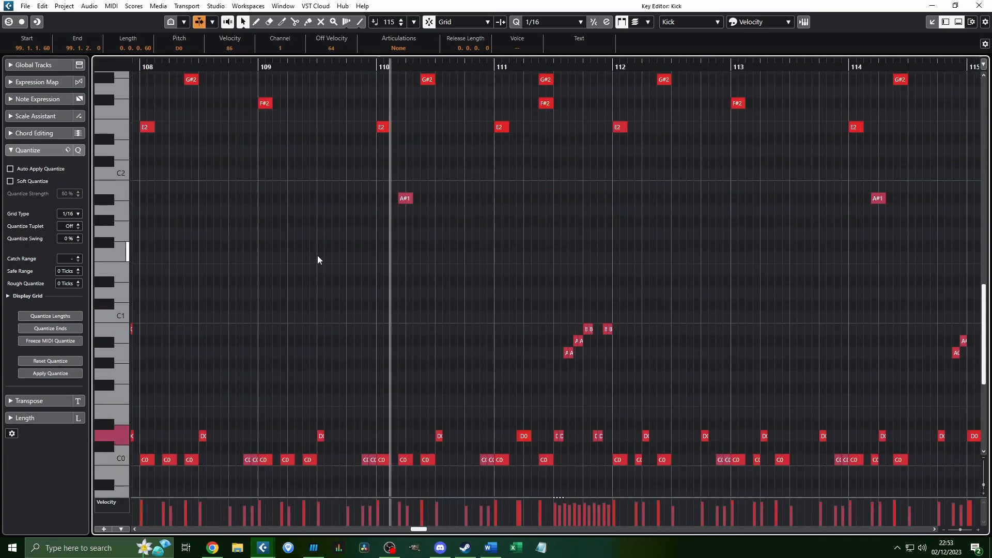
# Step: Follow the playback through the fill in bar 111 and the F3 and cymbal accents from bar 112 to 116
pyautogui.scroll(4, 286, 255)
pyautogui.scroll(-8, 287, 252)
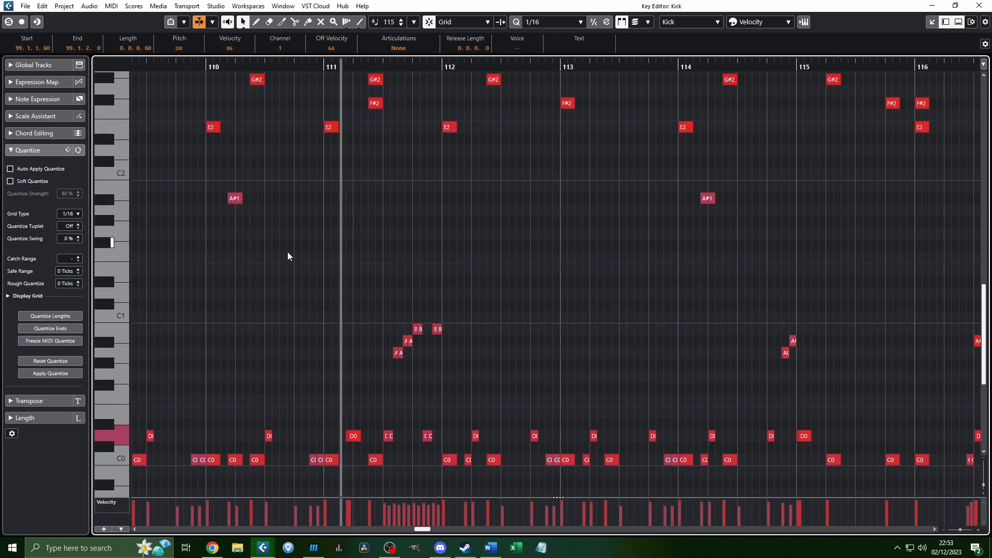
pyautogui.scroll(2, 287, 252)
pyautogui.scroll(-1, 288, 252)
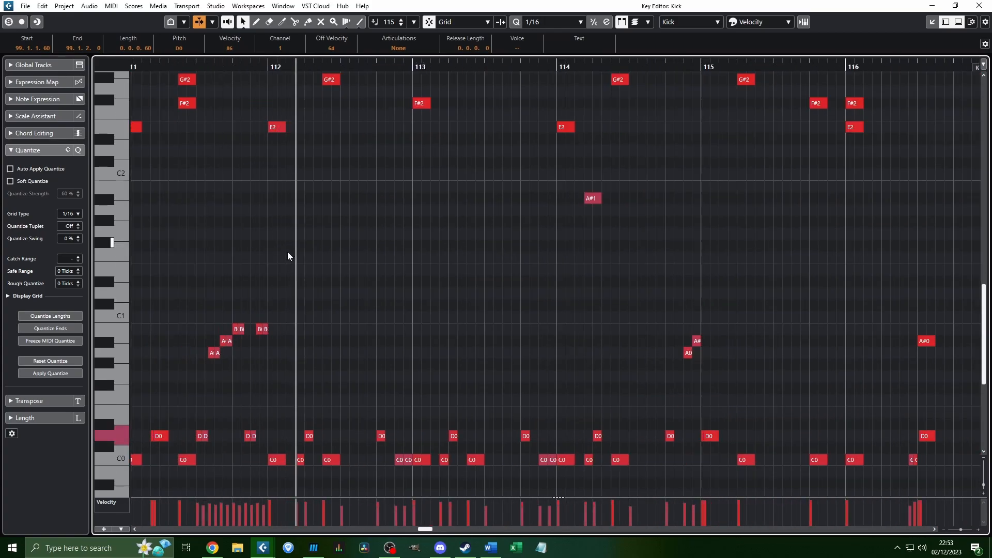
pyautogui.scroll(8, 287, 252)
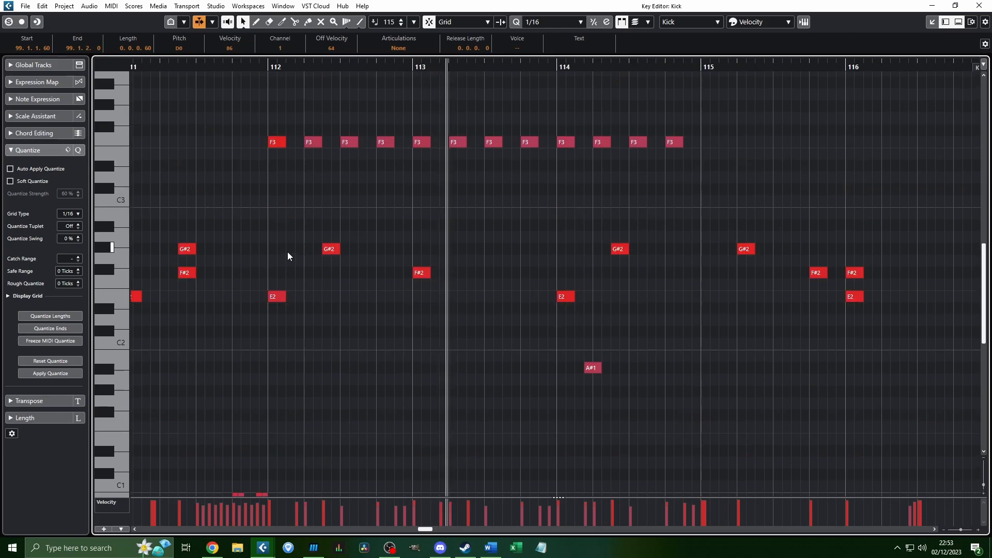
pyautogui.scroll(-8, 287, 253)
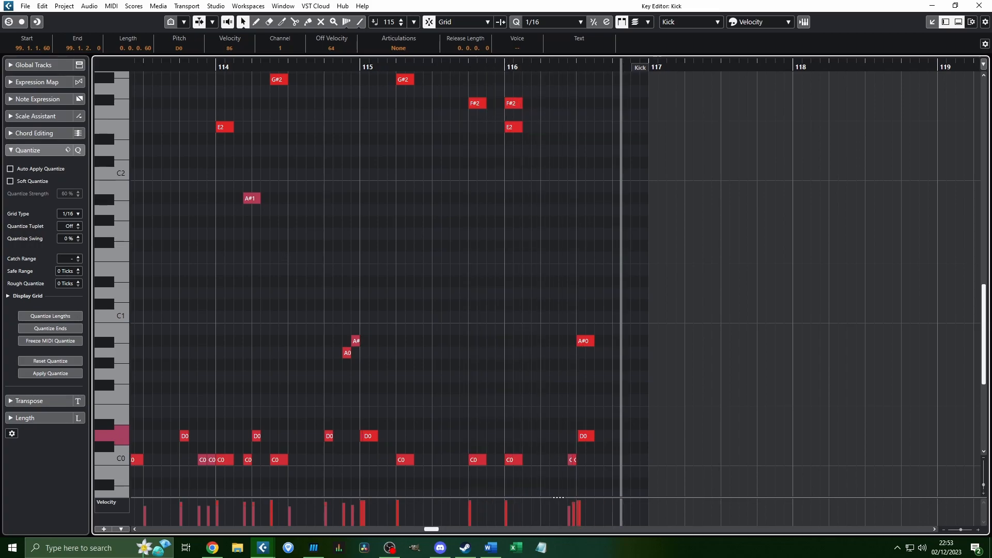
# Step: Replay the ending of the drum part from bar 113 through its last hits in bar 116
pyautogui.press('space')
pyautogui.scroll(2, 612, 290)
pyautogui.scroll(-4, 579, 269)
pyautogui.scroll(2, 403, 159)
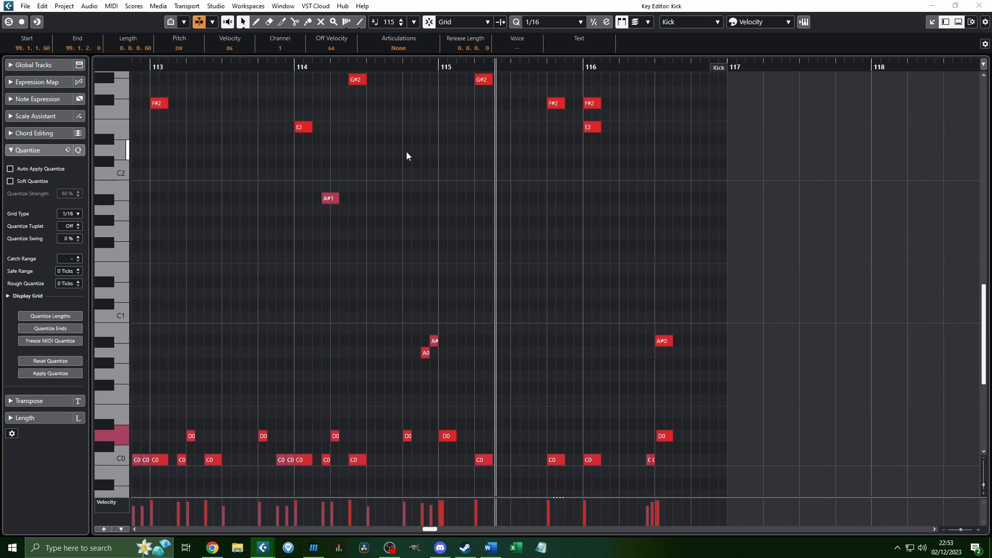
pyautogui.click(155, 66)
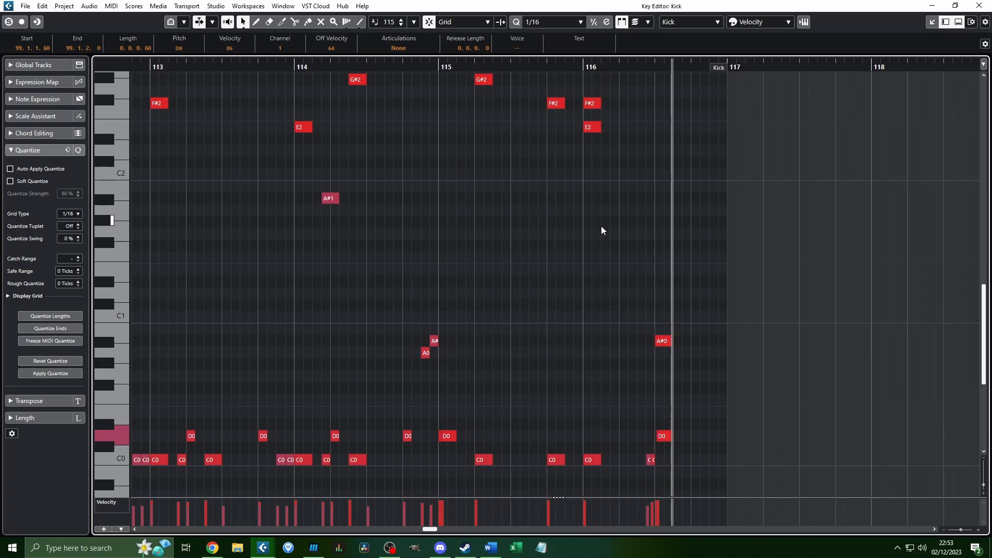
pyautogui.scroll(-3, 601, 225)
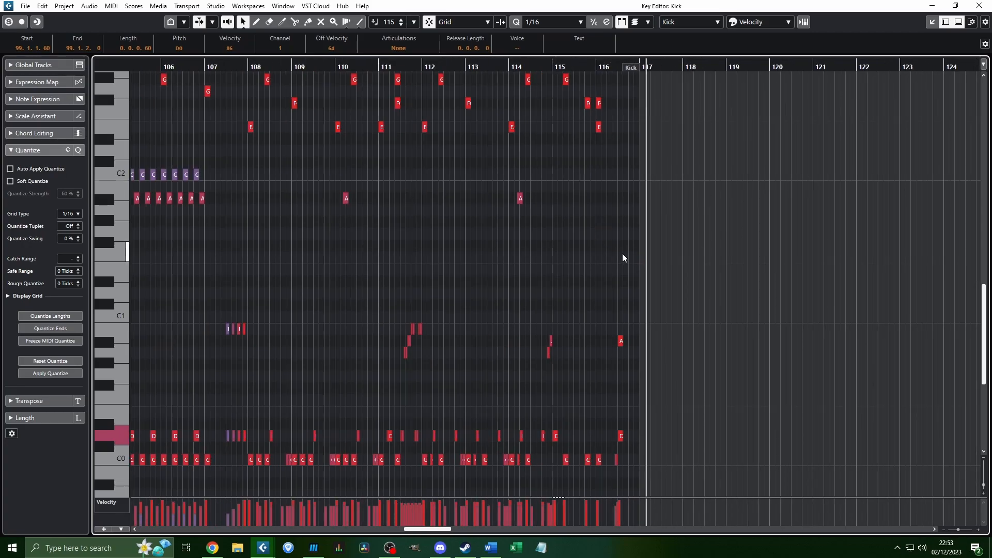
# Step: Review the overall drum pattern from the start of the part to about bar 57 in a zoomed-out view
pyautogui.hscroll(-12, 571, 251)
pyautogui.scroll(-5, 537, 258)
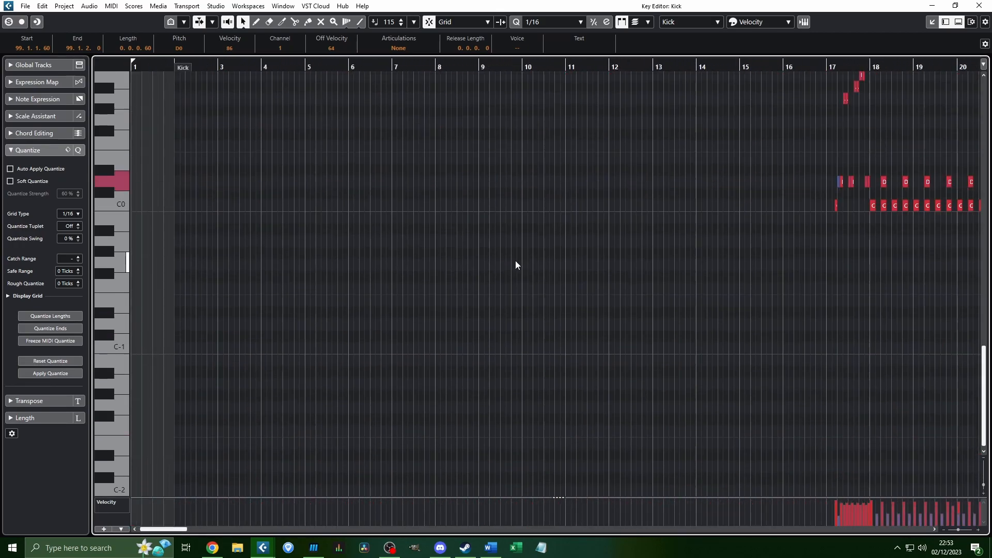
pyautogui.hscroll(2, 525, 264)
pyautogui.scroll(2, 541, 266)
pyautogui.hscroll(-3, 542, 262)
pyautogui.scroll(-2, 544, 260)
pyautogui.hscroll(7, 533, 266)
pyautogui.scroll(7, 514, 276)
pyautogui.scroll(-3, 514, 276)
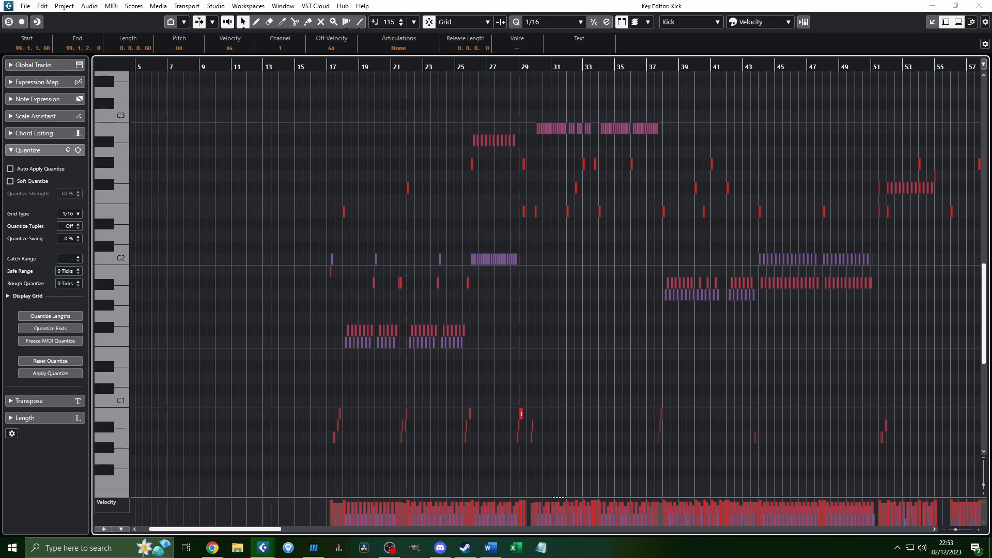
# Step: Return to the project window and select the MIDI BUS track in the MIDI Instruments folder
pyautogui.hotkey('alt', 'Tab')
pyautogui.hotkey('alt', 'Tab')
pyautogui.hscroll(-6, 439, 265)
pyautogui.scroll(-3, 438, 265)
pyautogui.hscroll(-10, 438, 265)
pyautogui.scroll(2, 411, 274)
pyautogui.click(289, 263)
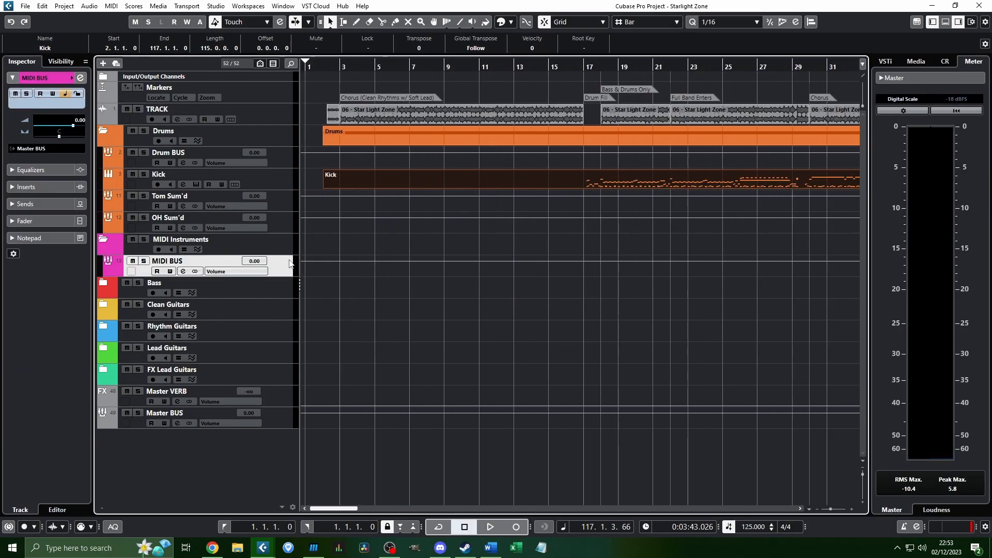
pyautogui.hscroll(3, 535, 252)
pyautogui.scroll(-2, 534, 233)
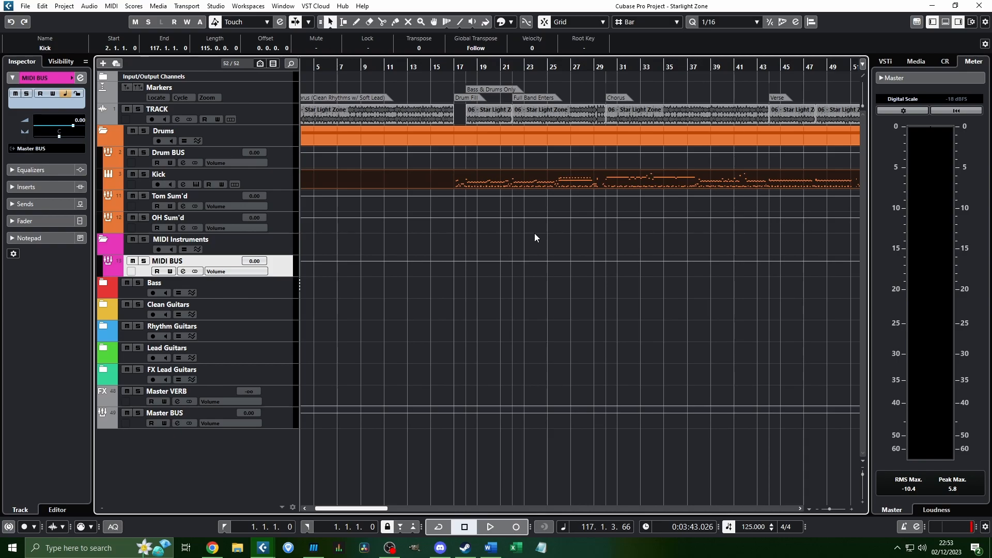
# Step: Add a Philharmonik 2 instrument track named Strings, with its audio output routed to MIDI BUS
pyautogui.click(103, 64)
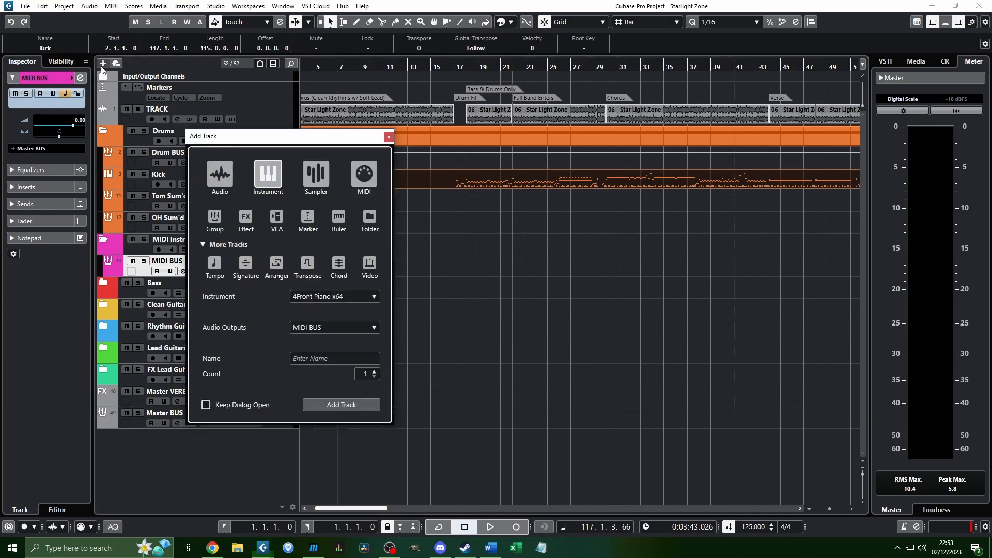
pyautogui.click(322, 296)
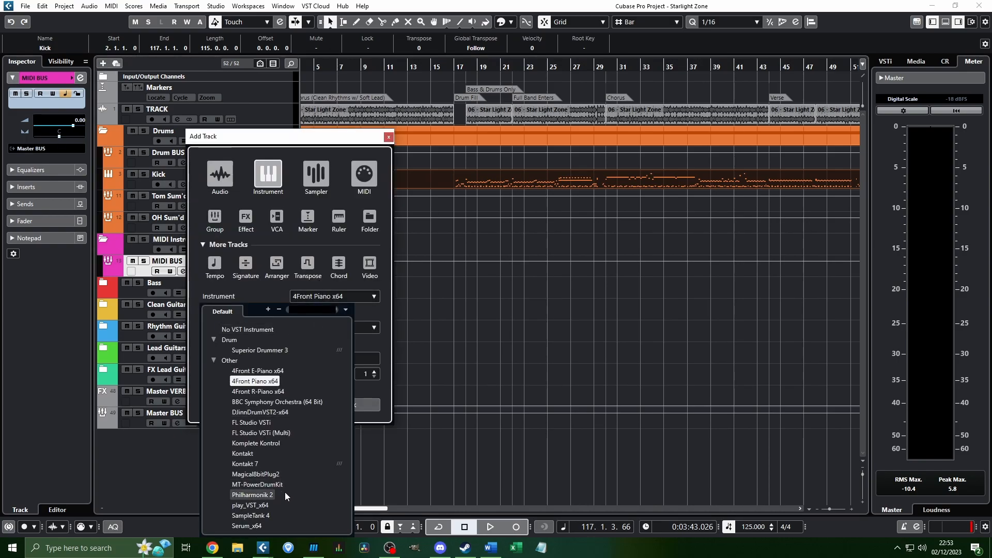
pyautogui.scroll(-3, 284, 492)
pyautogui.click(272, 403)
pyautogui.click(348, 359)
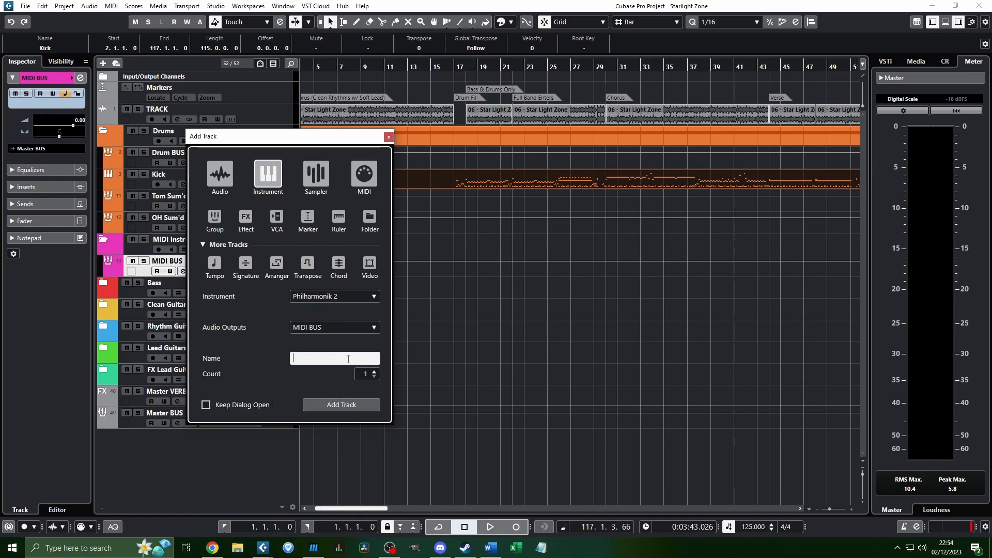
pyautogui.write('Strings')
pyautogui.press('Return')
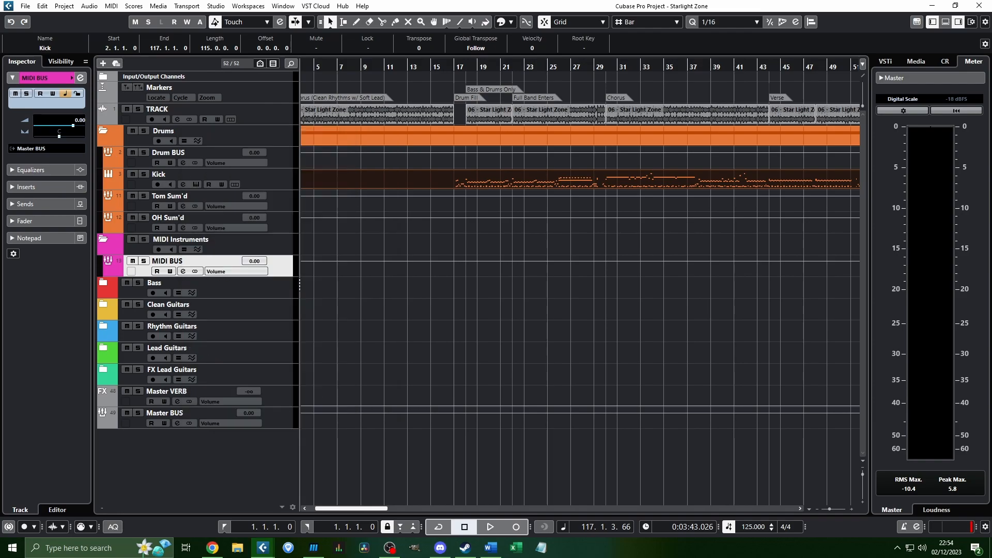
# Step: Load the Cinema Strings instrument from Miroslav Philharmonik 1's Mixed Orchestra category into part 1
pyautogui.click(235, 162)
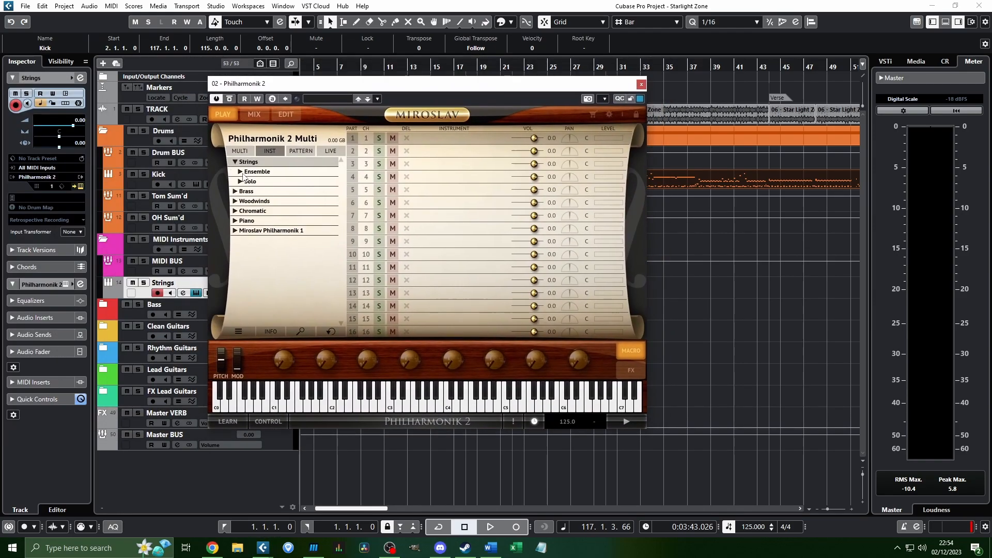
pyautogui.click(240, 171)
pyautogui.click(240, 171)
pyautogui.click(235, 162)
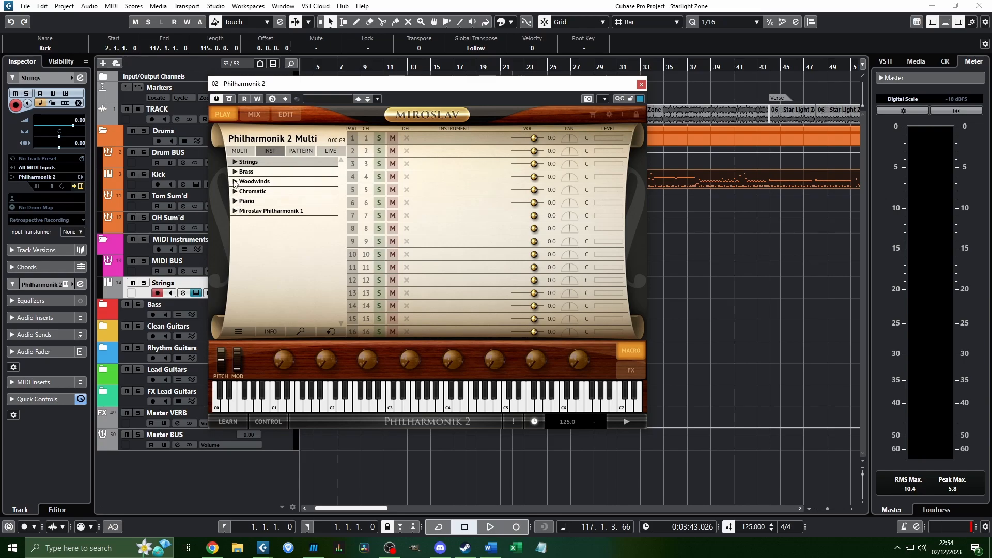
pyautogui.click(235, 211)
pyautogui.click(240, 220)
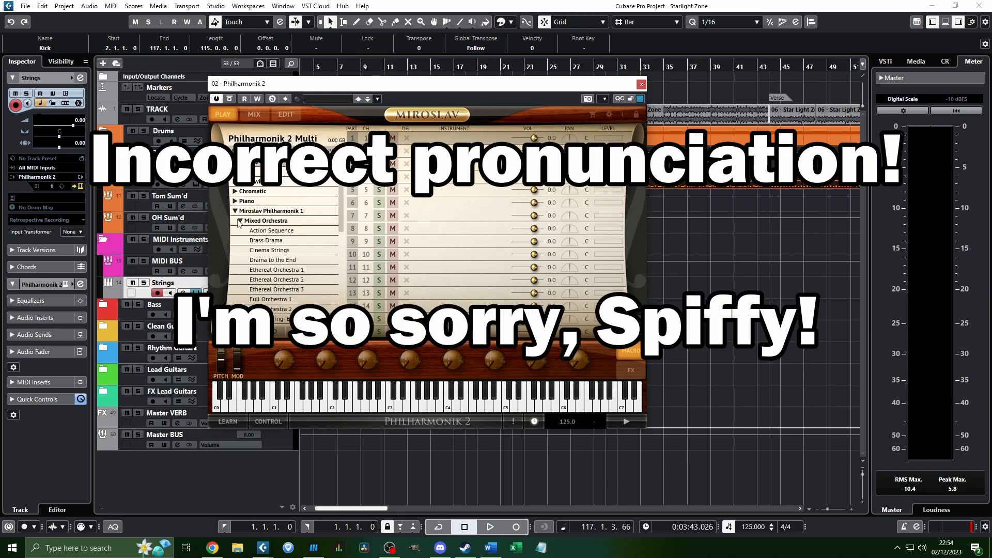
pyautogui.doubleClick(274, 251)
pyautogui.click(240, 221)
pyautogui.click(236, 211)
pyautogui.click(433, 139)
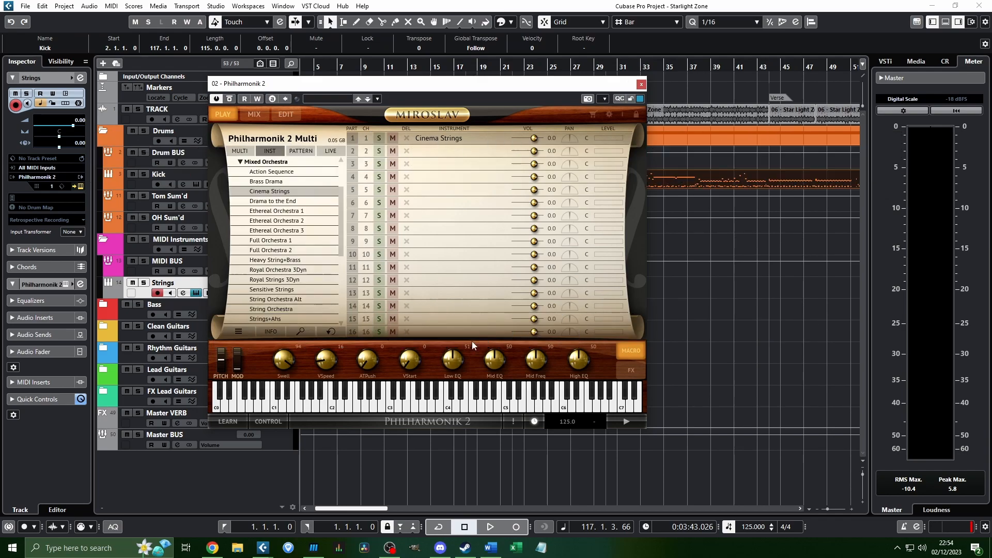
# Step: Audition the Cinema Strings sound with several low and middle notes on the plugin's virtual keyboard
pyautogui.click(419, 393)
pyautogui.click(402, 408)
pyautogui.click(394, 410)
pyautogui.click(379, 396)
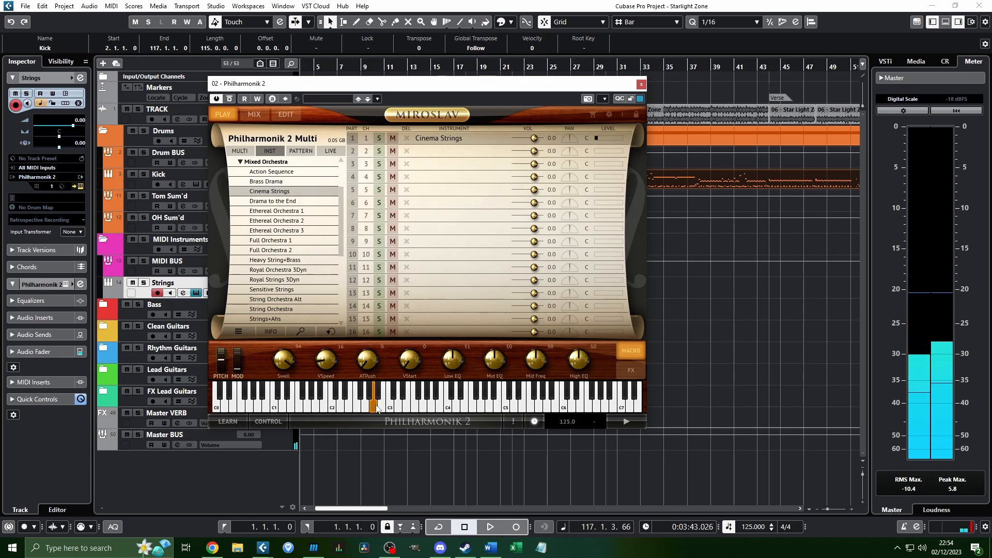
pyautogui.click(366, 408)
pyautogui.click(345, 395)
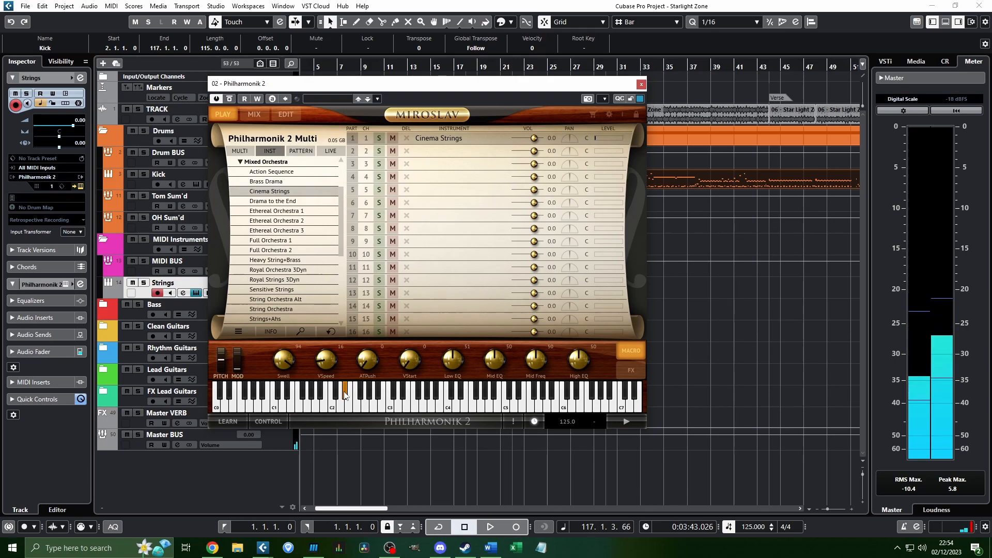
pyautogui.click(340, 409)
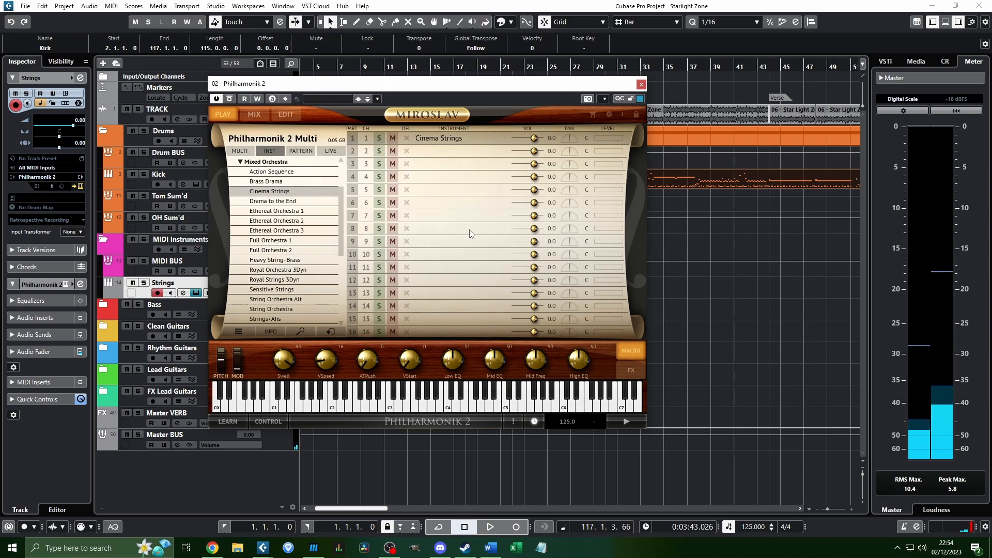
# Step: Close the Philharmonik 2 window and draw an empty MIDI part on the Strings track from bar 18 to bar 36
pyautogui.click(641, 84)
pyautogui.scroll(2, 457, 112)
pyautogui.click(479, 68)
pyautogui.hscroll(1, 435, 310)
pyautogui.moveTo(421, 282); pyautogui.dragTo(811, 279)
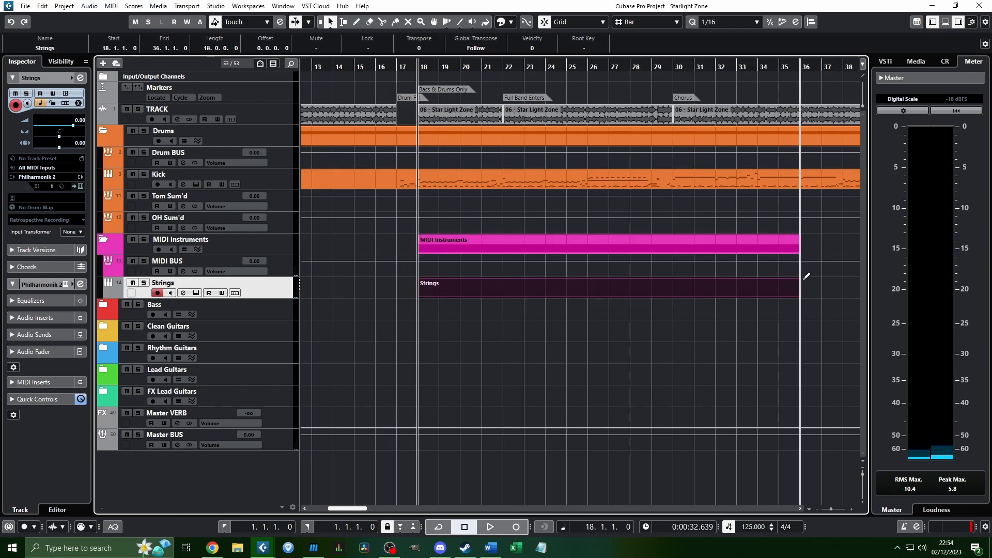
pyautogui.hscroll(4, 528, 280)
# Step: Play the strings notes along with the drums from bar 22 to the start of the chorus at bar 30
pyautogui.click(397, 68)
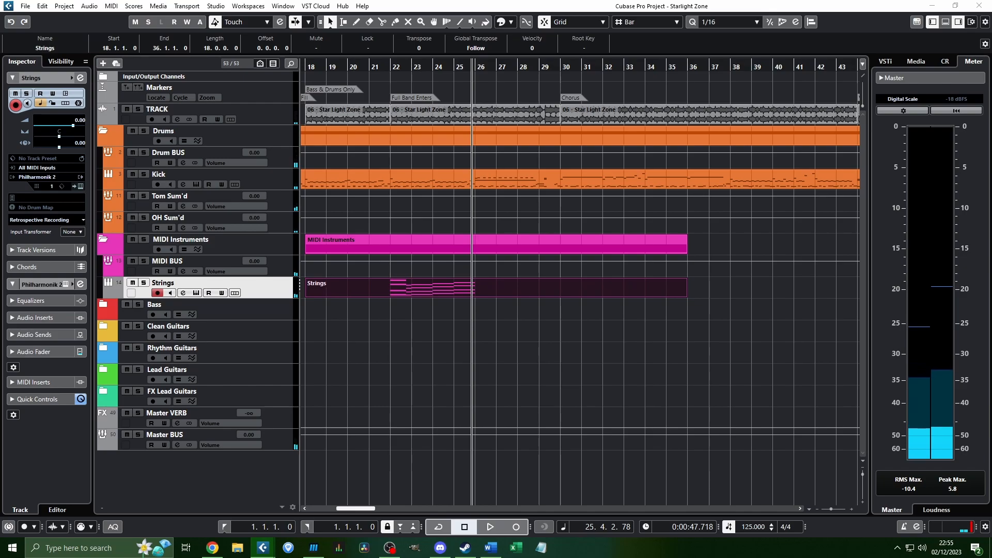
pyautogui.press('space')
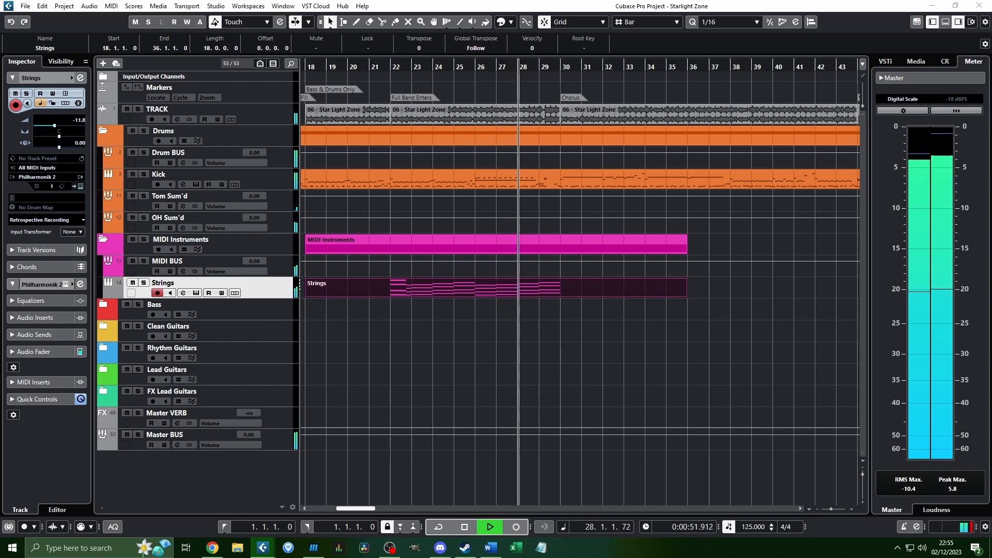
pyautogui.press('space')
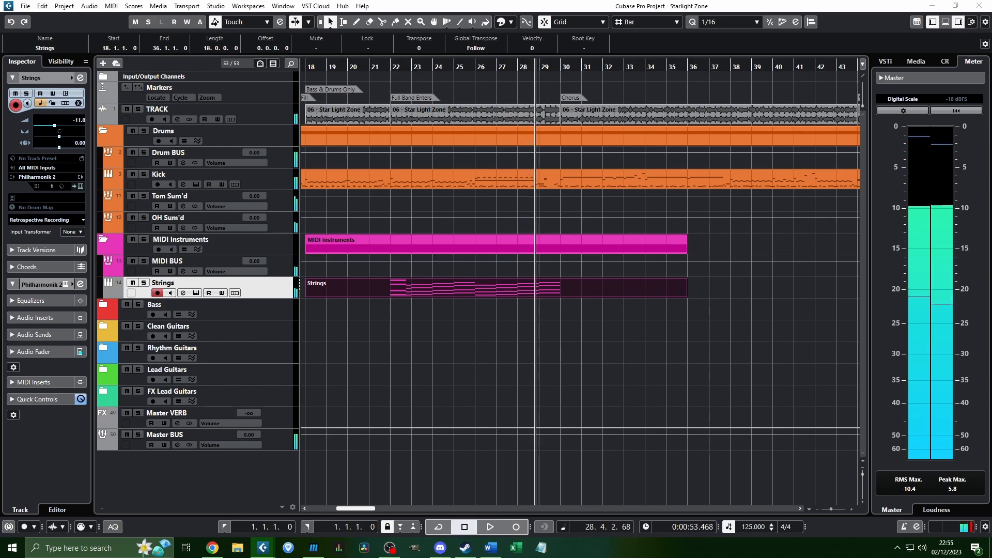
pyautogui.press('space')
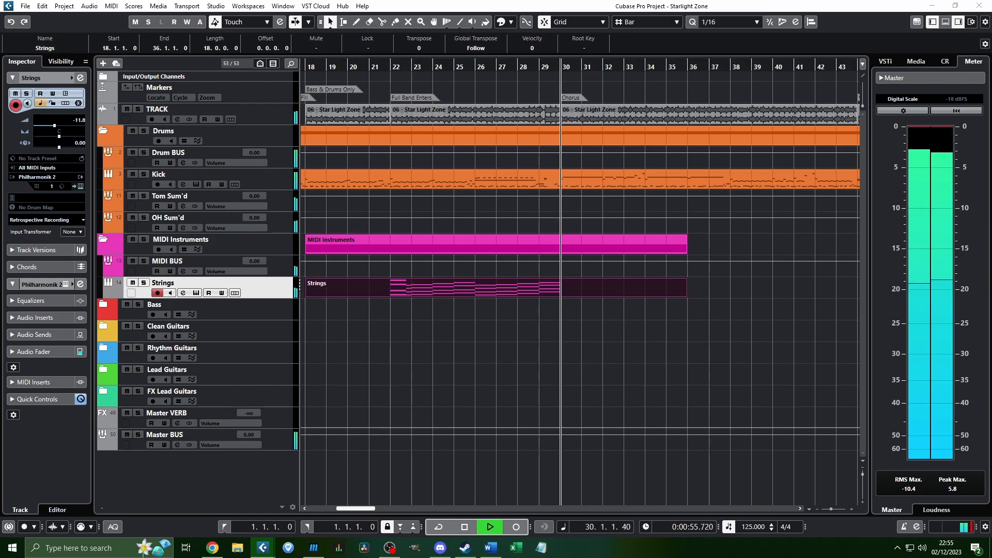
pyautogui.press('space')
# Step: Undo the strings notes, then delete the empty Strings part and the Strings track
pyautogui.hotkey('ctrl', 'z')
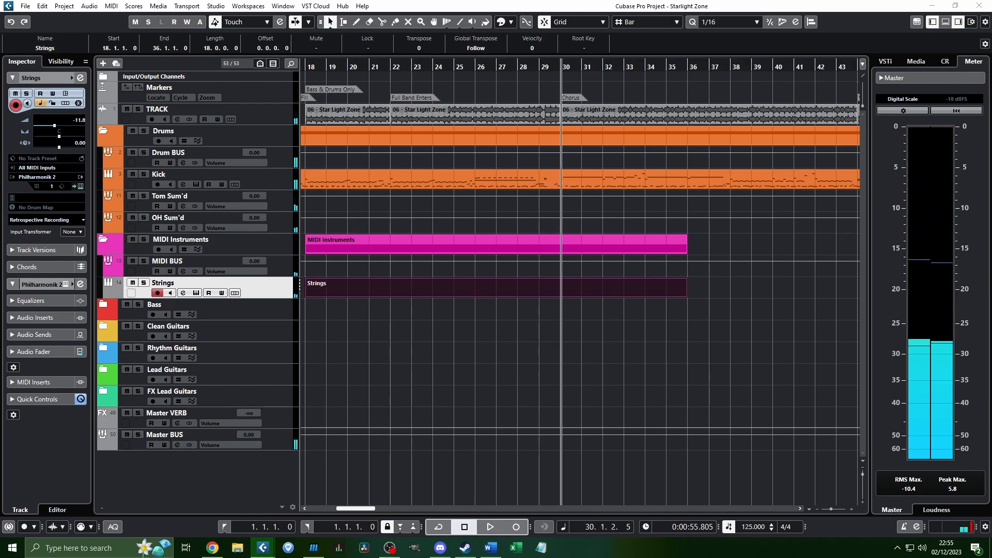
pyautogui.click(303, 290)
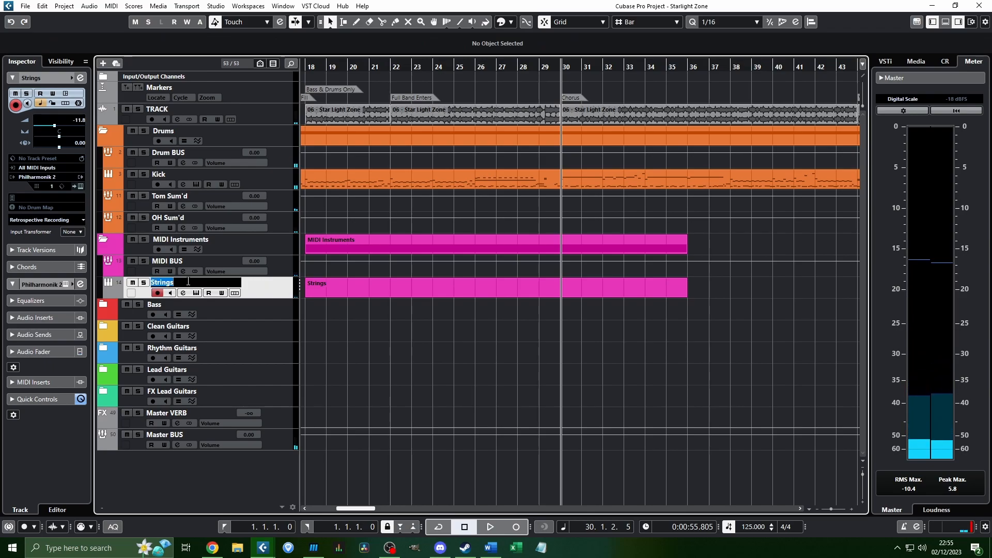
pyautogui.click(417, 285)
pyautogui.press('Delete')
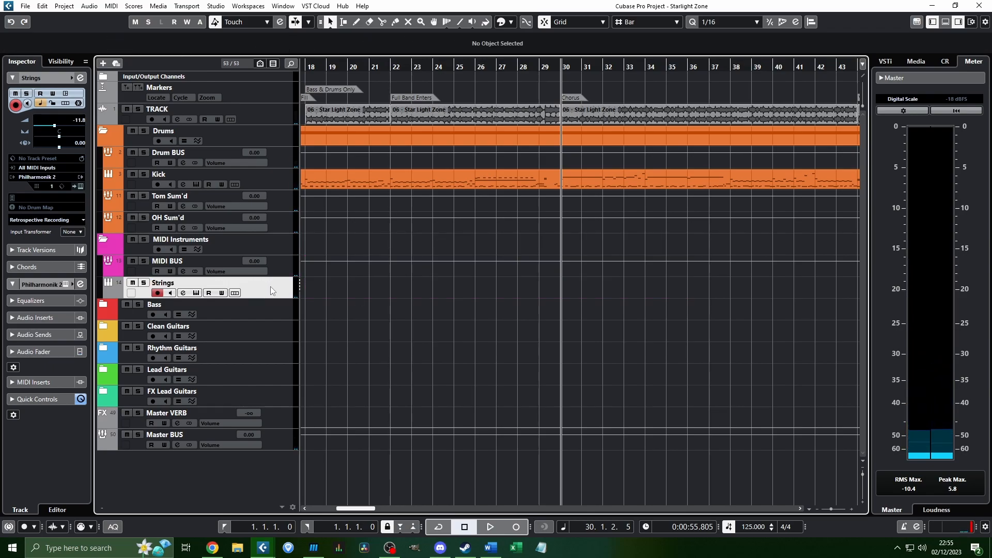
pyautogui.press('Delete')
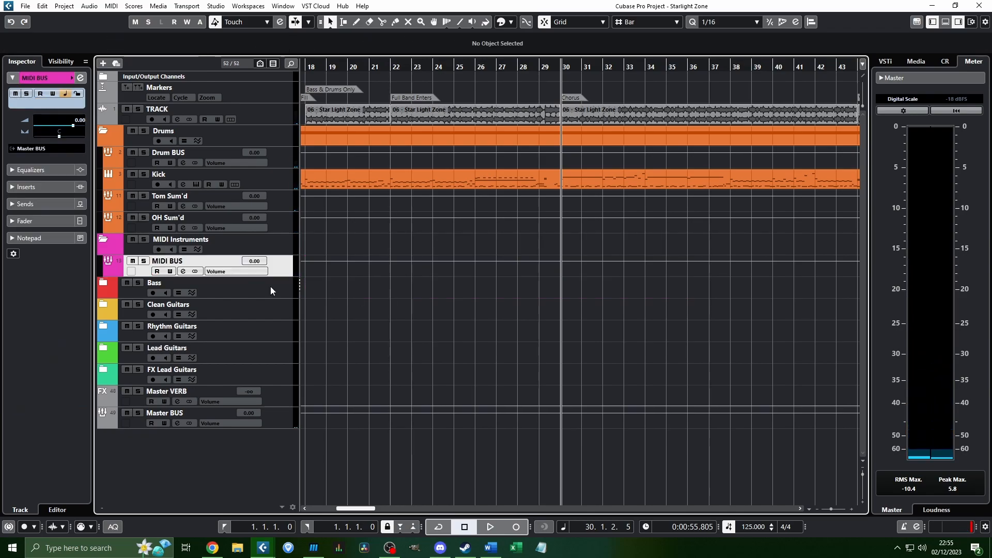
# Step: Add a T-Force Alpha Plus x64 instrument track named Pluck Synthy Boi, with its audio output routed to MIDI BUS
pyautogui.click(103, 63)
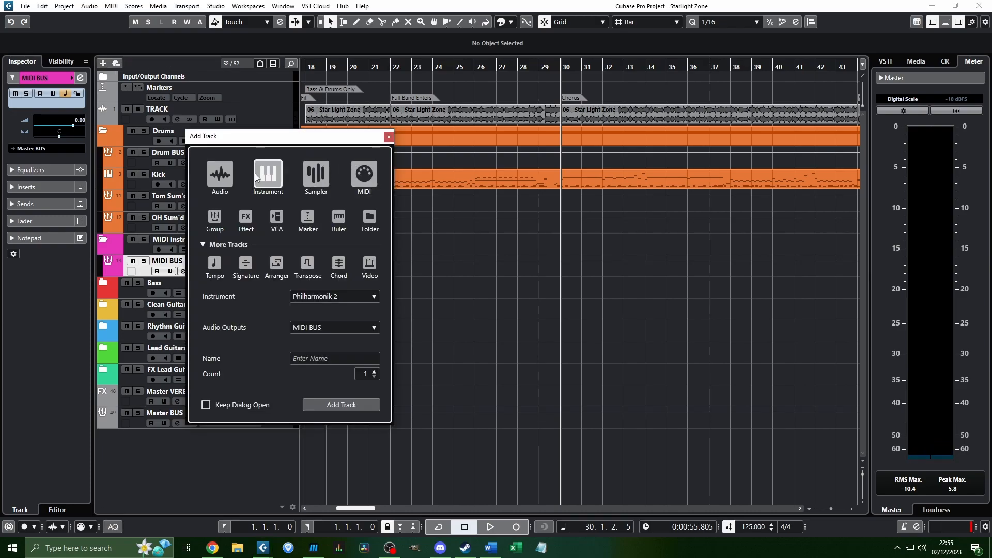
pyautogui.click(331, 297)
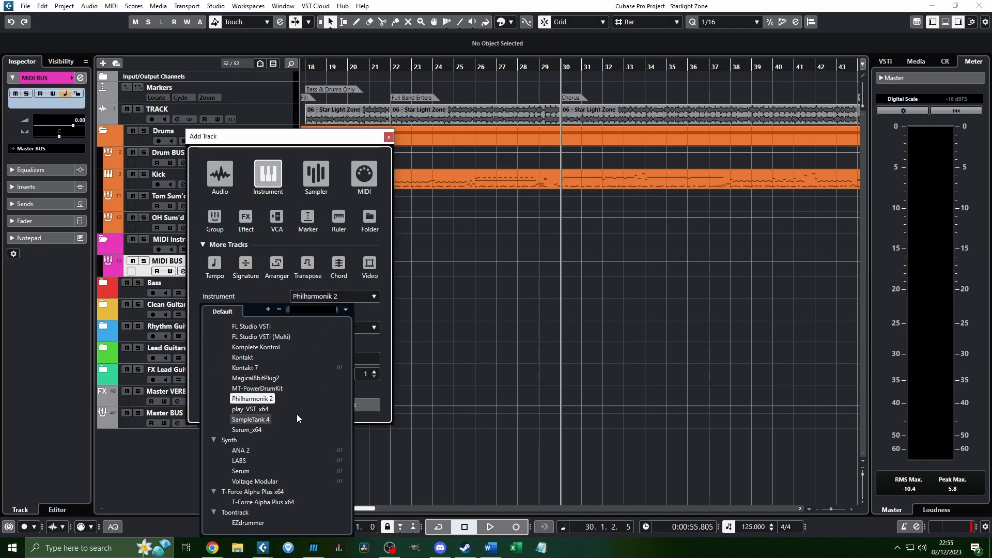
pyautogui.click(279, 503)
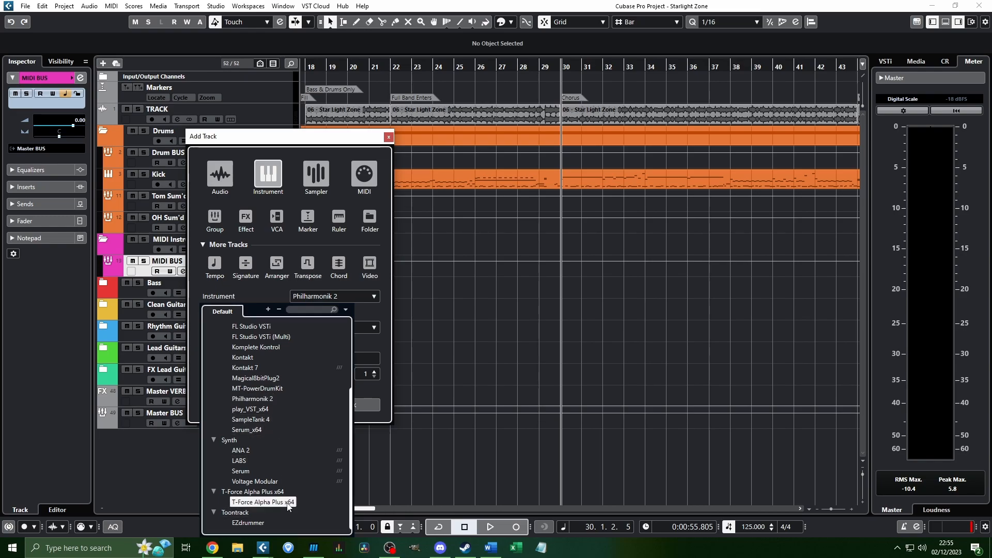
pyautogui.click(288, 502)
pyautogui.click(346, 358)
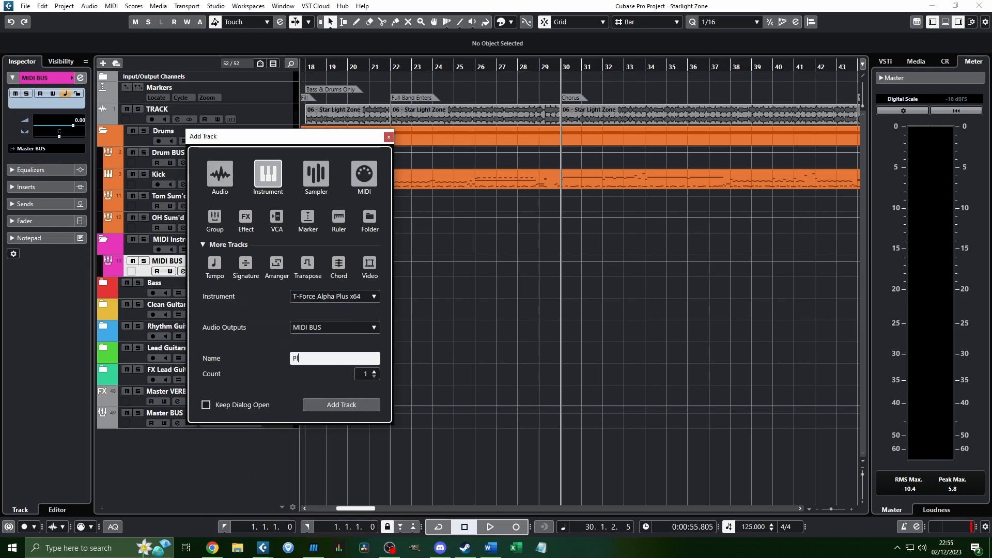
pyautogui.write('Pluck Synthy Boi')
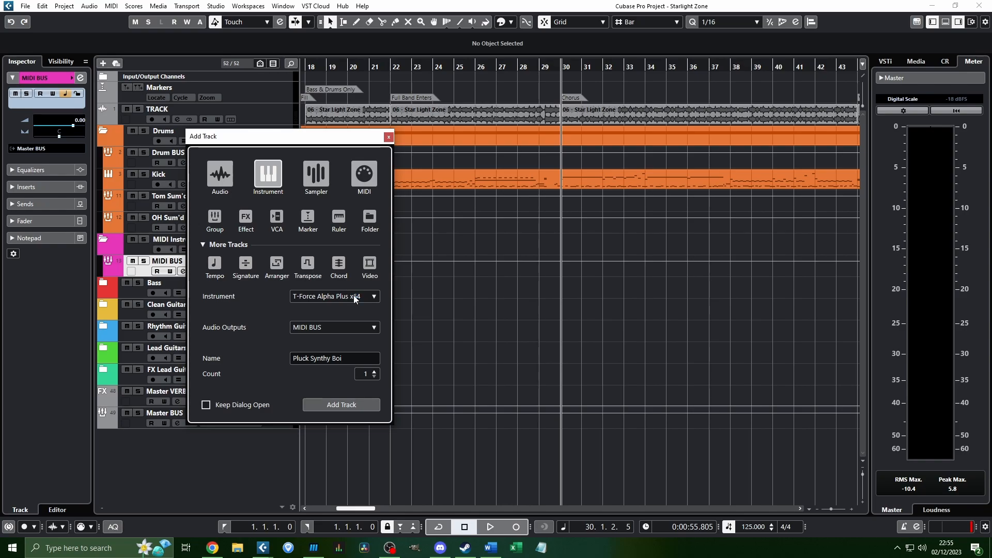
pyautogui.press('Return')
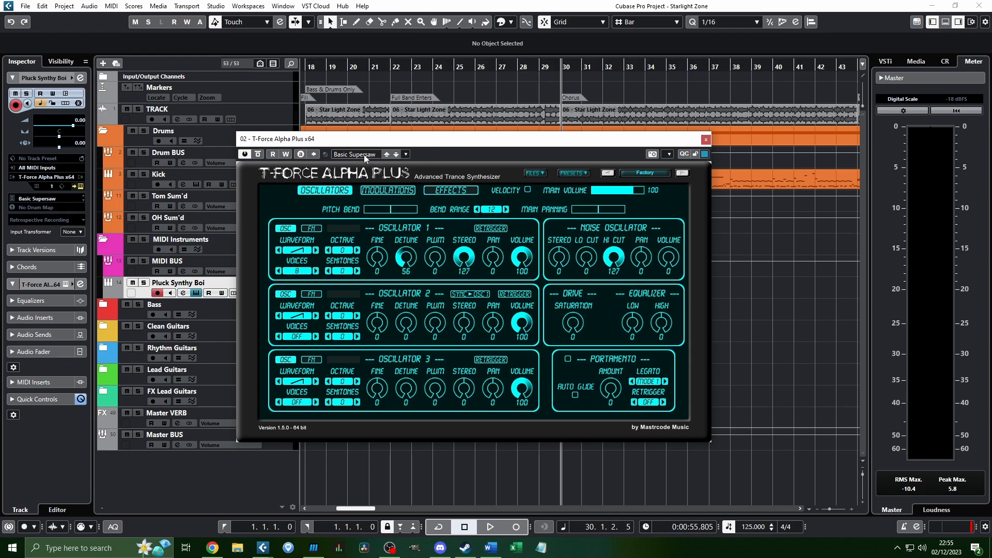
pyautogui.click(561, 175)
pyautogui.click(578, 181)
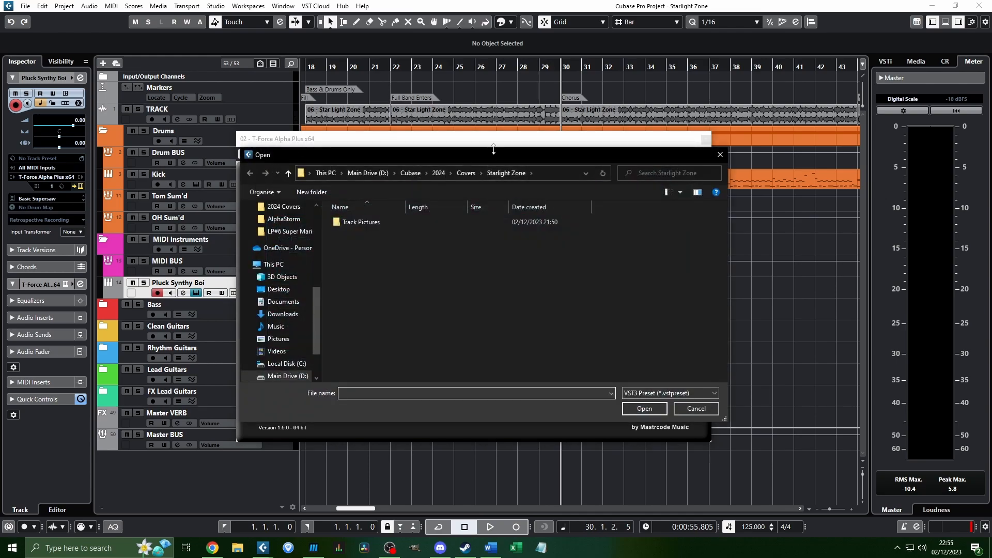
pyautogui.moveTo(263, 161); pyautogui.dragTo(71, 175)
pyautogui.press('Escape')
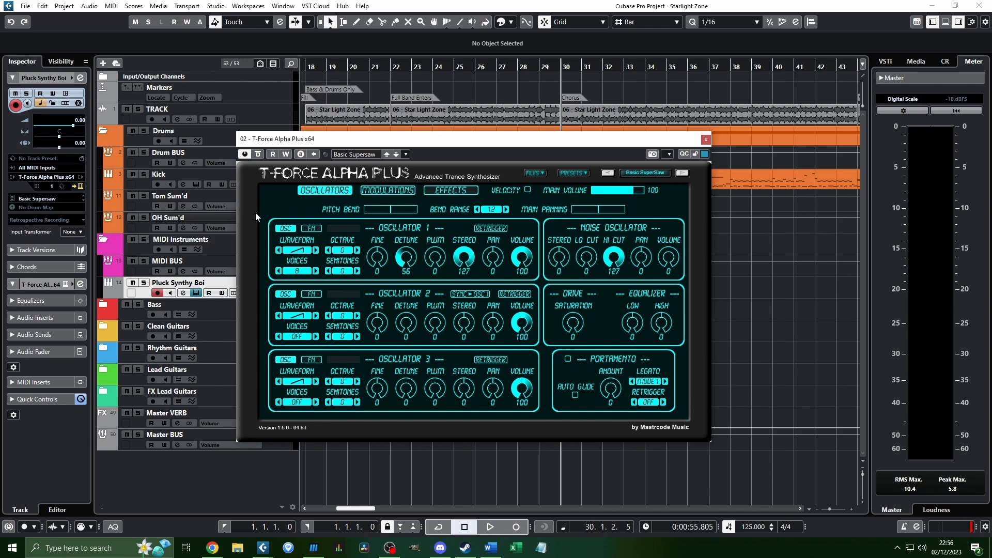
# Step: Close the synth window and draw an empty MIDI part on the Pluck Synthy Boi track from bar 21 to bar 35
pyautogui.moveTo(497, 143); pyautogui.dragTo(507, 142)
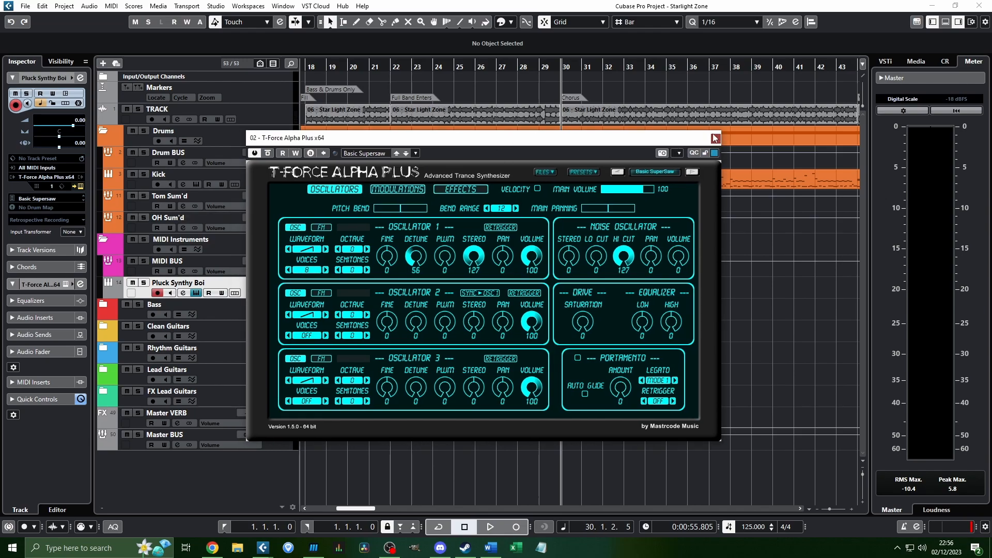
pyautogui.click(716, 139)
pyautogui.scroll(2, 463, 301)
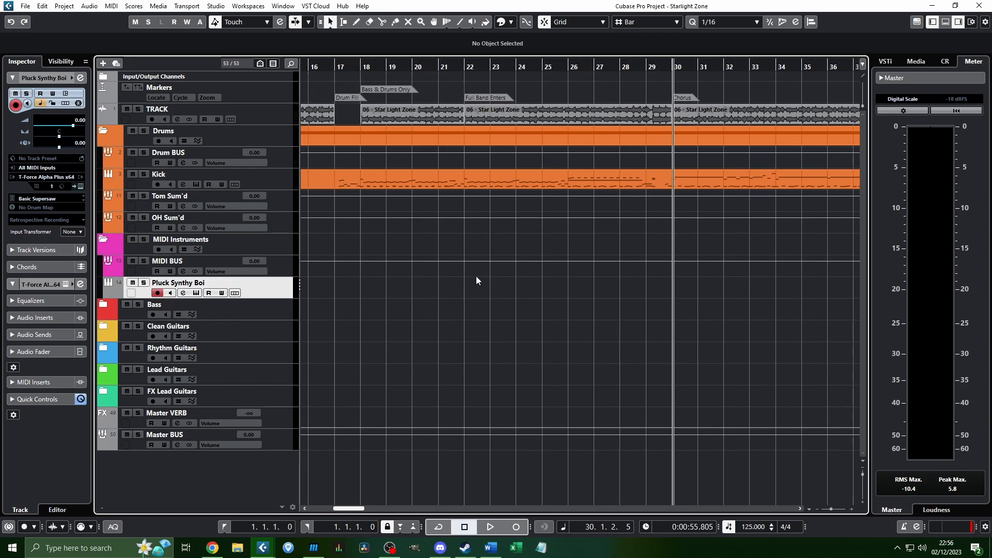
pyautogui.moveTo(457, 285); pyautogui.dragTo(804, 289)
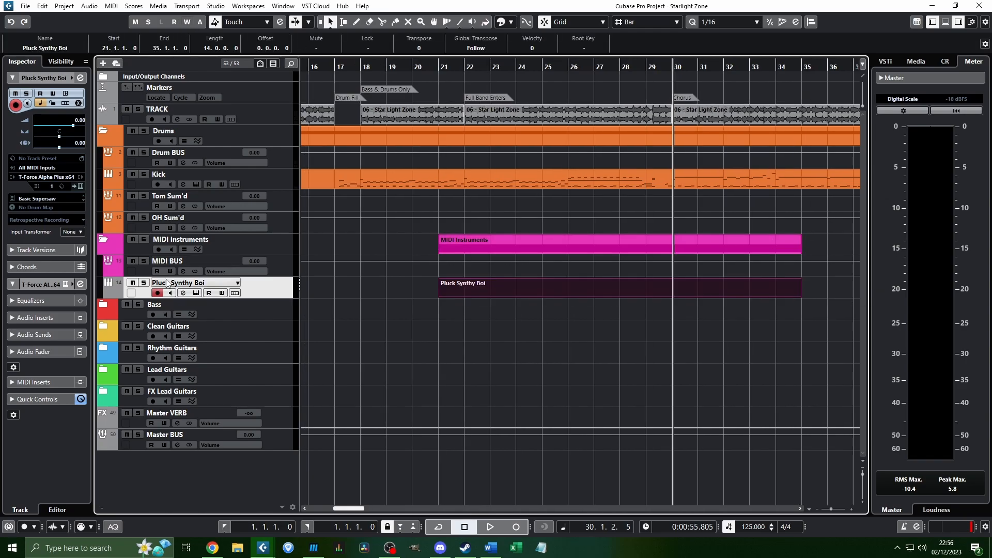
# Step: Check the synth's modulation settings, then play the opening Pluck Synthy Boi notes from bar 22
pyautogui.click(196, 293)
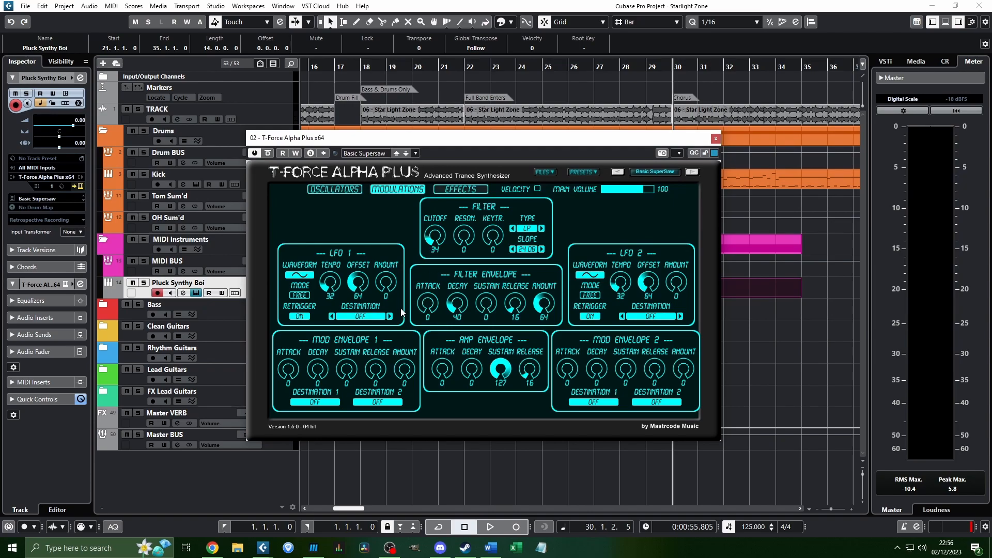
pyautogui.click(715, 139)
pyautogui.click(464, 66)
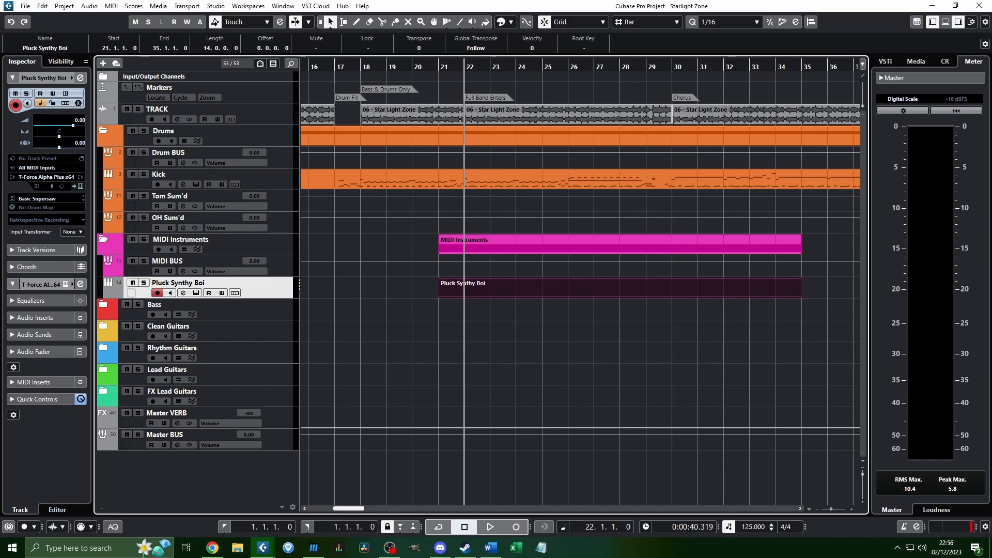
pyautogui.press('space')
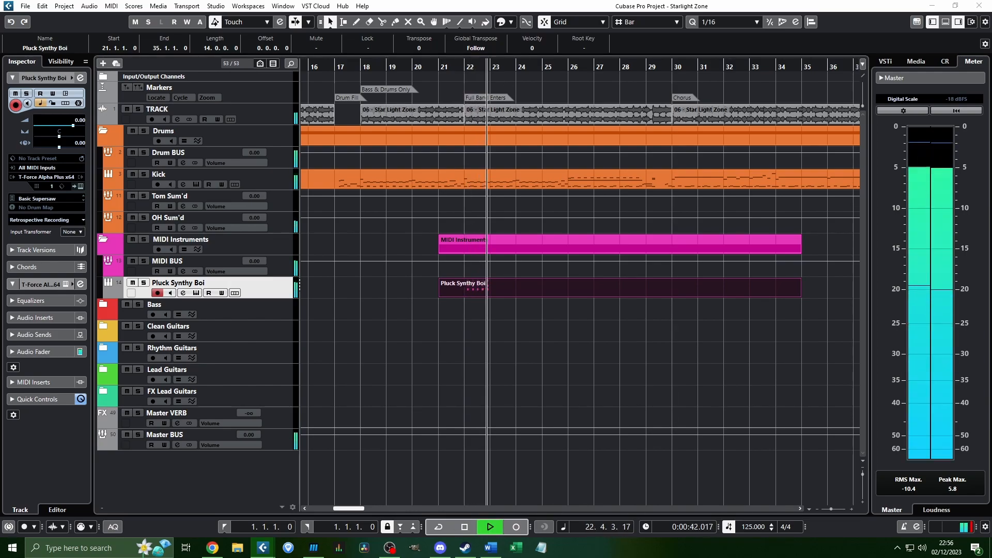
pyautogui.press('space')
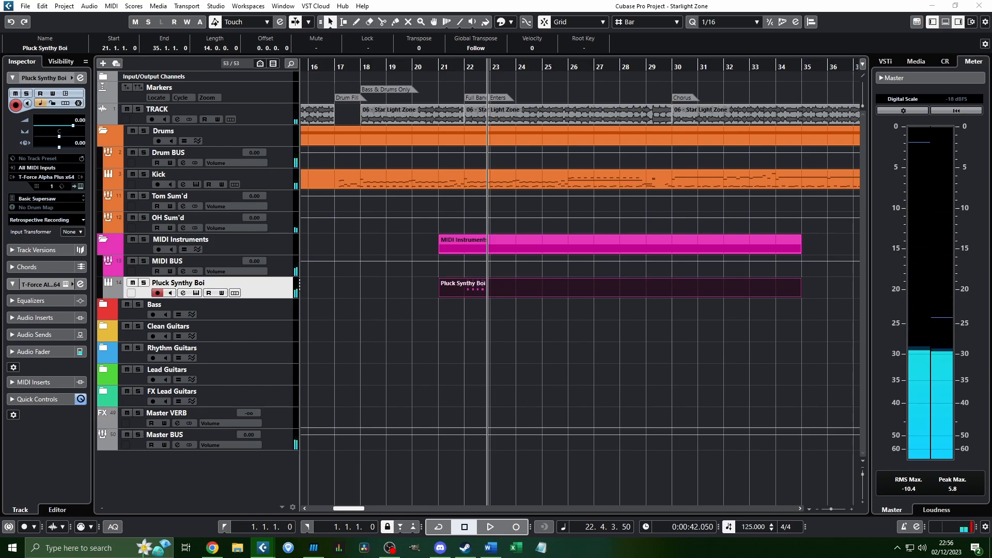
# Step: Continue the Pluck Synthy Boi part with repeated stacked notes through bars 23 to 25, auditioning them with the song
pyautogui.hotkey('ctrl', 'v')
pyautogui.press('space')
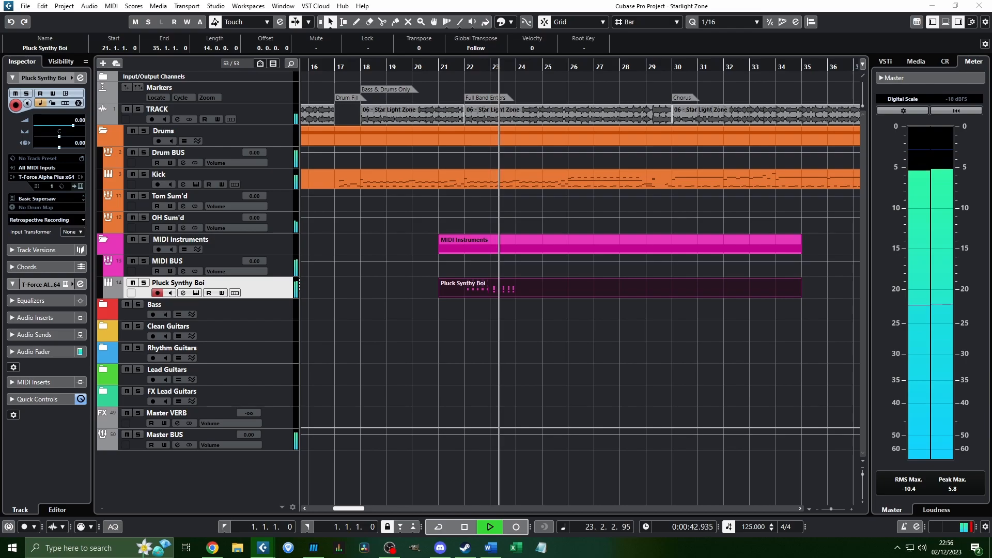
pyautogui.press('space')
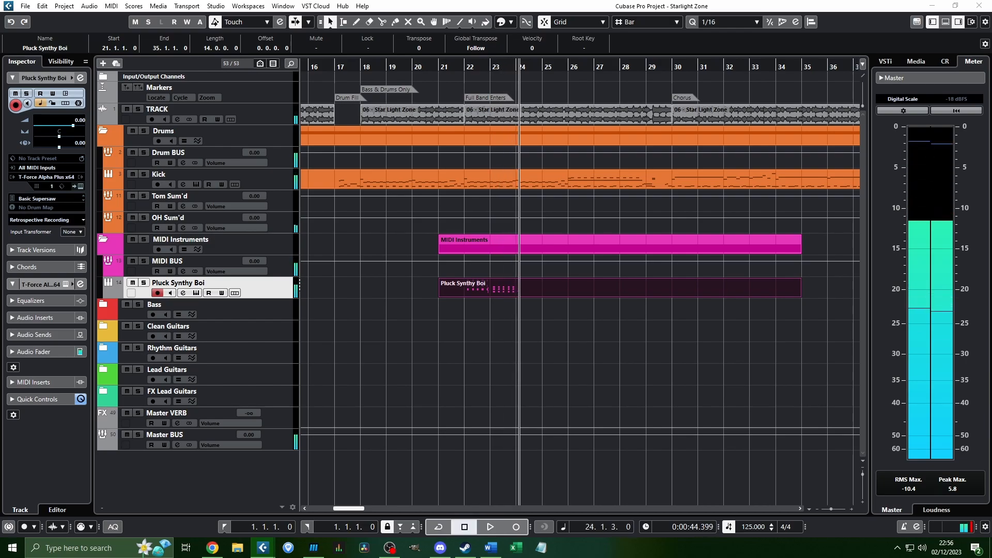
pyautogui.press('space')
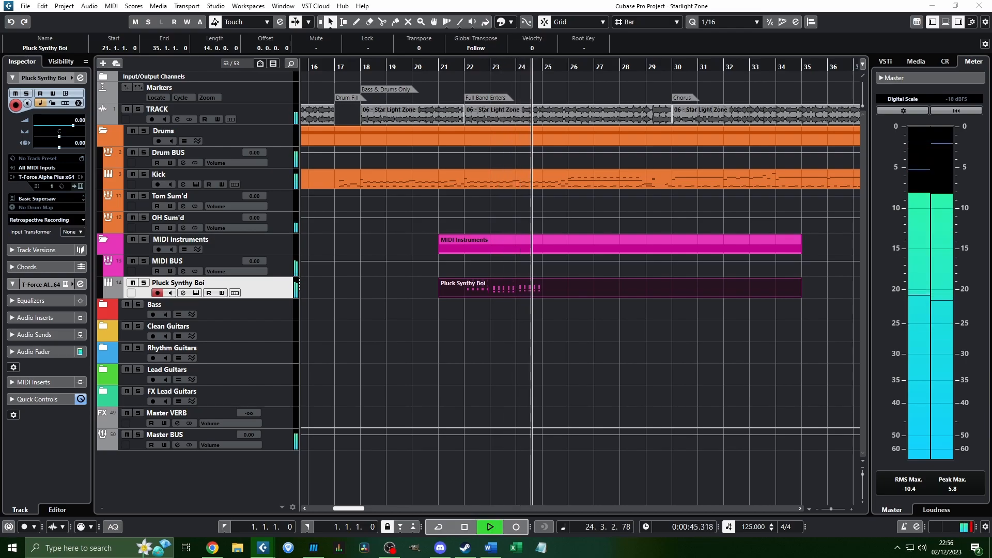
pyautogui.press('space')
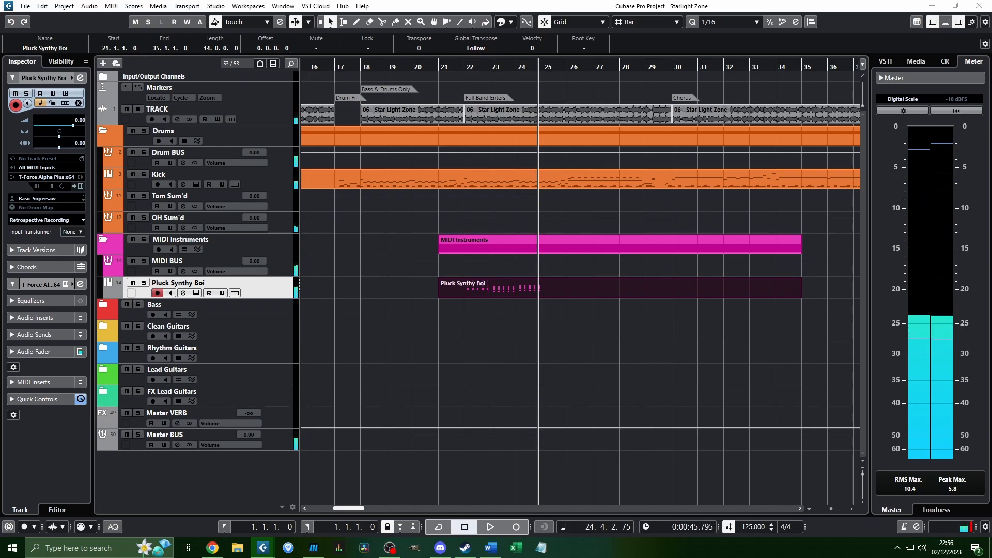
pyautogui.hotkey('ctrl', 'v')
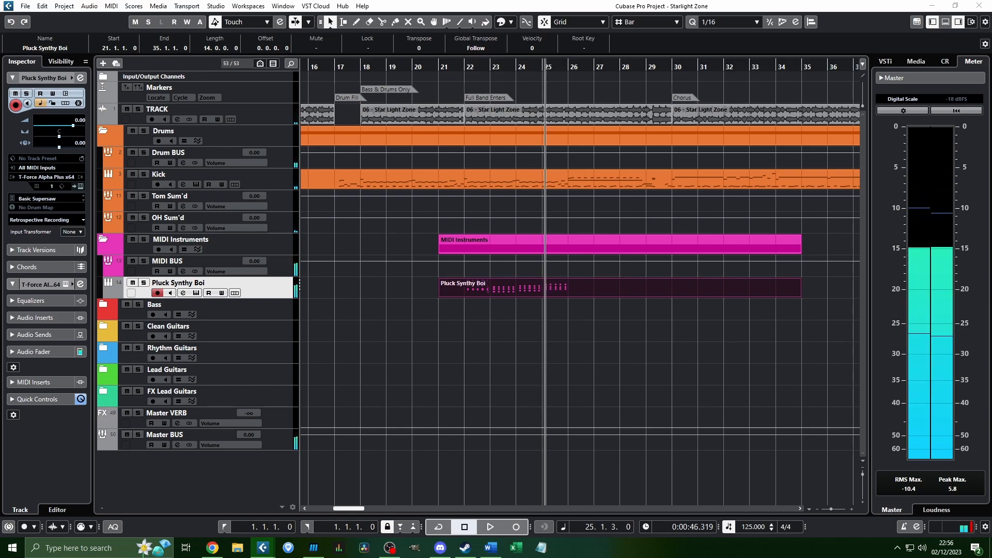
pyautogui.press('space')
pyautogui.press('space')
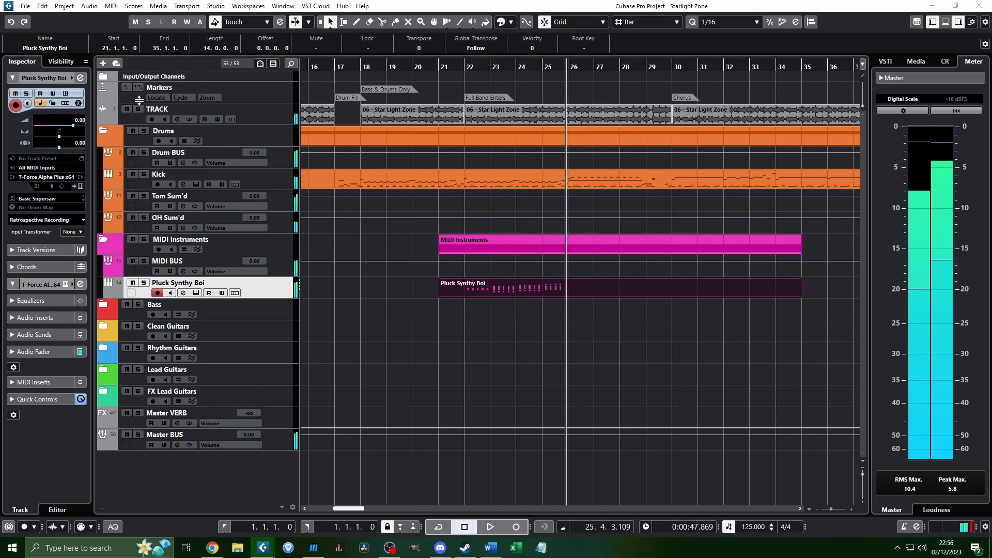
# Step: Solo the TRACK reference audio and listen to bar 25
pyautogui.click(138, 109)
pyautogui.click(541, 67)
pyautogui.press('space')
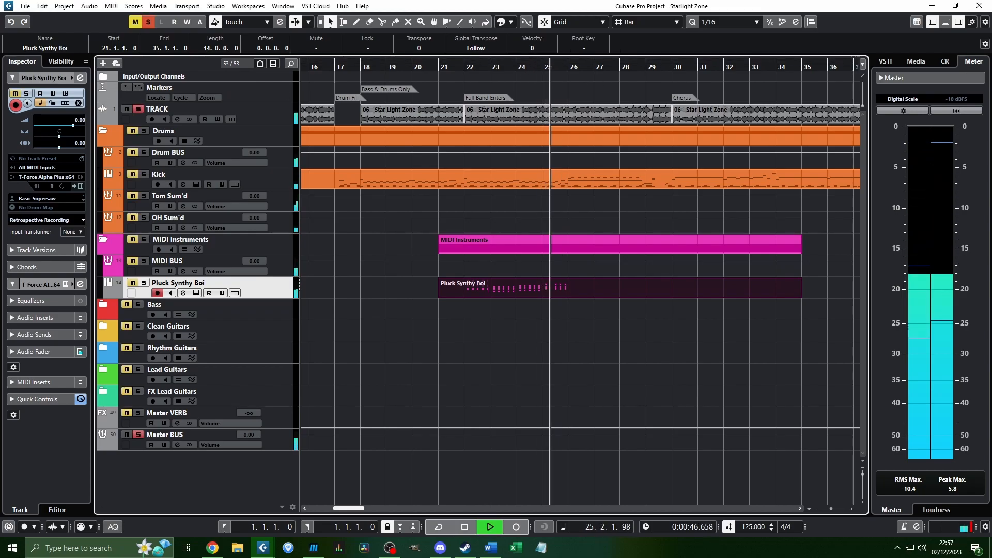
pyautogui.press('space')
pyautogui.press('space')
pyautogui.press('space')
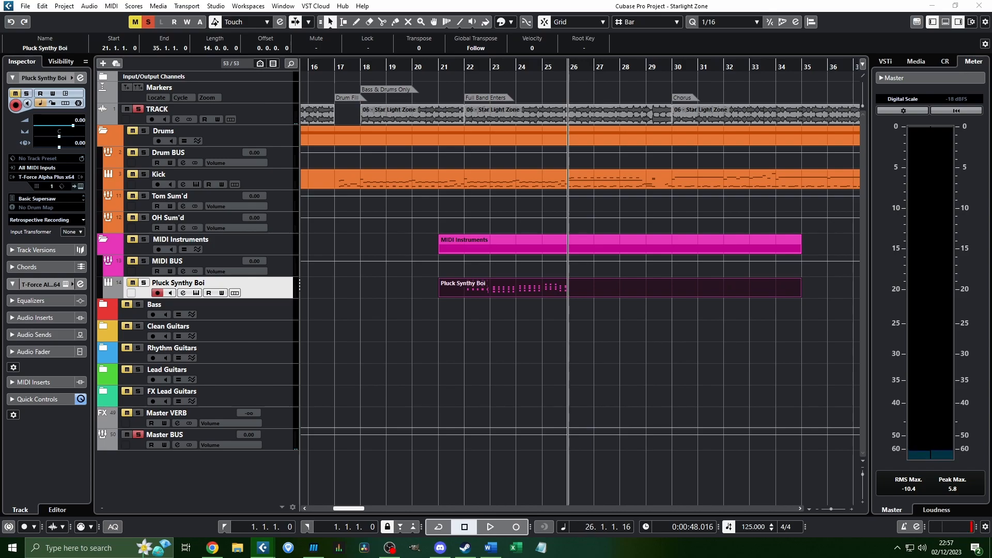
# Step: Clear the solo, check the reworked bar 25 in the full mix, and fill out the synth notes in bar 22 into chords
pyautogui.press('KP_0')
pyautogui.press('space')
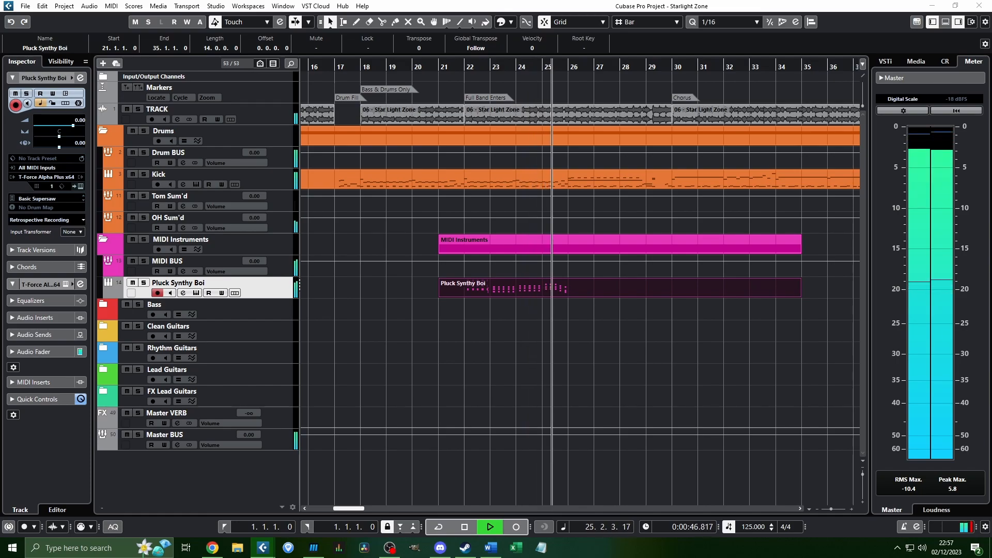
pyautogui.press('space')
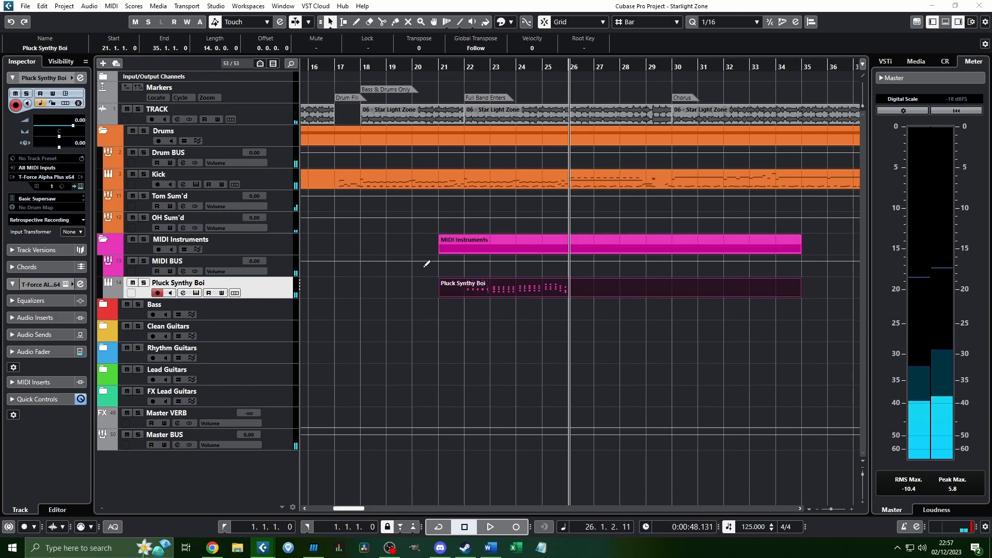
pyautogui.click(272, 286)
pyautogui.press('Return')
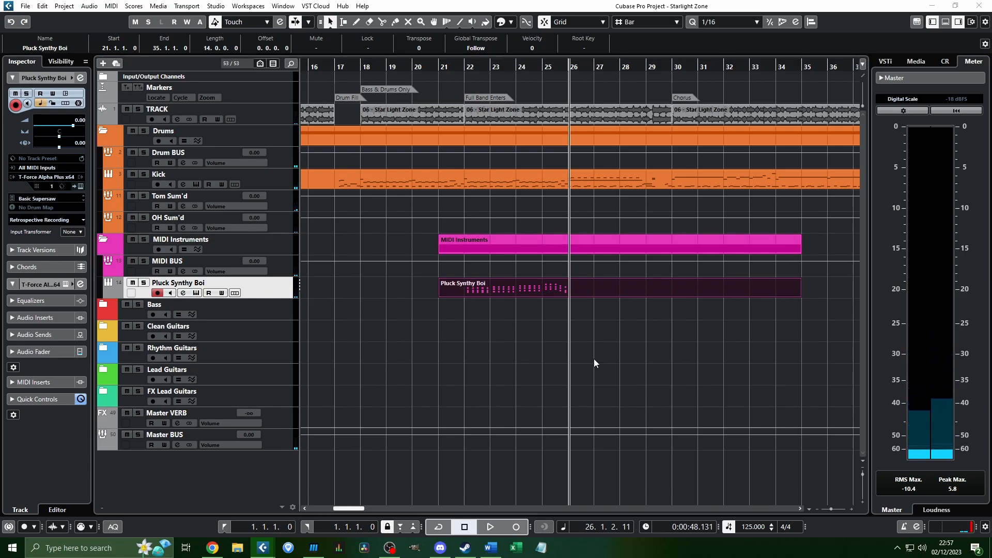
# Step: Delete the Pluck Synthy Boi track
pyautogui.click(274, 288)
pyautogui.hotkey('shift', 'Delete')
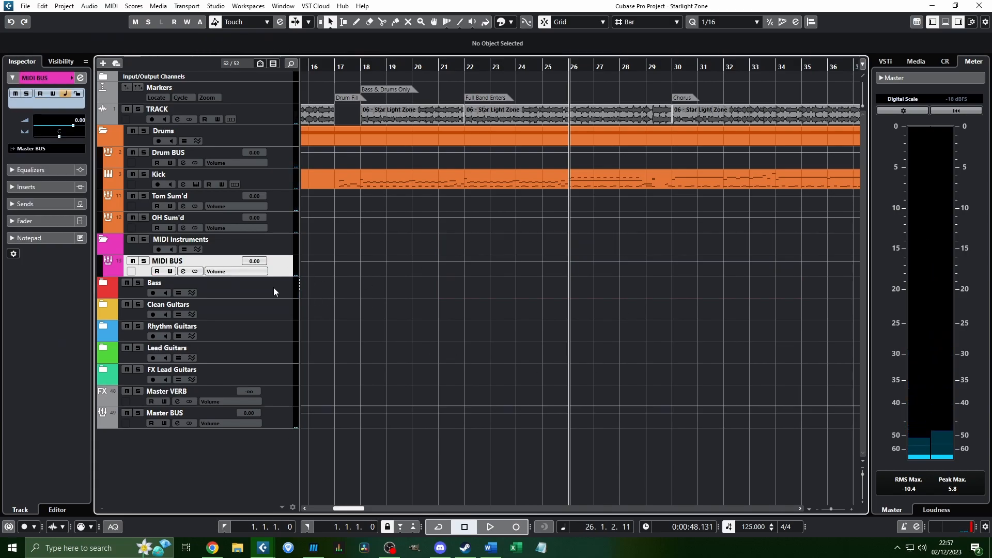
pyautogui.scroll(-3, 645, 295)
pyautogui.scroll(1, 521, 298)
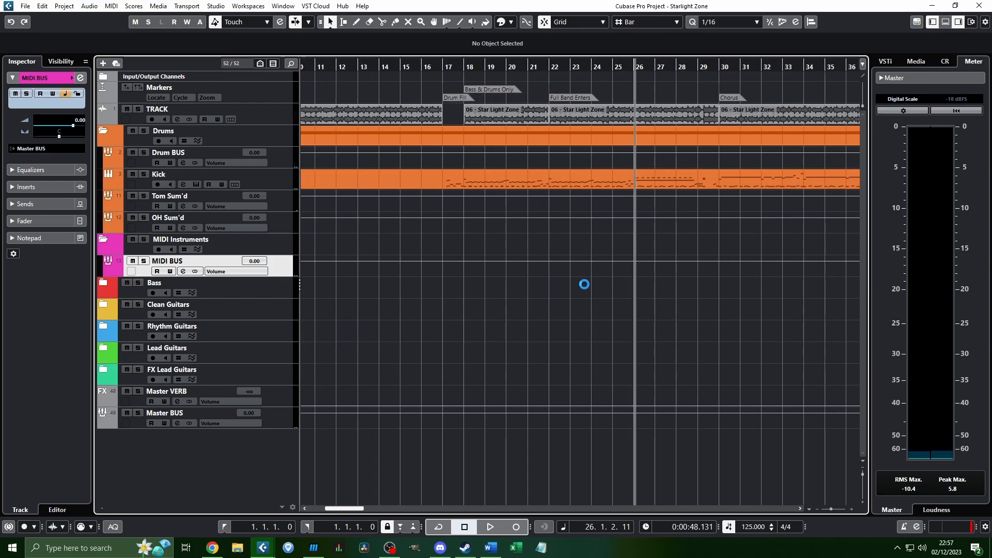
pyautogui.scroll(3, 609, 285)
pyautogui.scroll(-2, 536, 297)
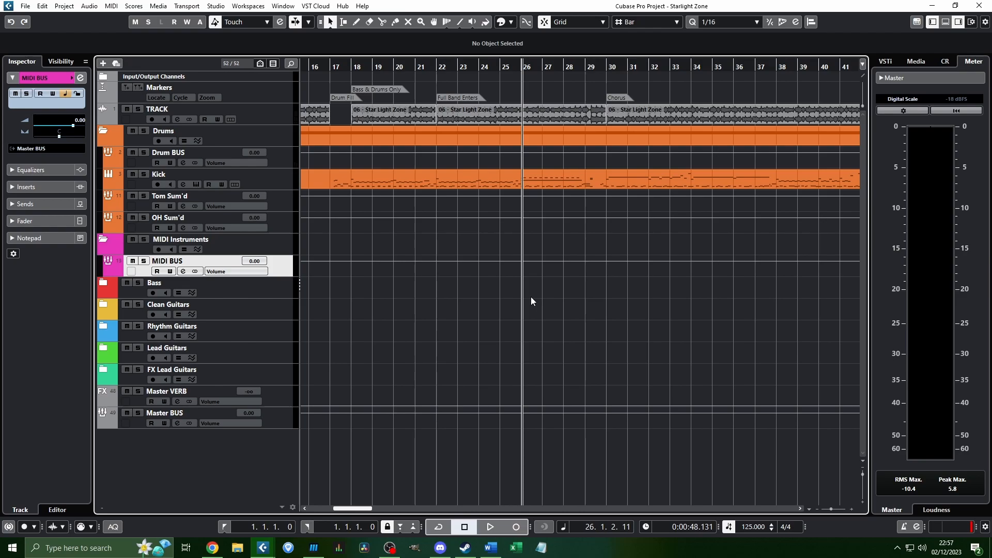
pyautogui.scroll(-2, 531, 297)
pyautogui.scroll(2, 512, 292)
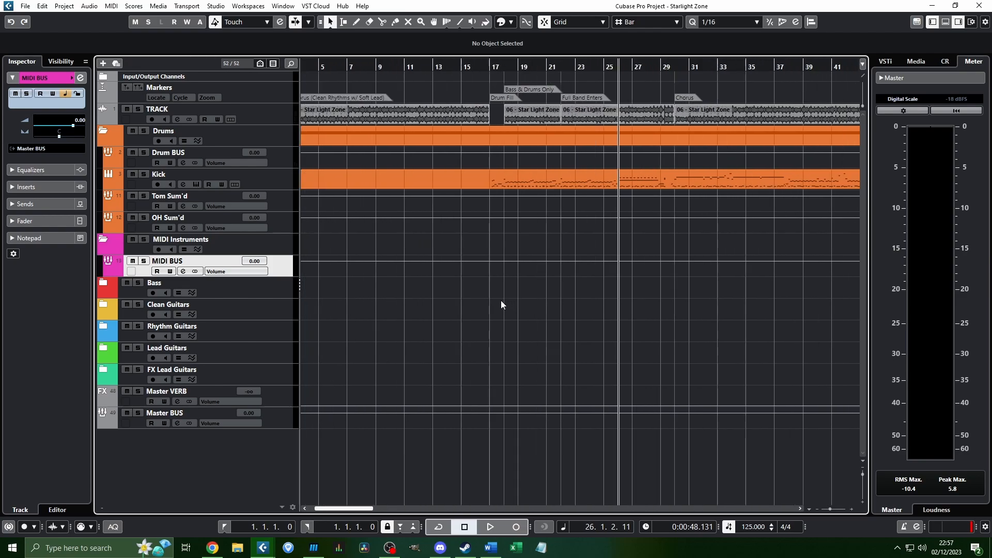
pyautogui.scroll(1, 471, 305)
pyautogui.scroll(-2, 496, 301)
pyautogui.scroll(2, 517, 298)
pyautogui.scroll(2, 630, 288)
pyautogui.scroll(-2, 630, 292)
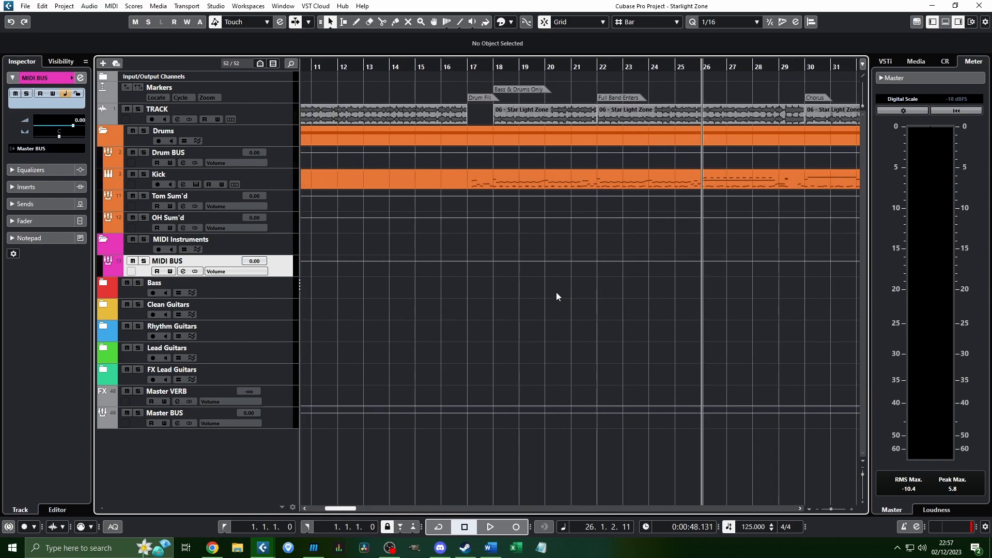
pyautogui.hscroll(2, 557, 296)
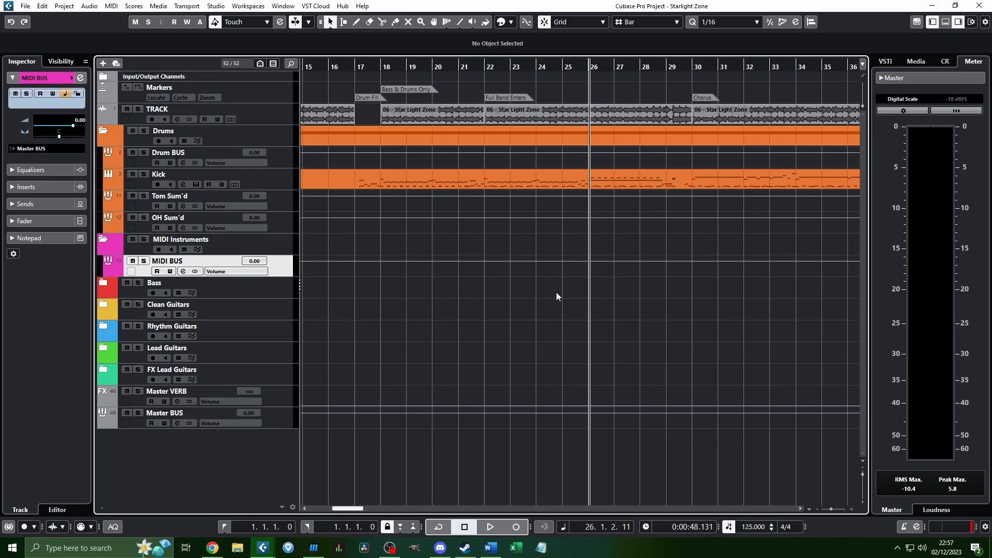
# Step: Add a Kontakt 7 instrument track named Learn The Song Dammit, with its audio output routed to MIDI BUS
pyautogui.click(102, 64)
pyautogui.click(351, 297)
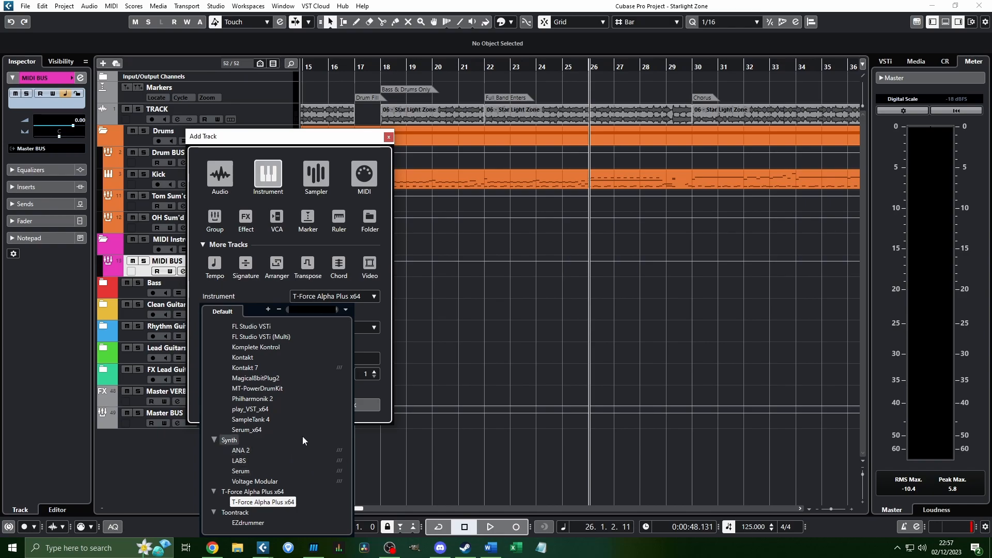
pyautogui.scroll(3, 297, 455)
pyautogui.click(253, 463)
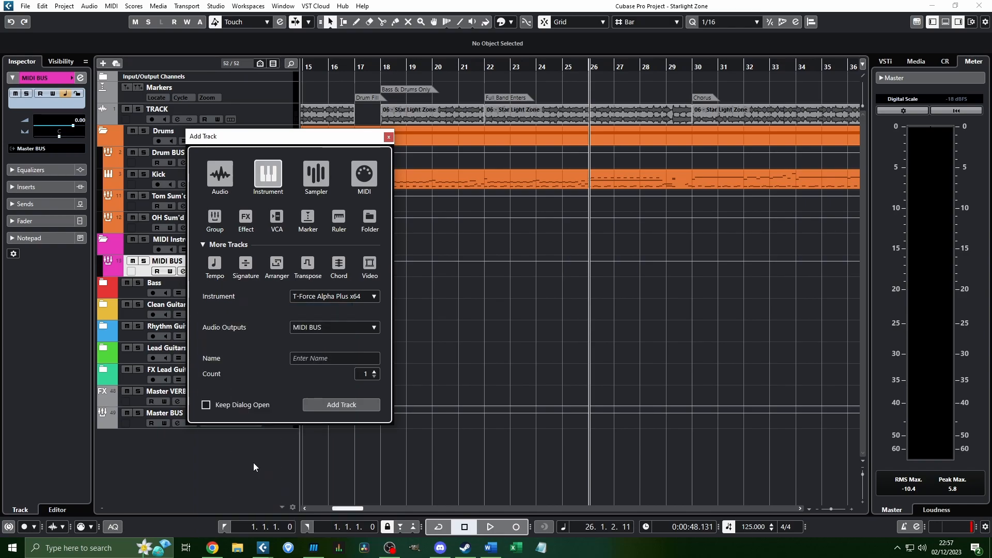
pyautogui.click(332, 360)
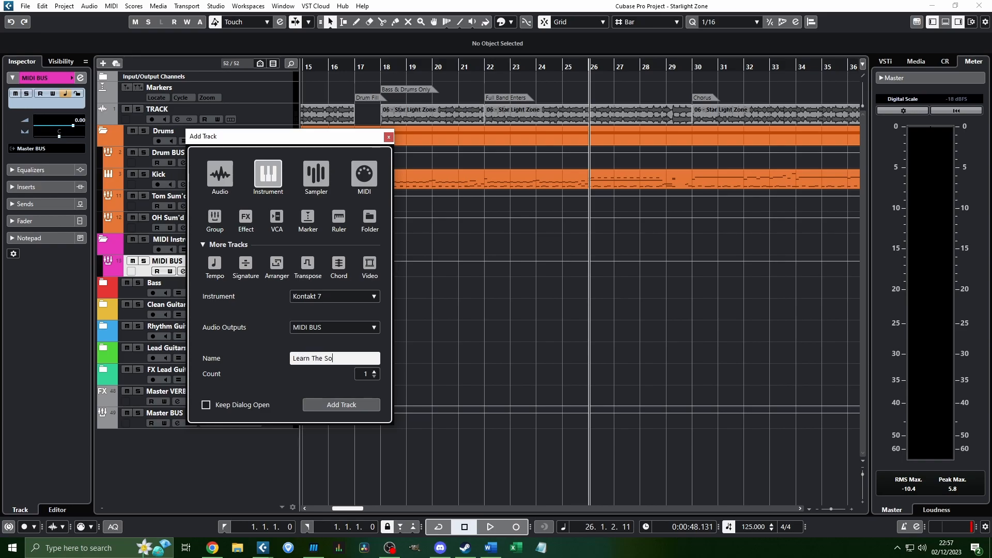
pyautogui.write('Learn The Song Dammit')
pyautogui.press('Return')
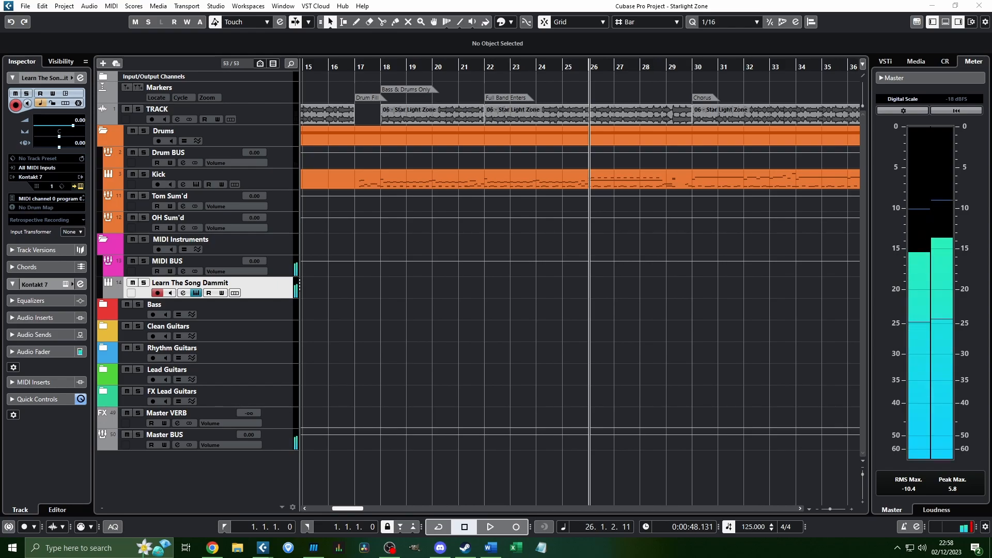
# Step: Draw an empty MIDI part on the Learn The Song Dammit track starting at bar 21 and open it in the Key Editor
pyautogui.scroll(2, 500, 206)
pyautogui.hscroll(1, 499, 207)
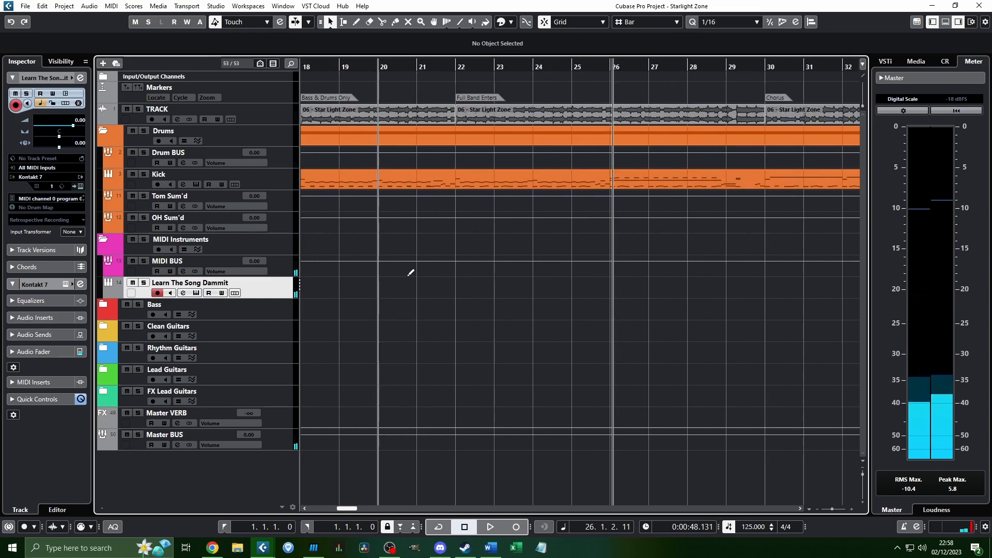
pyautogui.moveTo(434, 283); pyautogui.dragTo(883, 265)
pyautogui.hscroll(-2, 517, 170)
pyautogui.click(399, 66)
pyautogui.click(111, 6)
pyautogui.click(124, 19)
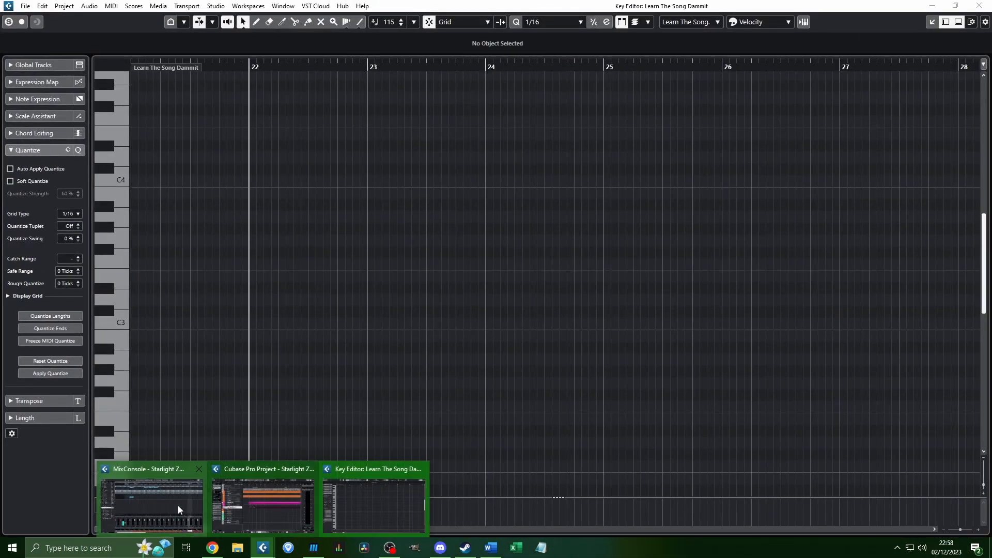
pyautogui.moveTo(263, 547)
pyautogui.click(259, 517)
pyautogui.press('Return')
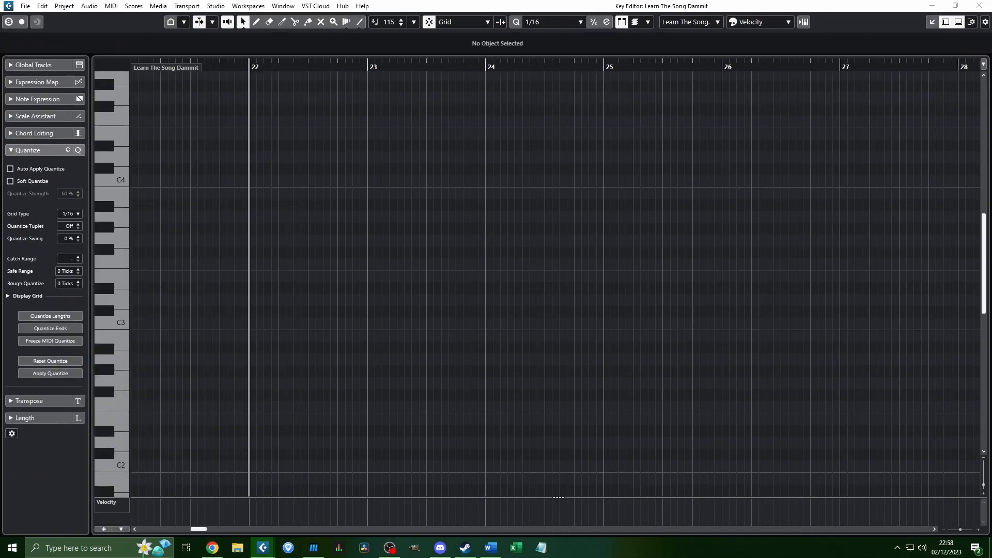
# Step: Listen repeatedly to the start of bar 22 to work out the melody's first notes
pyautogui.press('h')
pyautogui.press('space')
pyautogui.press('space')
pyautogui.moveTo(249, 66); pyautogui.dragTo(247, 76)
pyautogui.press('space')
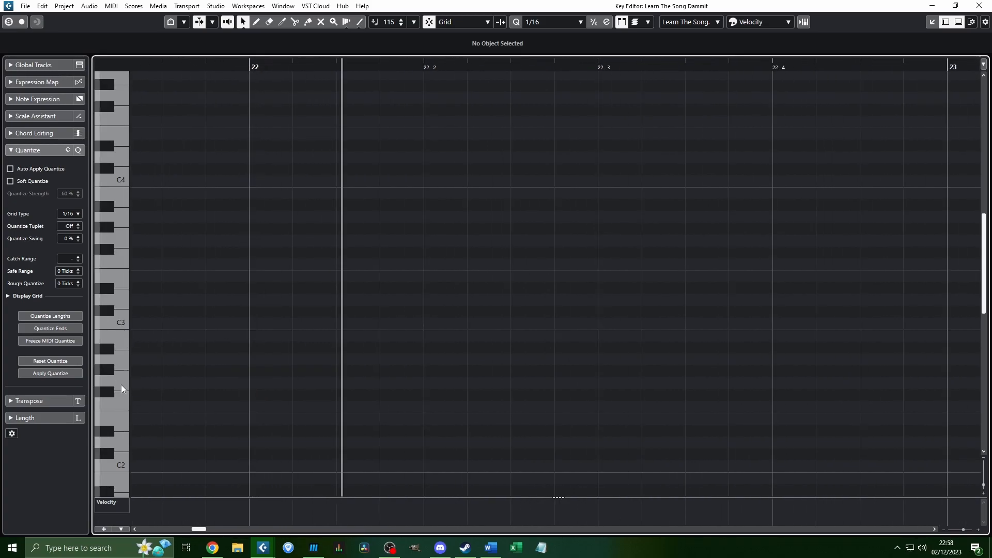
pyautogui.hscroll(1, 310, 222)
pyautogui.scroll(-2, 303, 221)
pyautogui.scroll(-1, 289, 214)
pyautogui.scroll(2, 243, 190)
pyautogui.click(204, 64)
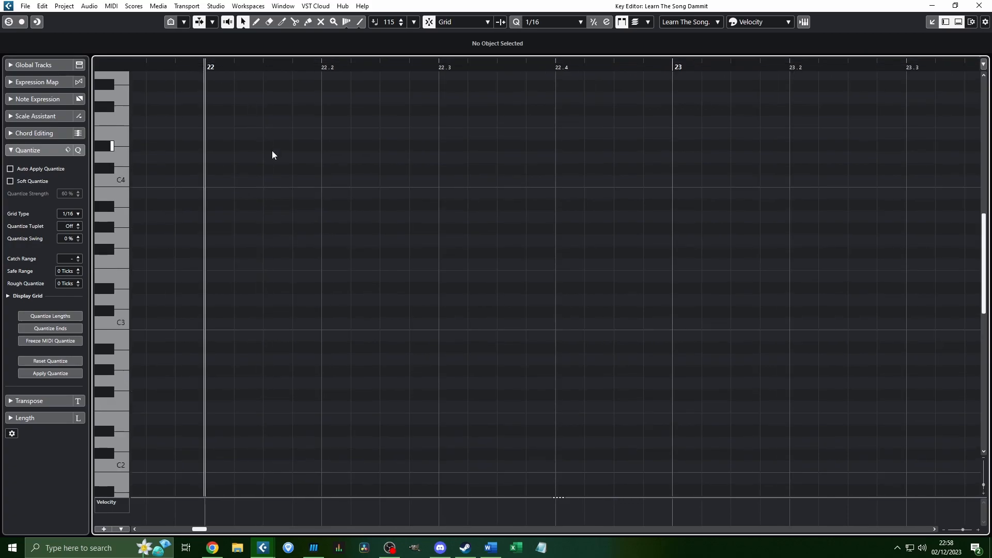
pyautogui.press('space')
pyautogui.press('space')
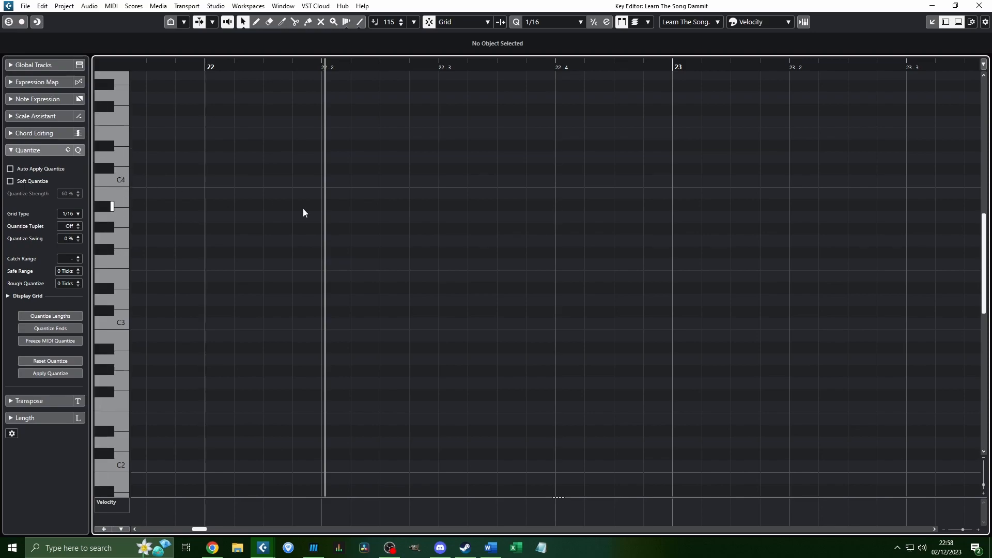
# Step: Draw sixteenth notes G3, A3, C4 and C4 in a row from 22.1.3
pyautogui.keyDown('alt'); pyautogui.click(266, 241); pyautogui.keyUp('alt')
pyautogui.keyDown('alt'); pyautogui.click(304, 217); pyautogui.keyUp('alt')
pyautogui.keyDown('alt'); pyautogui.click(334, 180); pyautogui.keyUp('alt')
pyautogui.keyDown('alt'); pyautogui.click(363, 180); pyautogui.keyUp('alt')
pyautogui.scroll(1, 421, 186)
# Step: Add sixteenth notes A3, C4 and C4 from 22.2.4, followed by eighth notes E4 and C4, in bar 22
pyautogui.press('space')
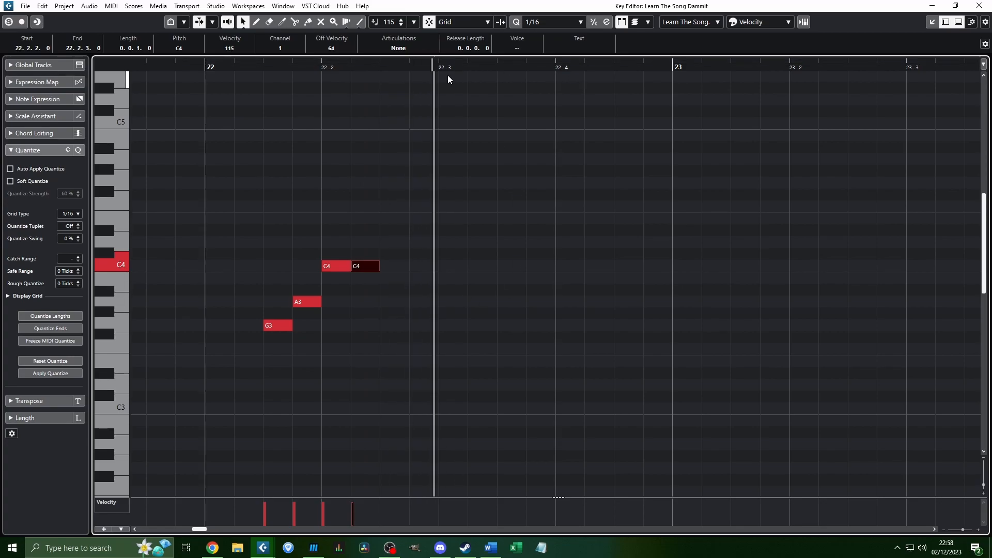
pyautogui.press('space')
pyautogui.moveTo(419, 67); pyautogui.dragTo(419, 63)
pyautogui.keyDown('alt'); pyautogui.click(421, 301); pyautogui.keyUp('alt')
pyautogui.keyDown('alt'); pyautogui.click(444, 266); pyautogui.keyUp('alt')
pyautogui.keyDown('alt'); pyautogui.click(471, 266); pyautogui.keyUp('alt')
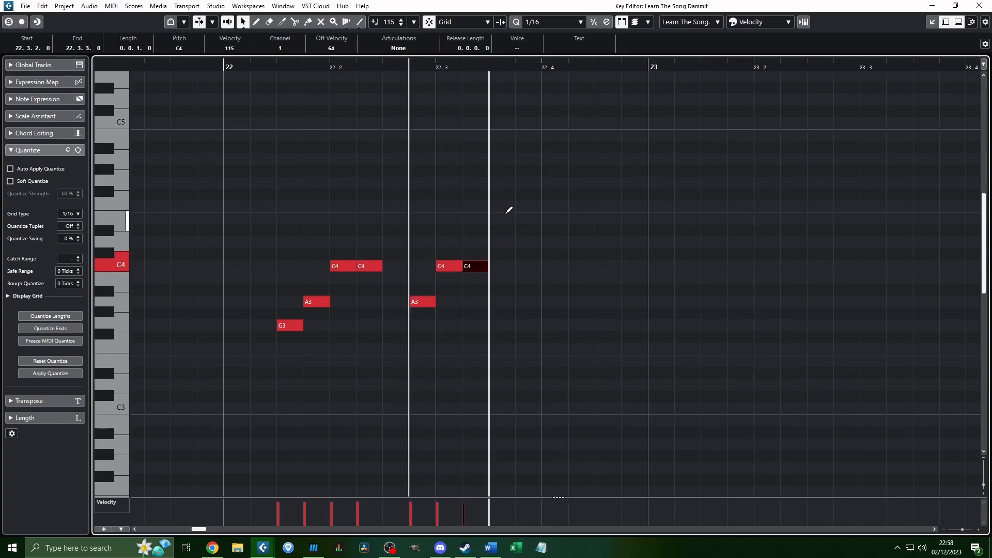
pyautogui.keyDown('alt'); pyautogui.click(506, 218); pyautogui.keyUp('alt')
pyautogui.moveTo(515, 218); pyautogui.dragTo(541, 218)
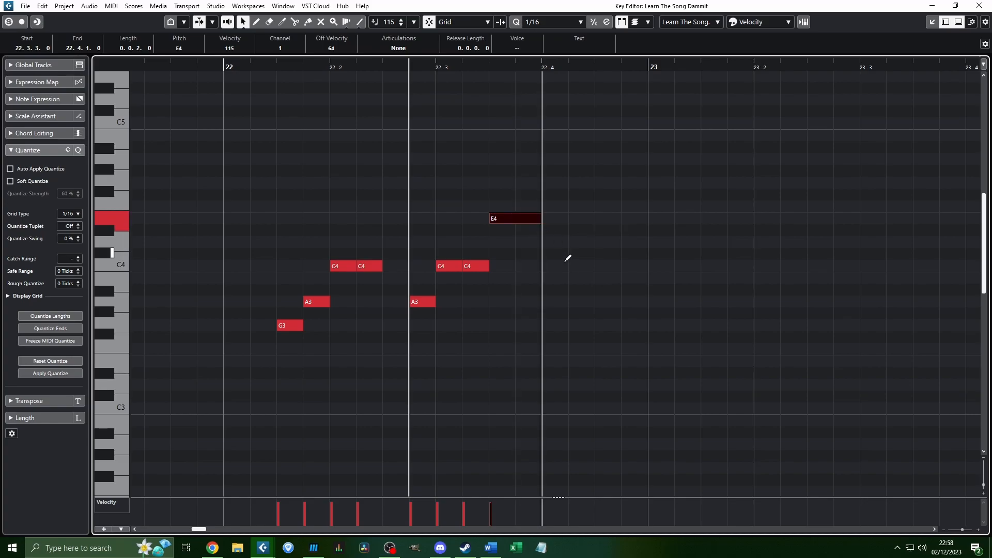
pyautogui.moveTo(555, 266); pyautogui.dragTo(595, 265)
# Step: Play back the phrase and draw eighth notes E4 at 23.1.3 and C4 at 23.2.3
pyautogui.scroll(-1, 487, 186)
pyautogui.press('space')
pyautogui.press('f')
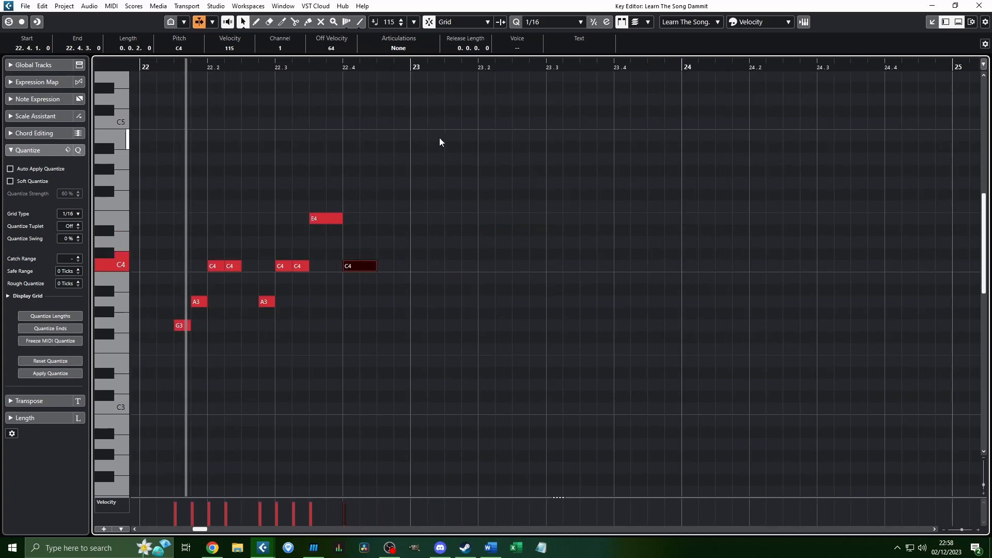
pyautogui.press('space')
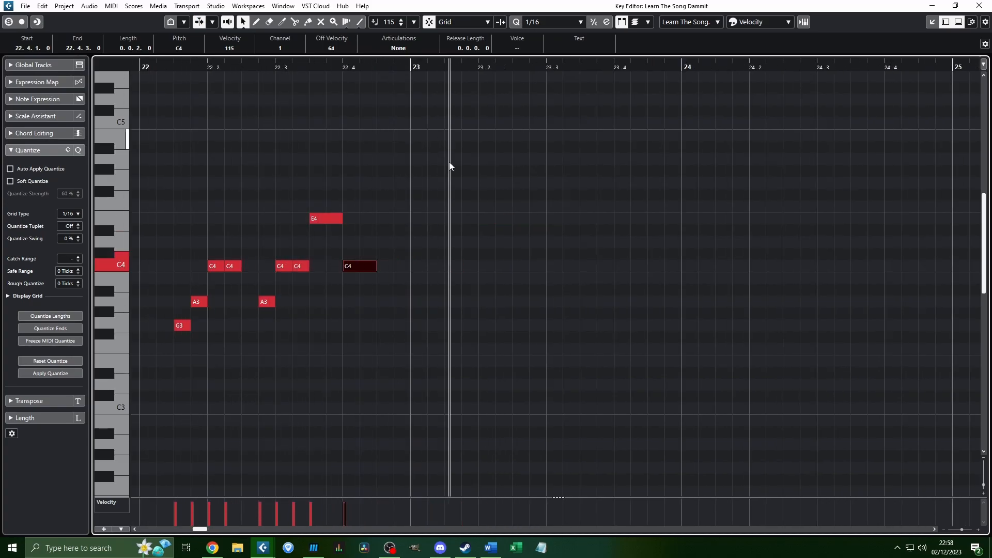
pyautogui.scroll(1, 445, 166)
pyautogui.press('space')
pyautogui.press('space')
pyautogui.moveTo(445, 217); pyautogui.dragTo(465, 217)
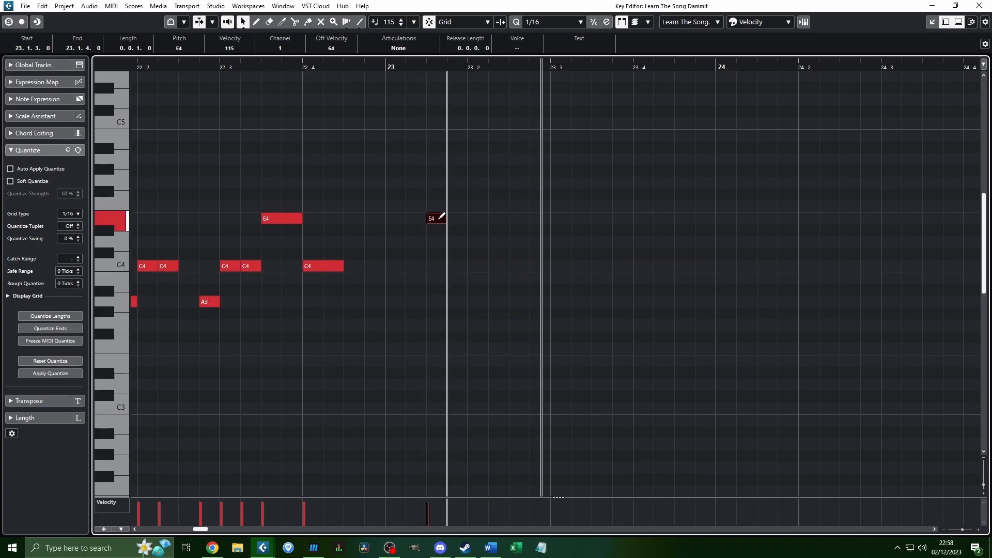
pyautogui.moveTo(528, 262); pyautogui.dragTo(550, 261)
# Step: Draw eighth notes A3, C4 and A3 from 23.3.3 to the end of bar 23
pyautogui.press('space')
pyautogui.press('space')
pyautogui.moveTo(354, 301); pyautogui.dragTo(418, 267)
pyautogui.moveTo(429, 301); pyautogui.dragTo(460, 300)
# Step: Play back the melody drawn in bars 22 and 23
pyautogui.scroll(-2, 460, 295)
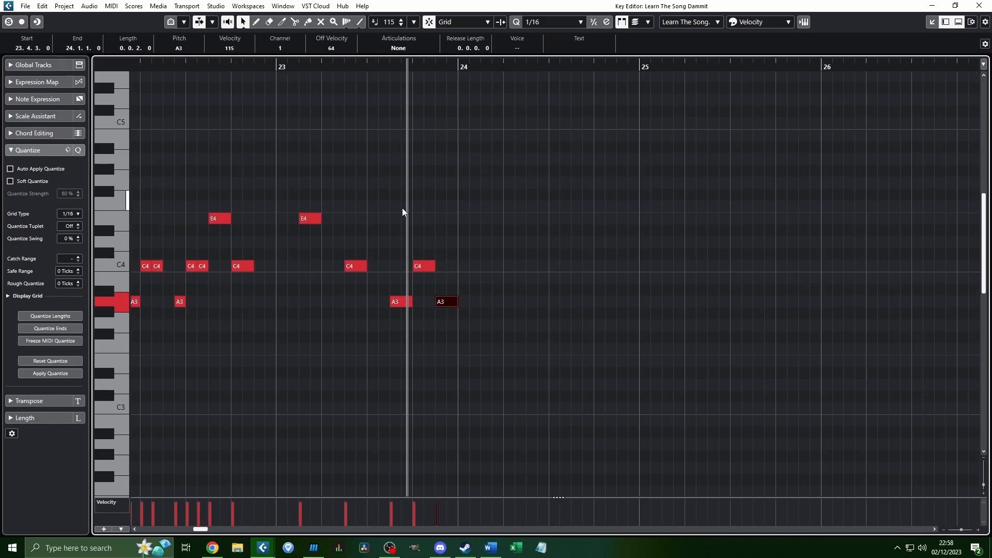
pyautogui.hscroll(-2, 407, 213)
pyautogui.click(267, 65)
pyautogui.press('space')
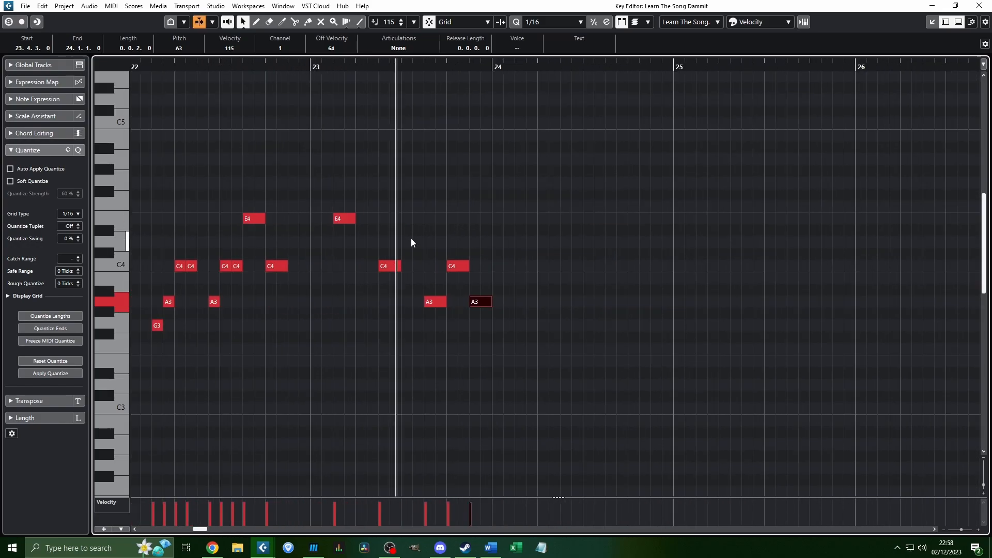
# Step: Delete all the melody notes in bars 22 and 23, and return the playback position to bar 22
pyautogui.moveTo(614, 152); pyautogui.dragTo(233, 414)
pyautogui.press('Delete')
pyautogui.click(303, 66)
# Step: Return to the project arrangement and delete the Learn The Song Dammit part together with its track
pyautogui.scroll(-2, 312, 98)
pyautogui.moveTo(0, 4); pyautogui.dragTo(620, 1)
pyautogui.click(266, 548)
pyautogui.click(373, 507)
pyautogui.moveTo(553, 5); pyautogui.dragTo(991, 331)
pyautogui.click(639, 168)
pyautogui.scroll(-2, 620, 206)
pyautogui.hscroll(1, 547, 305)
pyautogui.moveTo(515, 348); pyautogui.dragTo(521, 288)
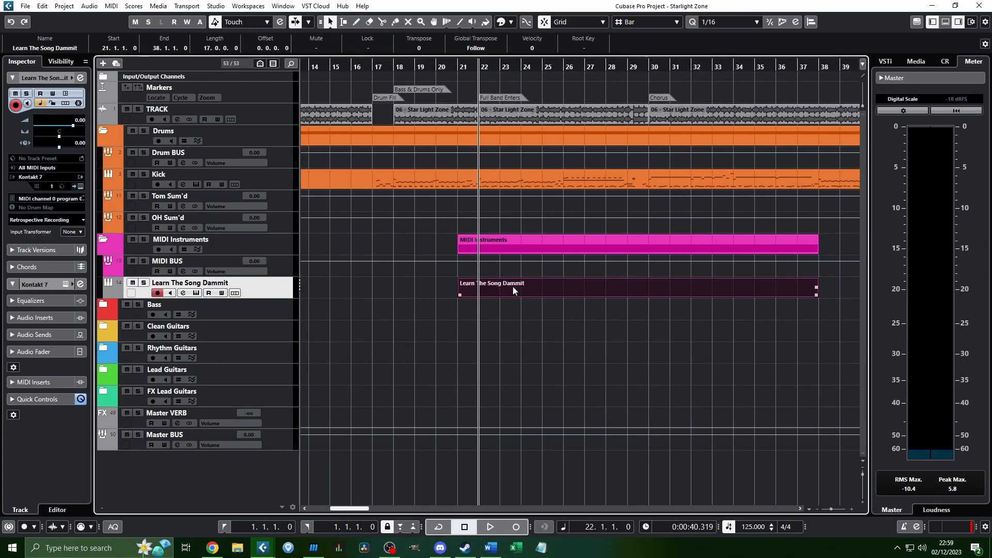
pyautogui.press('Delete')
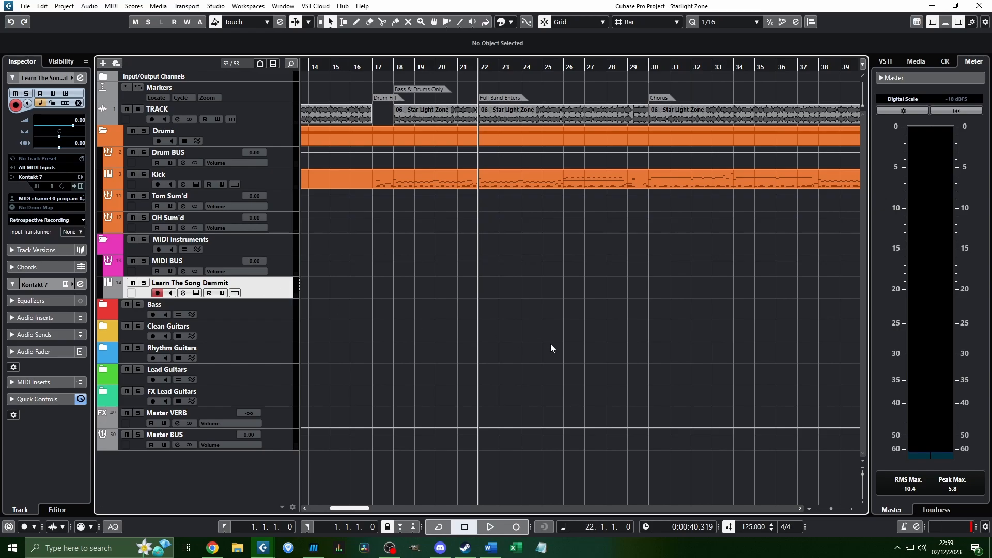
pyautogui.press('Delete')
pyautogui.scroll(-4, 560, 341)
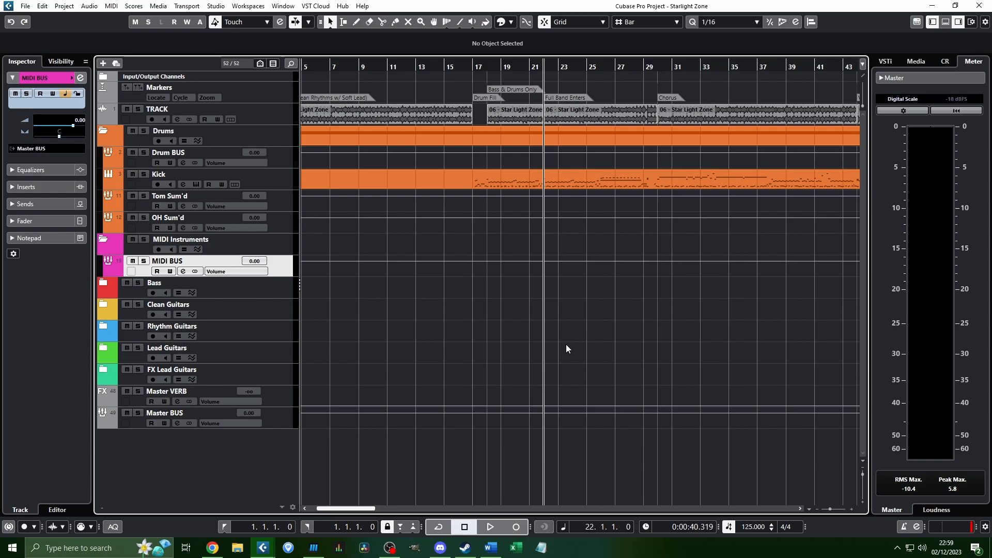
pyautogui.hscroll(-2, 537, 337)
pyautogui.hscroll(1, 509, 326)
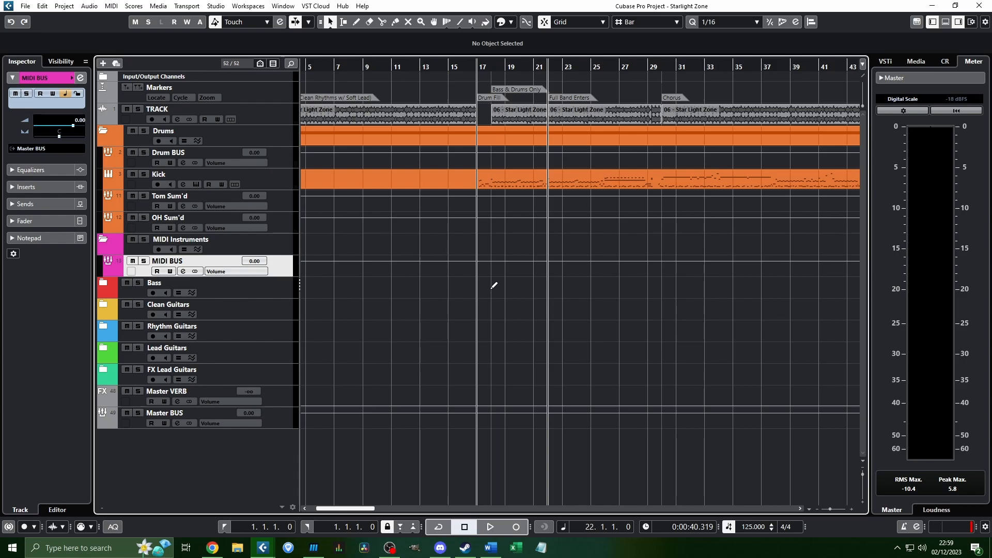
pyautogui.scroll(1, 530, 310)
pyautogui.hscroll(2, 529, 307)
pyautogui.scroll(-1, 519, 309)
pyautogui.hscroll(2, 496, 312)
pyautogui.scroll(1, 455, 319)
pyautogui.scroll(-1, 414, 326)
pyautogui.hscroll(-2, 398, 326)
pyautogui.scroll(3, 397, 327)
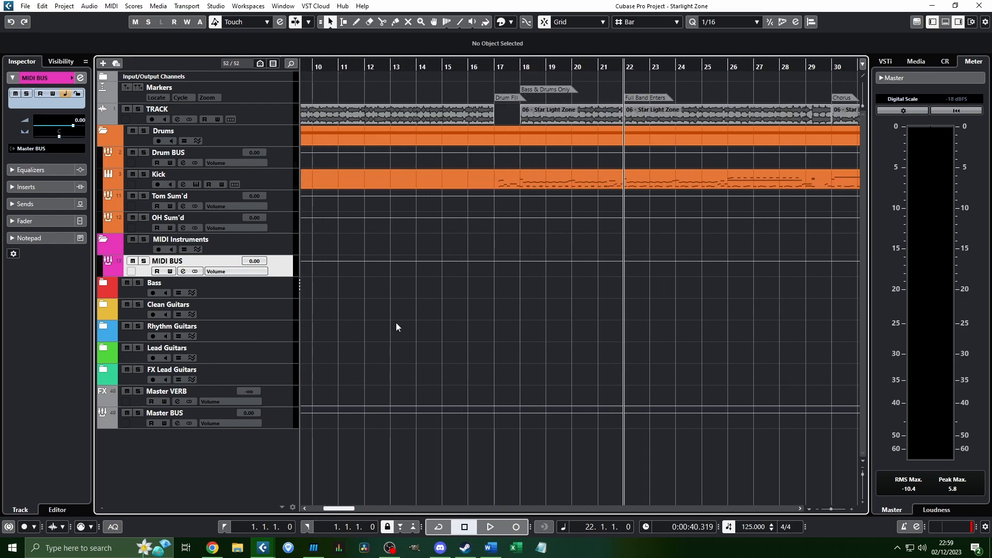
pyautogui.scroll(-2, 396, 327)
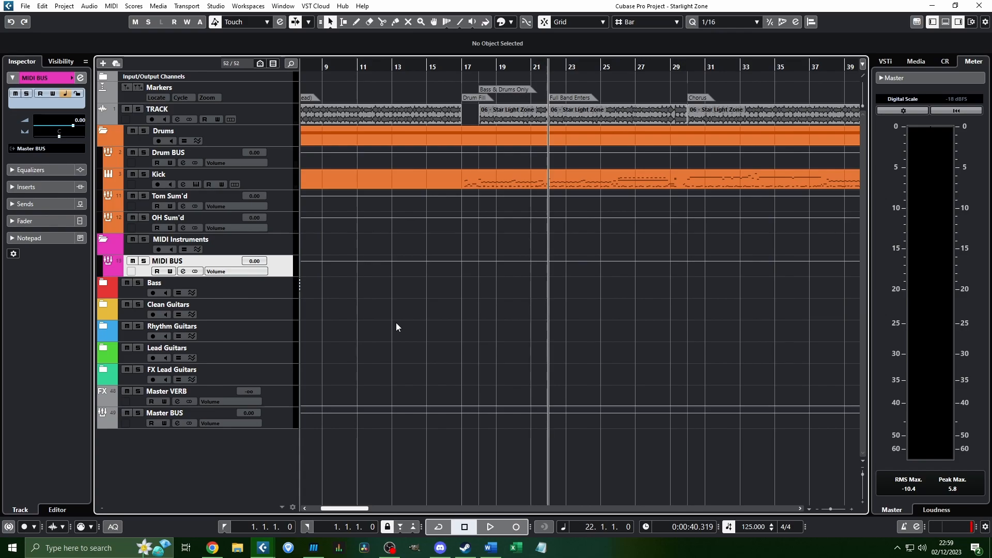
pyautogui.scroll(3, 396, 322)
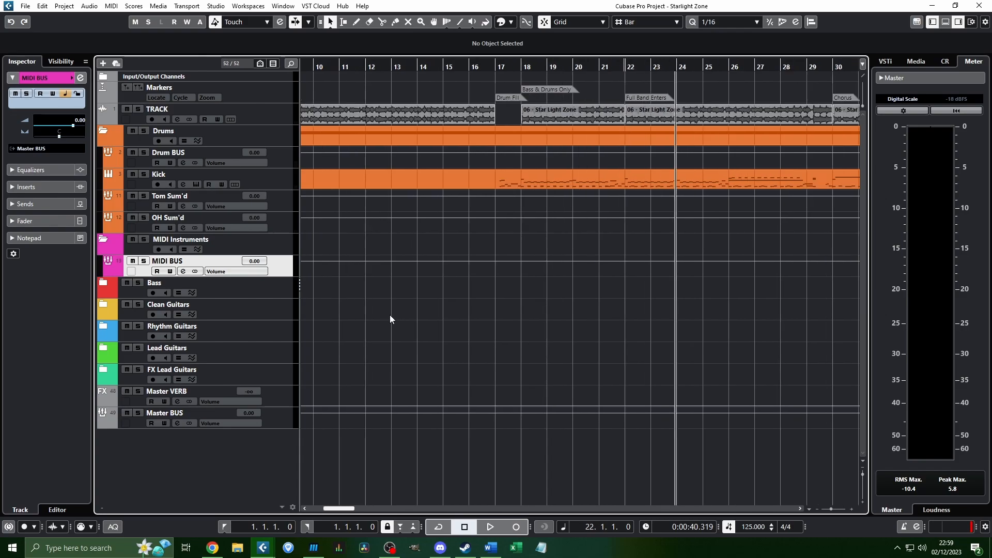
# Step: Add a Kontakt 7 instrument track named Piano, output to MIDI BUS, and load the Alicias Keys instrument into it
pyautogui.click(103, 64)
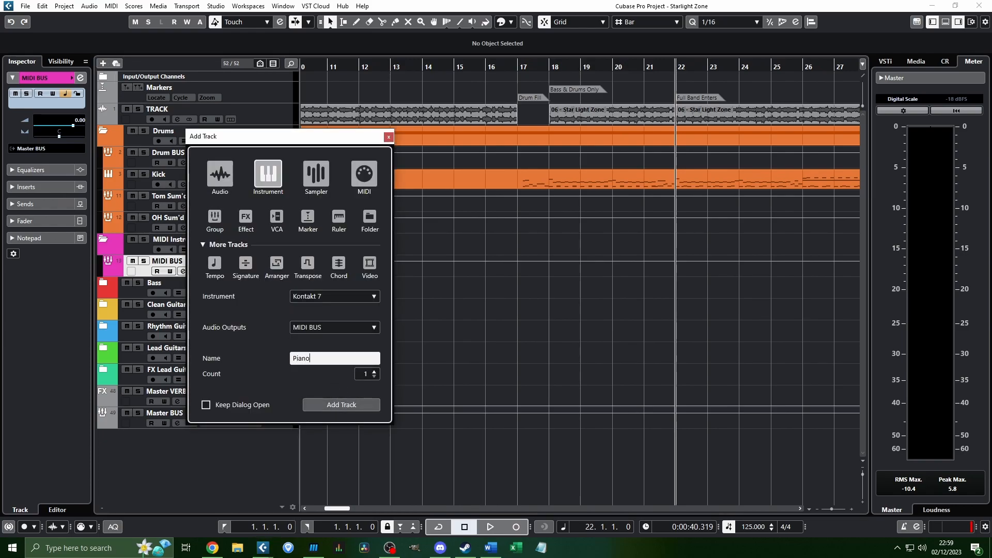
pyautogui.press('Return')
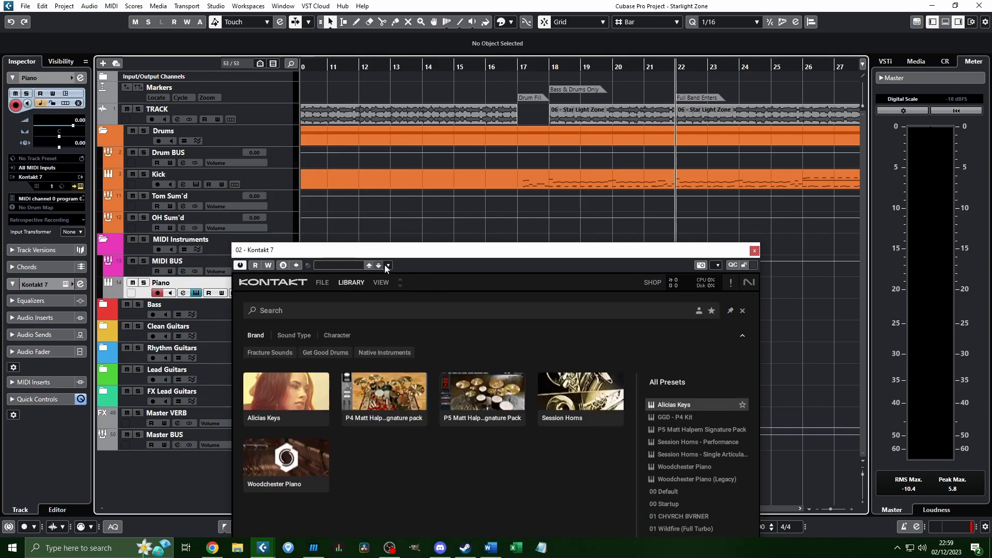
pyautogui.moveTo(393, 250); pyautogui.dragTo(381, 119)
pyautogui.click(281, 154)
pyautogui.click(371, 151)
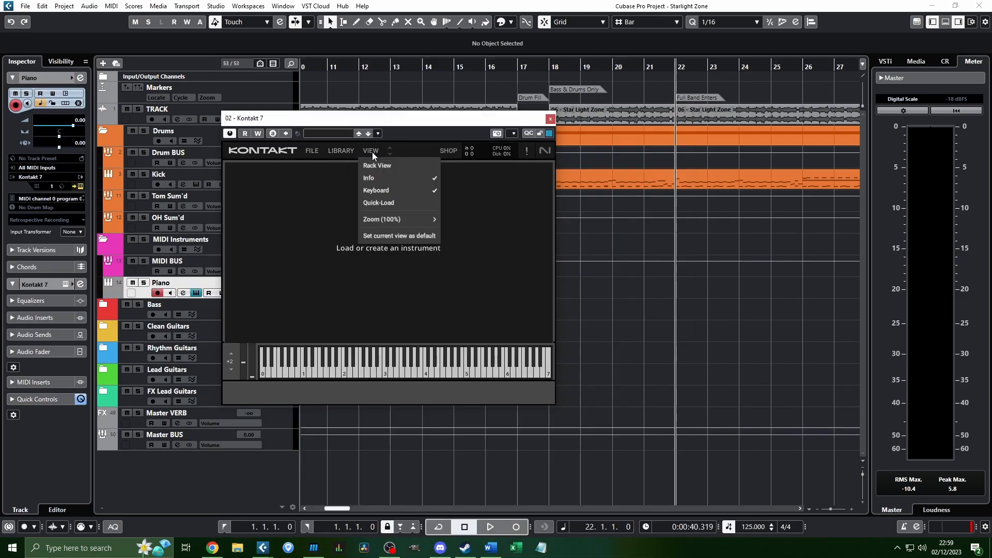
pyautogui.click(373, 166)
pyautogui.click(307, 236)
pyautogui.doubleClick(295, 249)
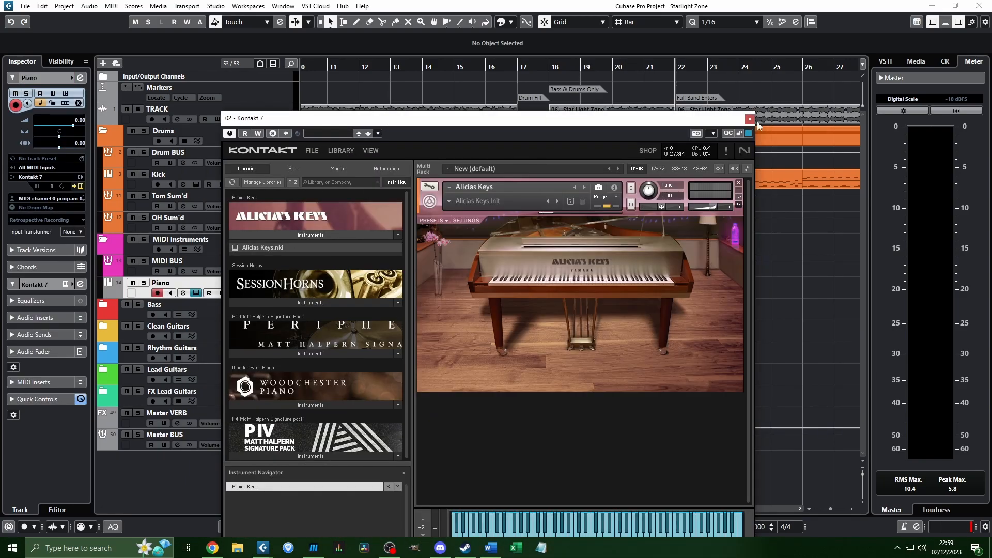
pyautogui.click(750, 119)
# Step: Draw a Piano part from bar 18 to bar 29 and open it for MIDI editing
pyautogui.scroll(2, 706, 201)
pyautogui.moveTo(435, 290); pyautogui.dragTo(826, 289)
pyautogui.click(111, 7)
pyautogui.click(126, 19)
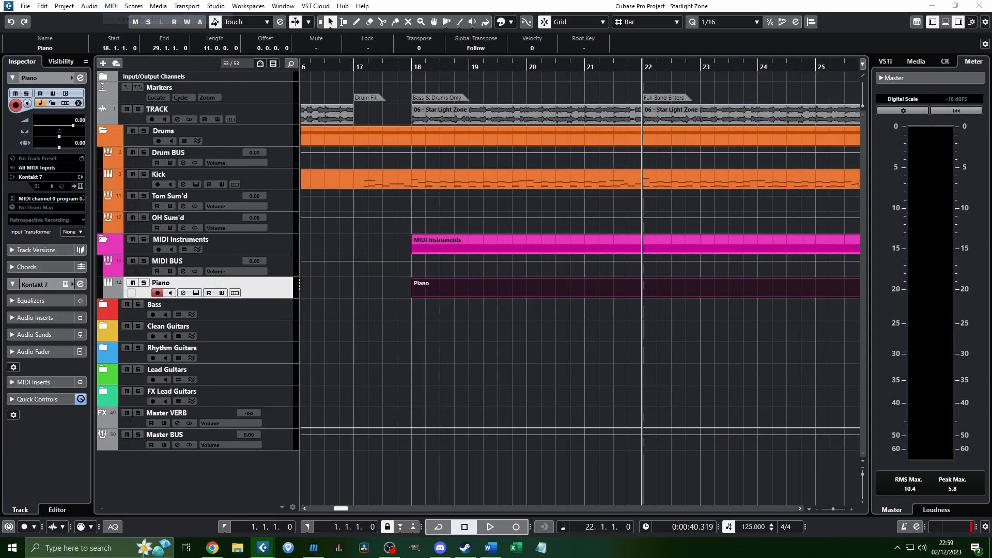
# Step: Play back the first piano notes from bar 20 and solo the Piano track
pyautogui.click(533, 69)
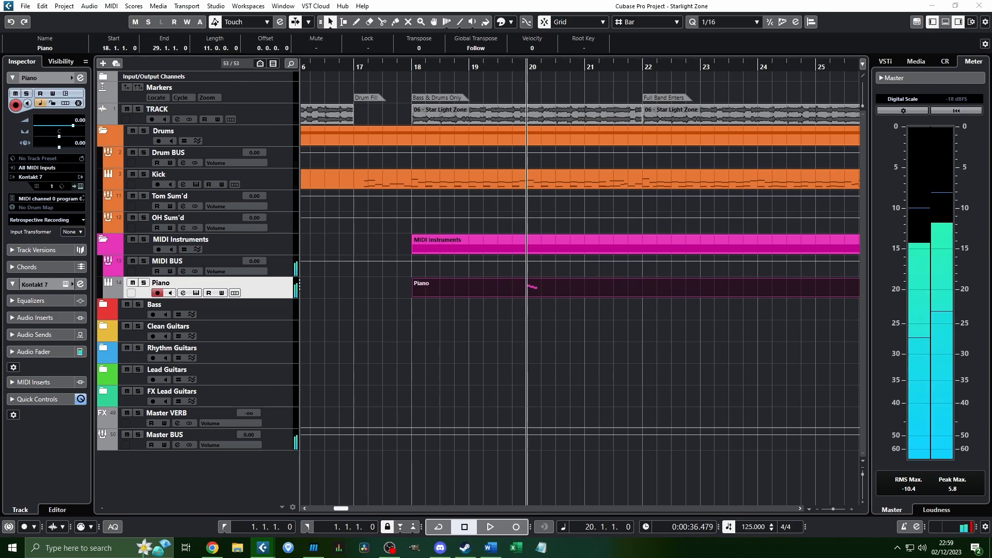
pyautogui.press('space')
pyautogui.press('space')
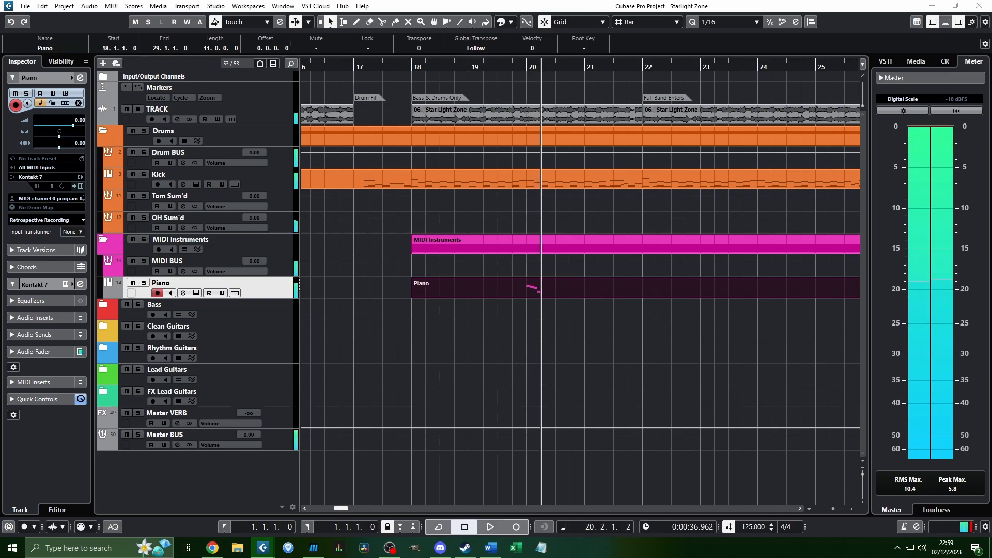
pyautogui.click(144, 283)
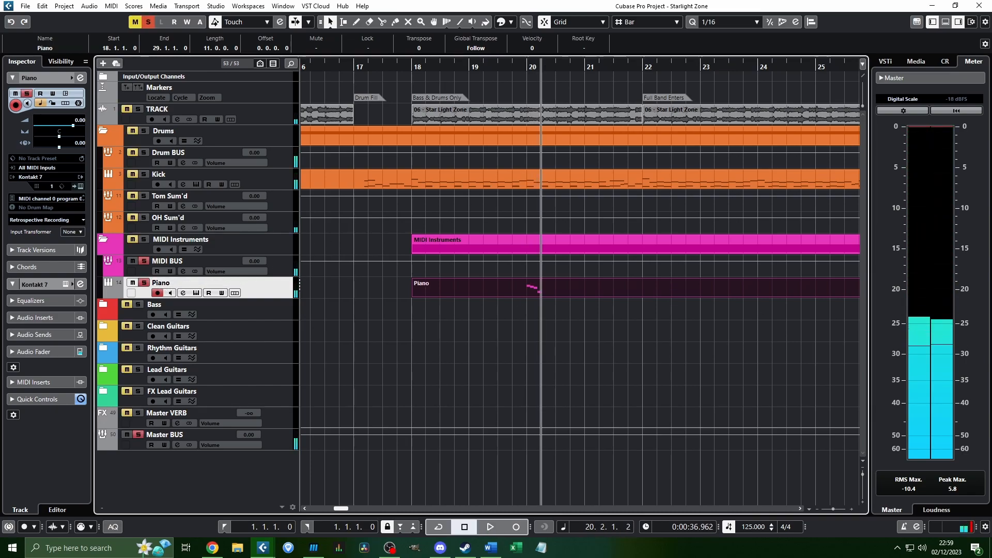
pyautogui.press('space')
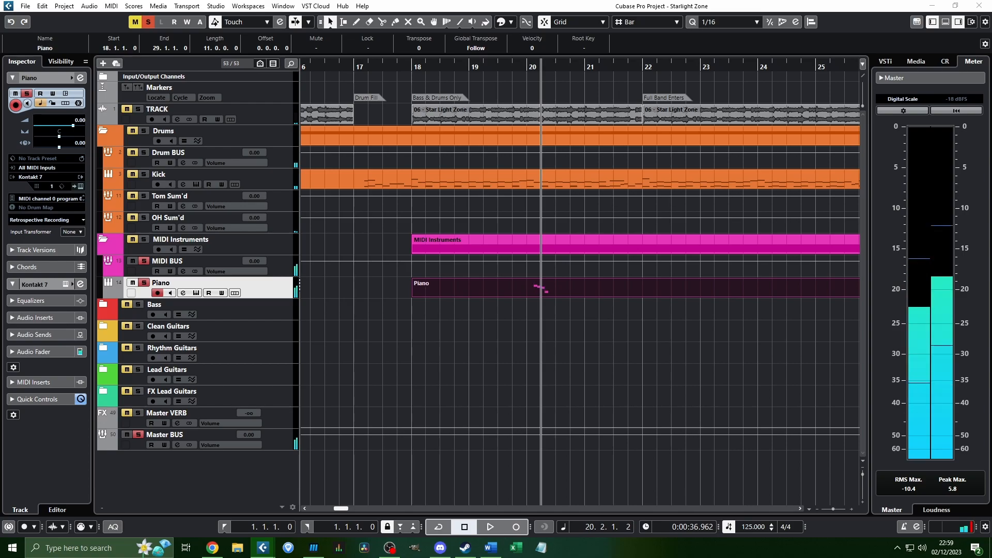
pyautogui.press('space')
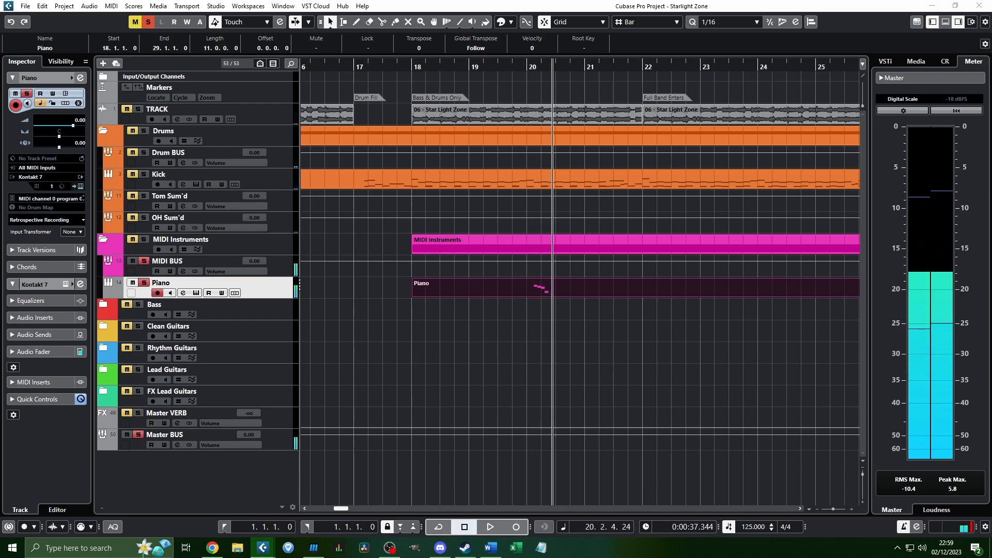
# Step: Audition the growing piano phrase in bar 20 with repeated starts and stops
pyautogui.press('space')
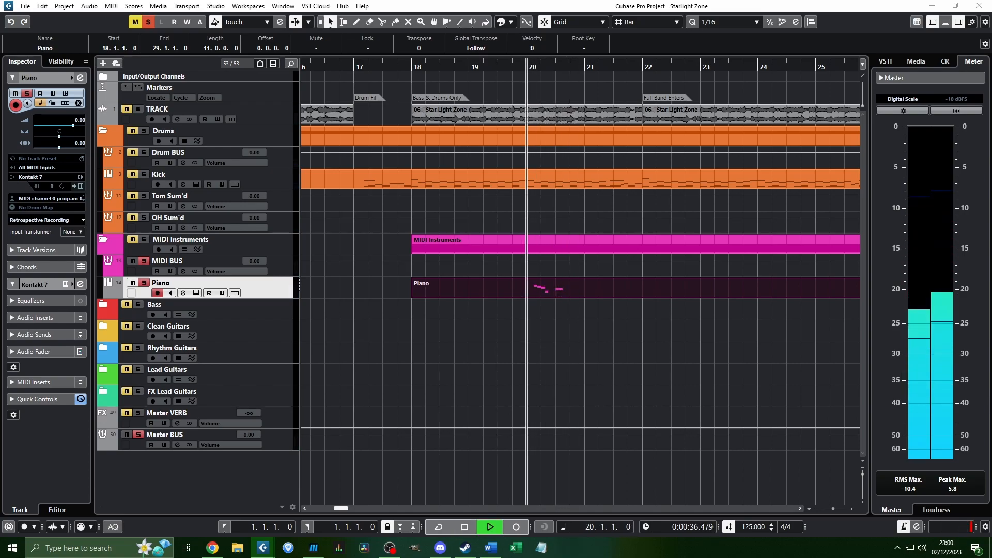
pyautogui.press('space')
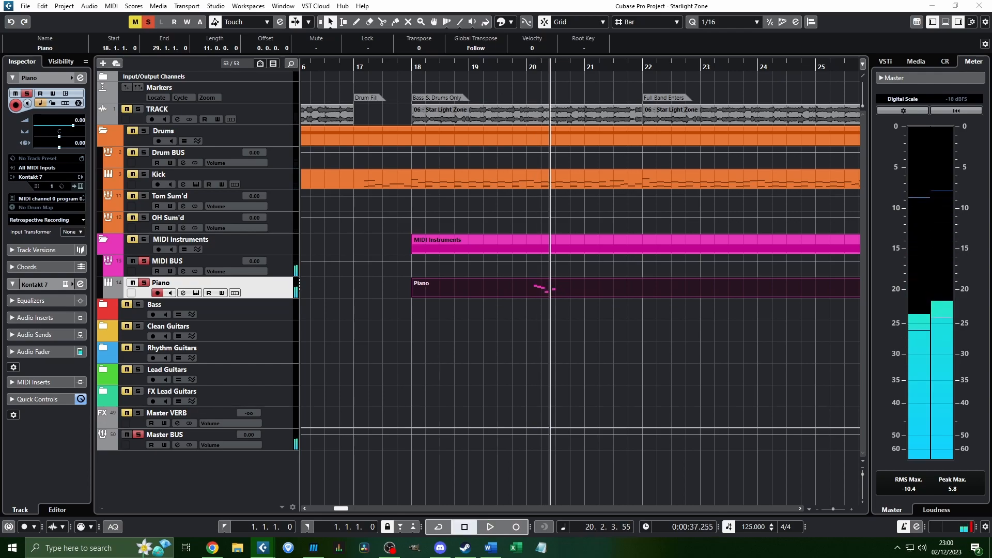
pyautogui.press('space')
pyautogui.press('space')
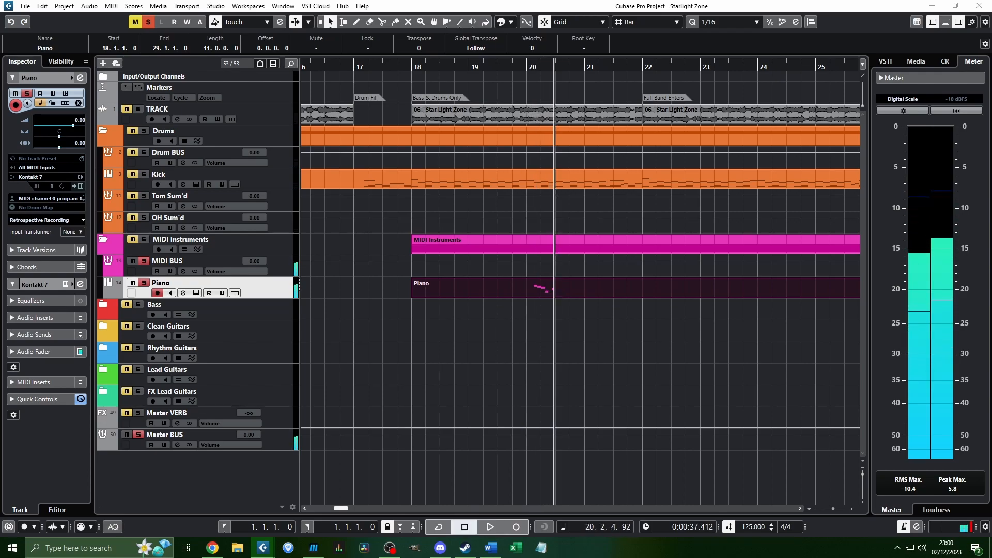
pyautogui.press('space')
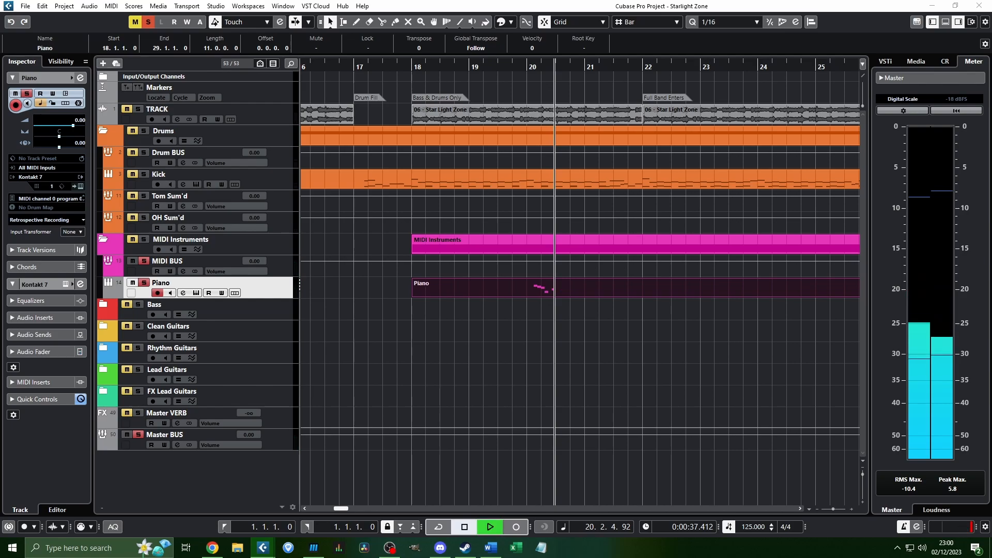
pyautogui.press('space')
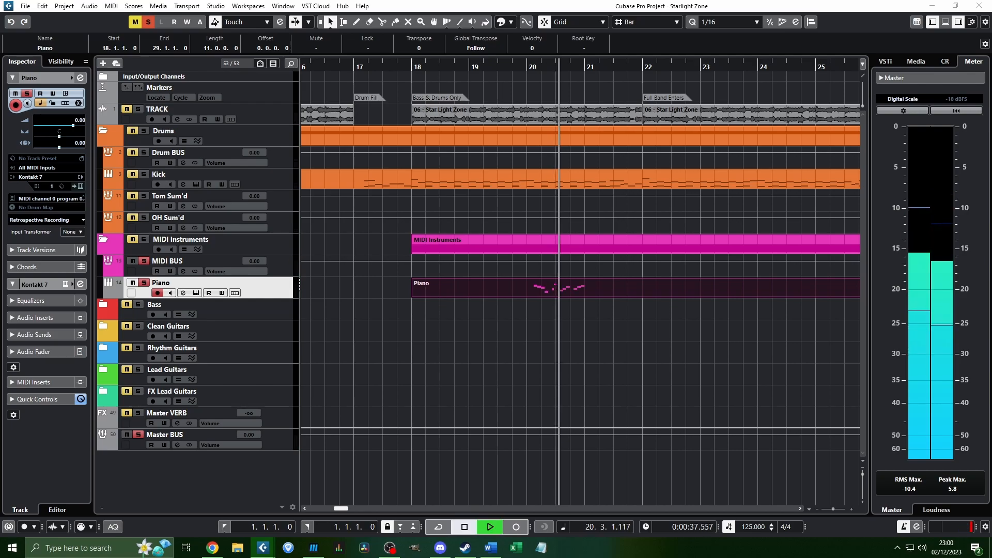
pyautogui.press('KP_Subtract')
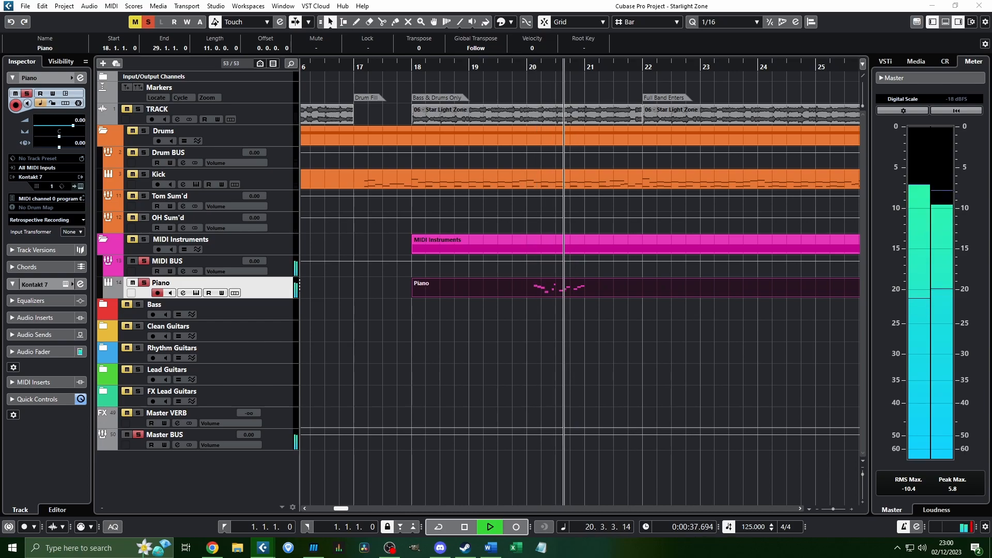
pyautogui.press('space')
pyautogui.press('KP_0')
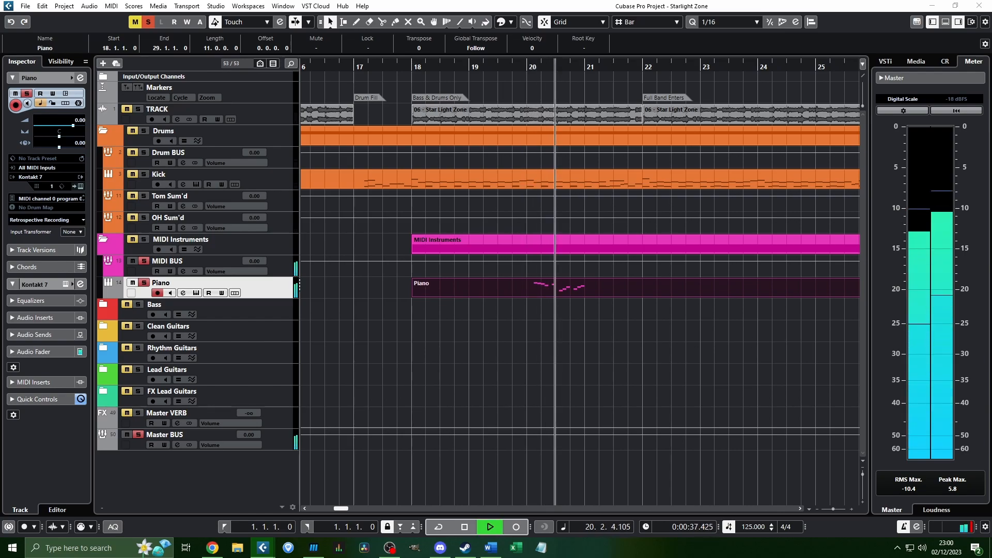
# Step: Replay the full piano phrase through the end of bar 20 to check it by ear
pyautogui.press('space')
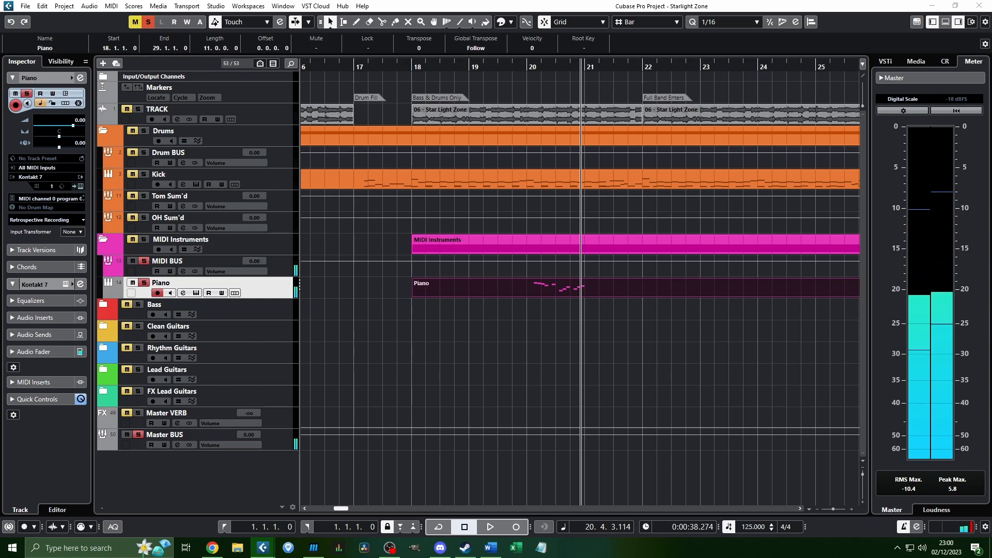
pyautogui.press('space')
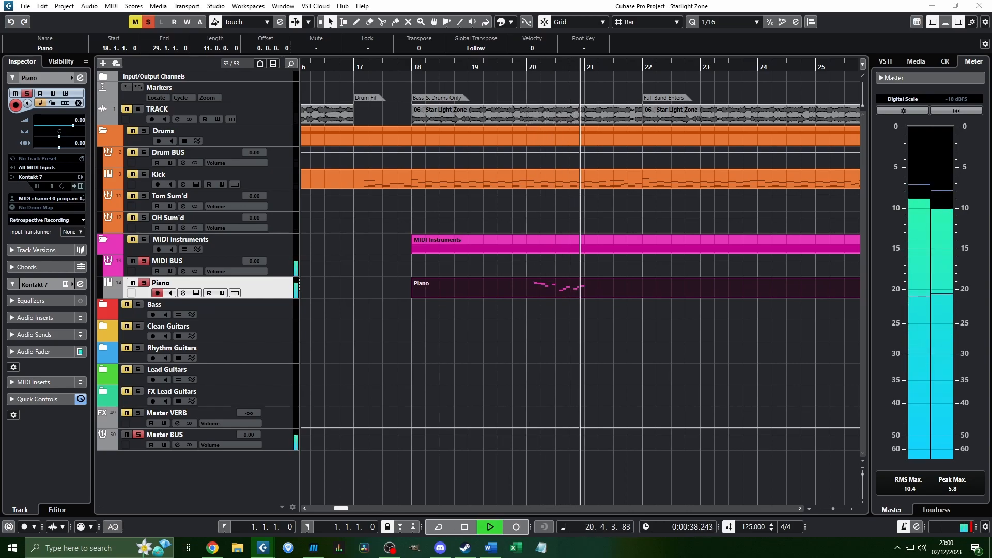
pyautogui.press('space')
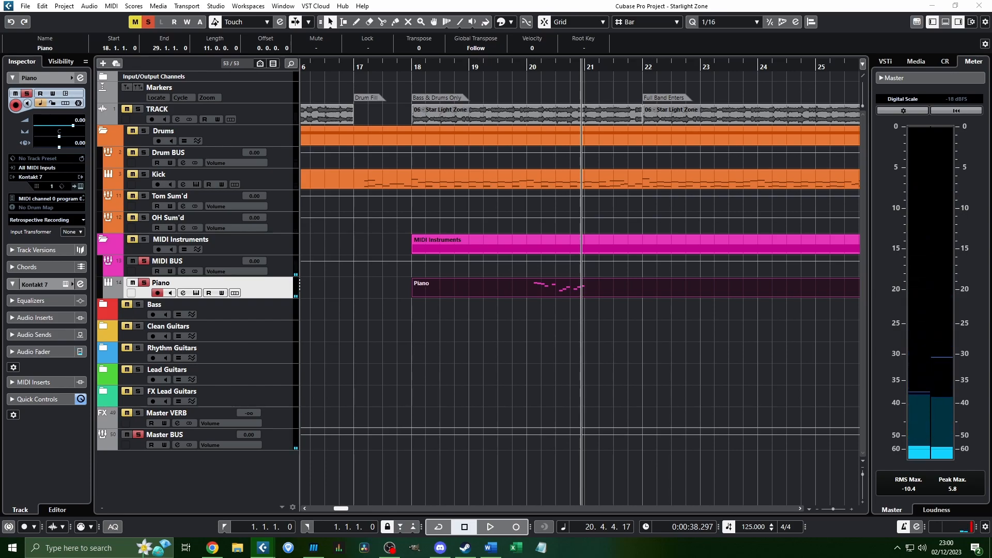
pyautogui.press('space')
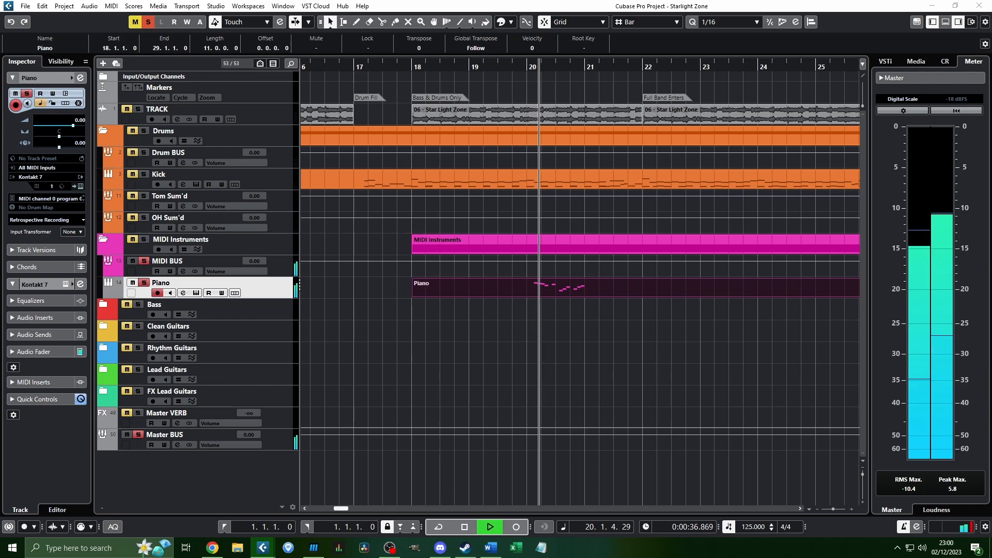
pyautogui.press('space')
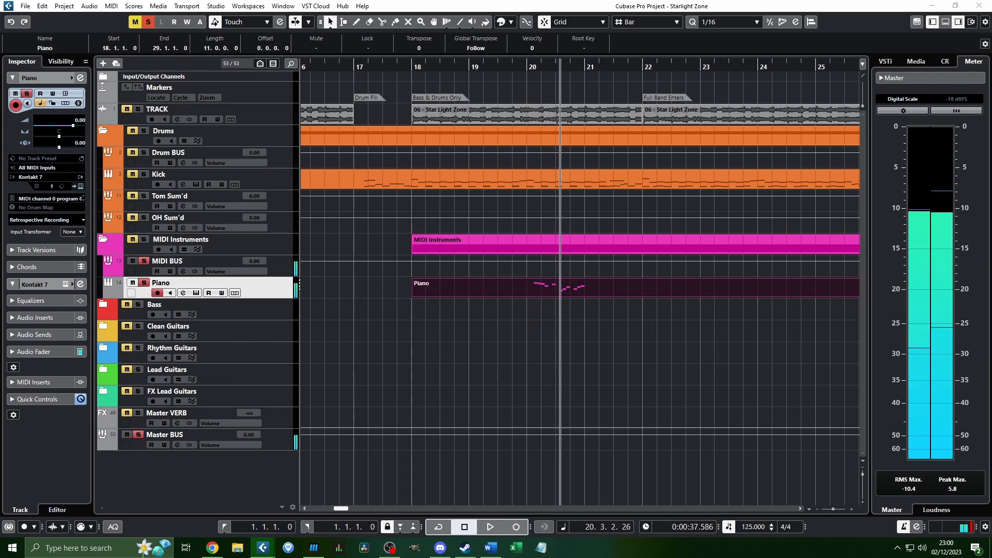
pyautogui.press('KP_0')
pyautogui.press('space')
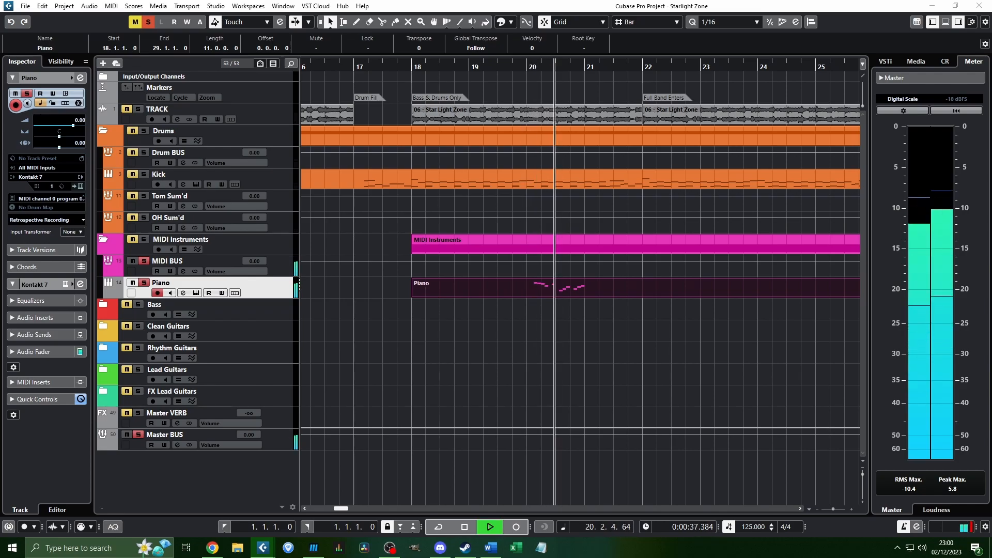
pyautogui.press('space')
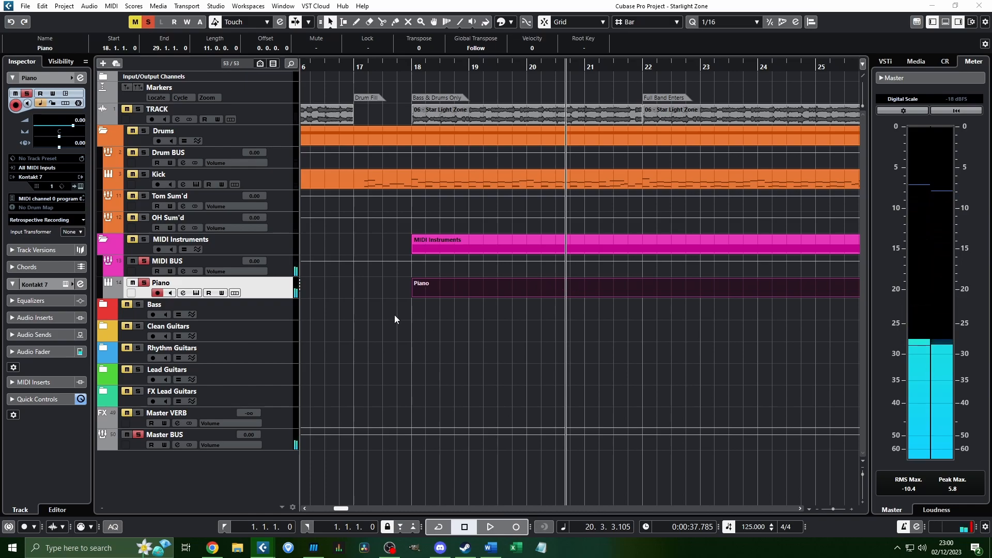
# Step: Delete the Piano track from the MIDI Instruments folder
pyautogui.click(276, 287)
pyautogui.press('Delete')
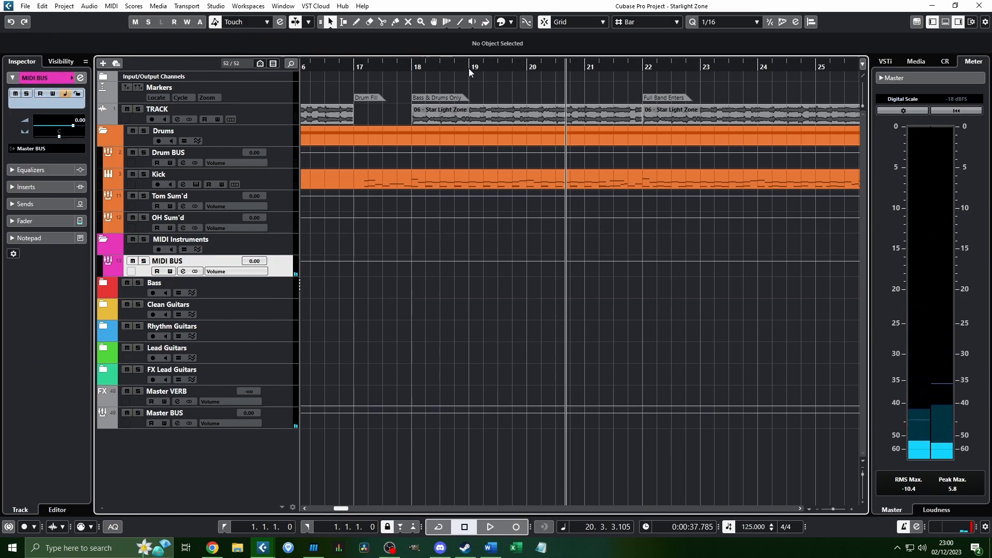
# Step: Look through the arrangement's markers and drum parts, from the drum fill to the solo and the chorus after it
pyautogui.scroll(-3, 516, 212)
pyautogui.scroll(4, 516, 212)
pyautogui.scroll(-3, 456, 207)
pyautogui.scroll(3, 456, 204)
pyautogui.scroll(-3, 456, 205)
pyautogui.hscroll(2, 455, 205)
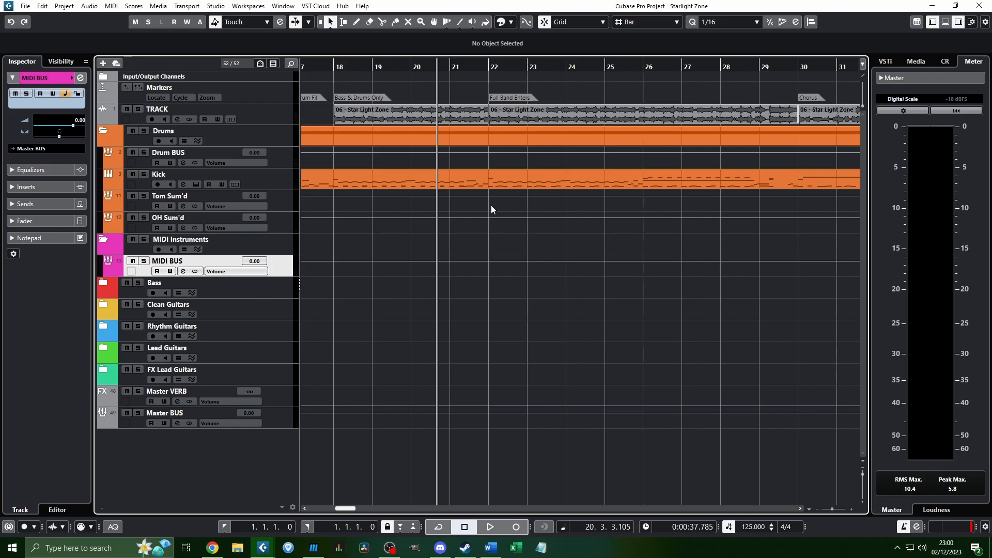
pyautogui.hscroll(-5, 491, 208)
pyautogui.scroll(-2, 521, 230)
pyautogui.hscroll(9, 523, 231)
pyautogui.scroll(1, 524, 231)
pyautogui.hscroll(7, 574, 107)
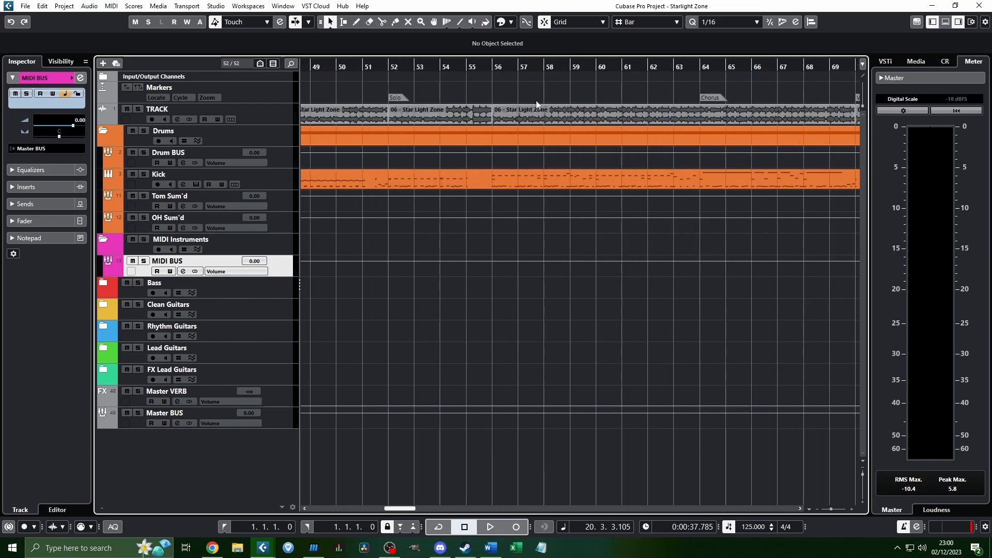
pyautogui.scroll(2, 412, 82)
pyautogui.scroll(-4, 411, 82)
pyautogui.hscroll(-8, 412, 83)
pyautogui.scroll(3, 407, 95)
pyautogui.hscroll(-8, 406, 100)
pyautogui.scroll(-4, 442, 99)
pyautogui.hscroll(2, 445, 100)
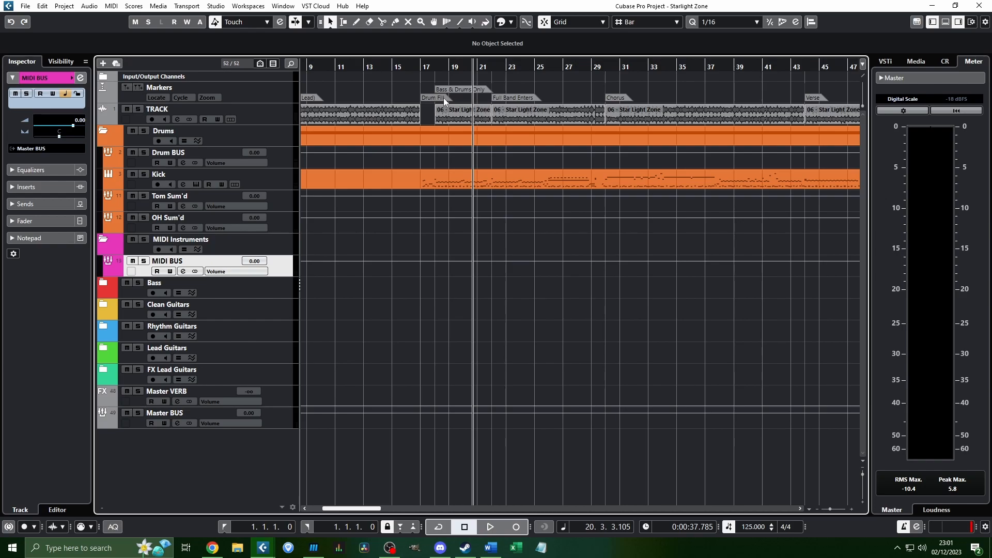
# Step: Switch to Word to consult the open document, and return to the Cubase arrangement viewed from bar 1
pyautogui.click(491, 548)
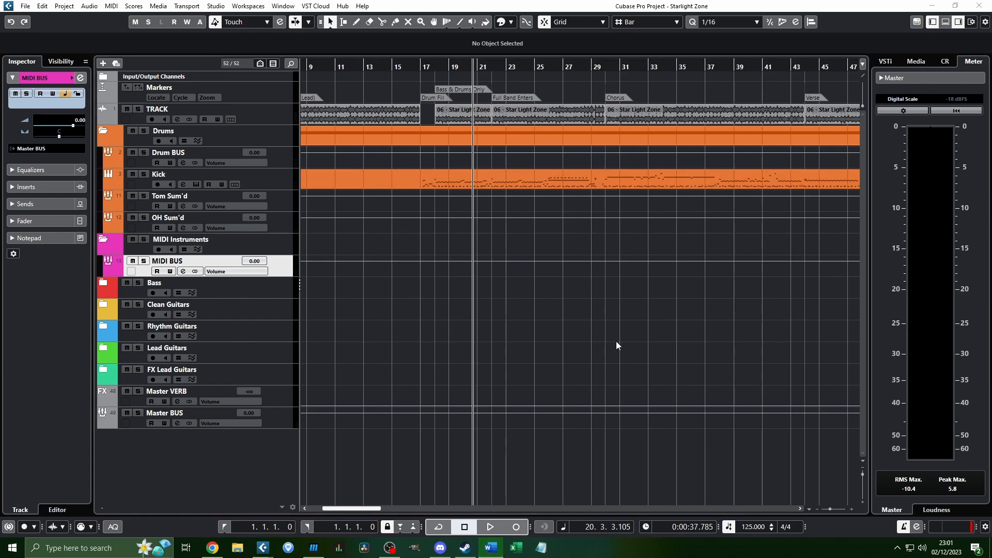
pyautogui.click(617, 324)
pyautogui.hscroll(-4, 617, 324)
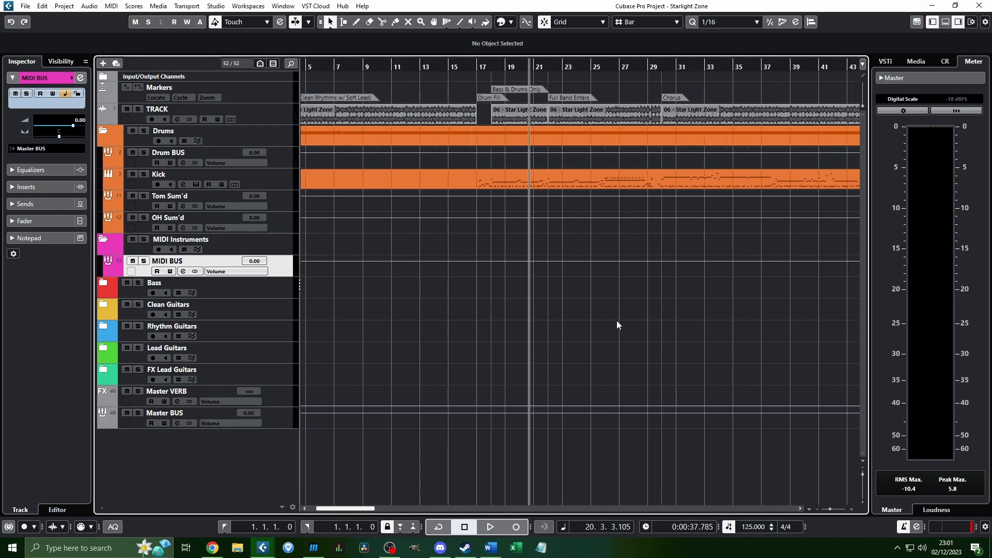
pyautogui.scroll(-3, 616, 320)
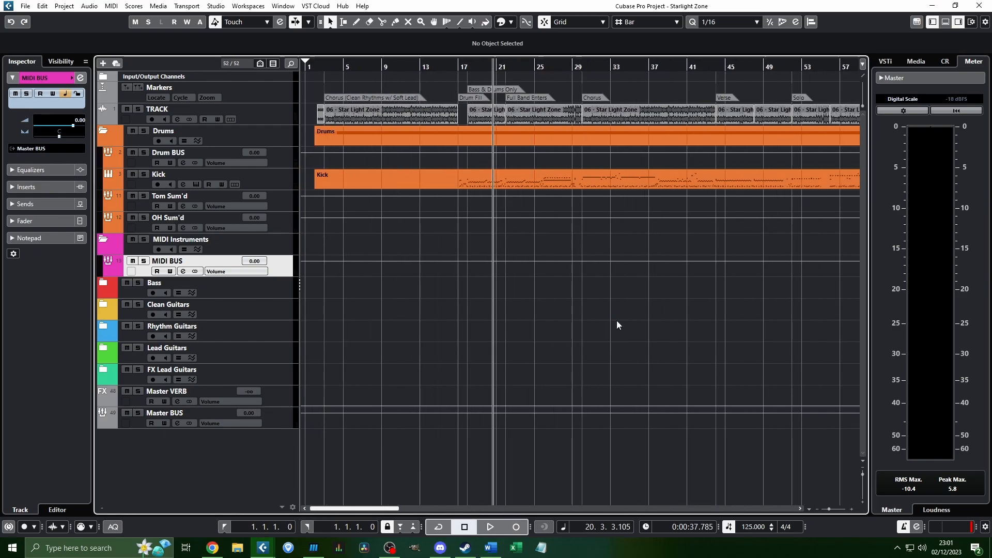